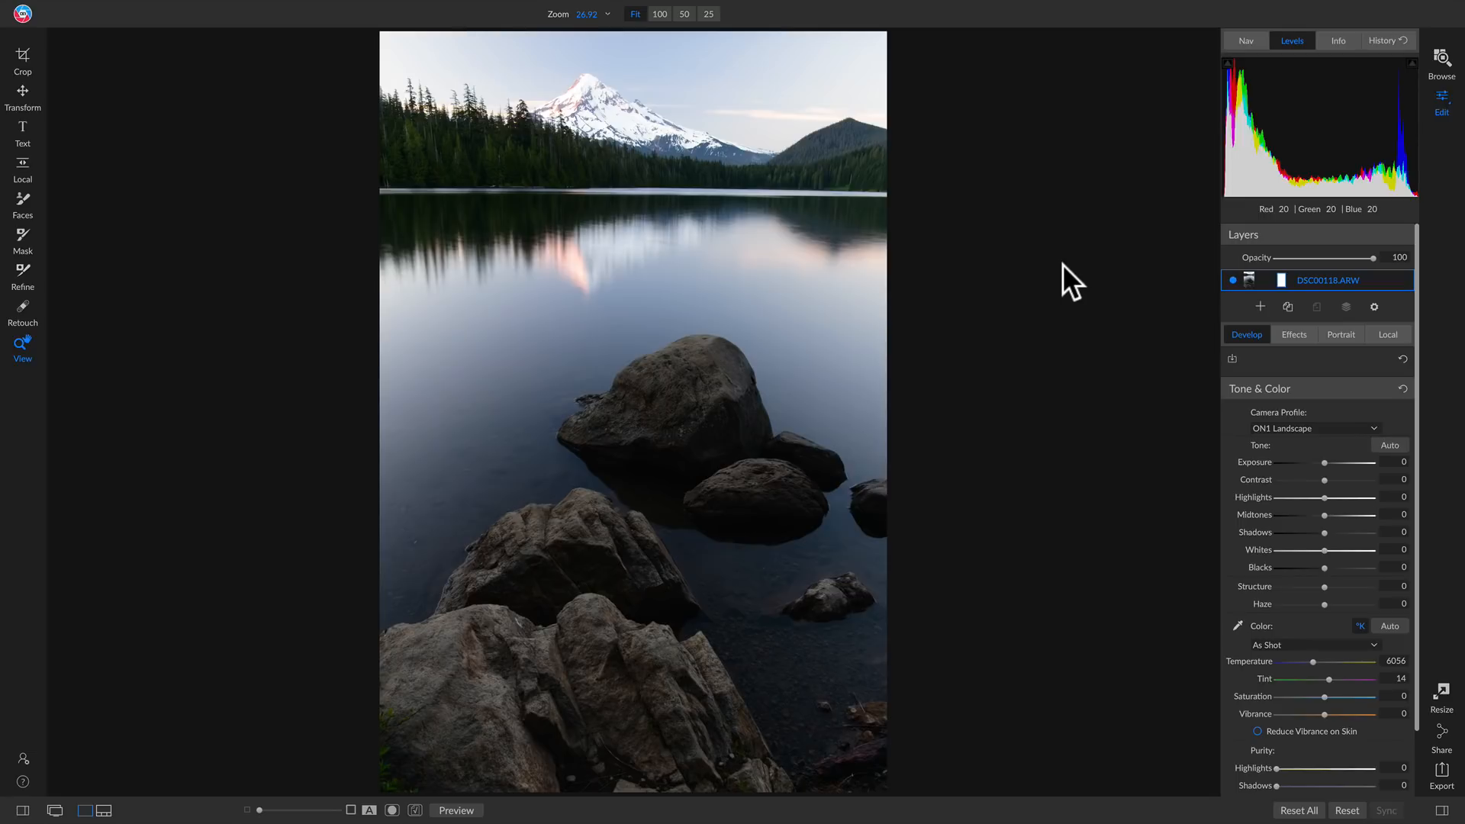
Set the camera profile to ON1 Standard and compare the photo with the original
{"action": "left_click", "coordinate": [1343, 428]}
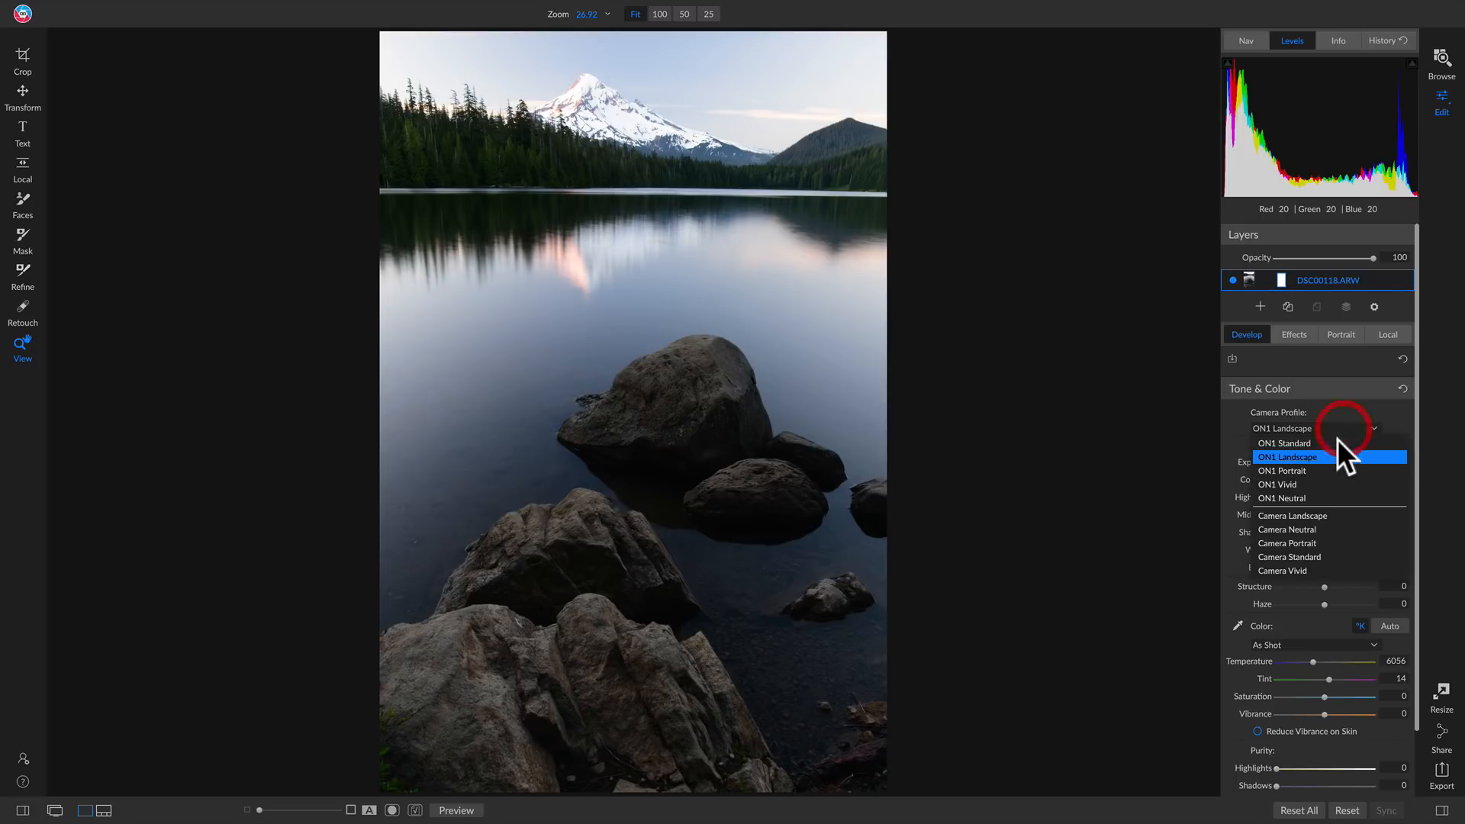
{"action": "left_click", "coordinate": [1338, 442]}
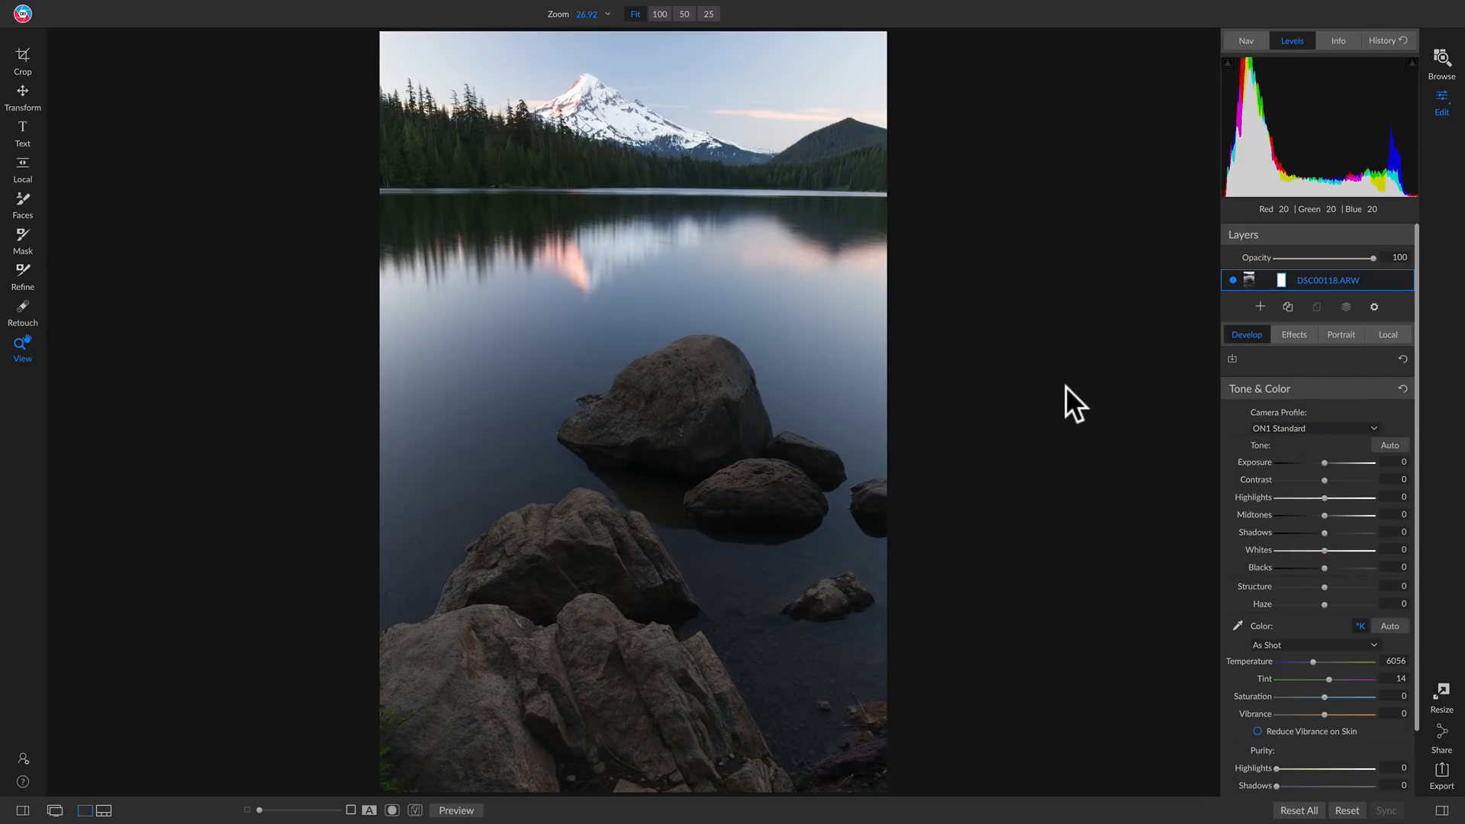
{"action": "key", "text": "backslash"}
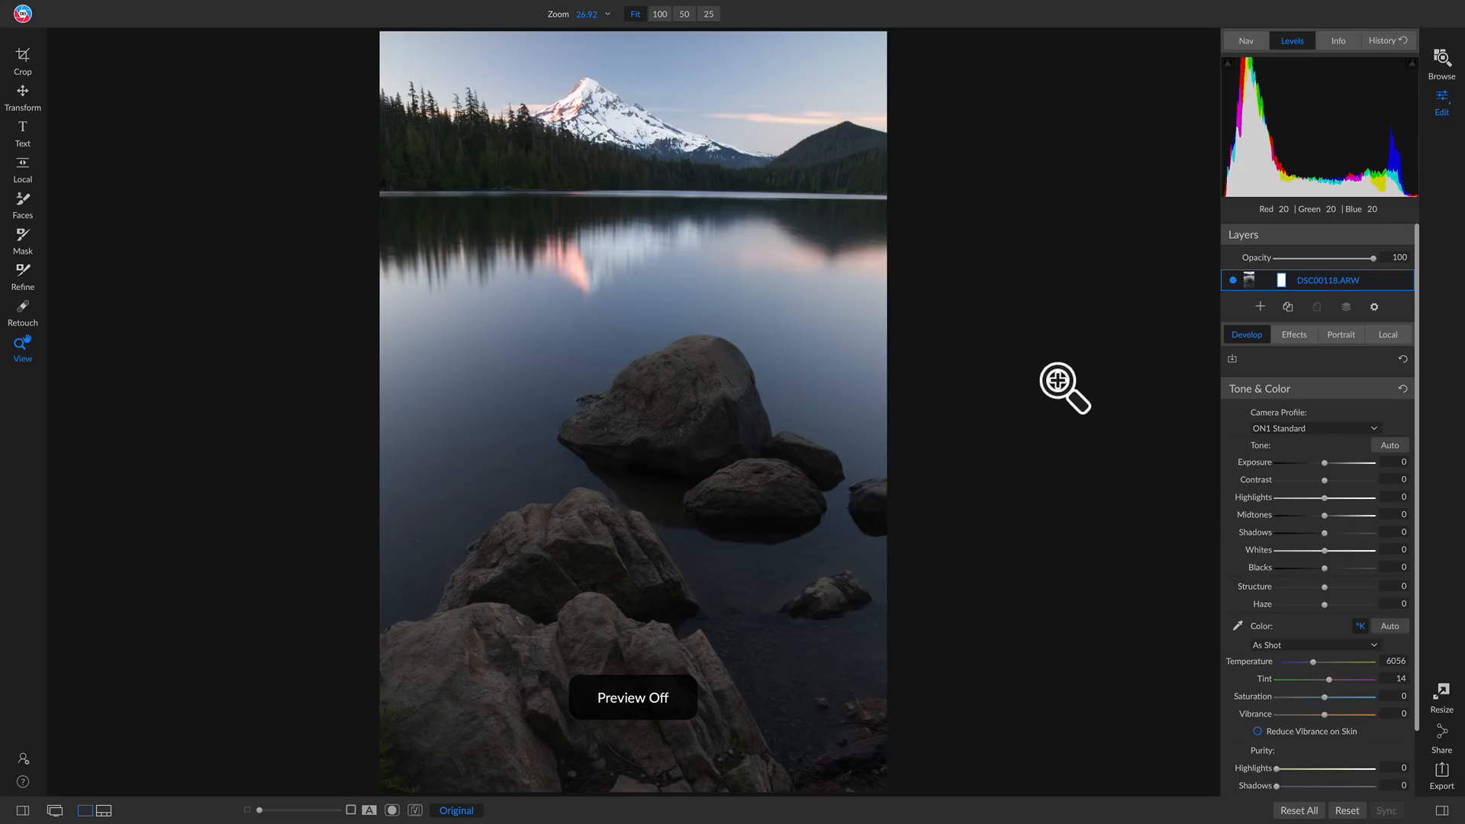
{"action": "key", "text": "backslash"}
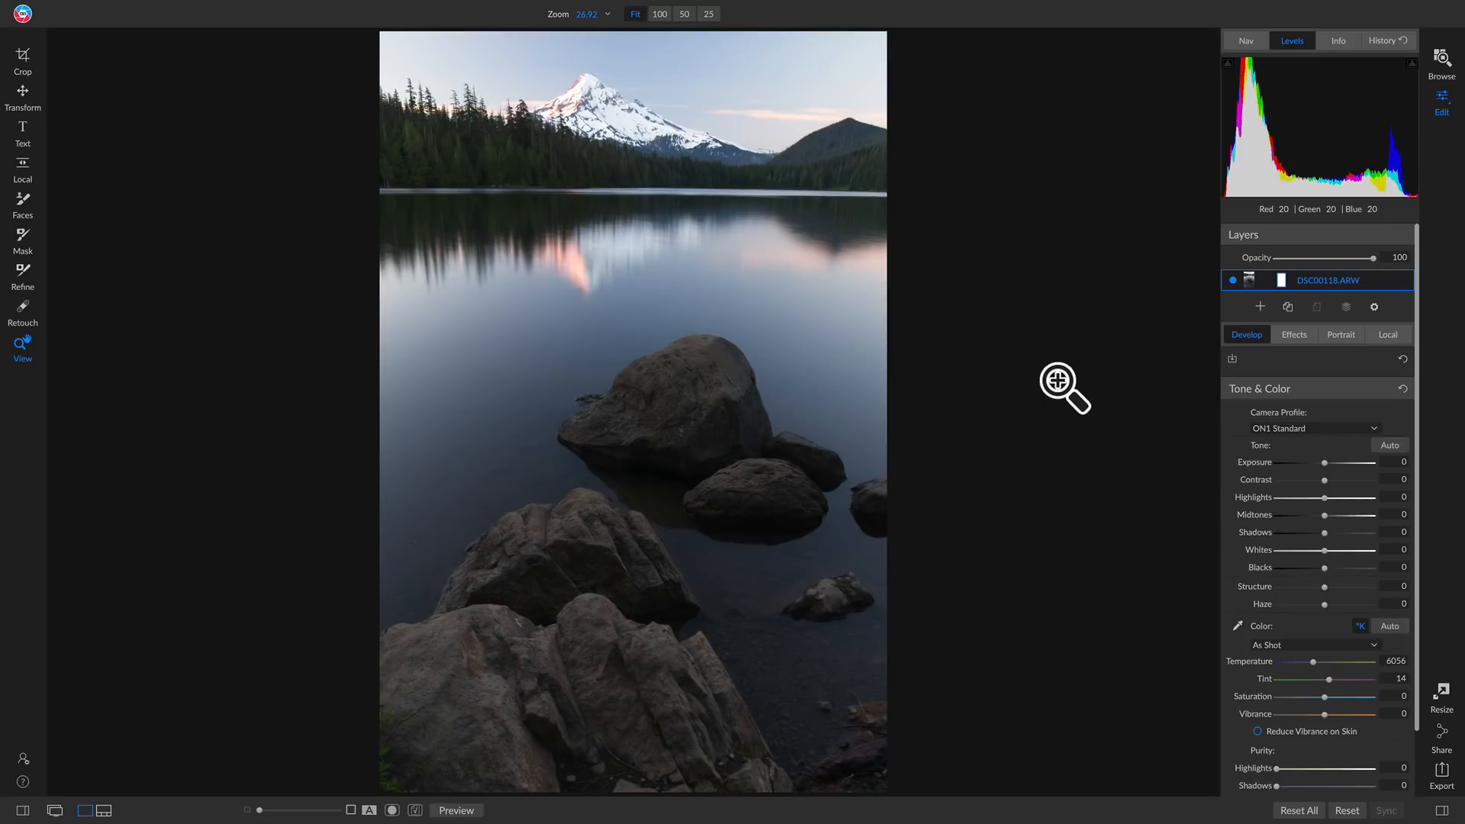
{"action": "key", "text": "backslash"}
{"action": "key", "text": "backslash"}
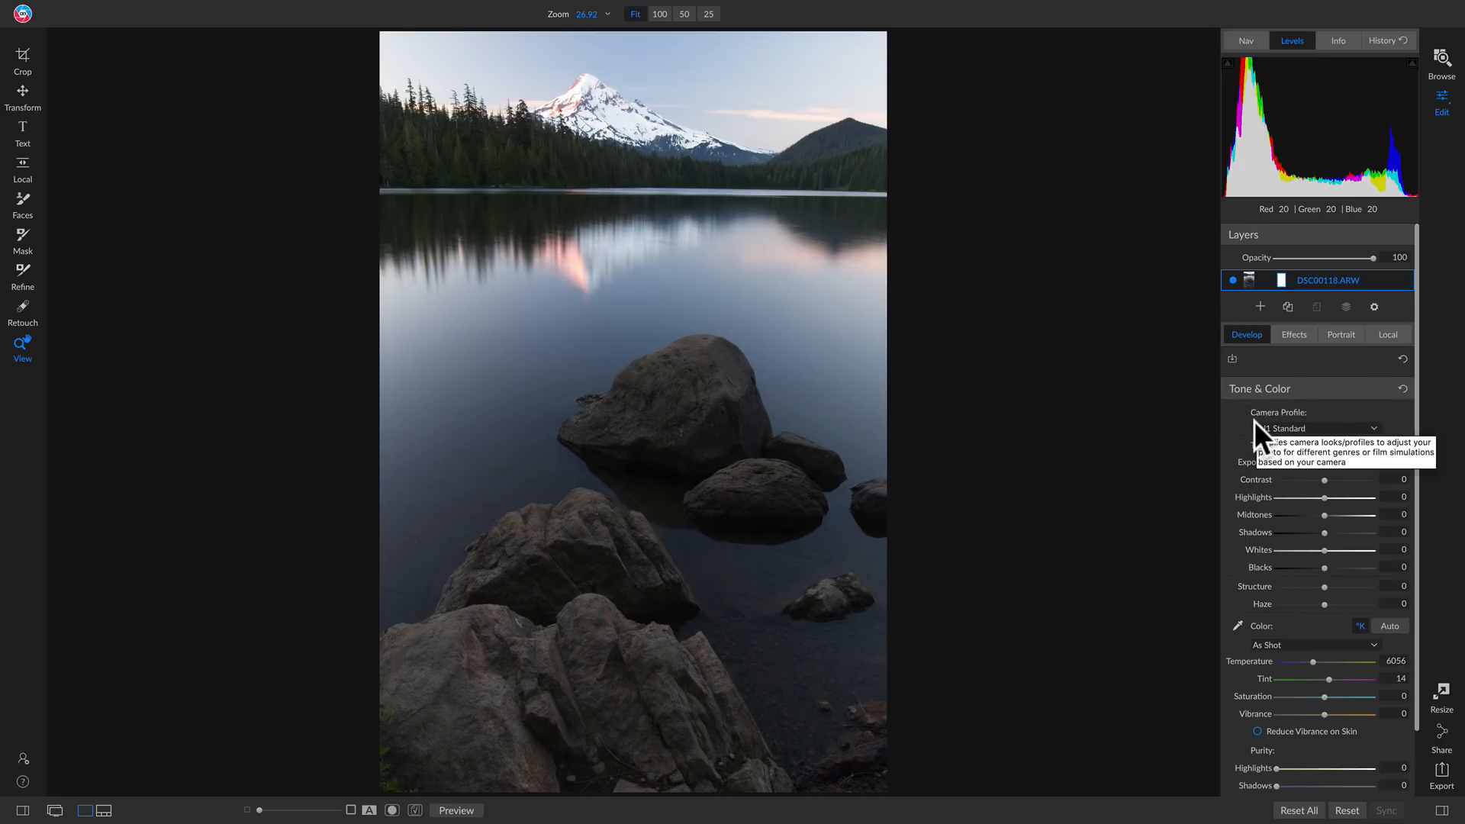
Set the camera profile to ON1 Landscape and compare the photo with the original
{"action": "left_click", "coordinate": [1283, 428]}
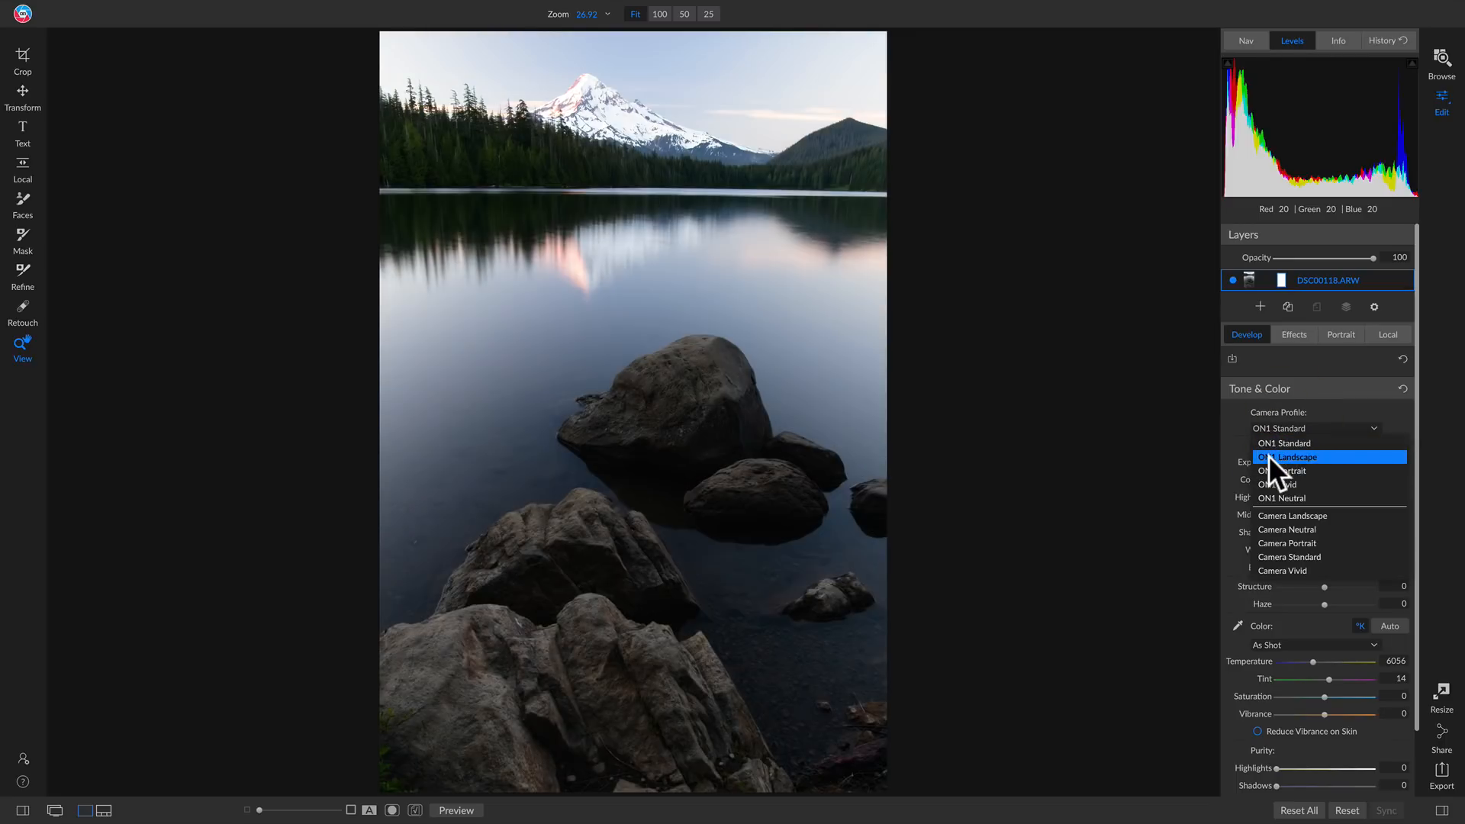
{"action": "left_click", "coordinate": [1289, 457]}
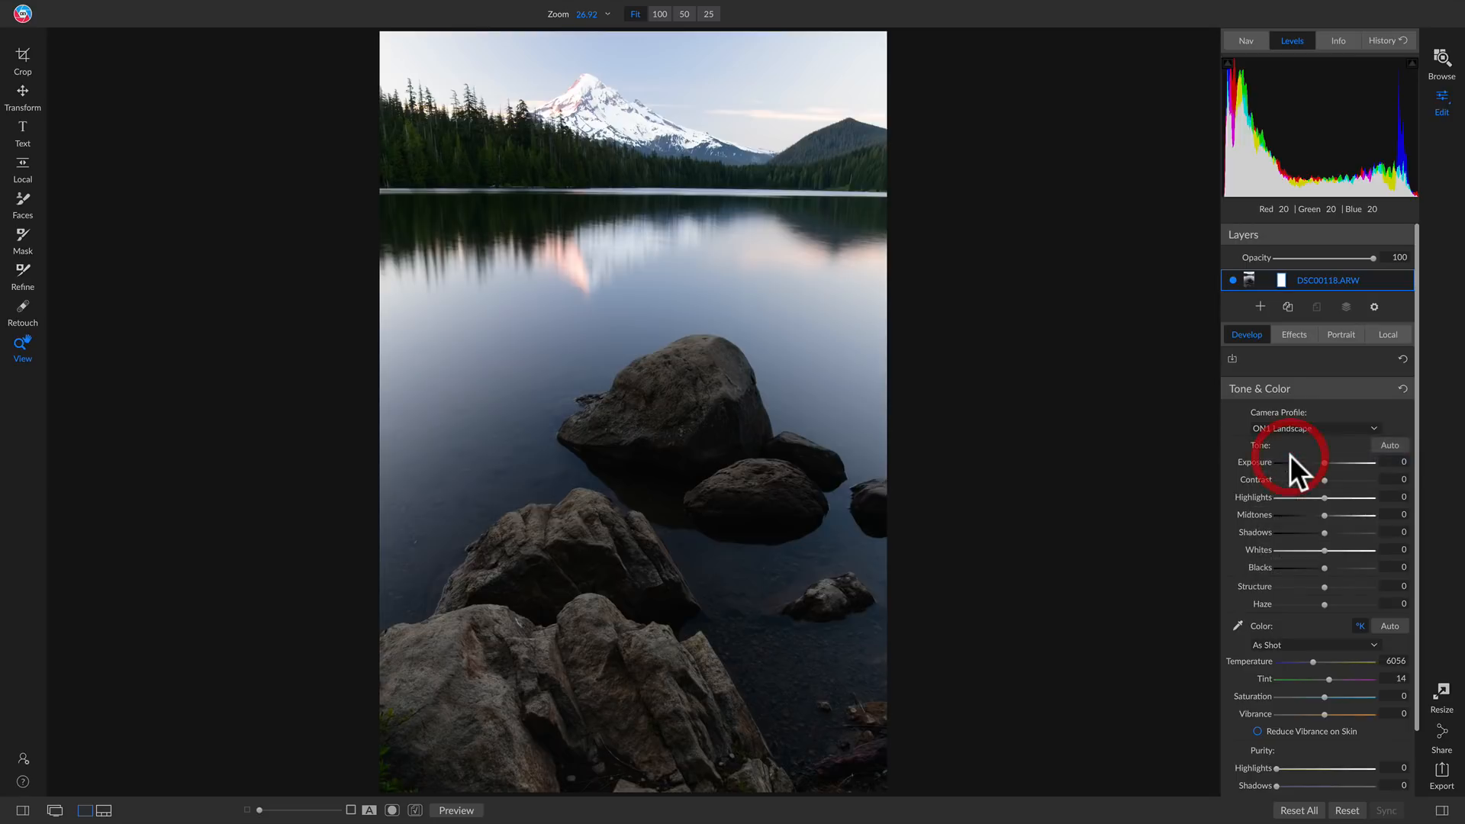
{"action": "key", "text": "backslash"}
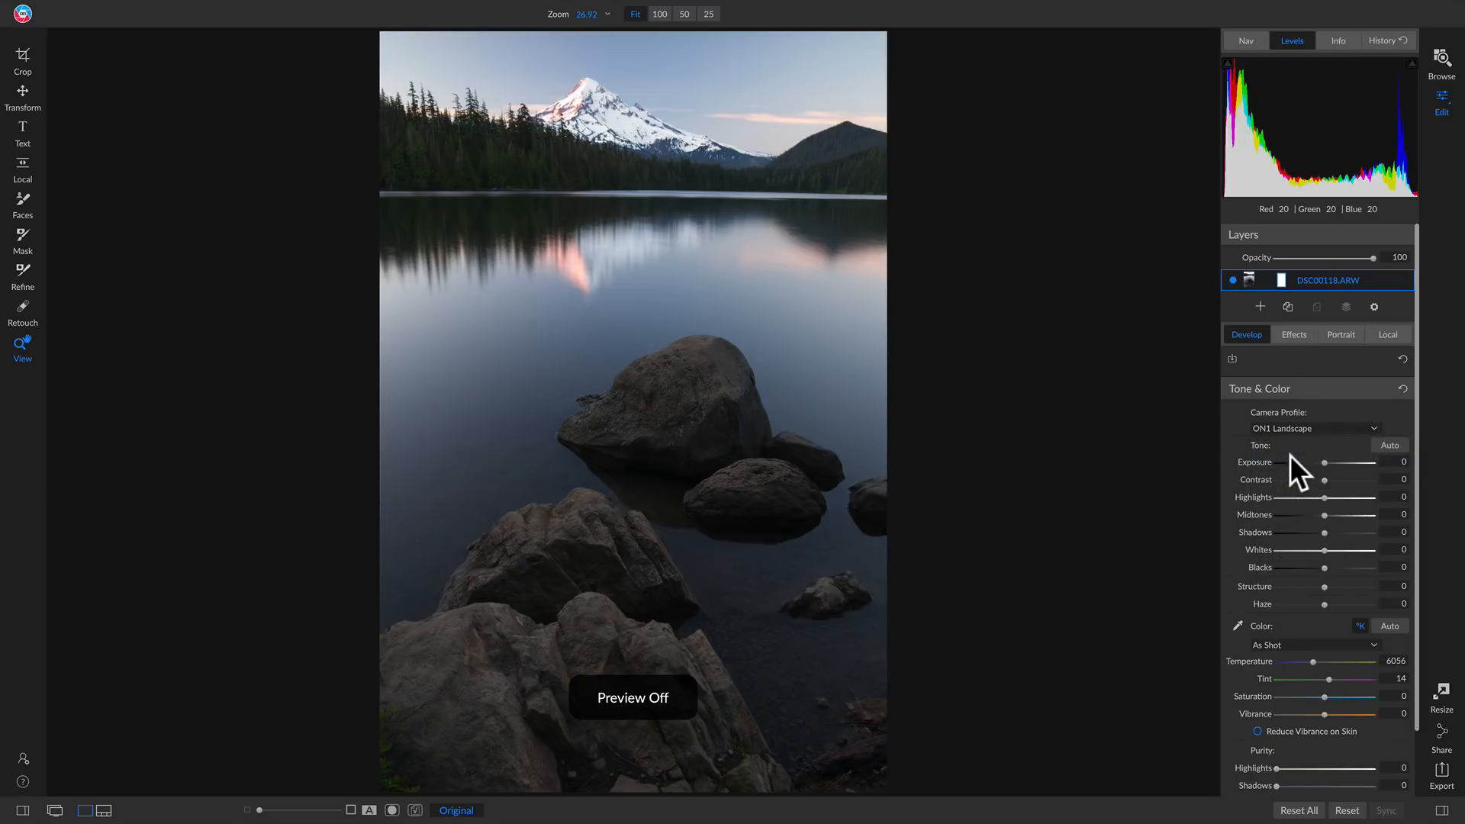
{"action": "key", "text": "backslash"}
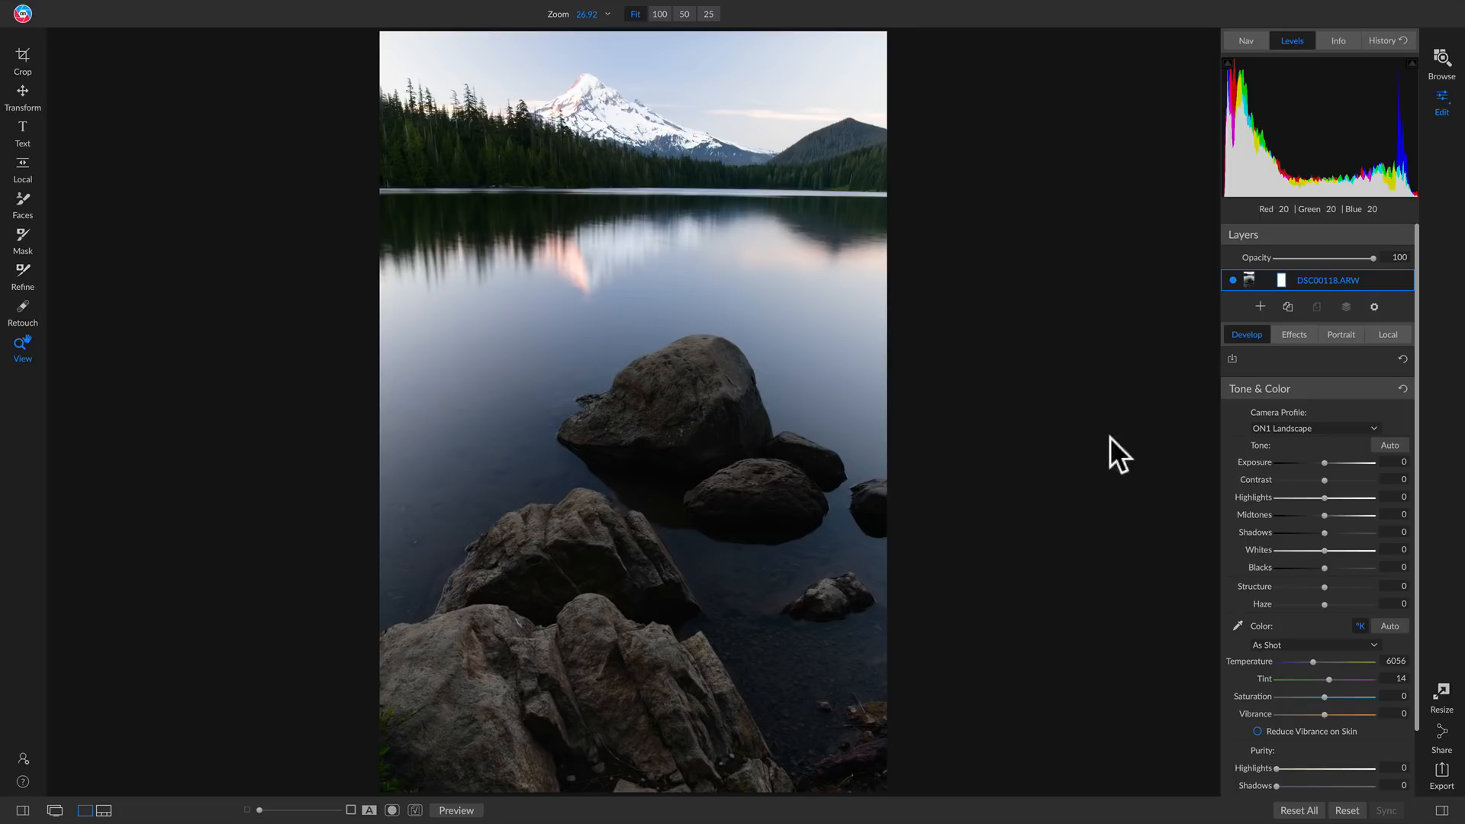
Add a Dynamic Contrast filter to the photo and set its Small contrast to 24
{"action": "left_click", "coordinate": [1296, 334]}
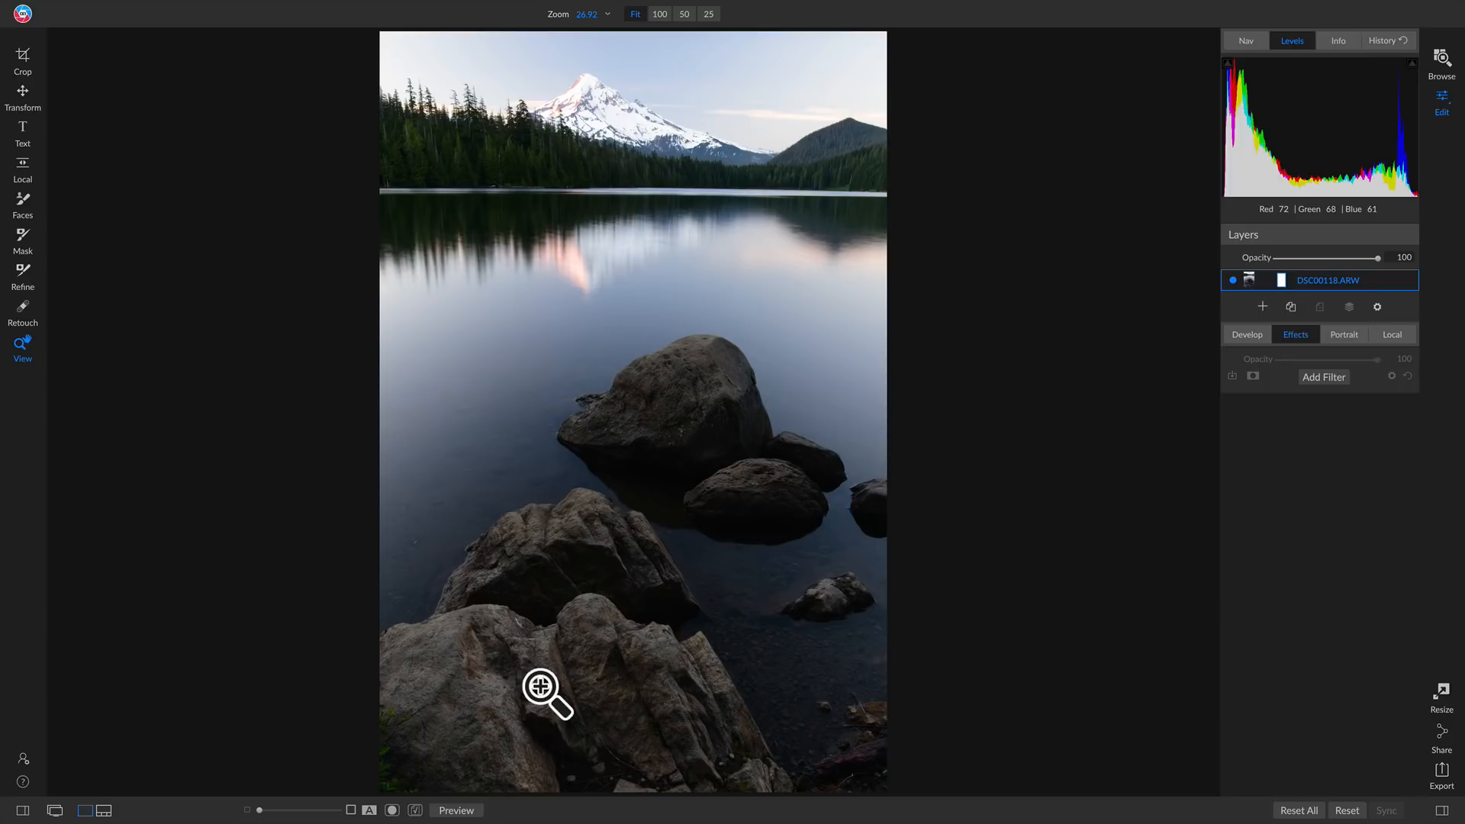
{"action": "left_click", "coordinate": [1332, 377]}
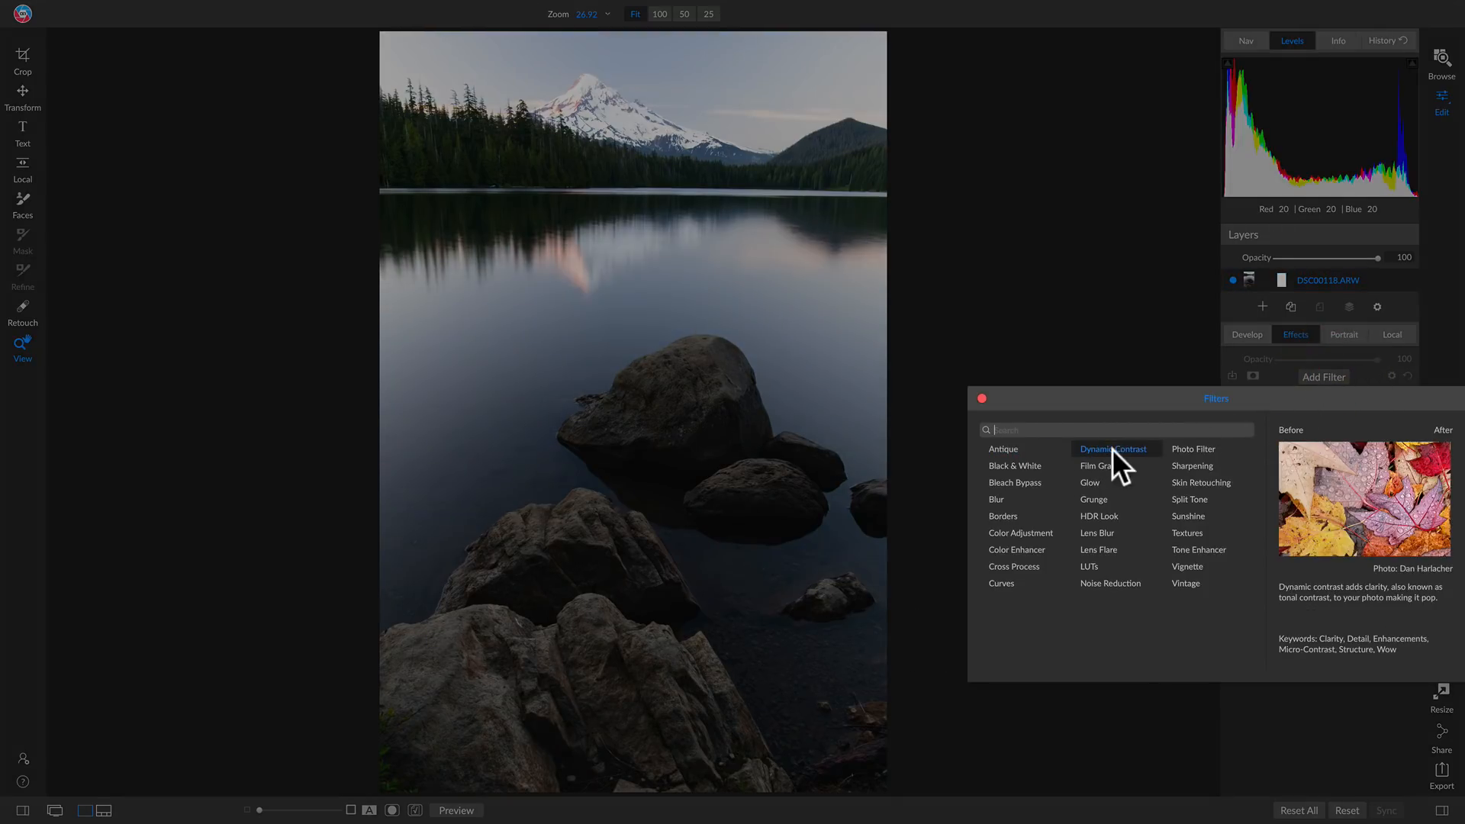
{"action": "left_click", "coordinate": [1121, 448]}
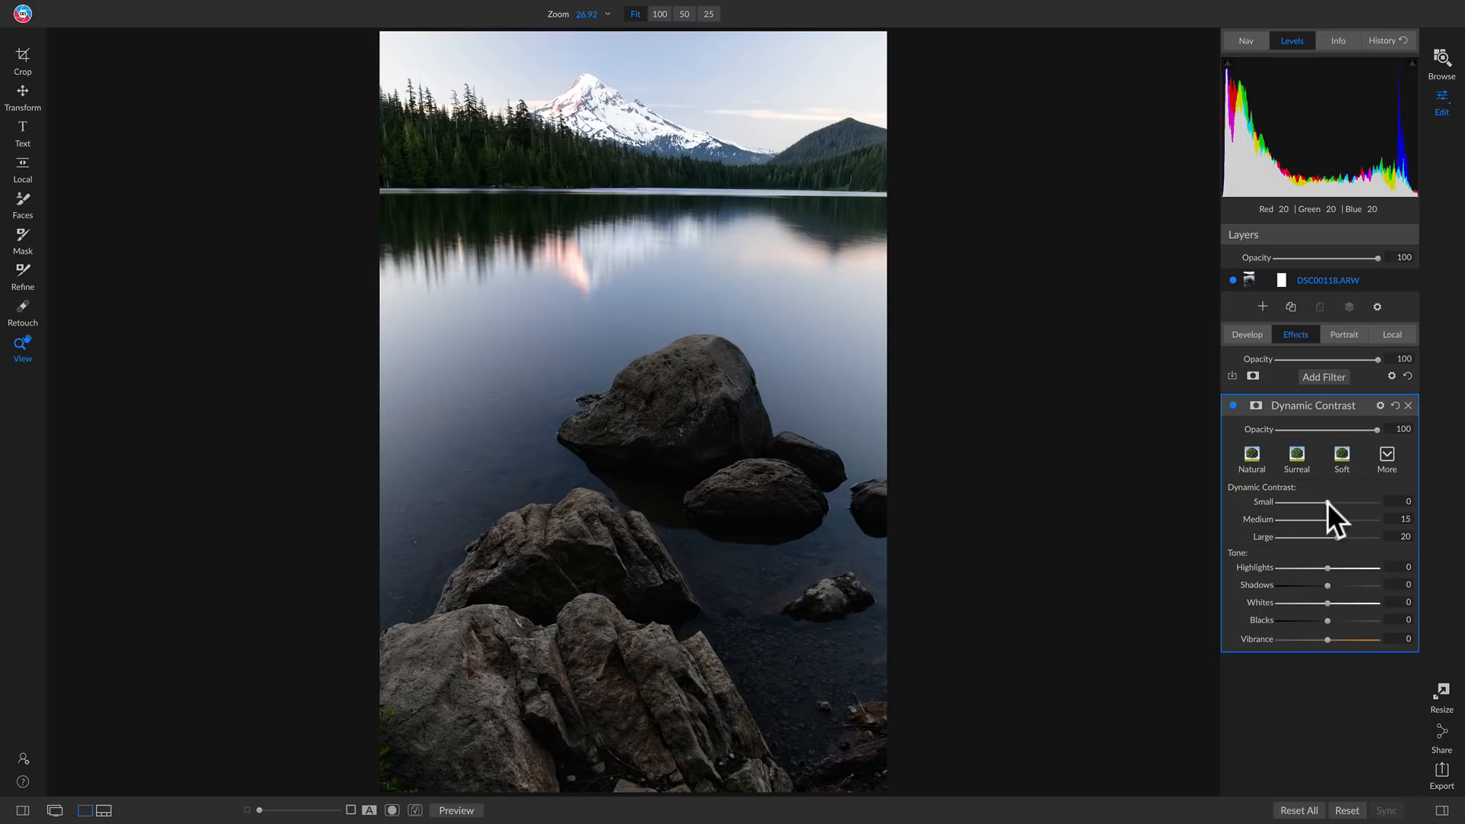
{"action": "left_click_drag", "start_coordinate": [1328, 504], "coordinate": [1340, 502]}
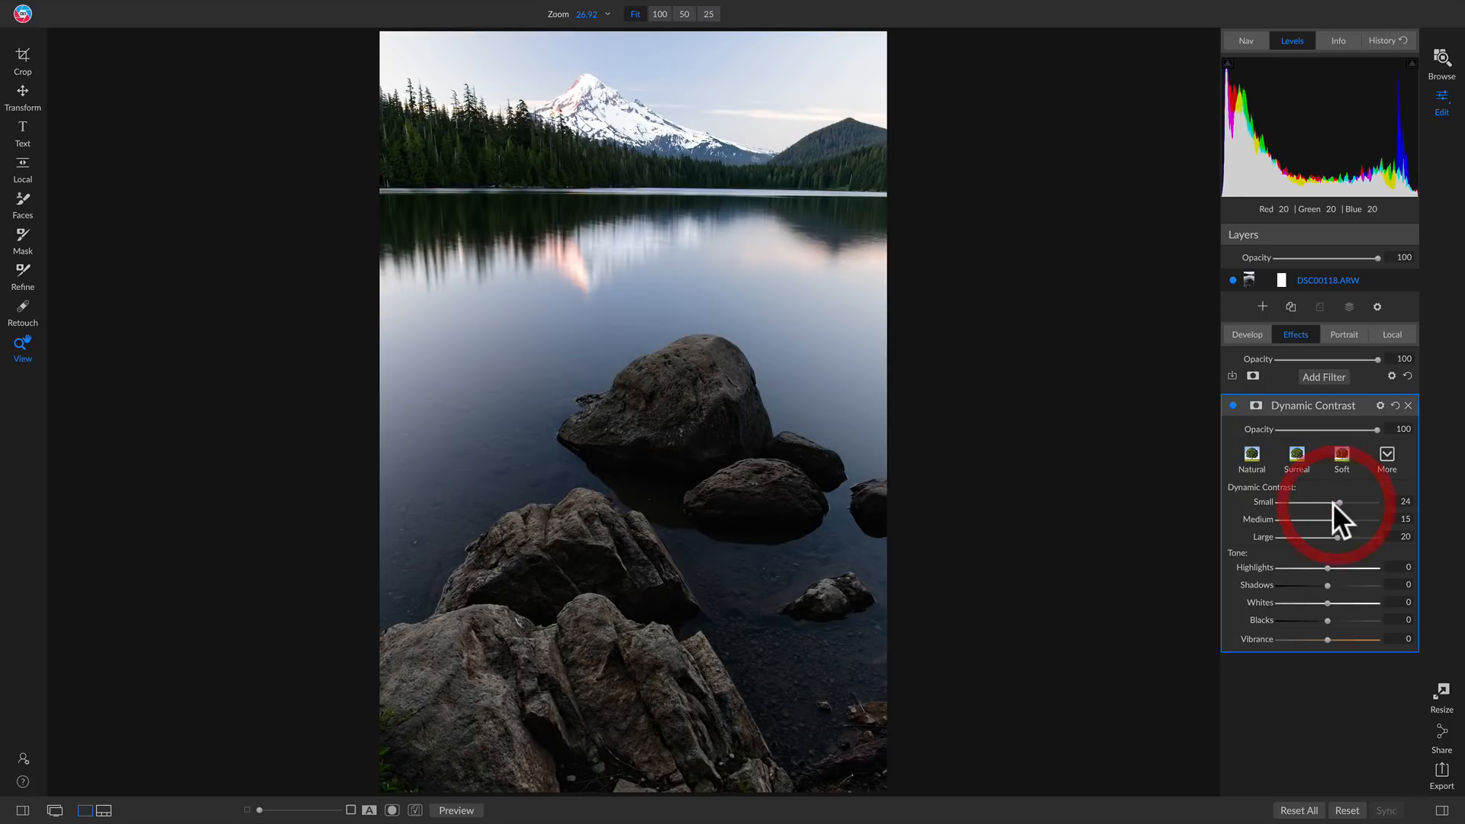
Compare the mountain's reflection in the water at 100% with the Dynamic Contrast filter off and on
{"action": "left_click", "coordinate": [591, 244]}
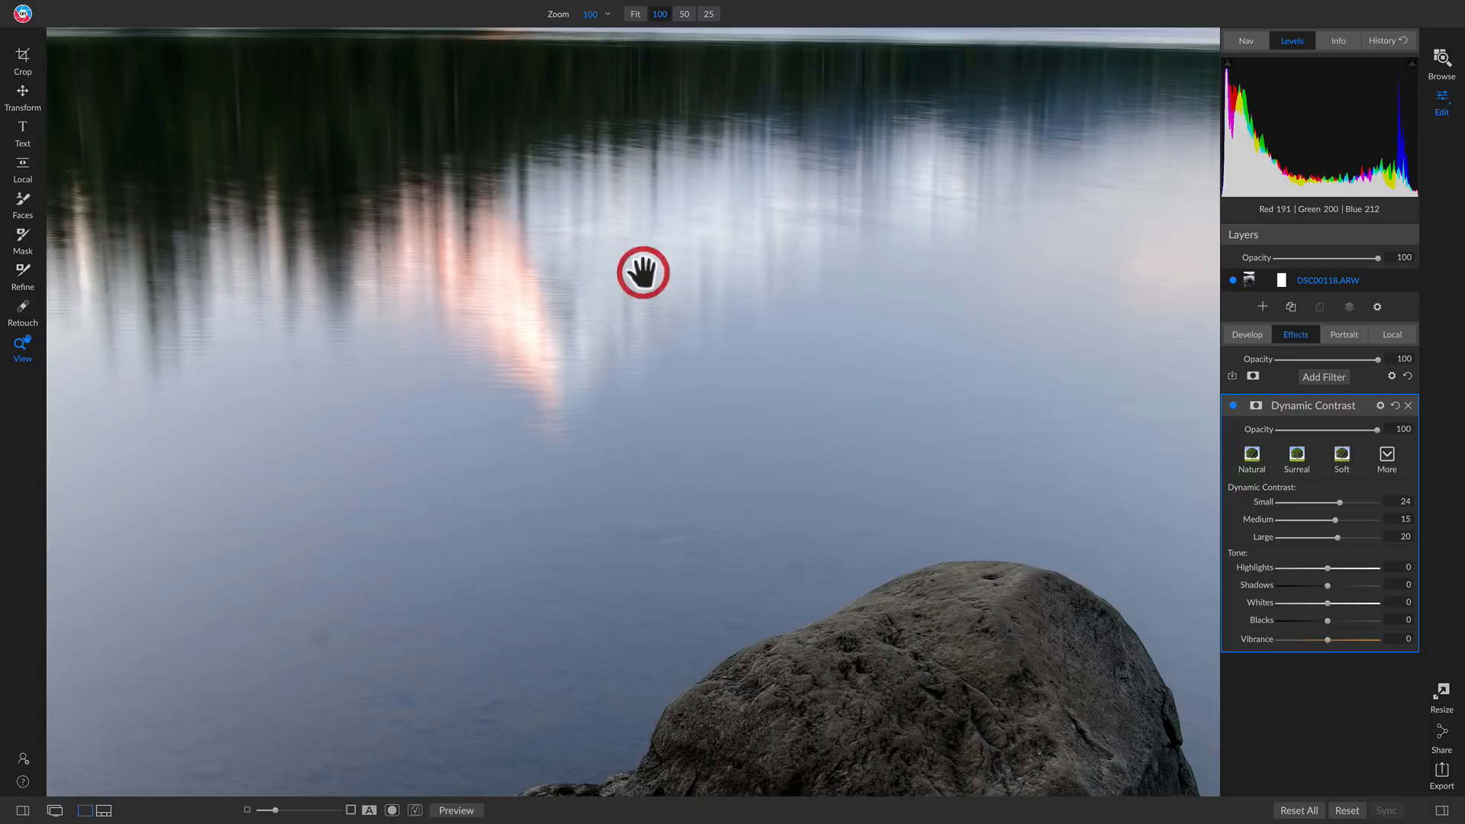
{"action": "left_click_drag", "start_coordinate": [641, 272], "coordinate": [706, 291]}
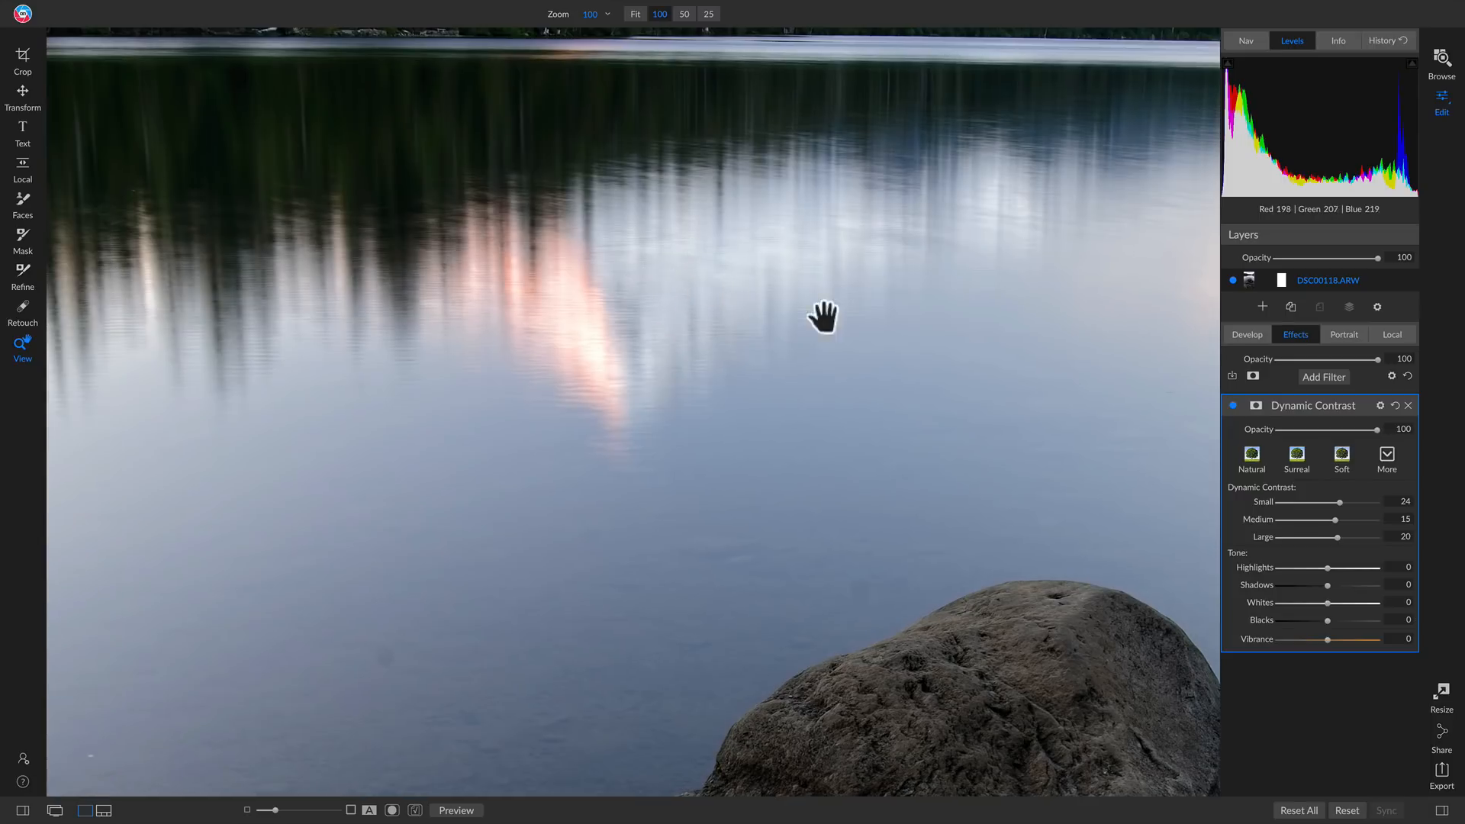
{"action": "left_click", "coordinate": [1233, 406]}
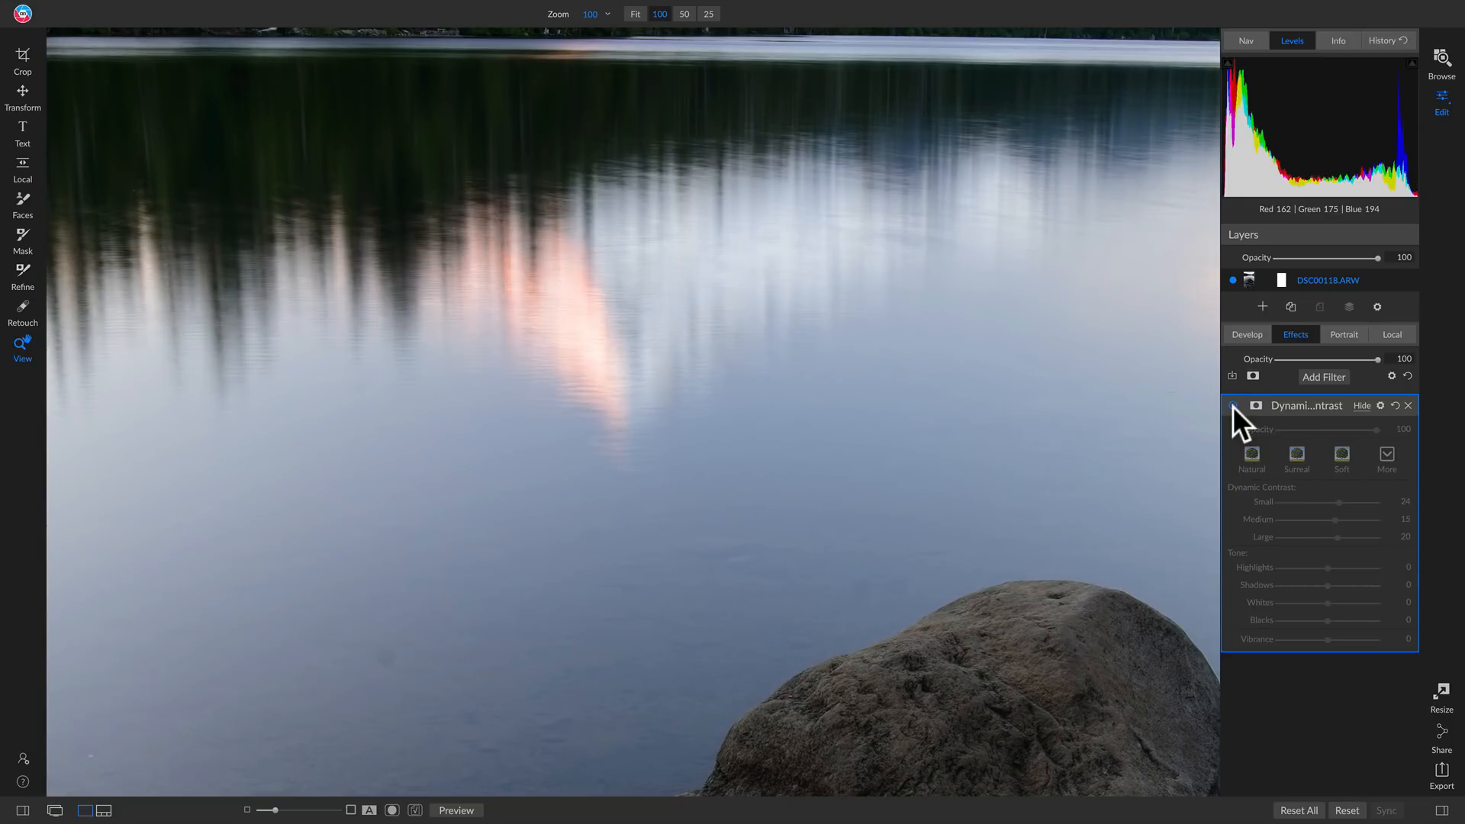
{"action": "left_click", "coordinate": [1233, 406]}
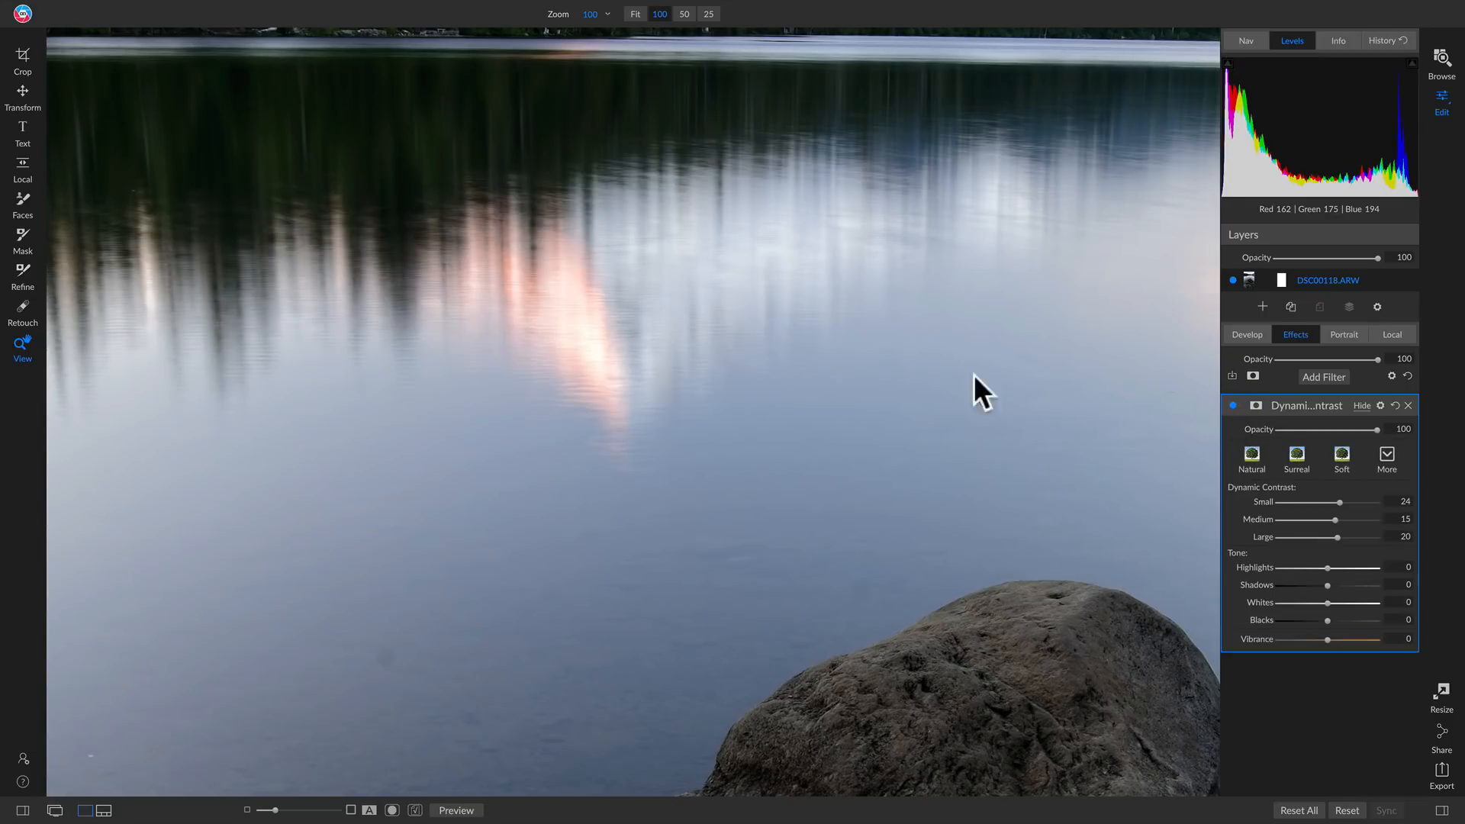
{"action": "left_click", "coordinate": [694, 247]}
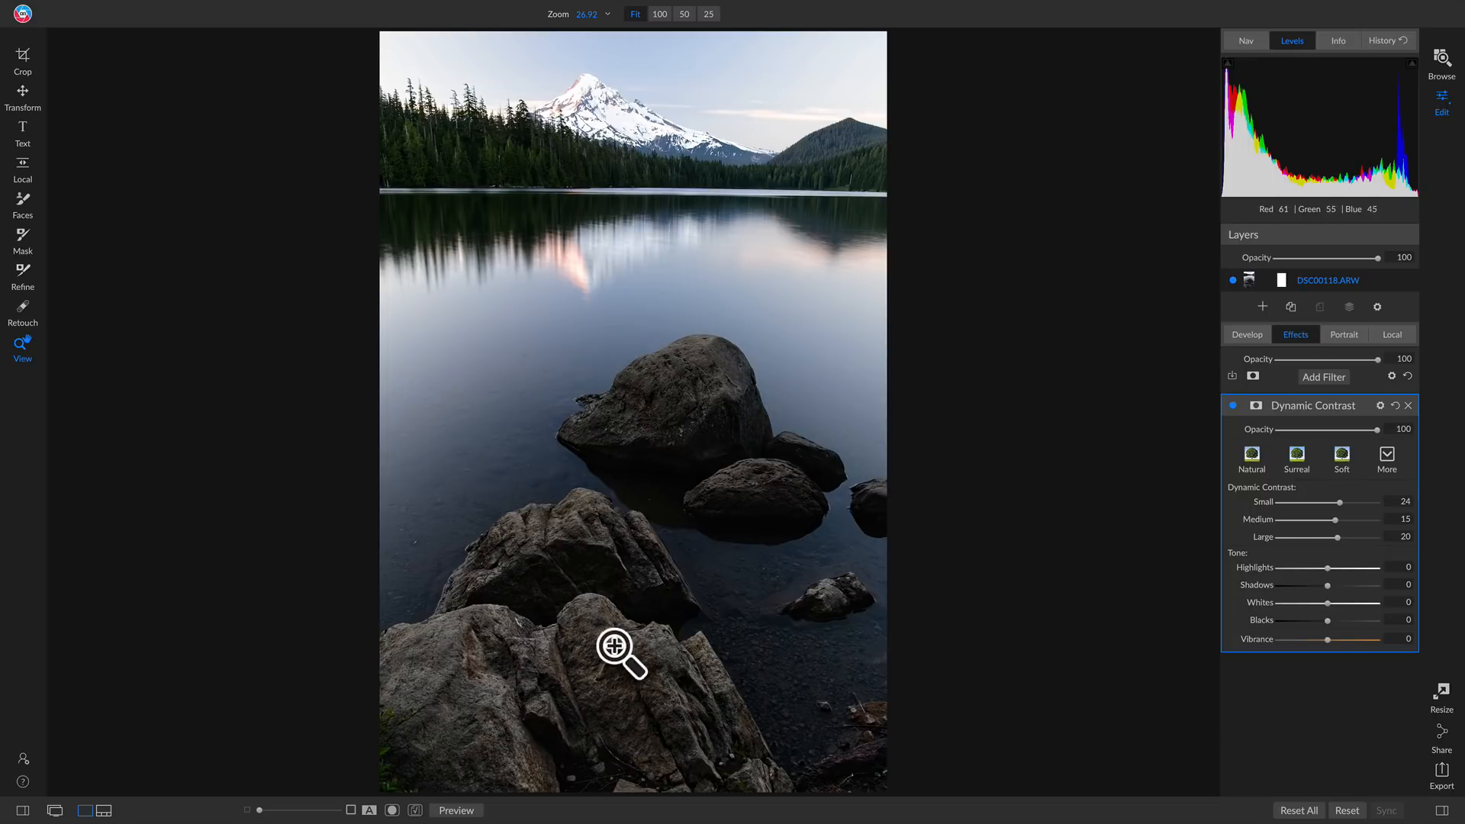
Mask the Dynamic Contrast filter by Color Range, sampling the large middle rock and setting the range to 16
{"action": "left_click", "coordinate": [1256, 405]}
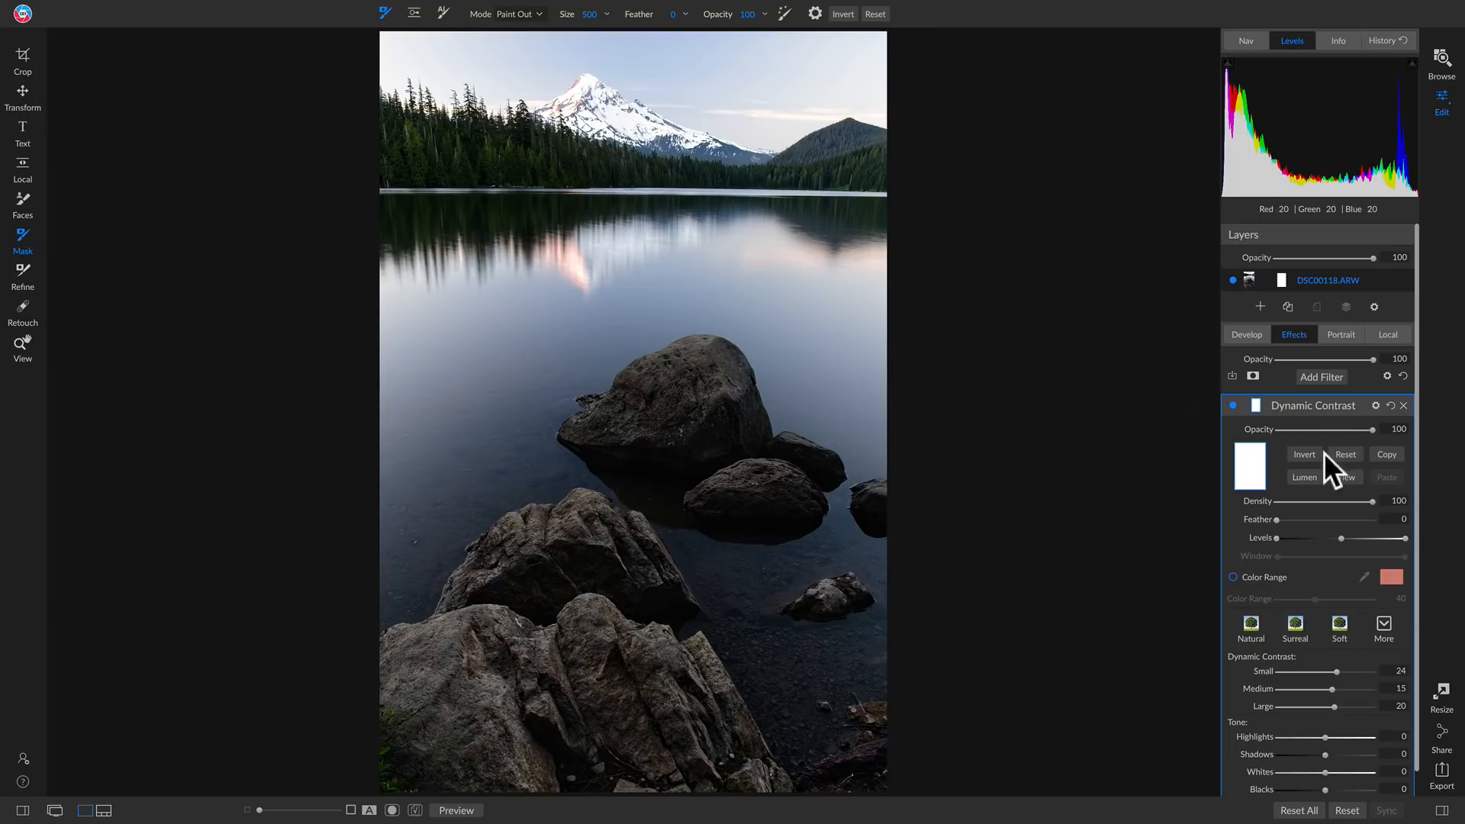
{"action": "left_click", "coordinate": [1234, 577]}
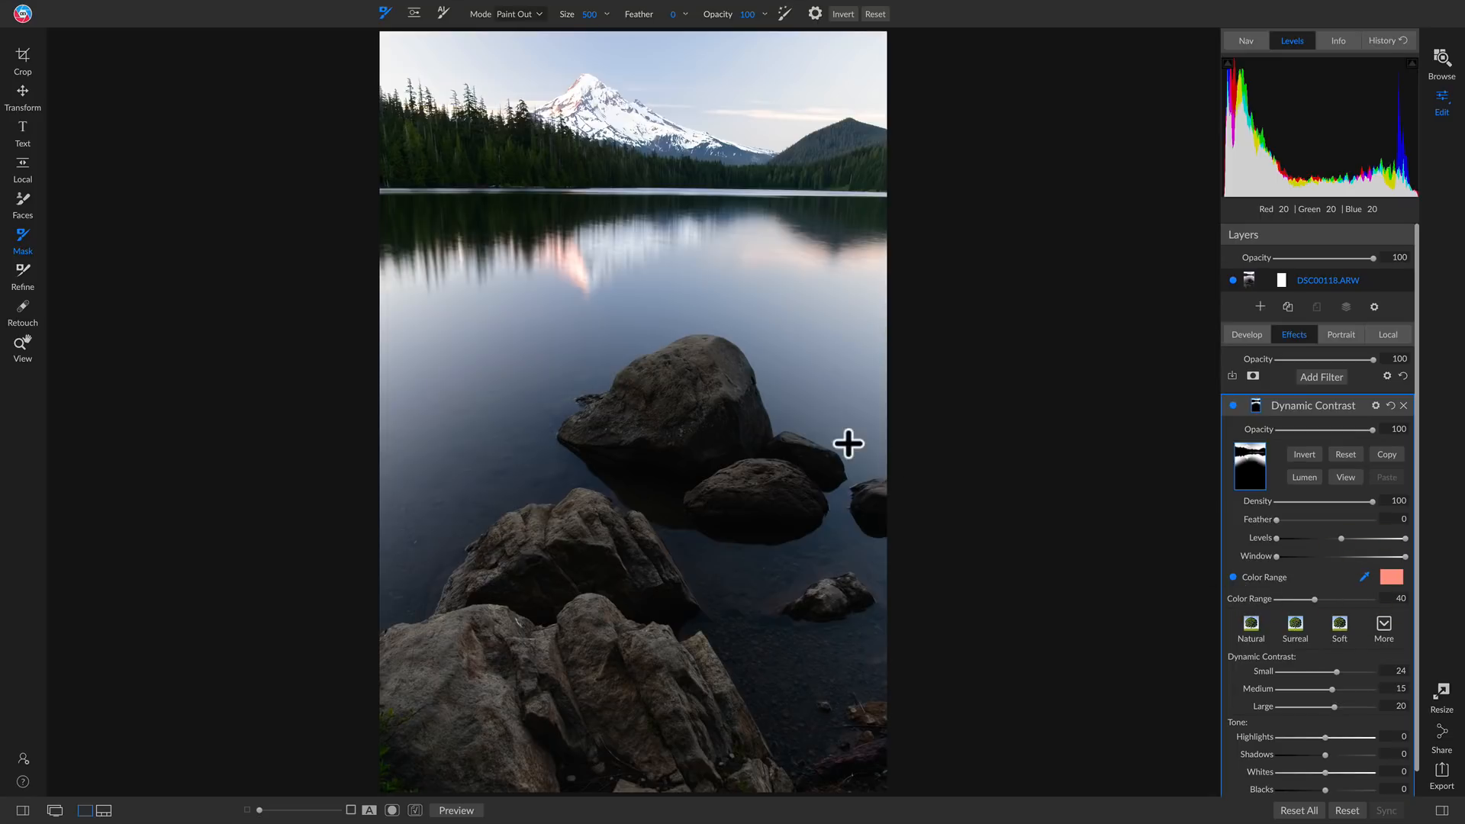
{"action": "left_click", "coordinate": [696, 357]}
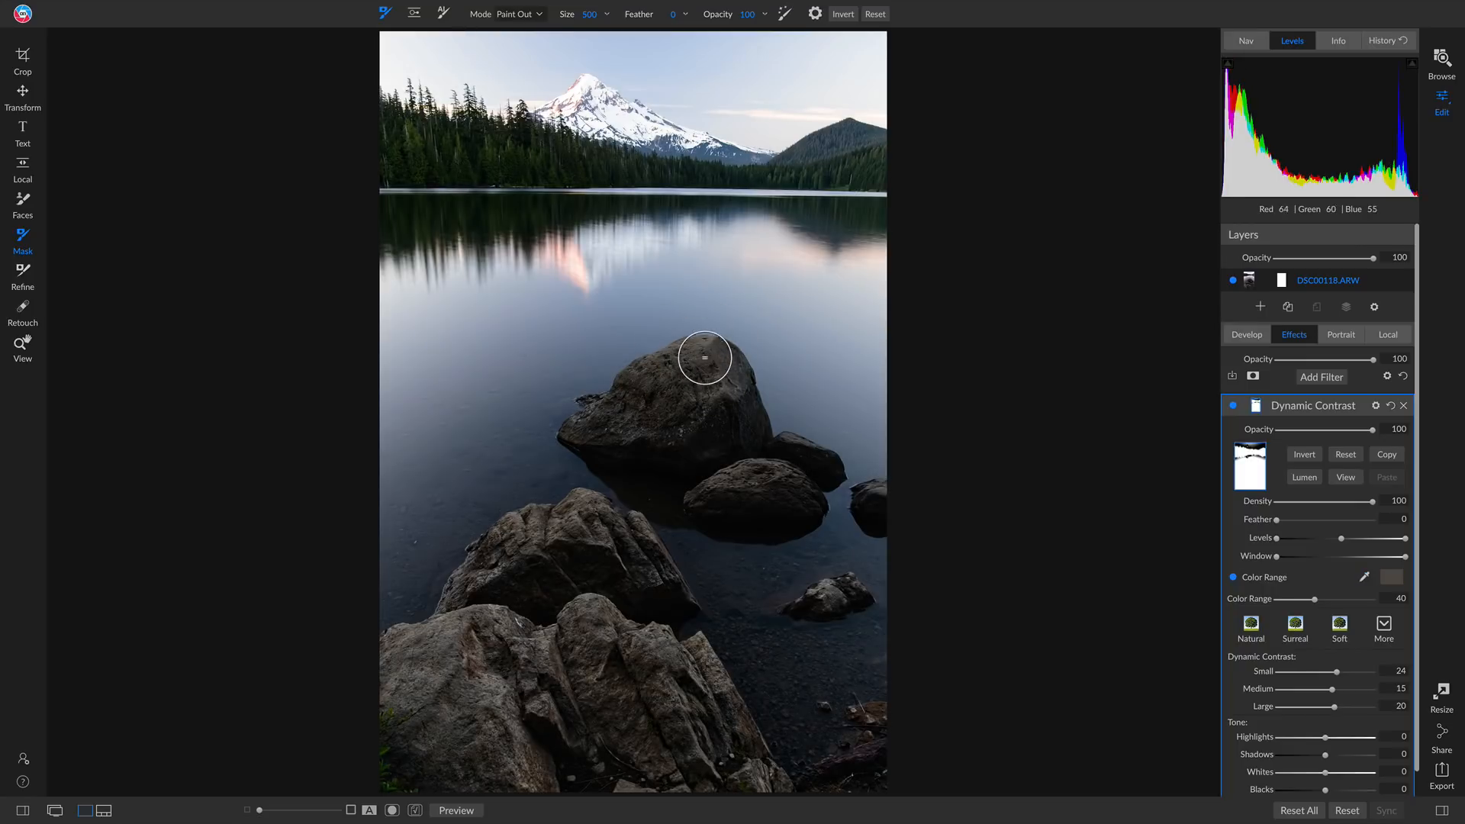
{"action": "left_click", "coordinate": [1346, 476]}
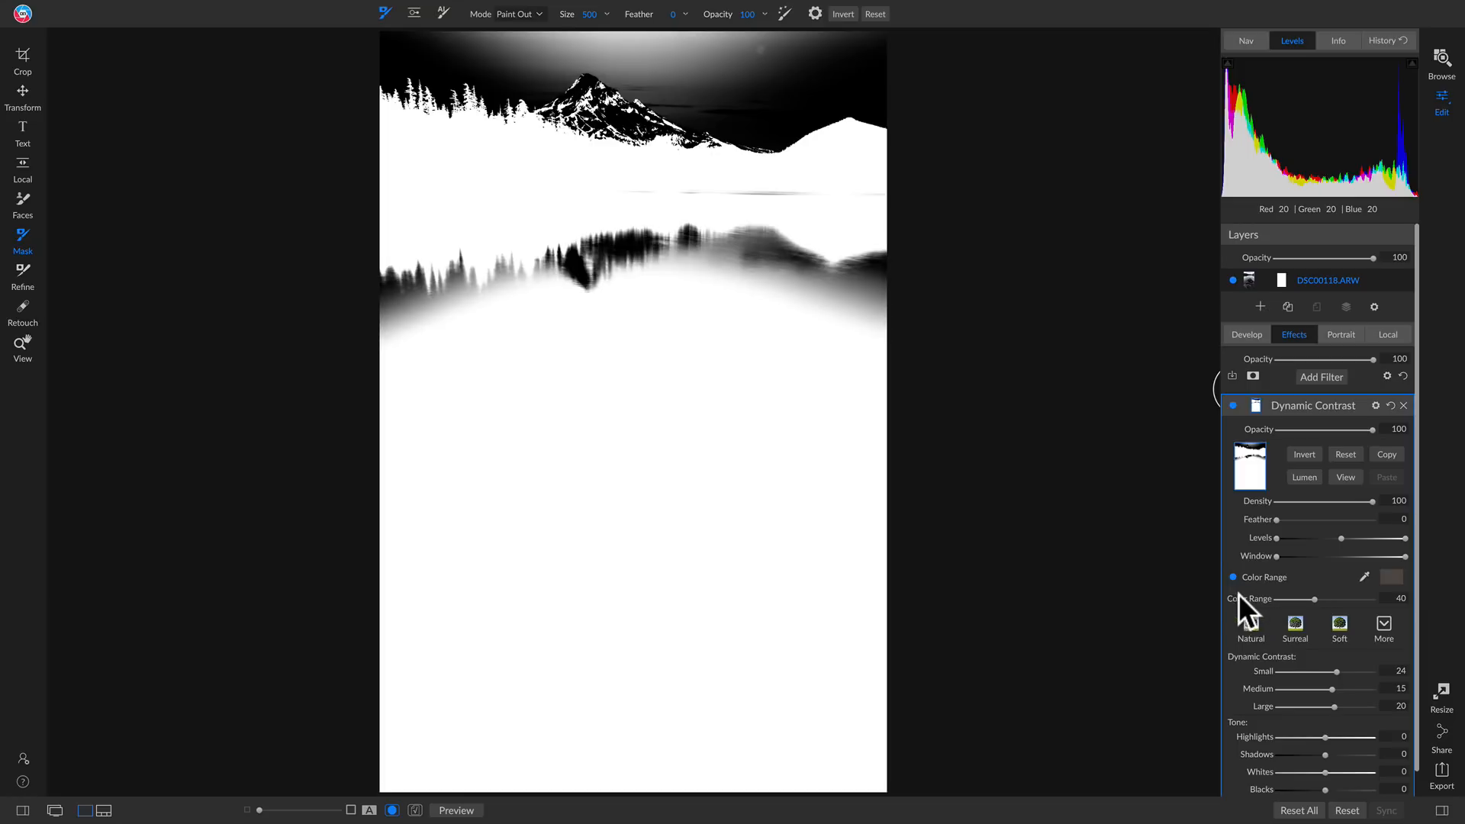
{"action": "left_click_drag", "start_coordinate": [1314, 598], "coordinate": [1289, 599]}
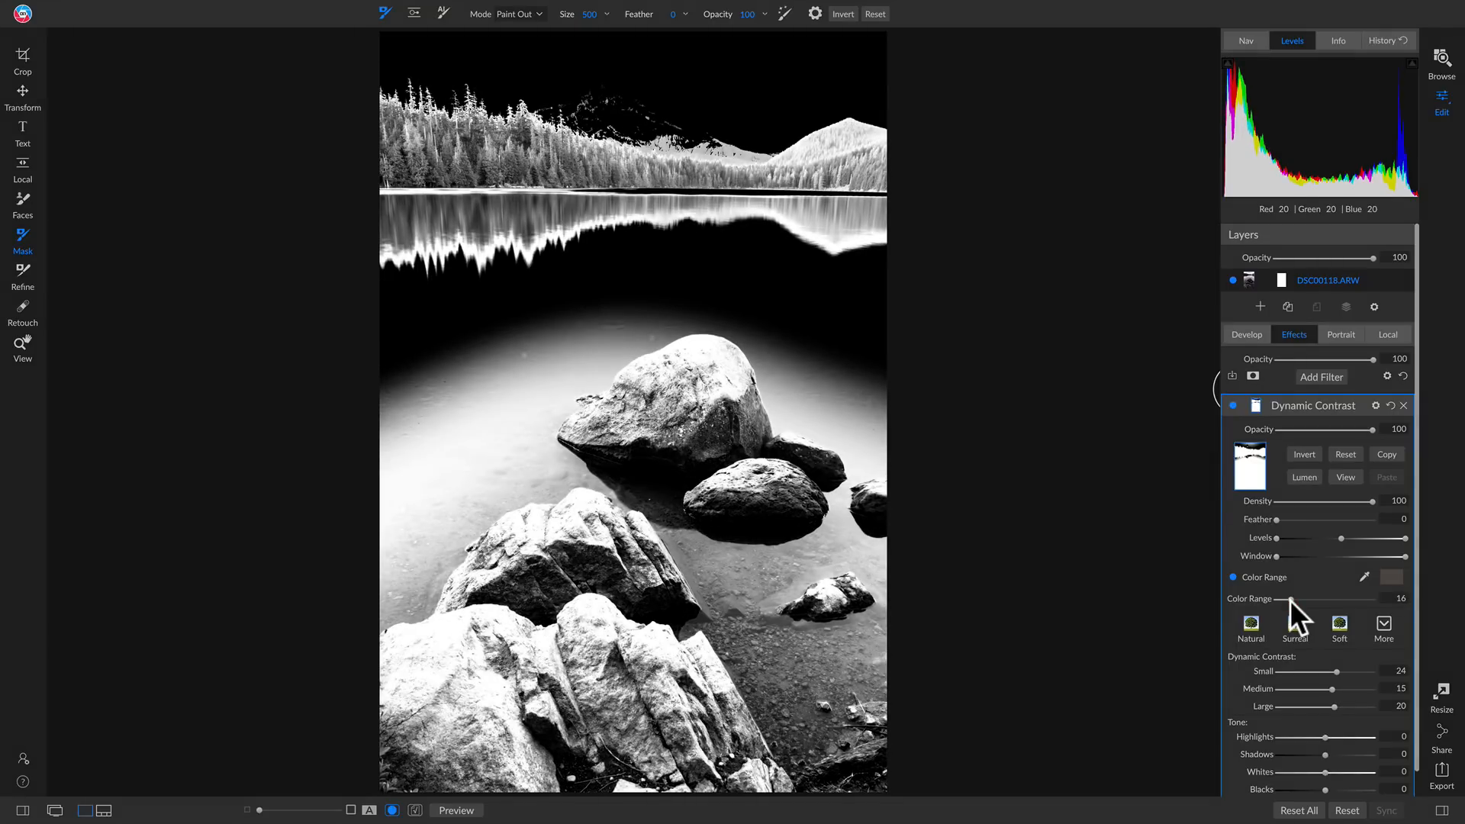
{"action": "left_click", "coordinate": [1345, 477]}
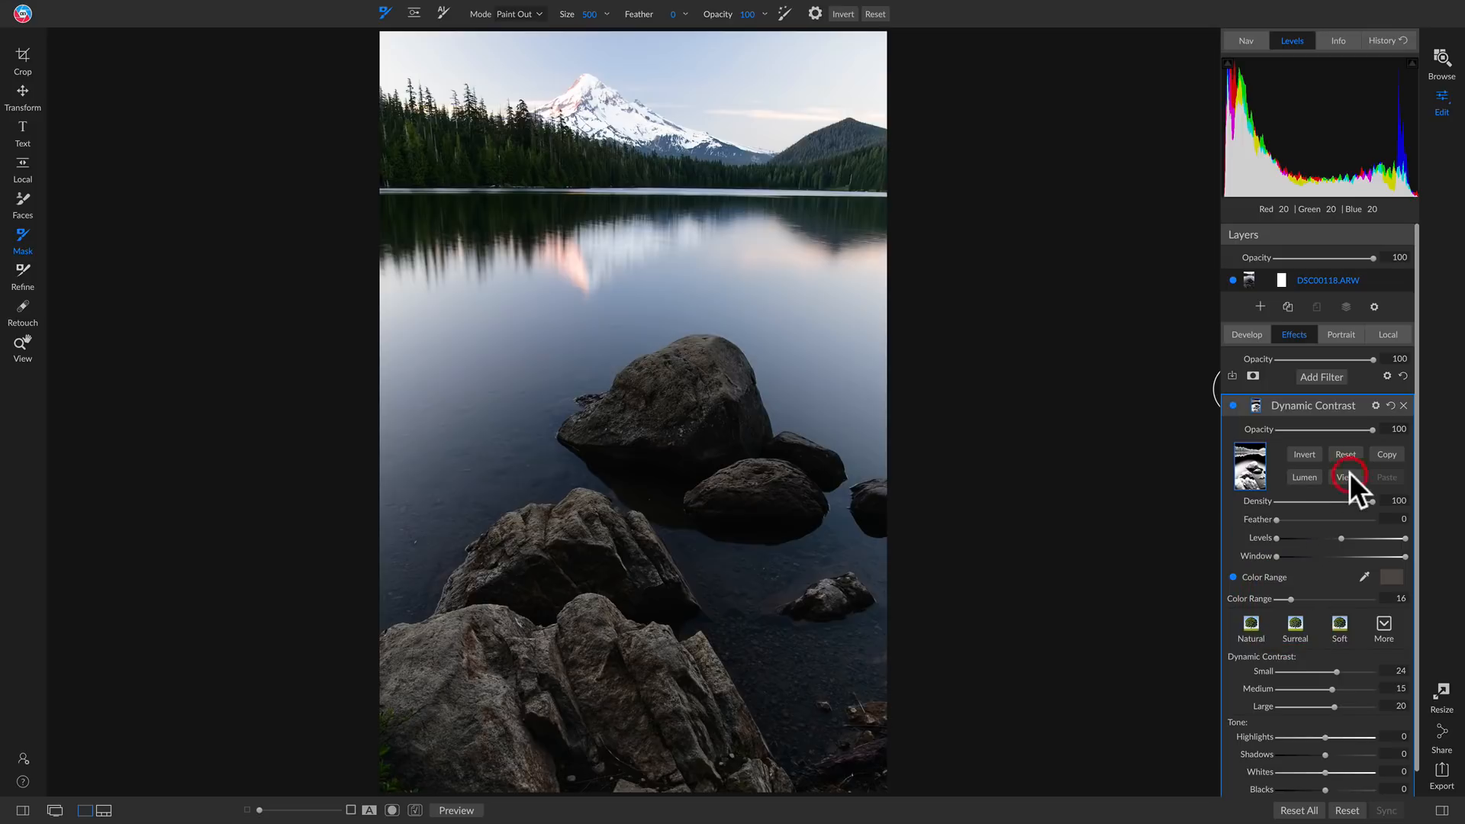
Compare the masked Dynamic Contrast filter off and on, across the whole photo and at 100% on the water reflection
{"action": "left_click", "coordinate": [1232, 405]}
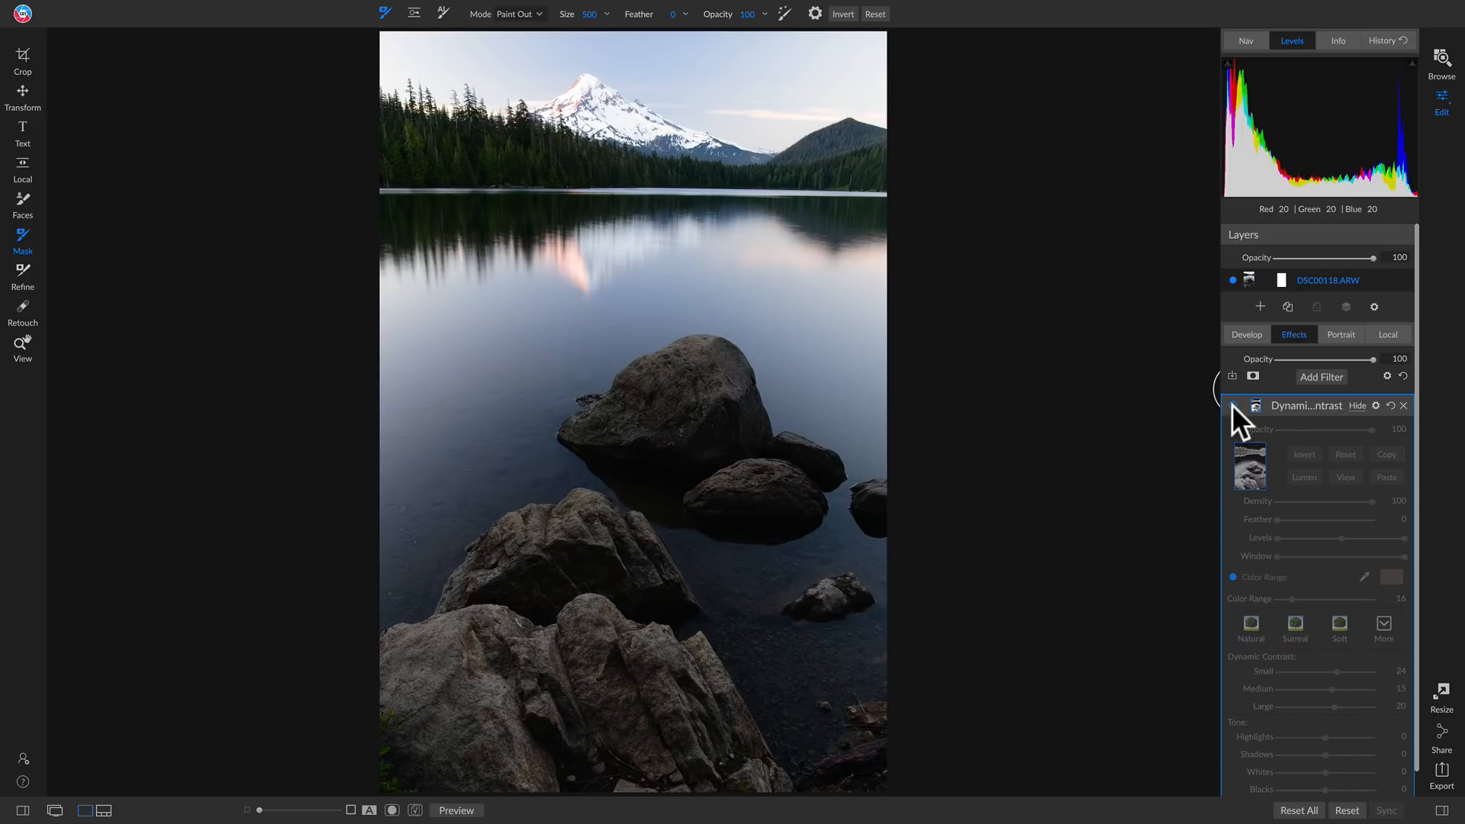
{"action": "left_click", "coordinate": [1231, 405]}
{"action": "left_click", "coordinate": [1231, 405]}
{"action": "left_click", "coordinate": [1231, 404]}
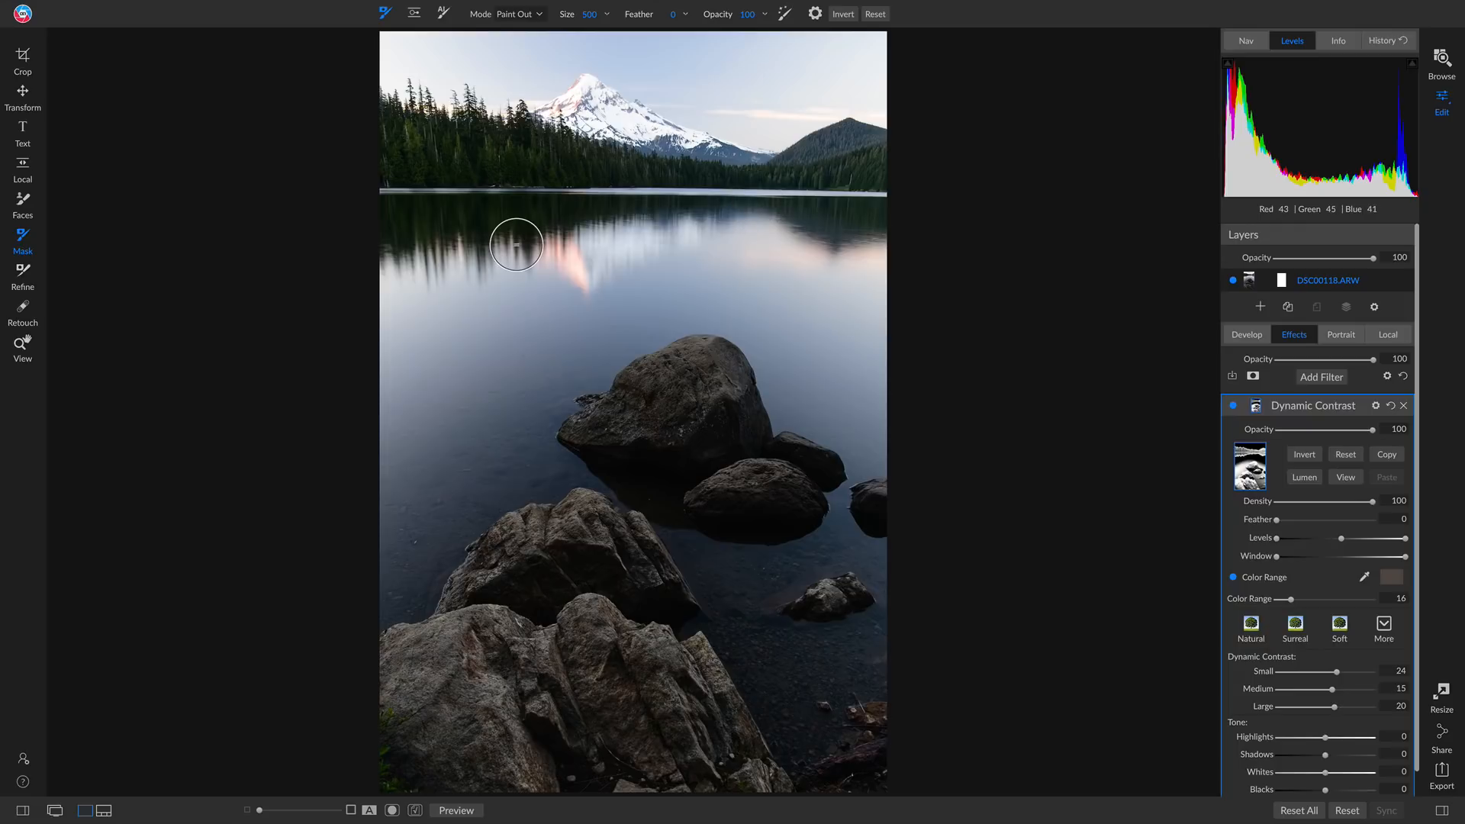
{"action": "key", "text": "z"}
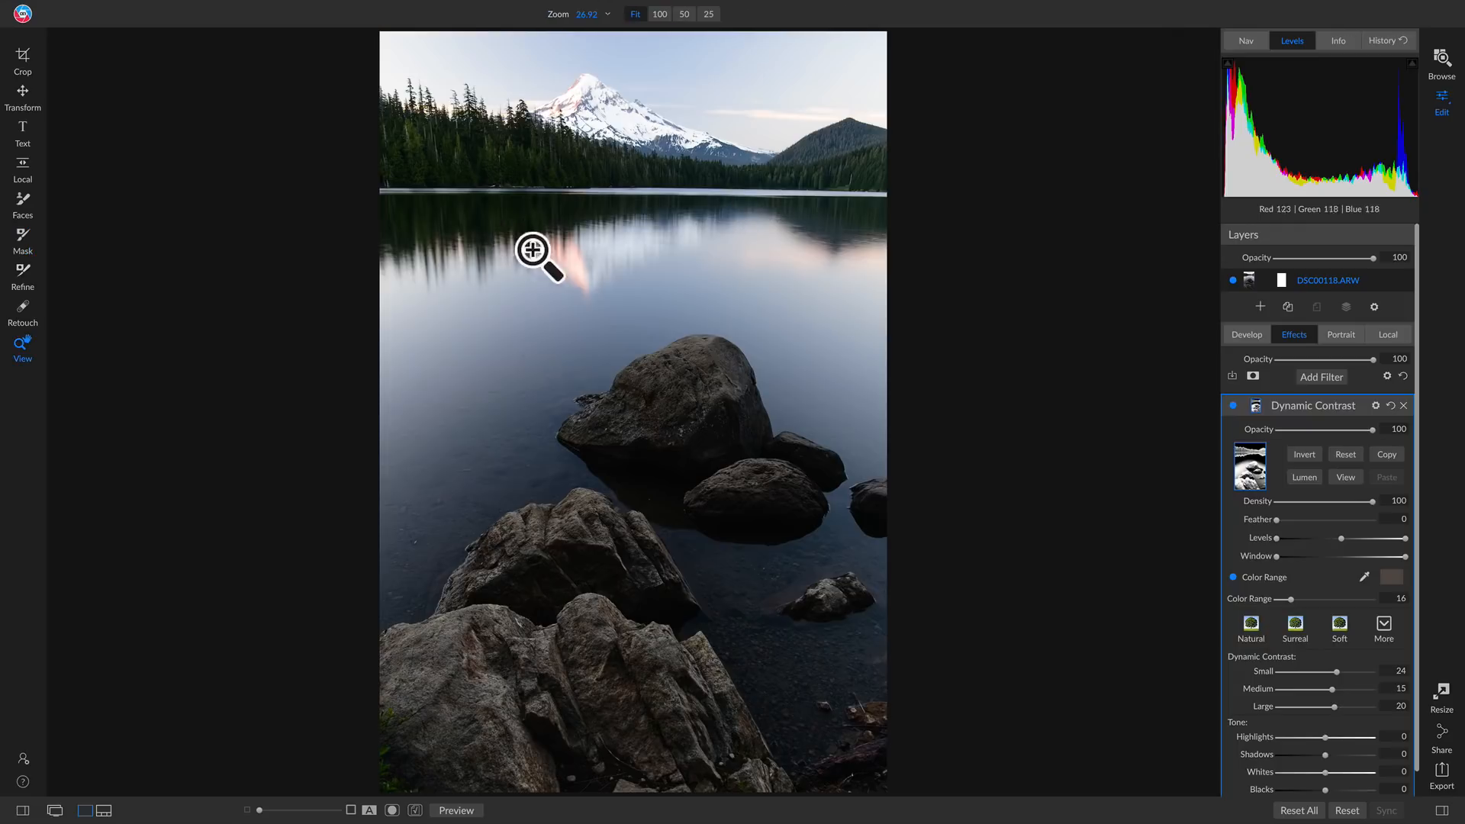
{"action": "left_click", "coordinate": [615, 262]}
{"action": "left_click_drag", "start_coordinate": [566, 280], "coordinate": [508, 293]}
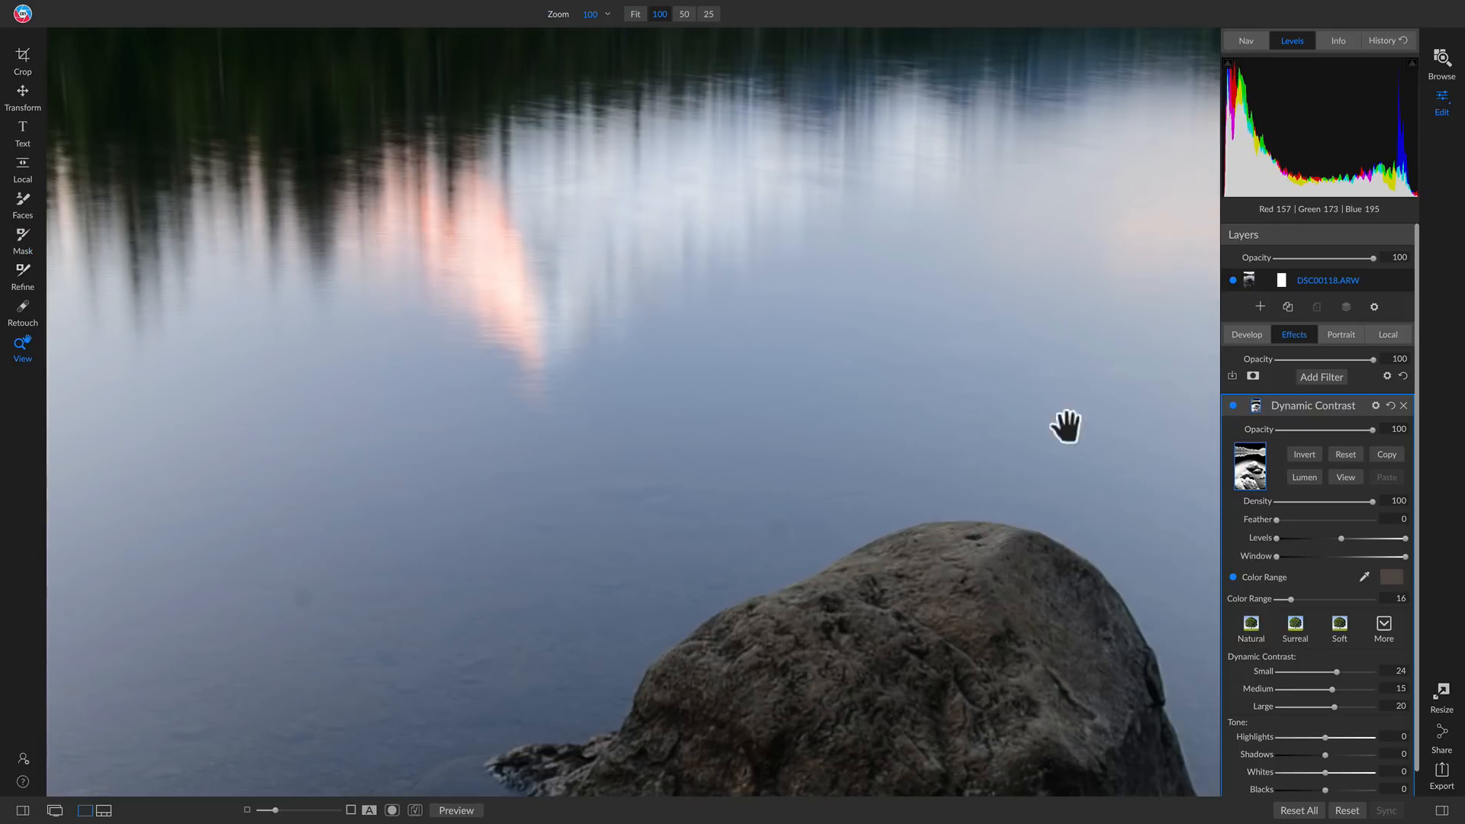
{"action": "left_click", "coordinate": [1232, 405]}
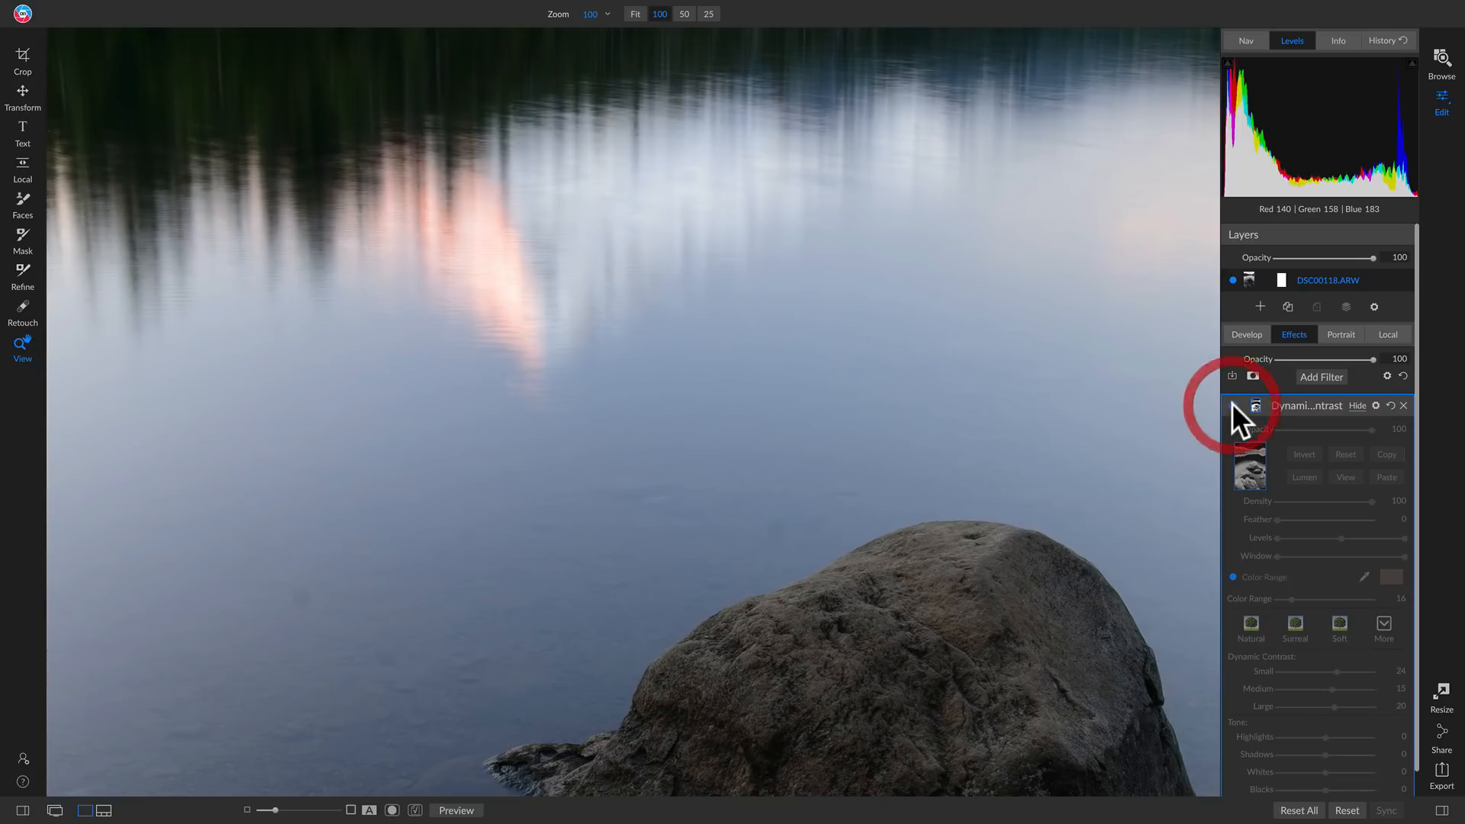
{"action": "left_click", "coordinate": [1232, 404]}
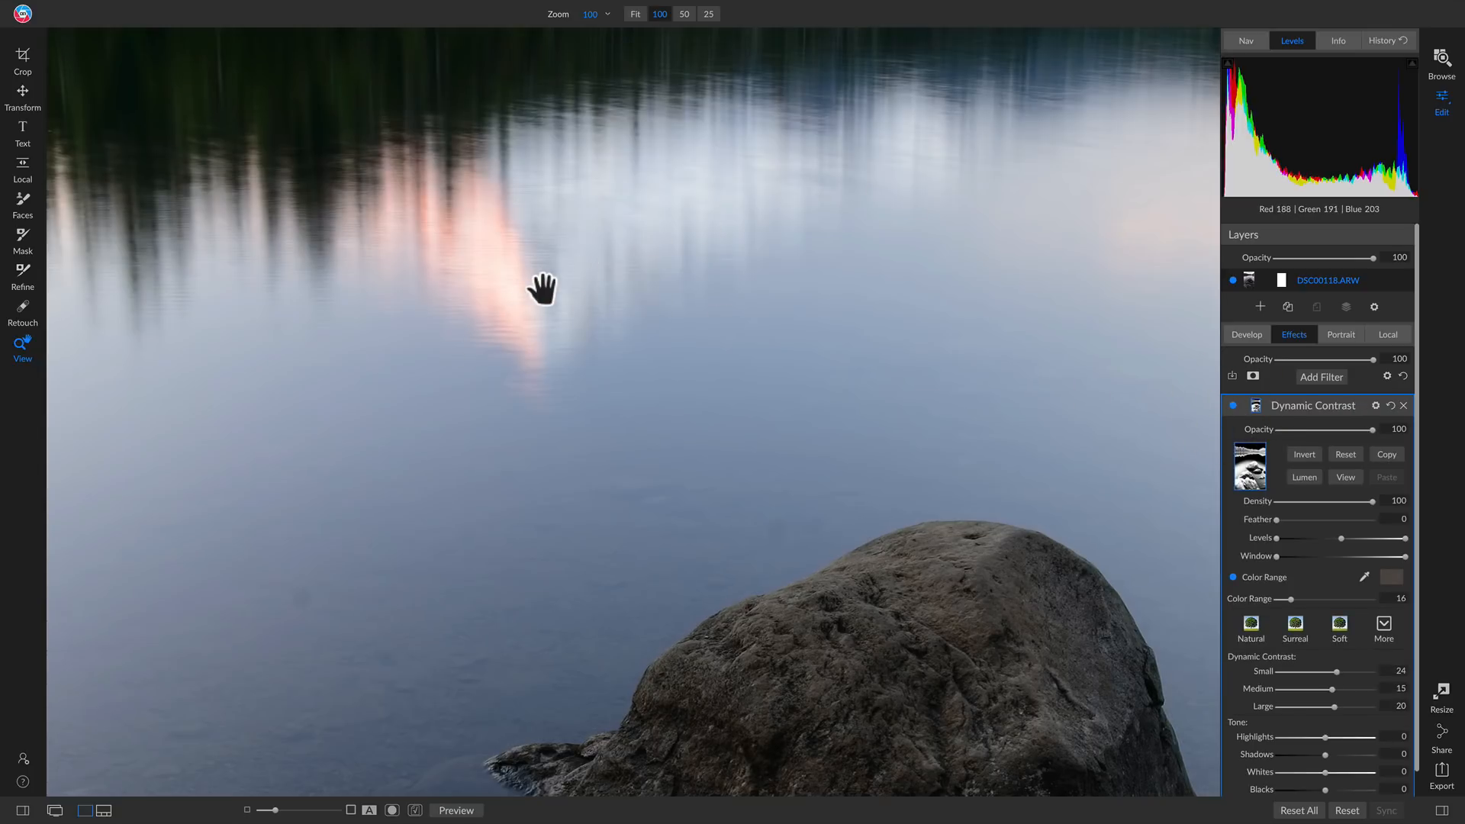
{"action": "left_click", "coordinate": [534, 328]}
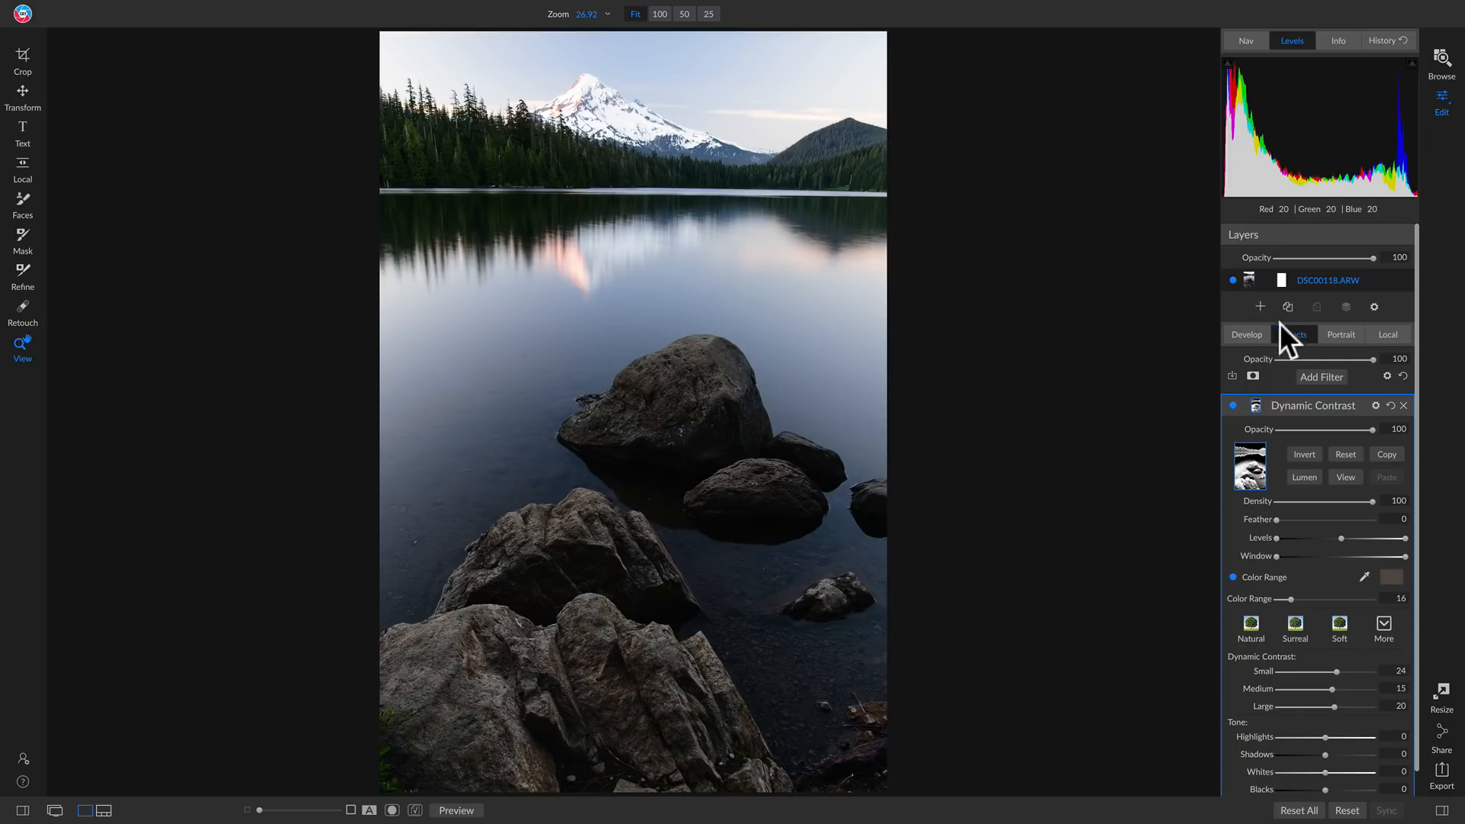
Add a second Dynamic Contrast filter and invert its mask to hide the effect across the photo
{"action": "left_click", "coordinate": [1315, 376]}
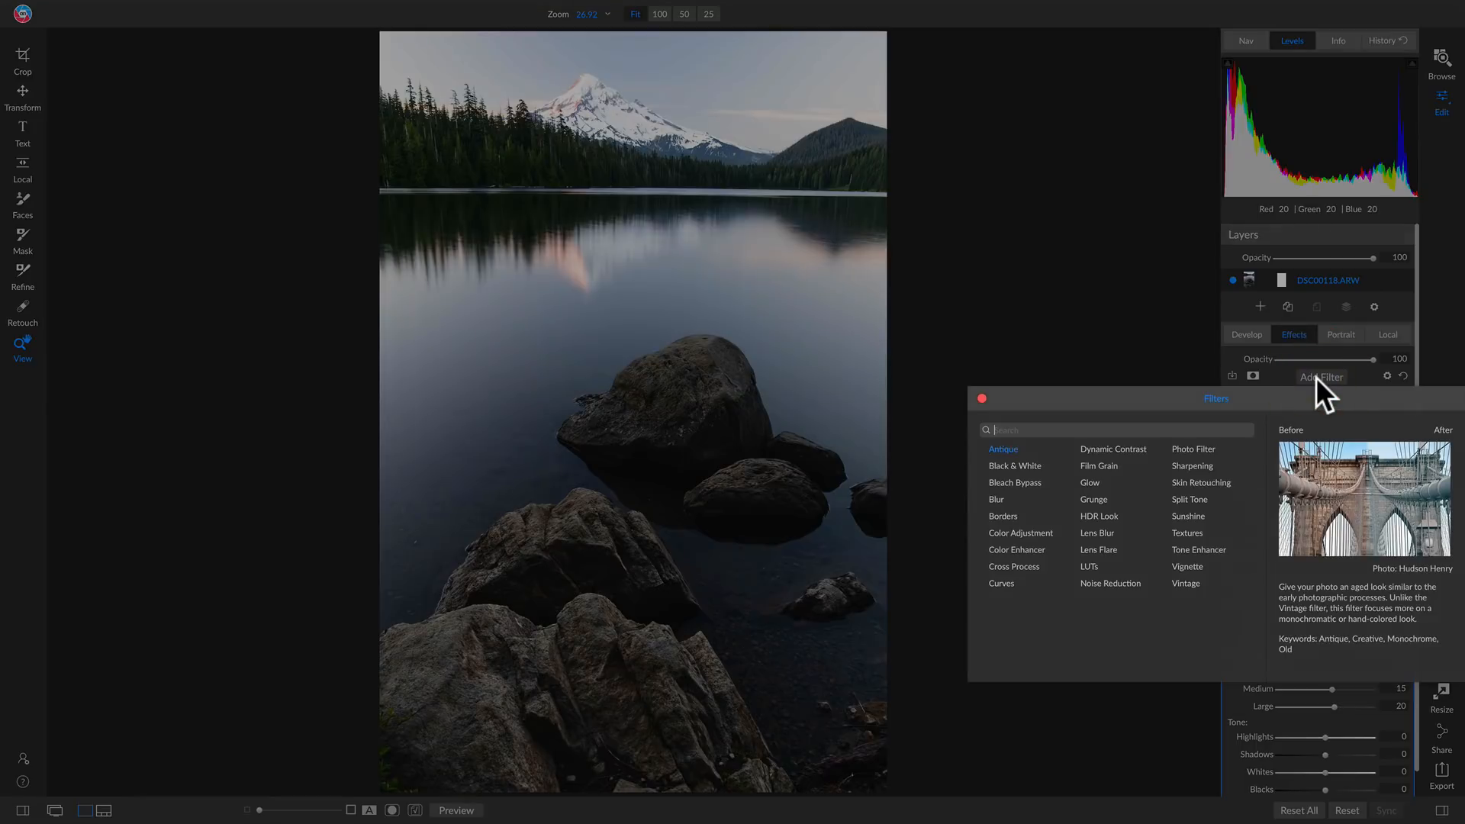
{"action": "left_click", "coordinate": [1097, 447]}
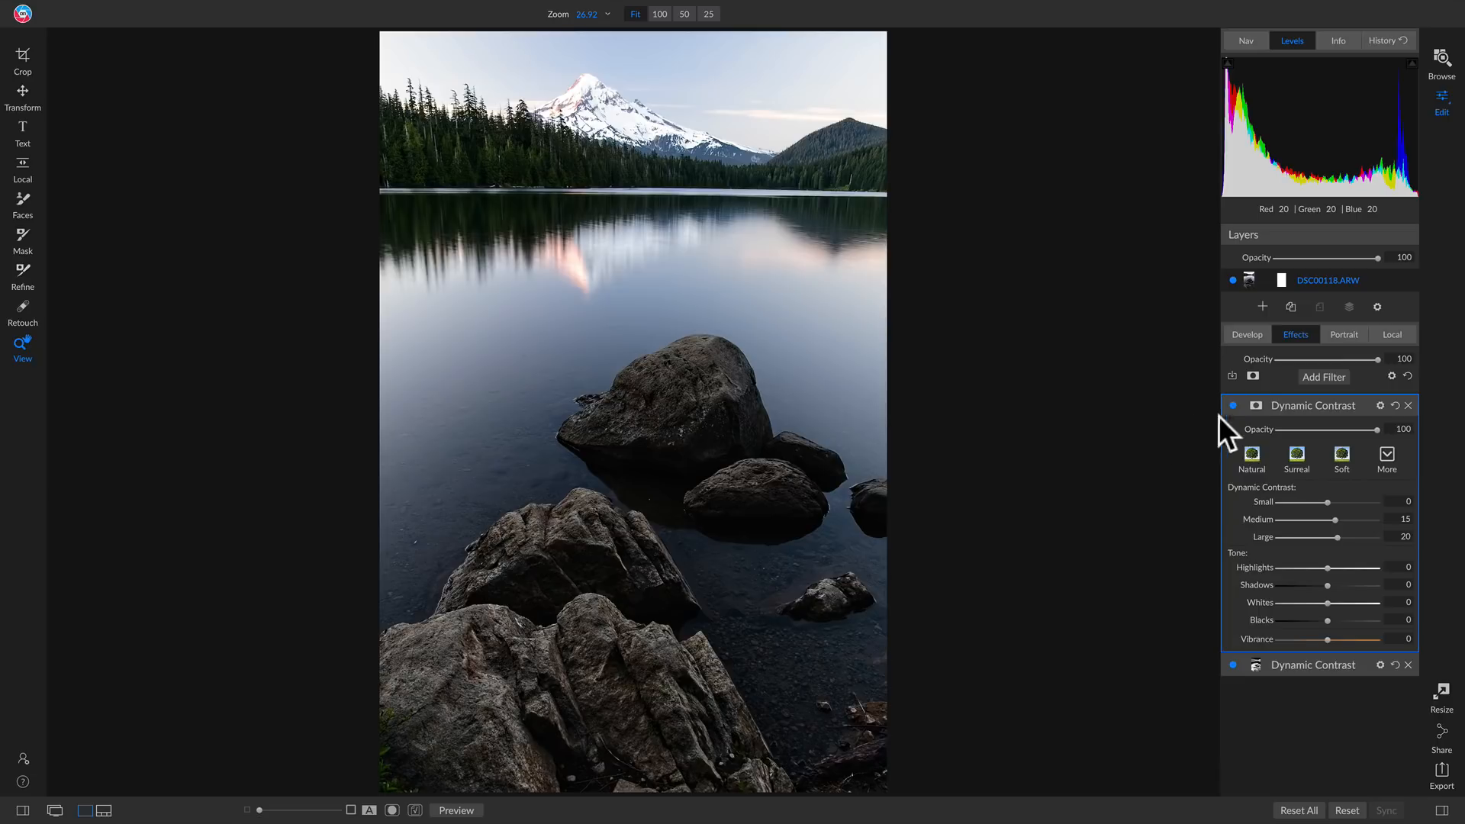
{"action": "left_click", "coordinate": [1255, 405]}
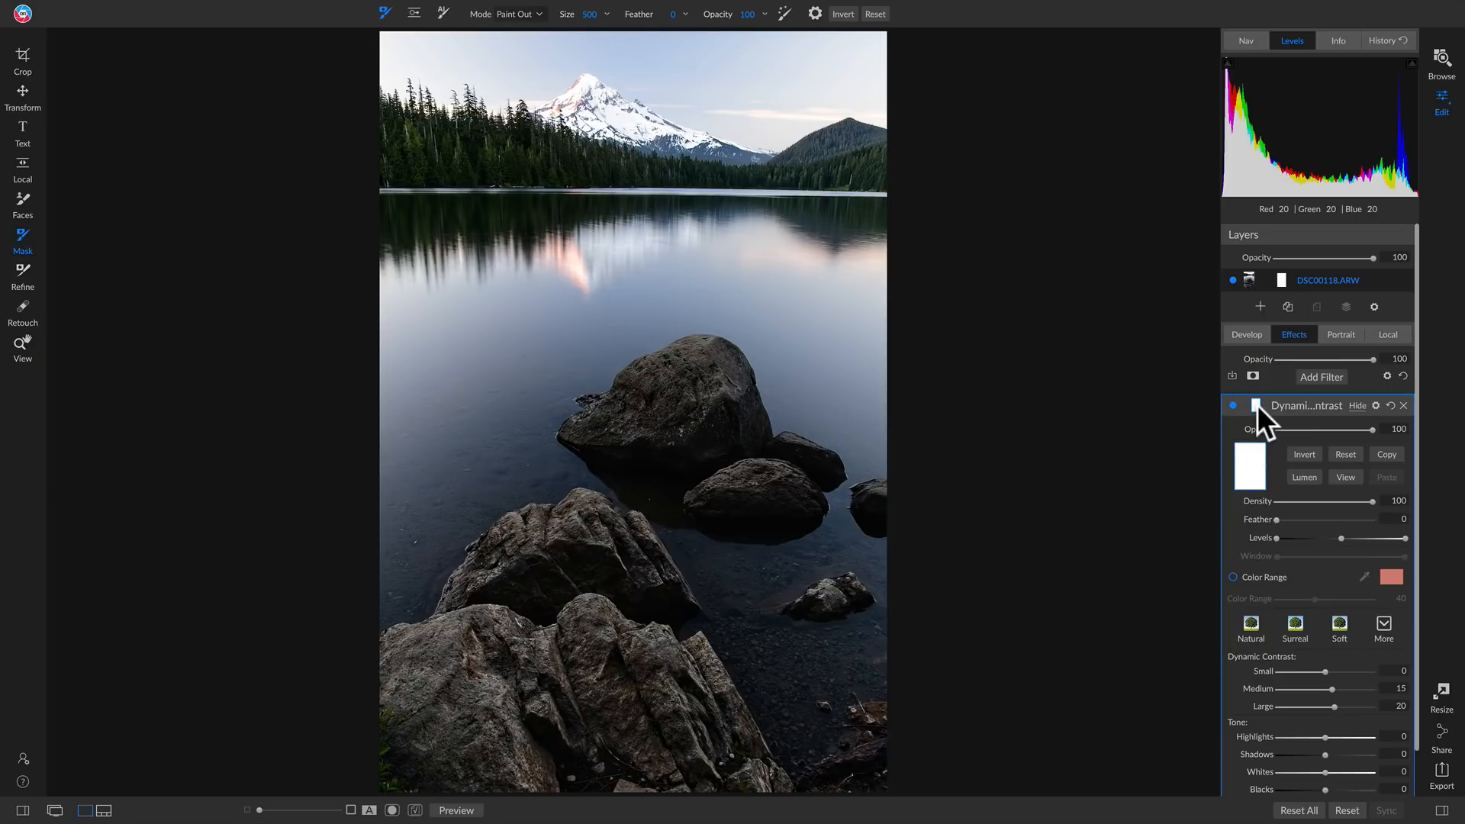
{"action": "left_click", "coordinate": [1302, 455]}
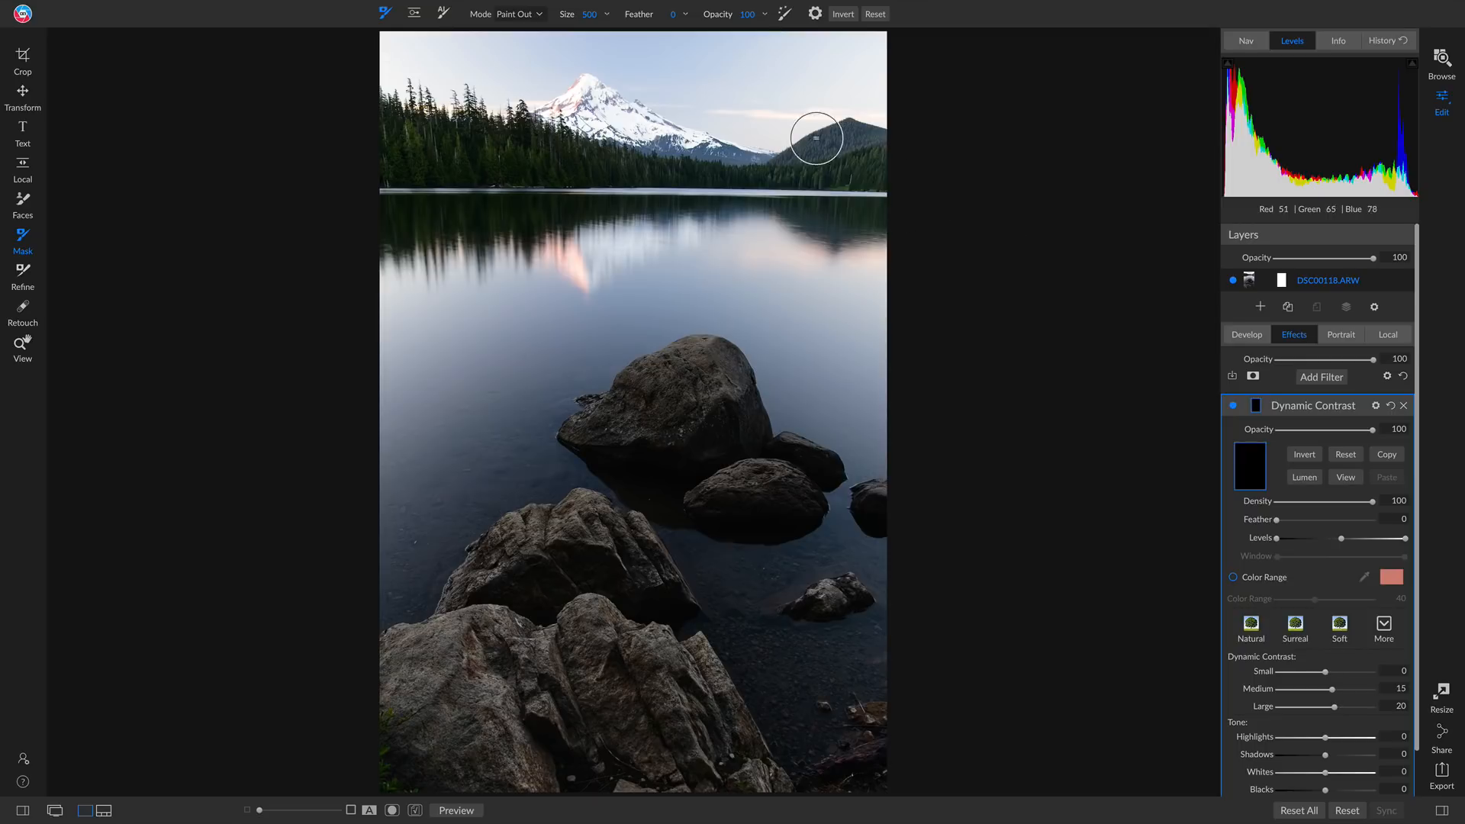
Paint the second Dynamic Contrast effect in over the snowy mountain with the masking brush at feather 100 and mode Paint In
{"action": "mouse_move", "coordinate": [673, 15]}
{"action": "left_mouse_down"}
{"action": "mouse_move", "coordinate": [856, 26]}
{"action": "mouse_move", "coordinate": [834, 27]}
{"action": "left_mouse_up"}
{"action": "left_click", "coordinate": [520, 15]}
{"action": "left_click", "coordinate": [515, 44]}
{"action": "left_click", "coordinate": [582, 94]}
{"action": "mouse_move", "coordinate": [558, 124]}
{"action": "left_mouse_down"}
{"action": "mouse_move", "coordinate": [569, 110]}
{"action": "mouse_move", "coordinate": [675, 145]}
{"action": "mouse_move", "coordinate": [758, 150]}
{"action": "mouse_move", "coordinate": [561, 122]}
{"action": "left_mouse_up"}
{"action": "left_click_drag", "start_coordinate": [672, 136], "coordinate": [724, 150]}
Slightly raise the Small contrast of the mountain's Dynamic Contrast filter and compare the filter off and on
{"action": "scroll", "coordinate": [1278, 415], "scroll_direction": "down", "scroll_amount": 1}
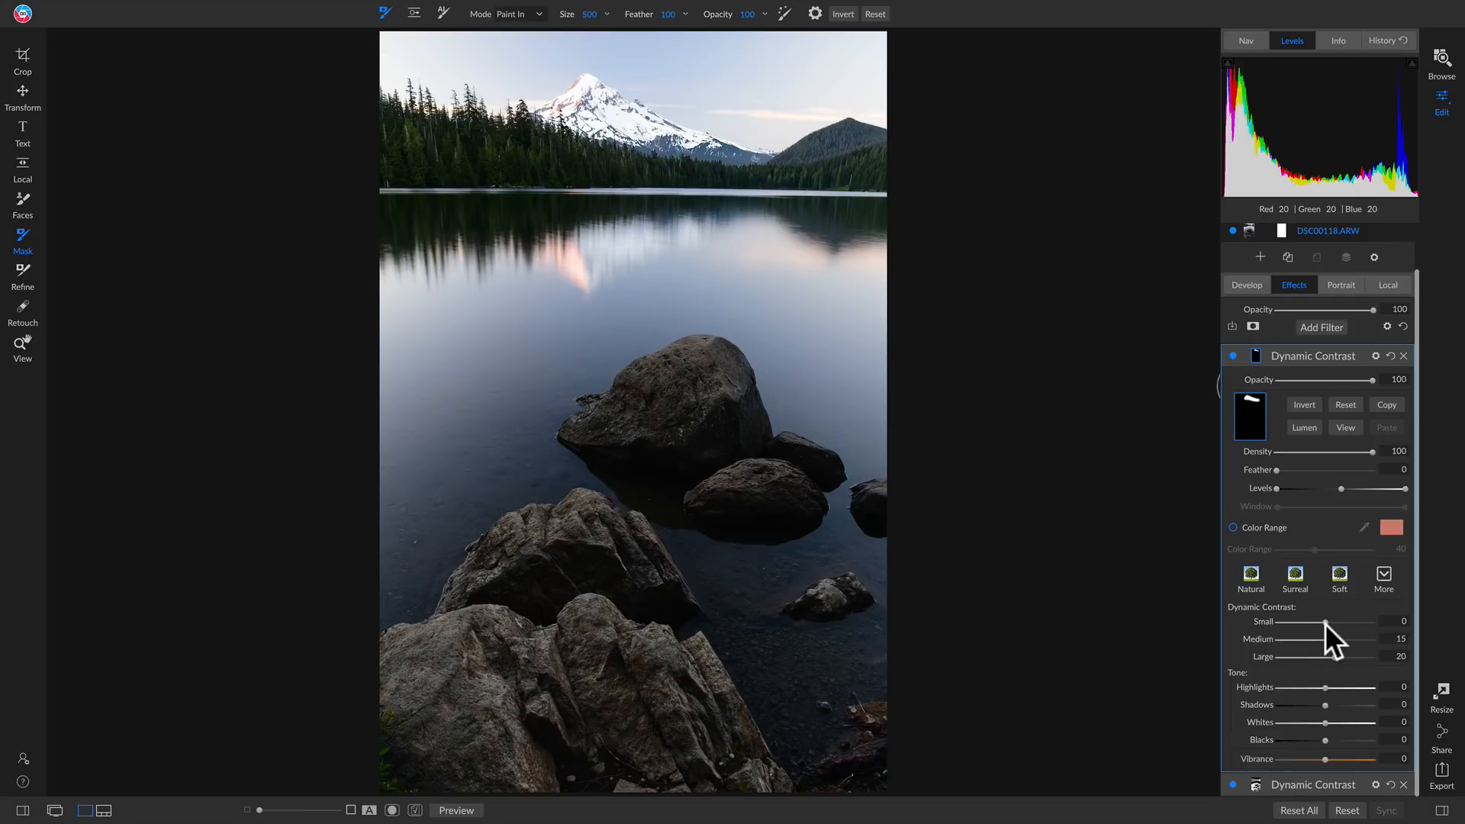
{"action": "left_click_drag", "start_coordinate": [1326, 624], "coordinate": [1332, 624]}
{"action": "left_click", "coordinate": [1234, 354]}
{"action": "left_click", "coordinate": [1234, 355]}
Rename the upper Dynamic Contrast filter Mountain and the lower one Rocks
{"action": "left_click", "coordinate": [1357, 356]}
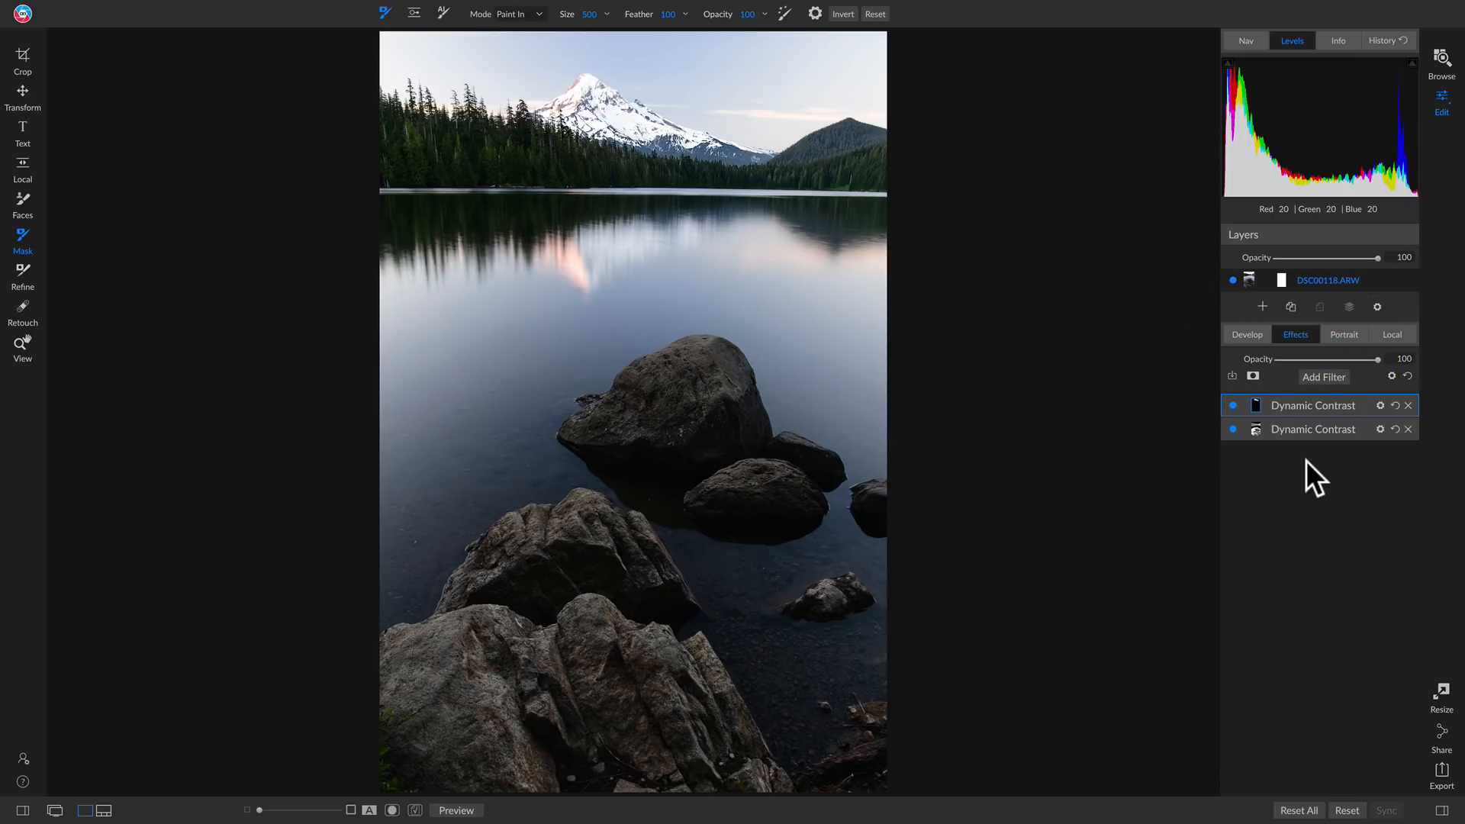
{"action": "double_click", "coordinate": [1311, 405]}
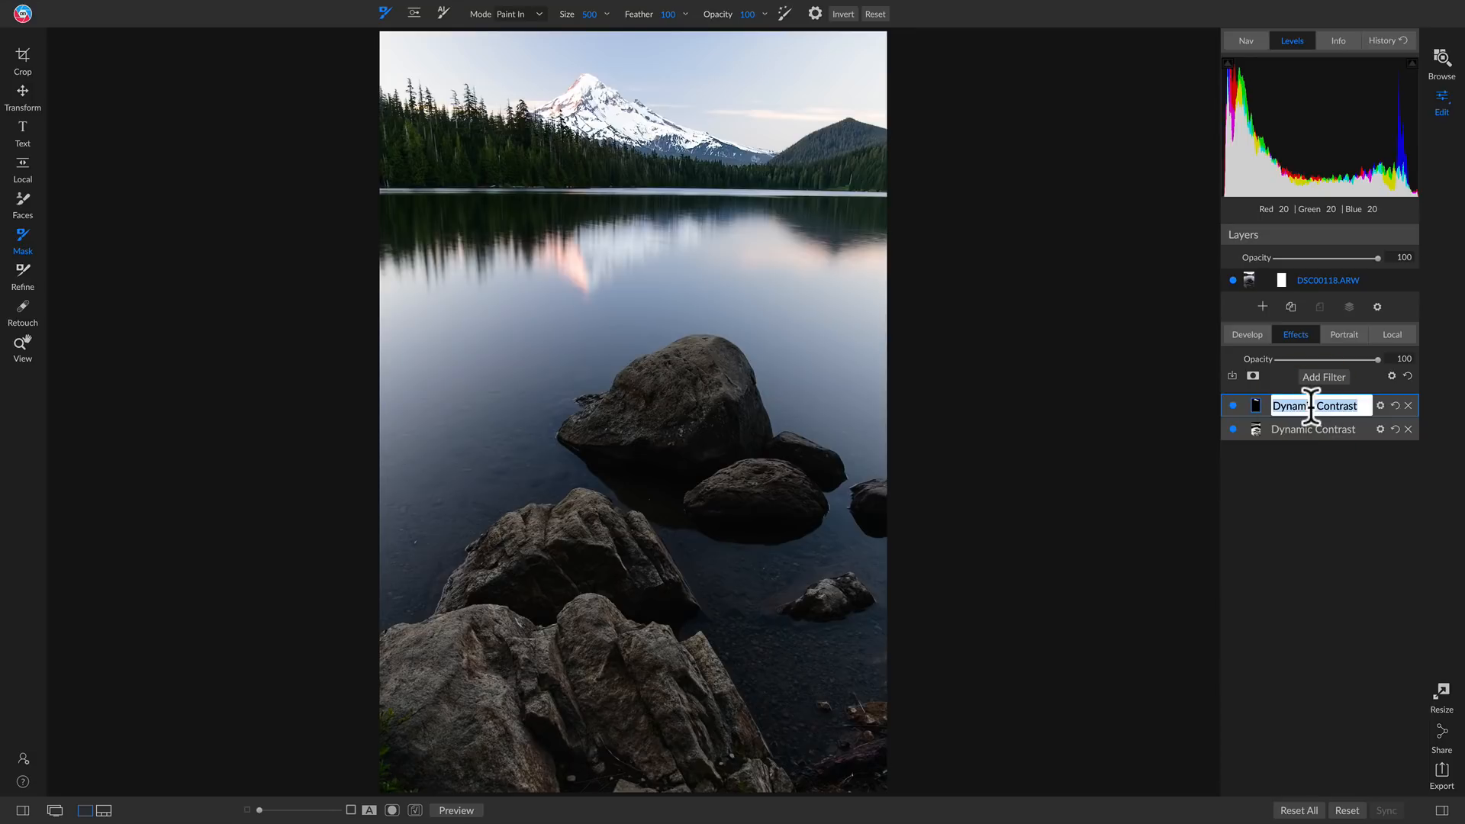
{"action": "type", "text": "Mountain"}
{"action": "left_click", "coordinate": [1338, 427]}
{"action": "double_click", "coordinate": [1338, 427]}
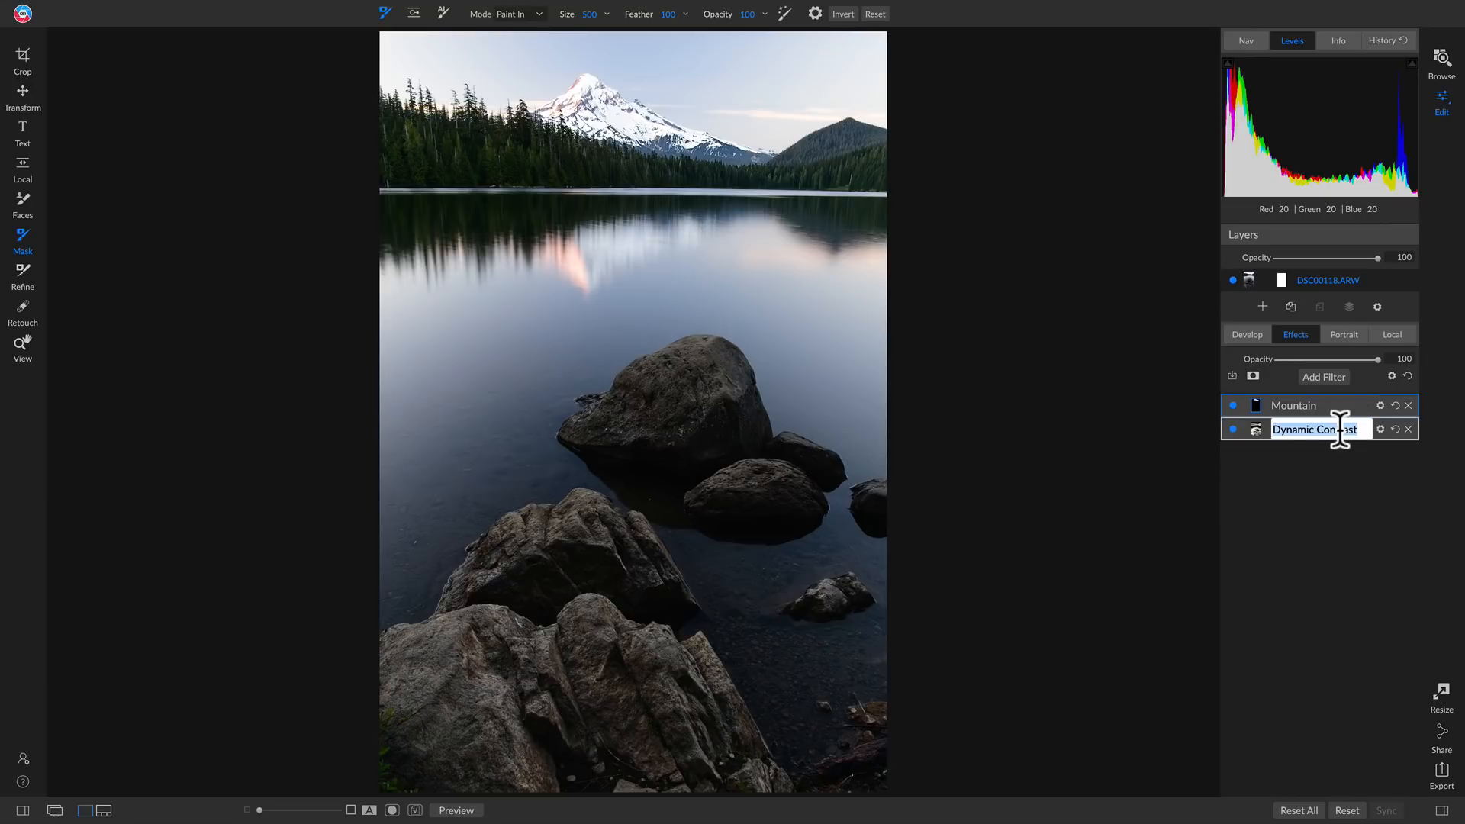
{"action": "type", "text": "Rocks"}
{"action": "key", "text": "Return"}
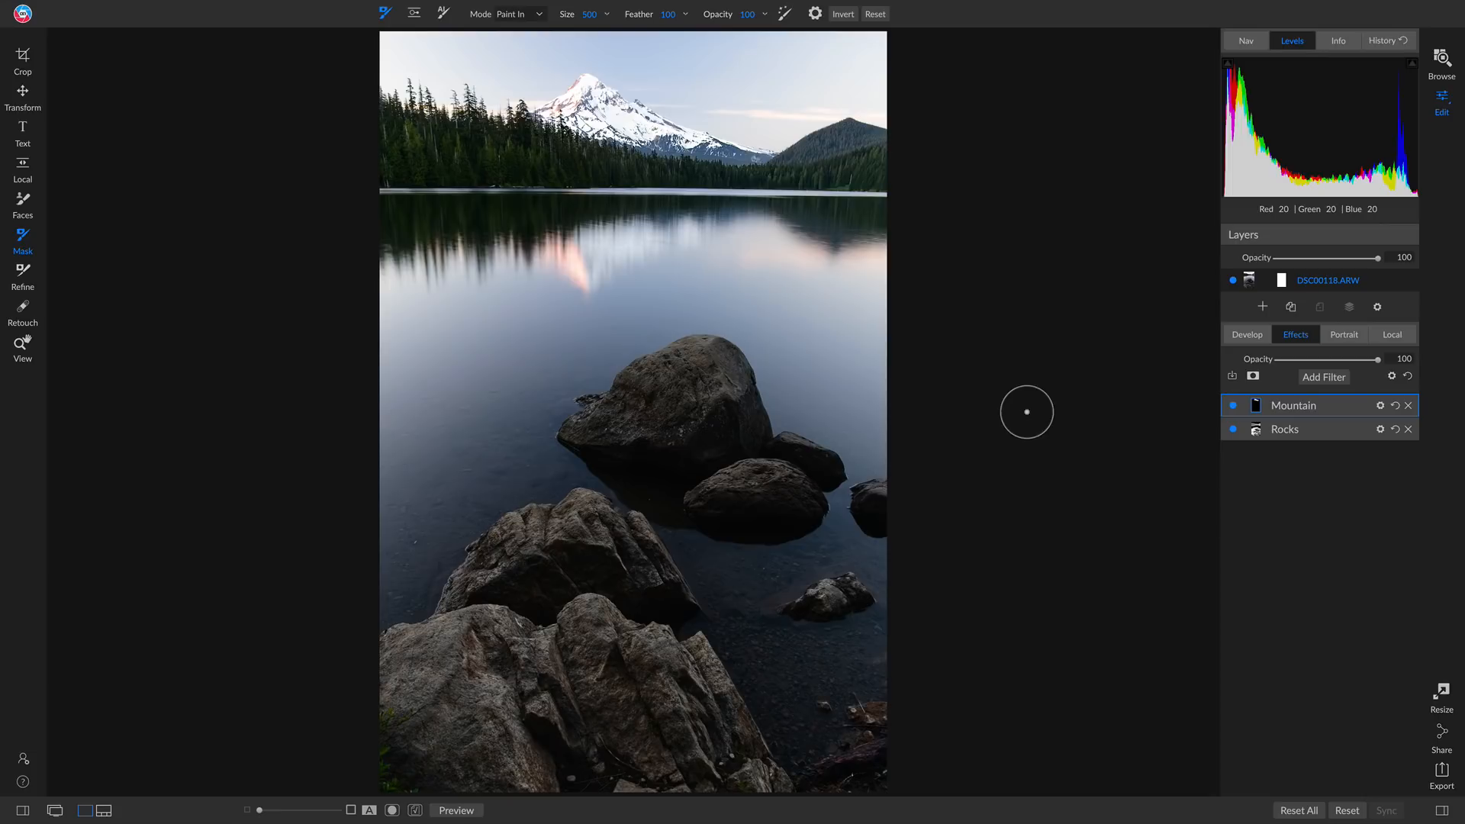
Add a Split Tone filter with the Warm preset and set its blending mode to Color
{"action": "left_click", "coordinate": [1325, 376]}
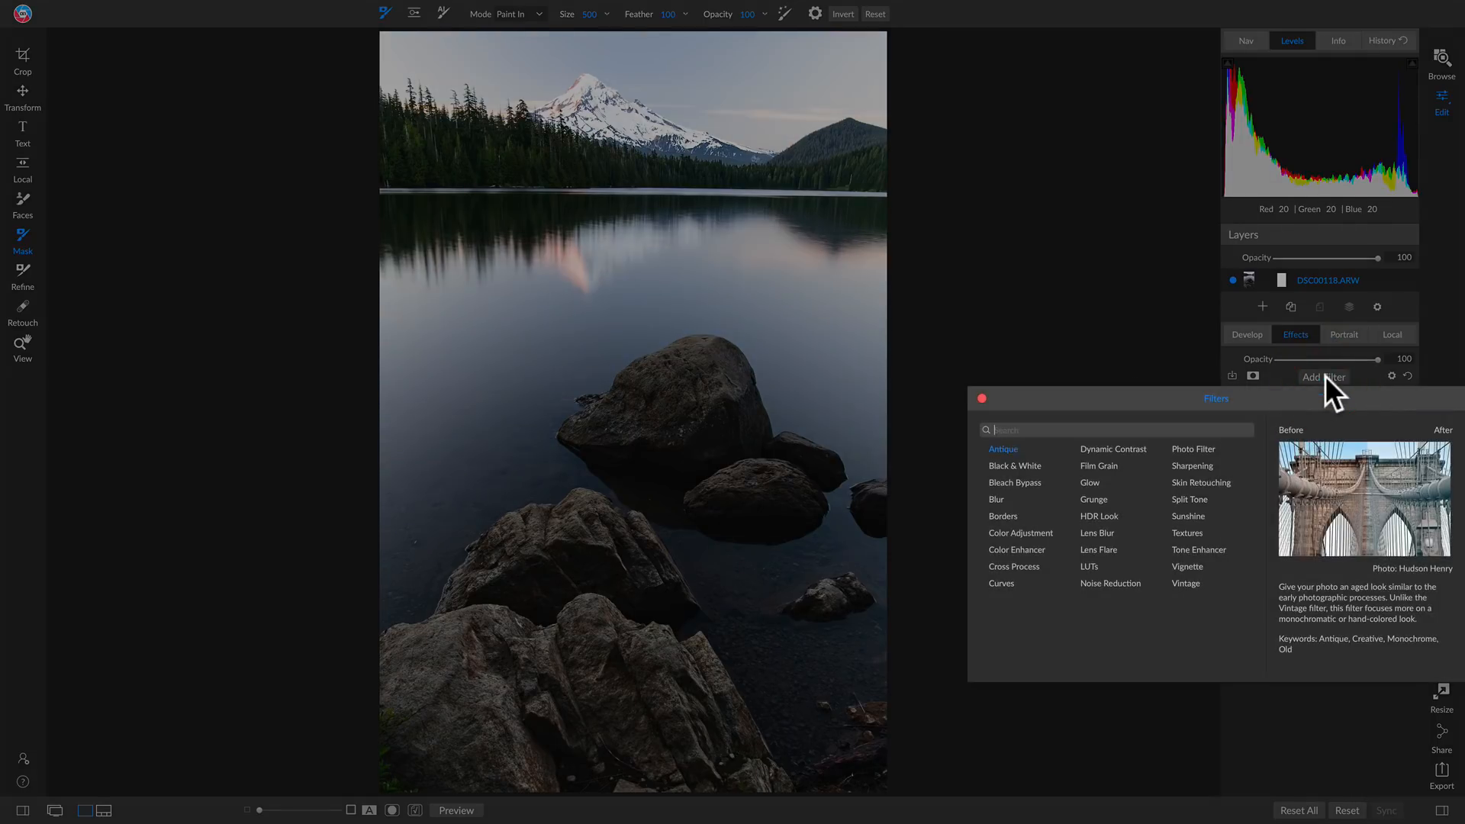
{"action": "left_click", "coordinate": [1195, 497]}
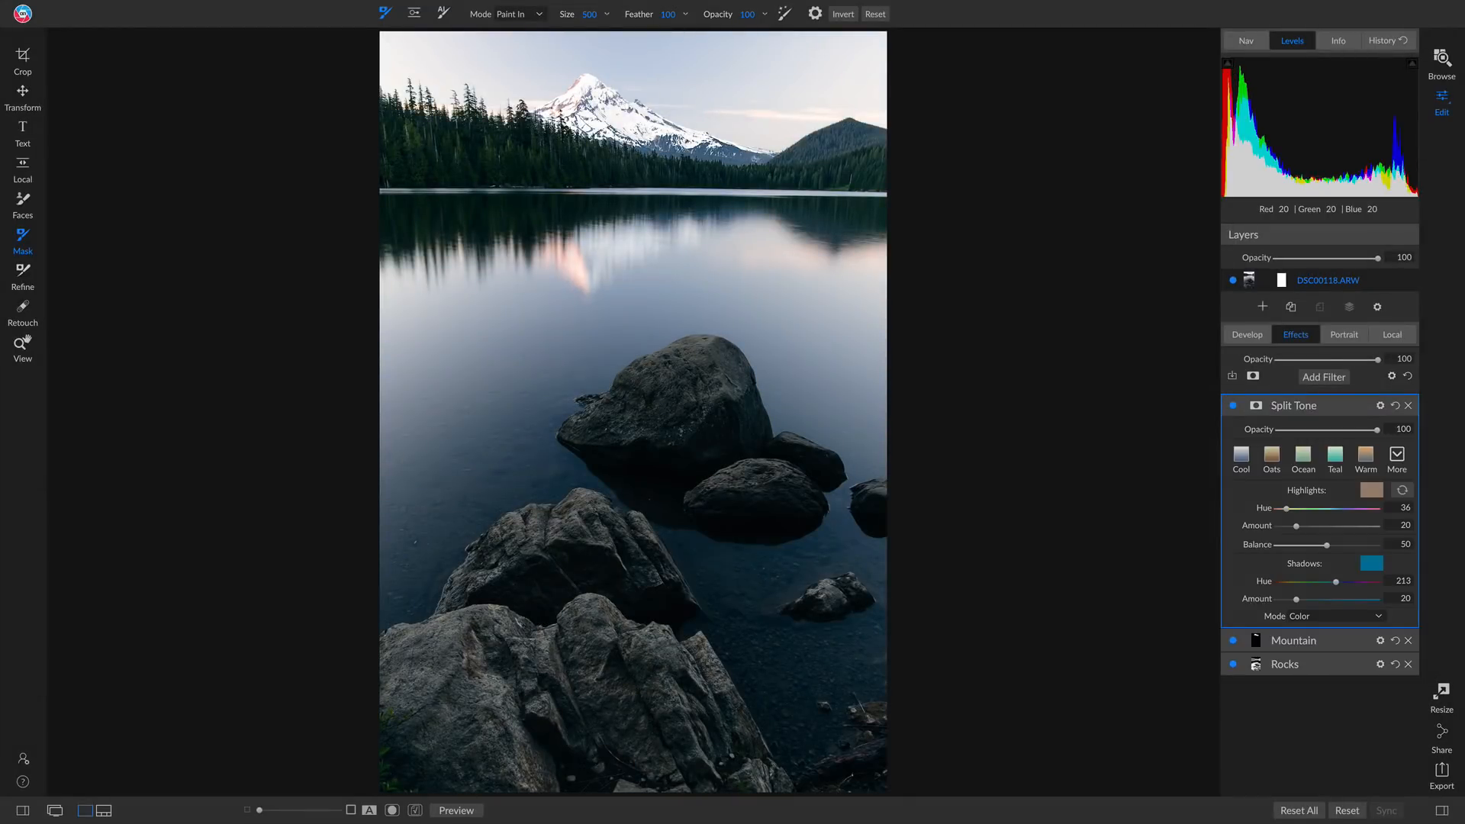
{"action": "left_click", "coordinate": [1362, 455]}
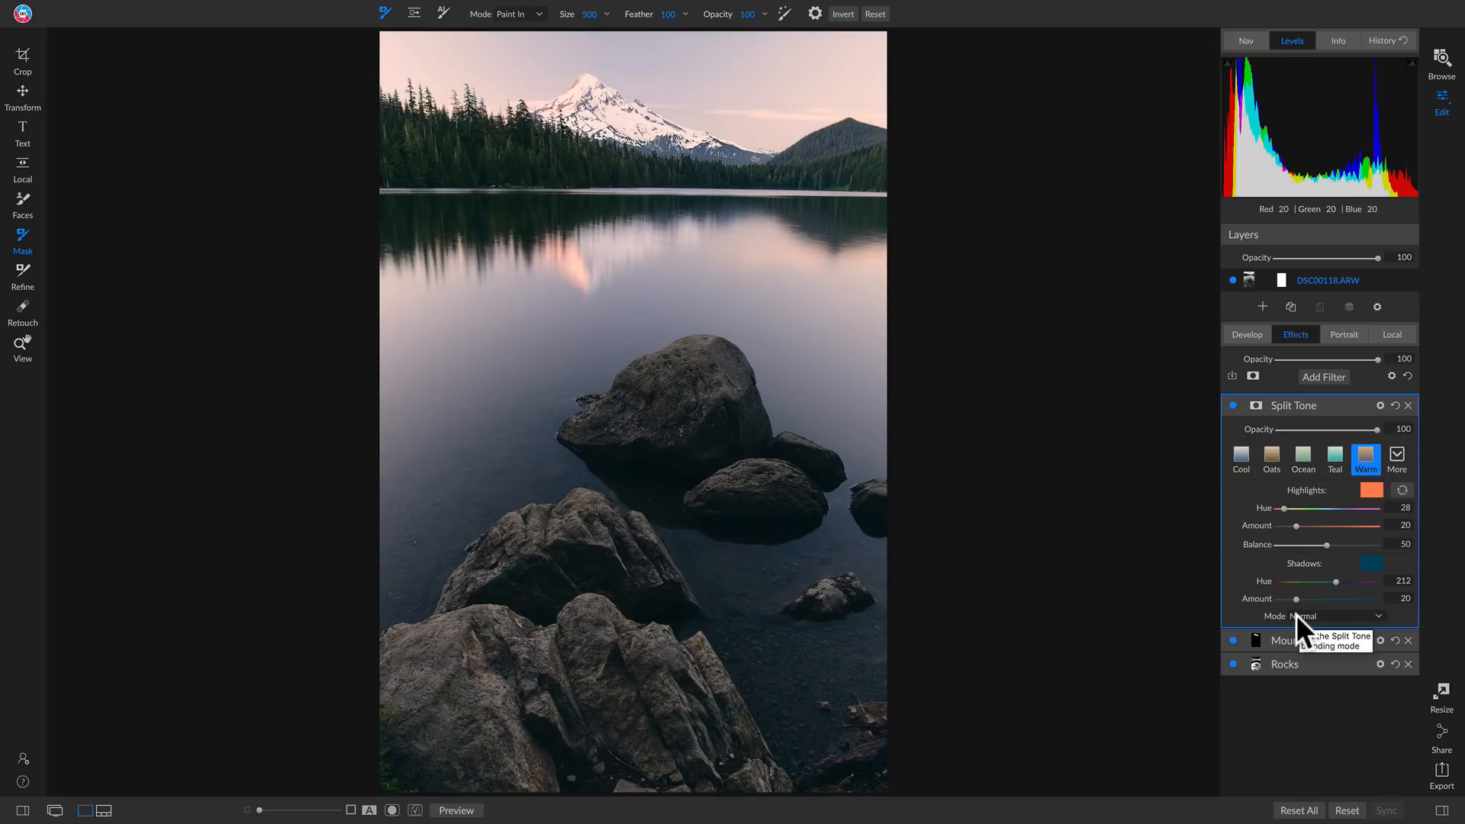
{"action": "left_click", "coordinate": [1233, 406]}
{"action": "left_click", "coordinate": [1233, 406]}
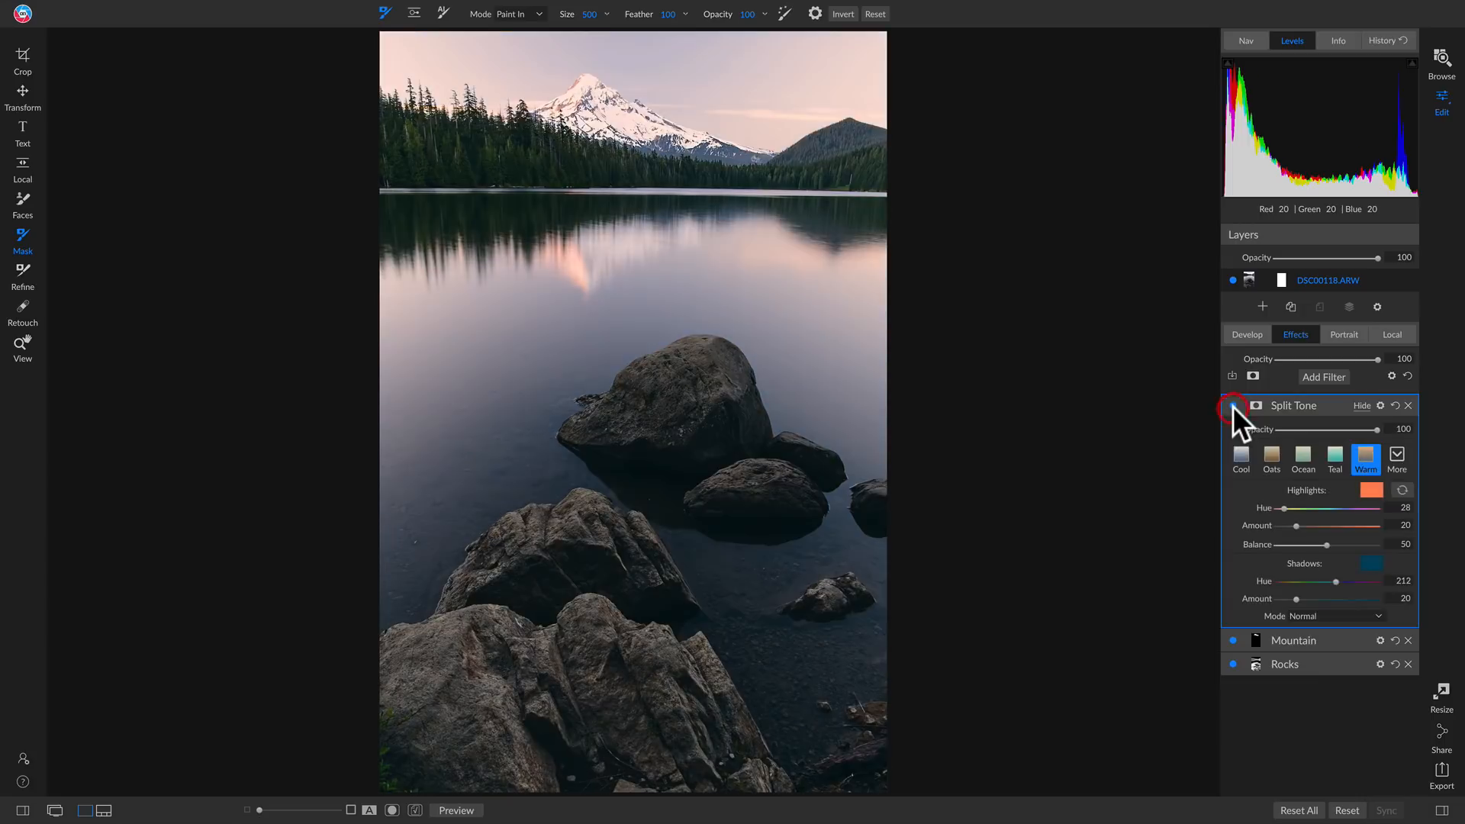
{"action": "left_click", "coordinate": [1319, 611]}
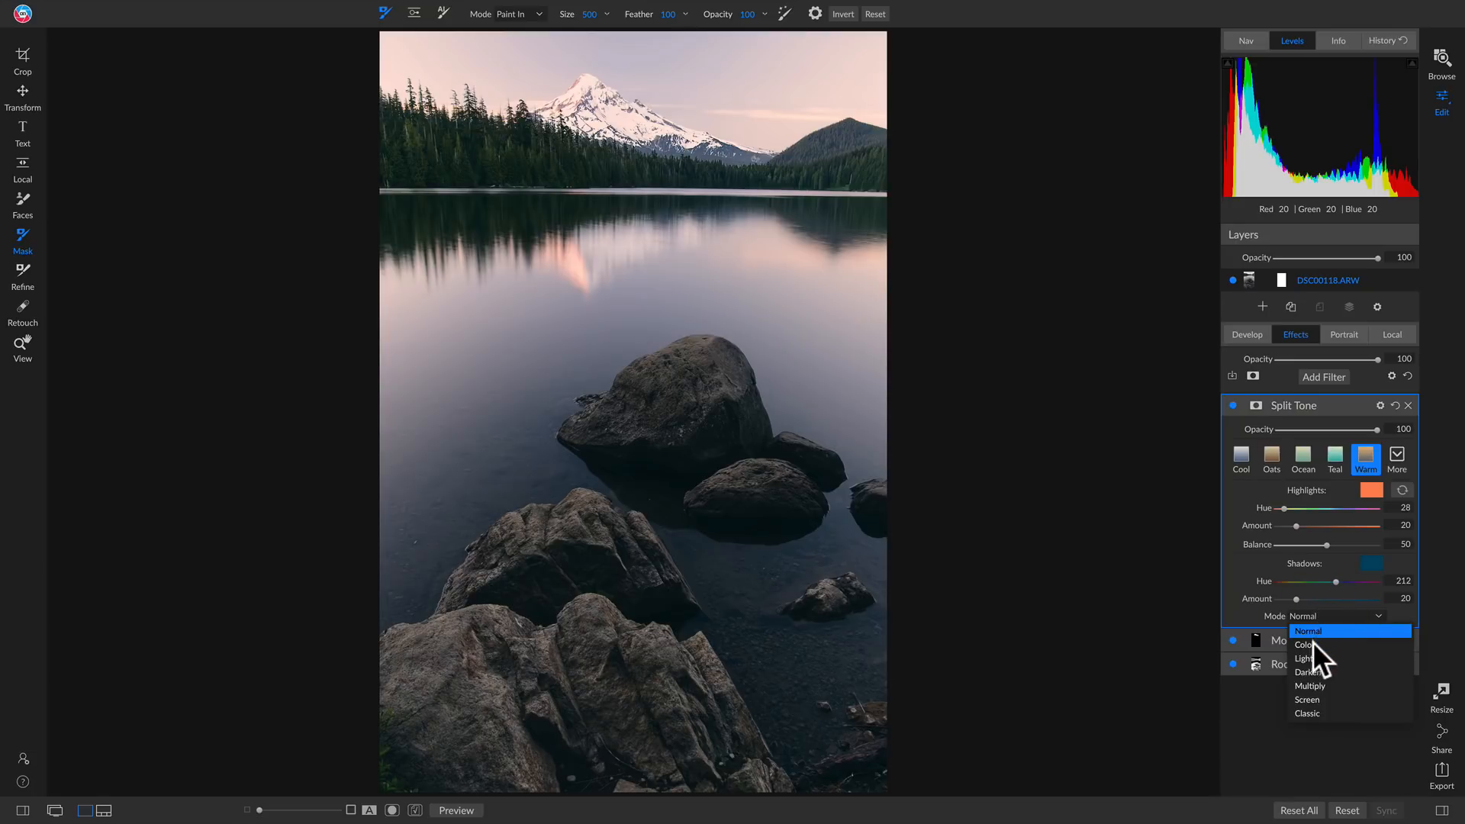
{"action": "left_click", "coordinate": [1313, 643]}
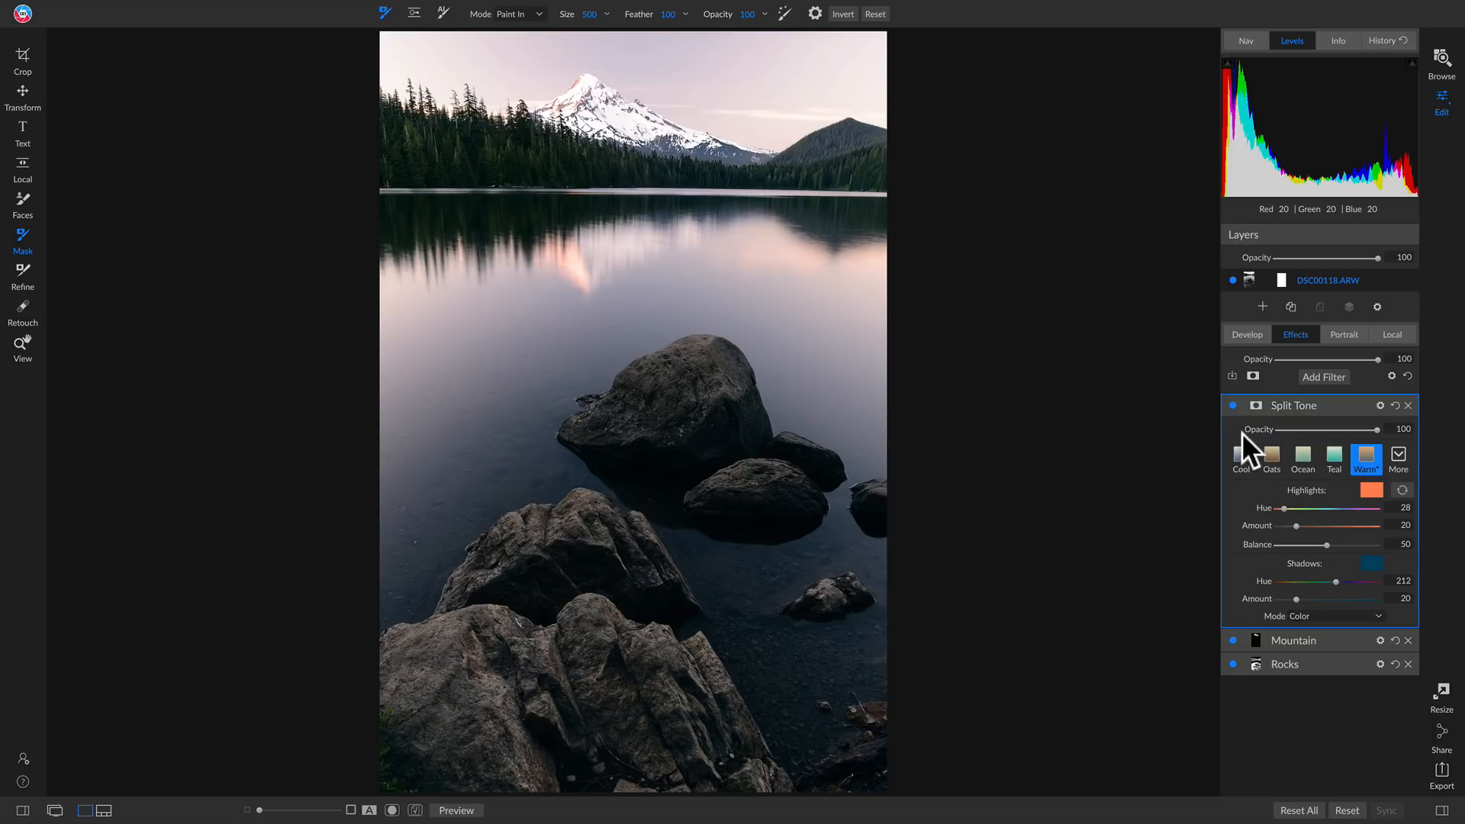
Compare the photo with the unmasked Split Tone filter off and on
{"action": "left_click", "coordinate": [1232, 405]}
{"action": "left_click", "coordinate": [1232, 405]}
{"action": "left_click", "coordinate": [1232, 405]}
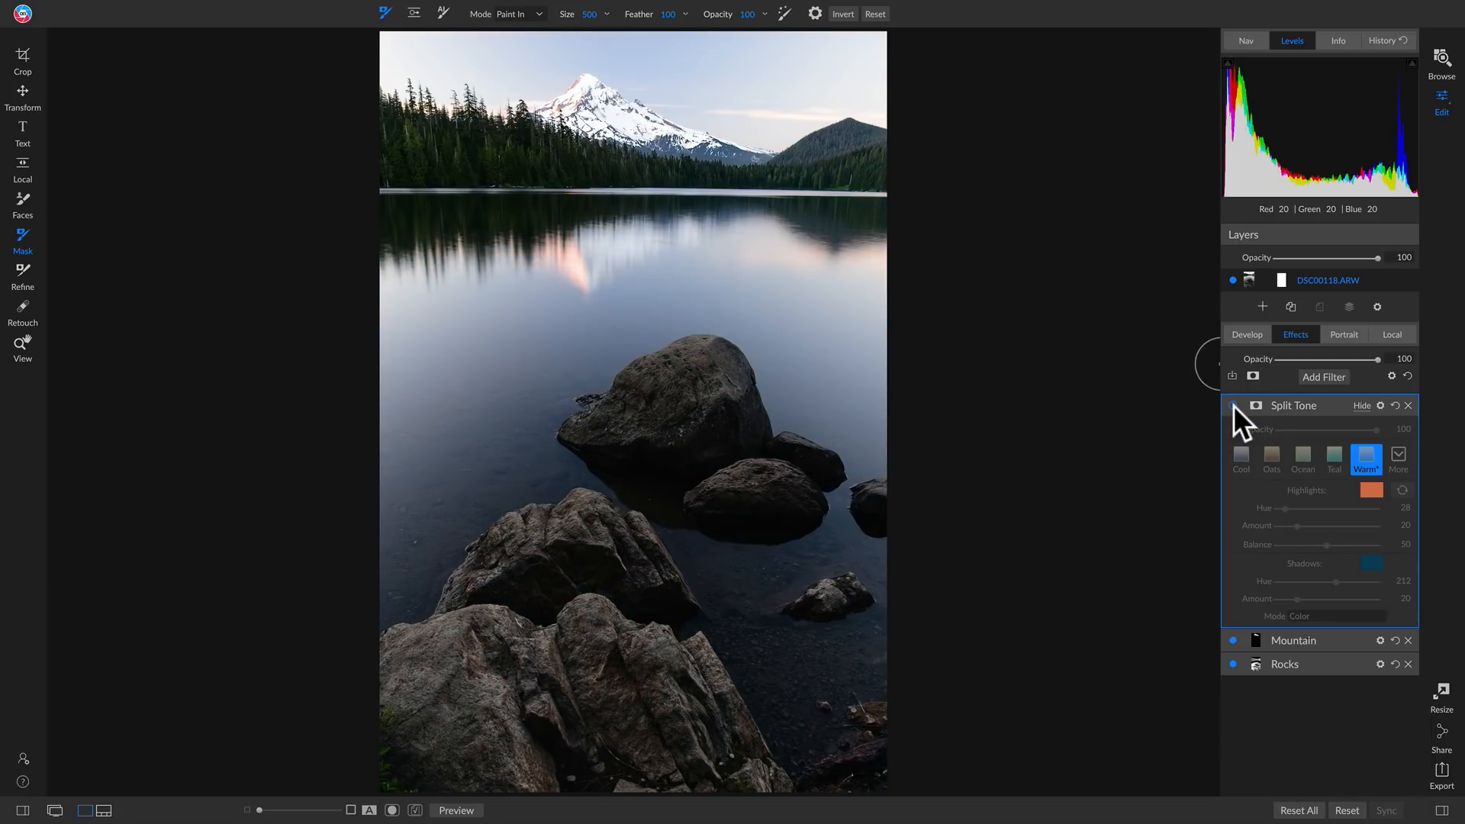
{"action": "left_click", "coordinate": [1233, 405]}
{"action": "left_click", "coordinate": [1232, 405]}
{"action": "left_click", "coordinate": [1233, 406]}
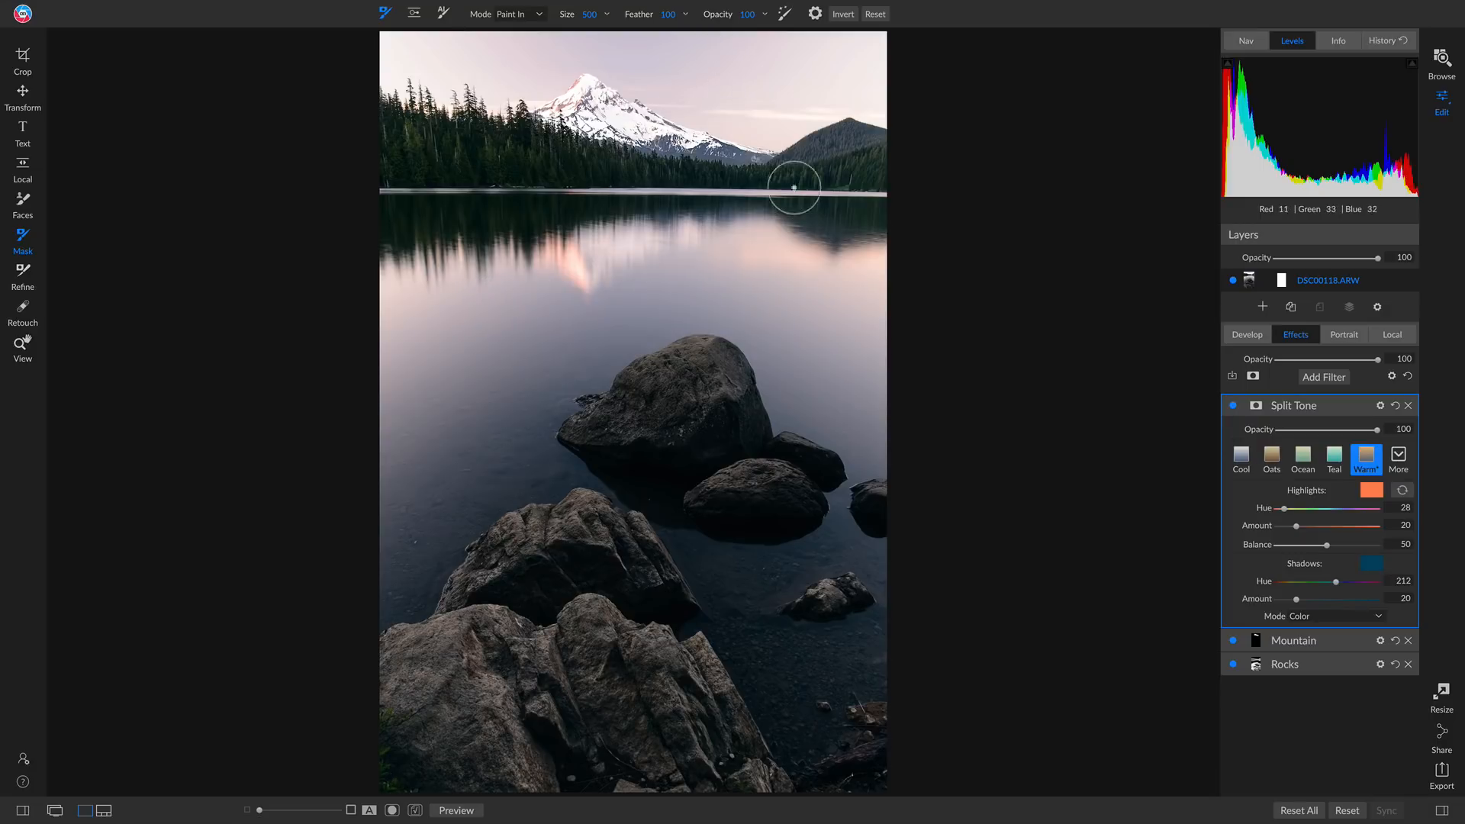
Give the Split Tone filter a luminosity mask and display the mask in grayscale
{"action": "left_click", "coordinate": [1255, 405]}
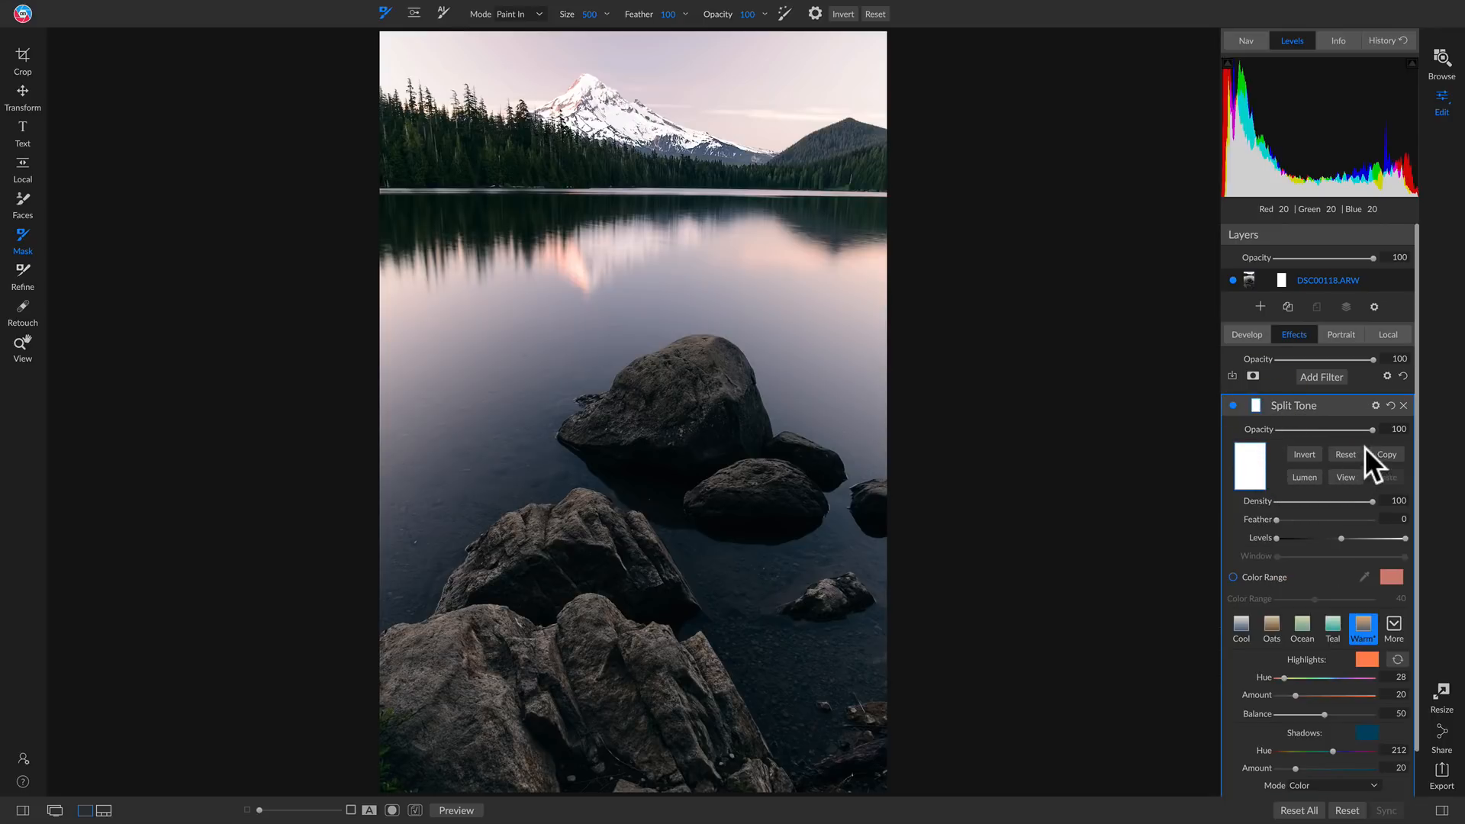
{"action": "left_click", "coordinate": [1306, 476]}
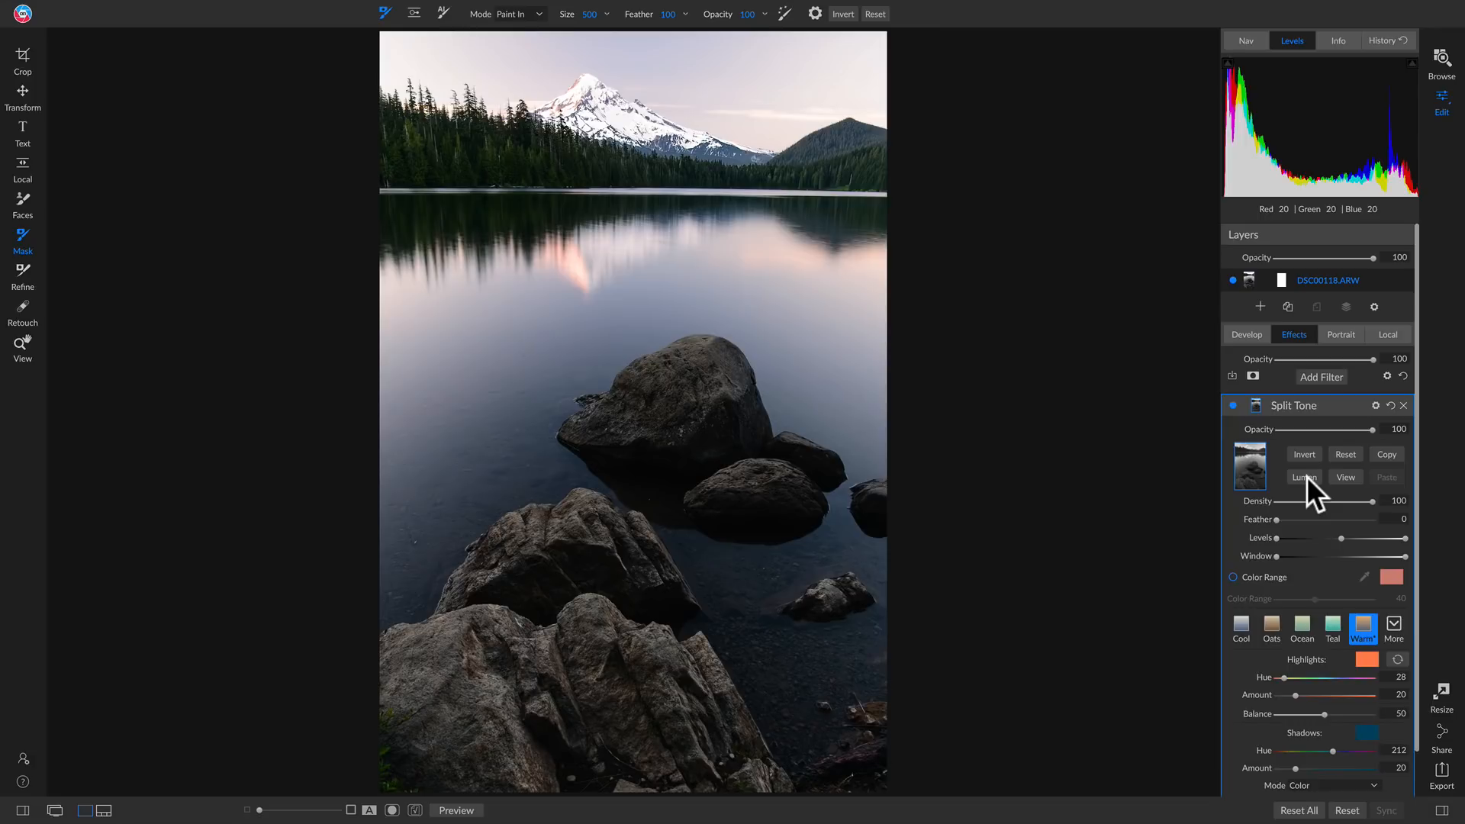
{"action": "left_click", "coordinate": [1347, 475]}
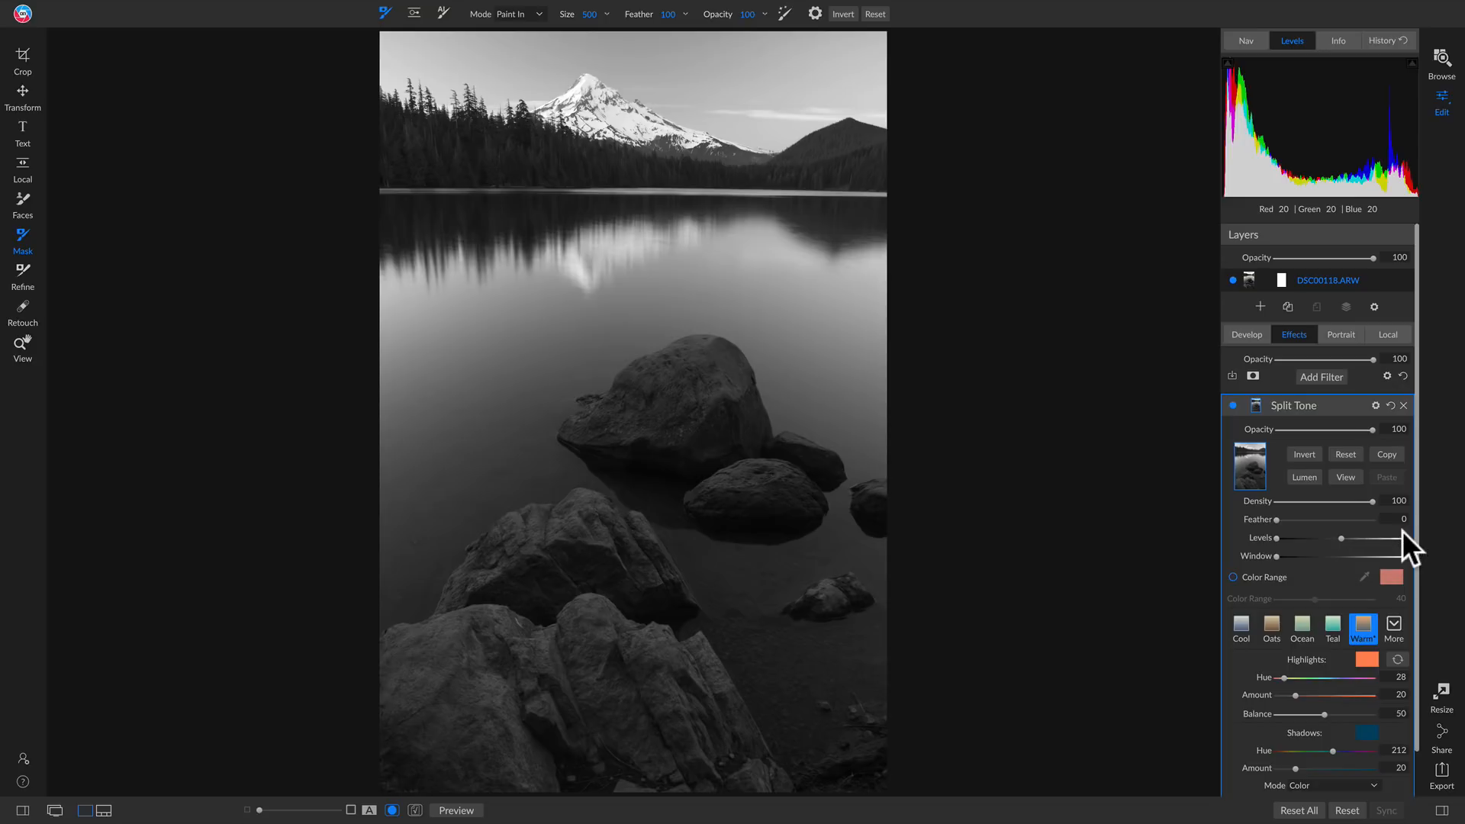
Tighten the luminosity mask's levels until the sky and bright water are white and the trees and rocks black, then return to the photo
{"action": "left_click", "coordinate": [1339, 538]}
{"action": "left_click_drag", "start_coordinate": [1335, 538], "coordinate": [1331, 538]}
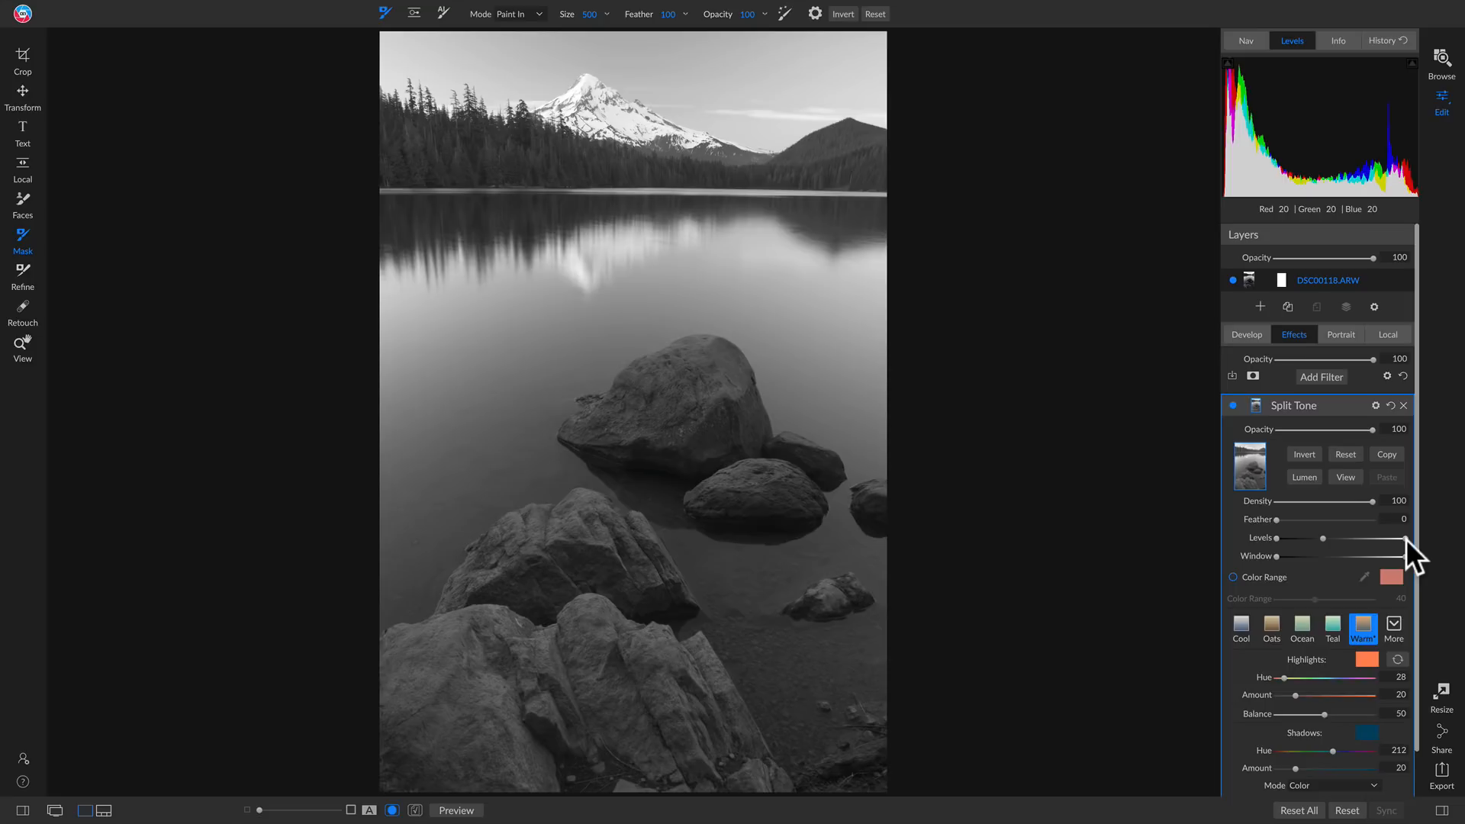
{"action": "left_click_drag", "start_coordinate": [1405, 539], "coordinate": [1344, 541]}
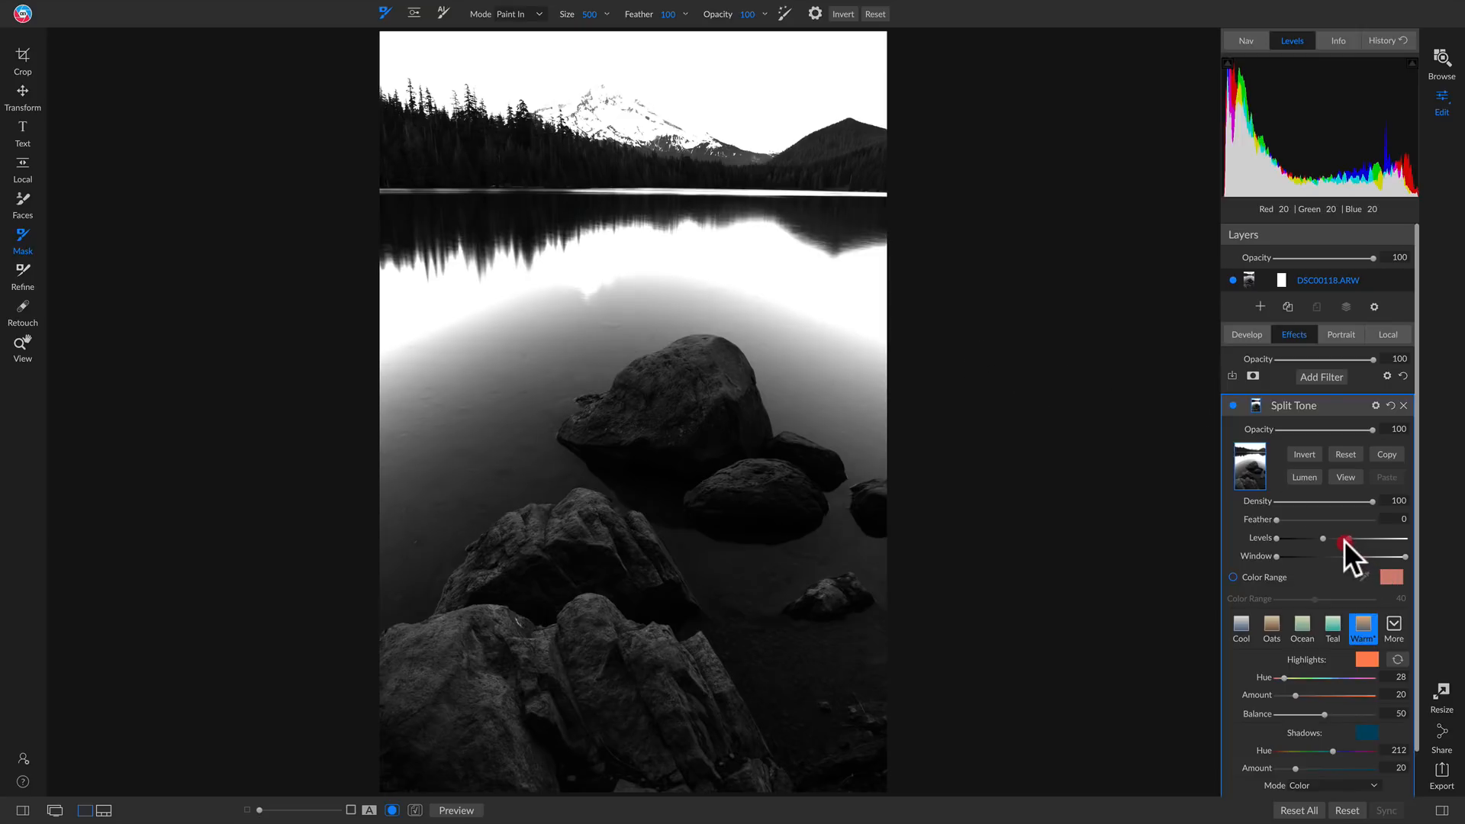
{"action": "mouse_move", "coordinate": [1344, 540]}
{"action": "left_mouse_down"}
{"action": "mouse_move", "coordinate": [1278, 539]}
{"action": "mouse_move", "coordinate": [1342, 538]}
{"action": "mouse_move", "coordinate": [1300, 536]}
{"action": "mouse_move", "coordinate": [1324, 539]}
{"action": "left_mouse_up"}
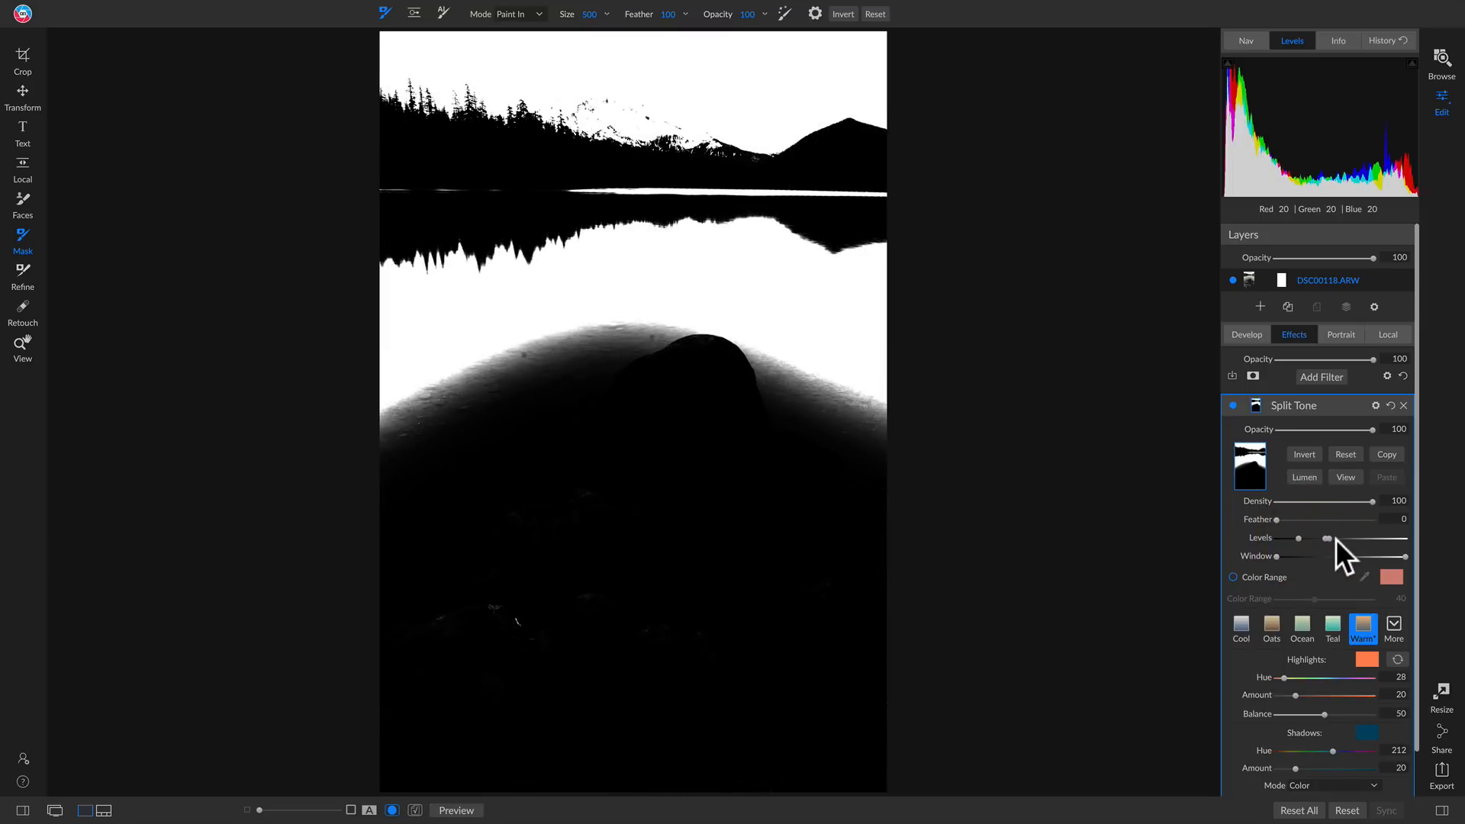
{"action": "left_click", "coordinate": [1348, 474]}
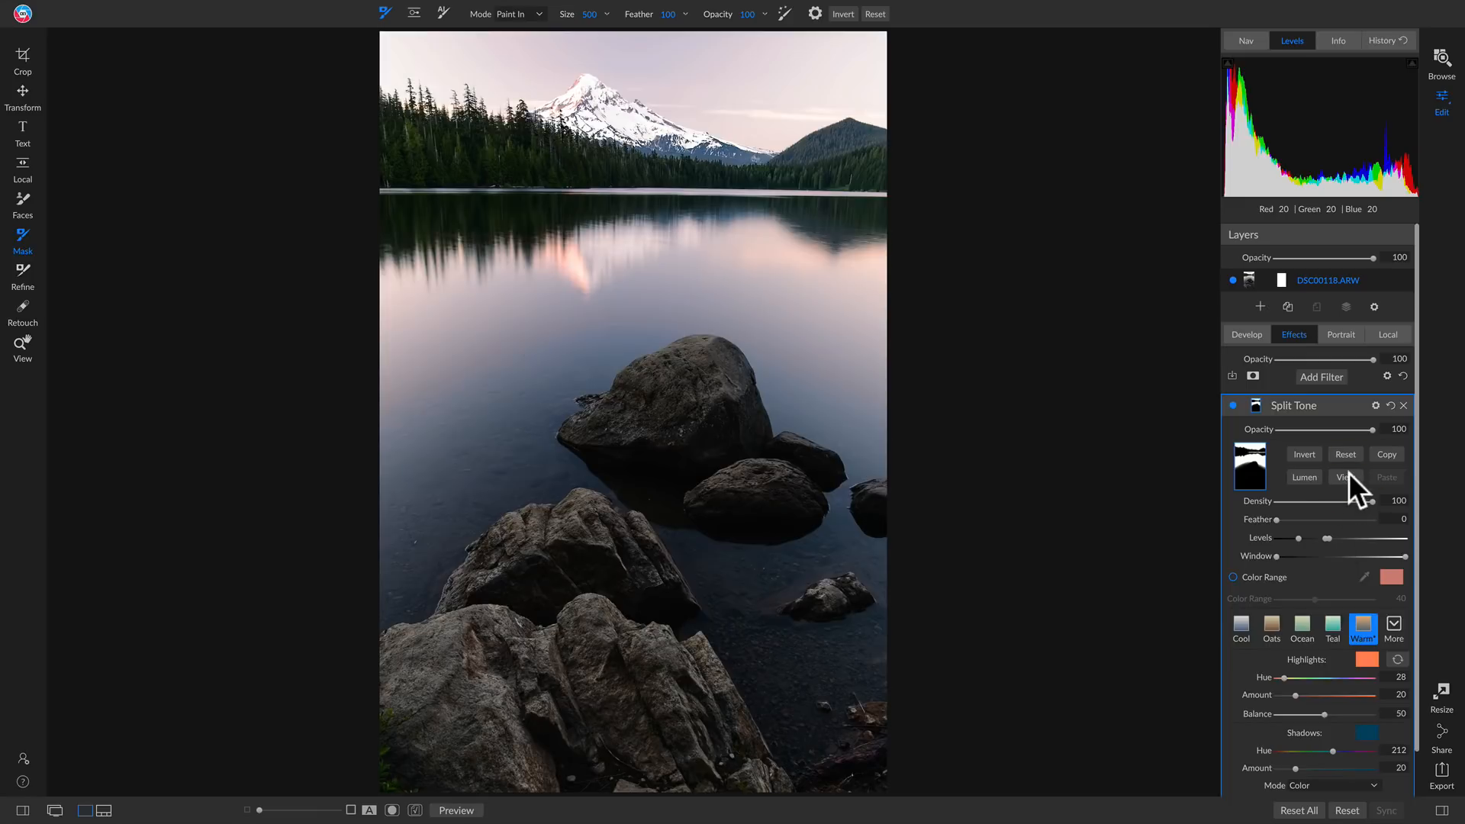
Compare the Split Tone filter off and on with its high-contrast luminosity mask
{"action": "left_click", "coordinate": [1233, 405]}
{"action": "left_click", "coordinate": [1233, 405]}
{"action": "left_click", "coordinate": [1233, 405]}
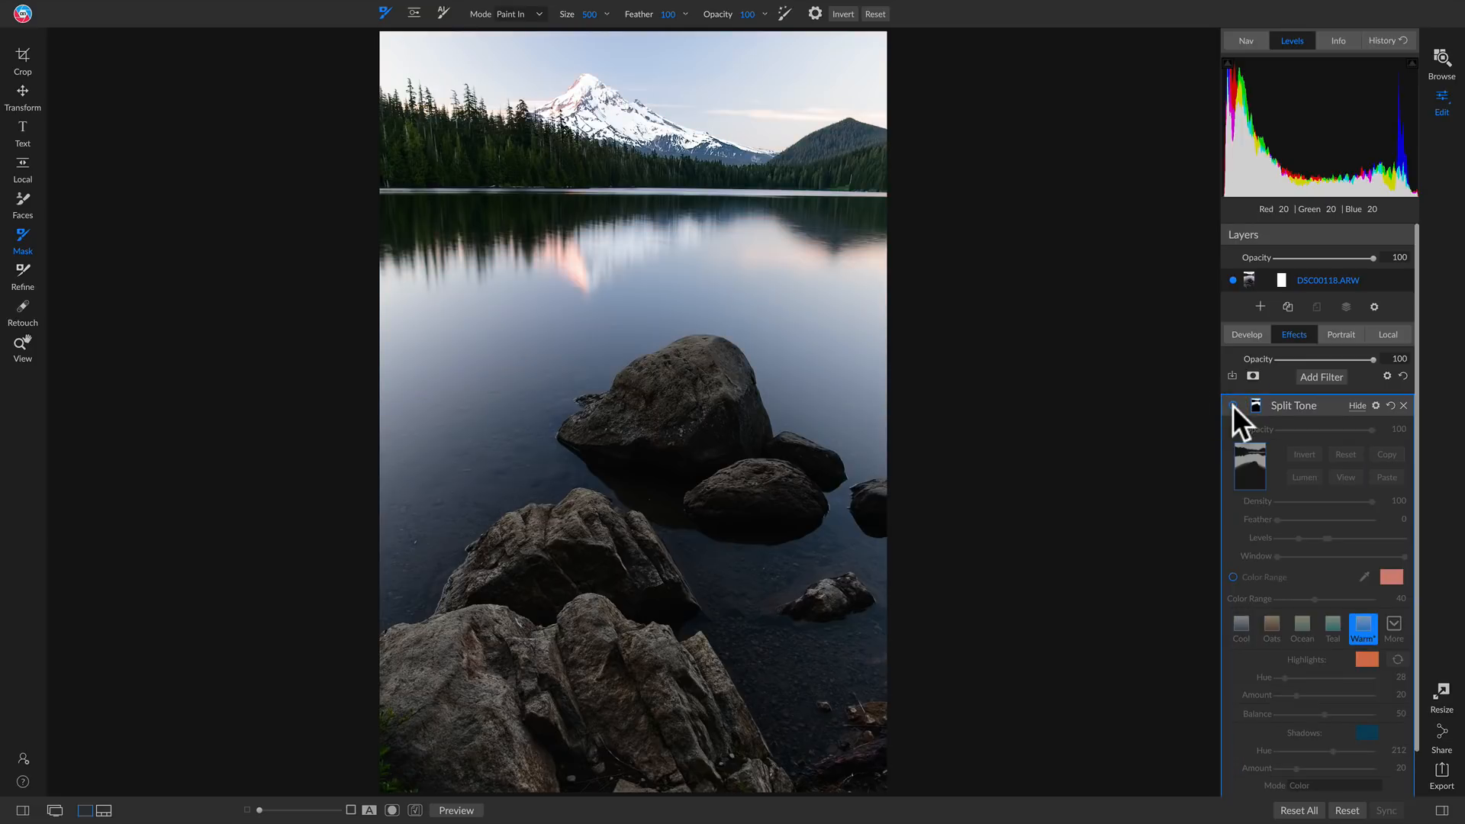
{"action": "left_click", "coordinate": [1233, 406]}
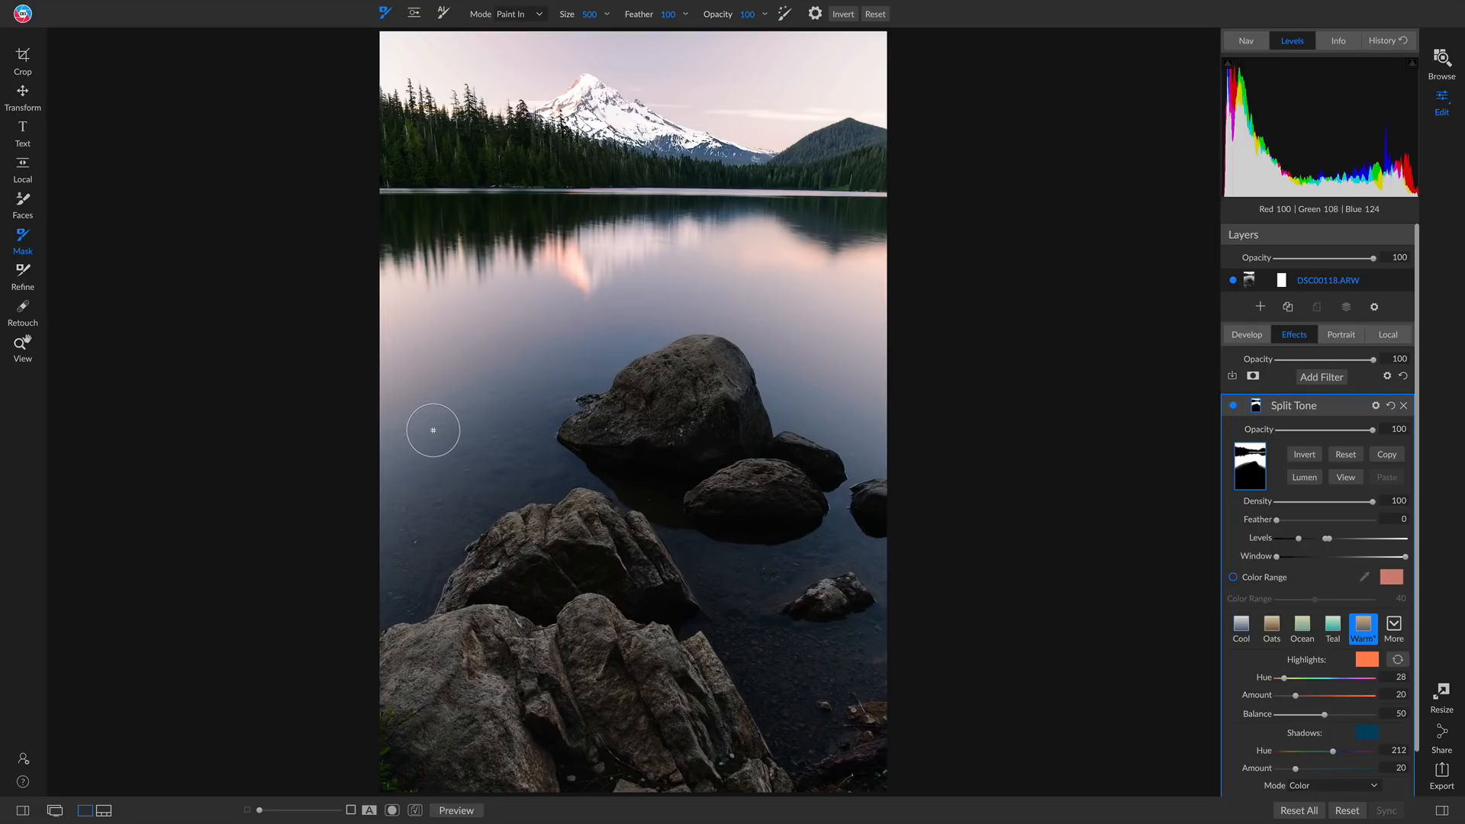
Inspect the Split Tone mask at 100% on the water beside the large rock and set the mask's feather to 44
{"action": "key", "text": "z"}
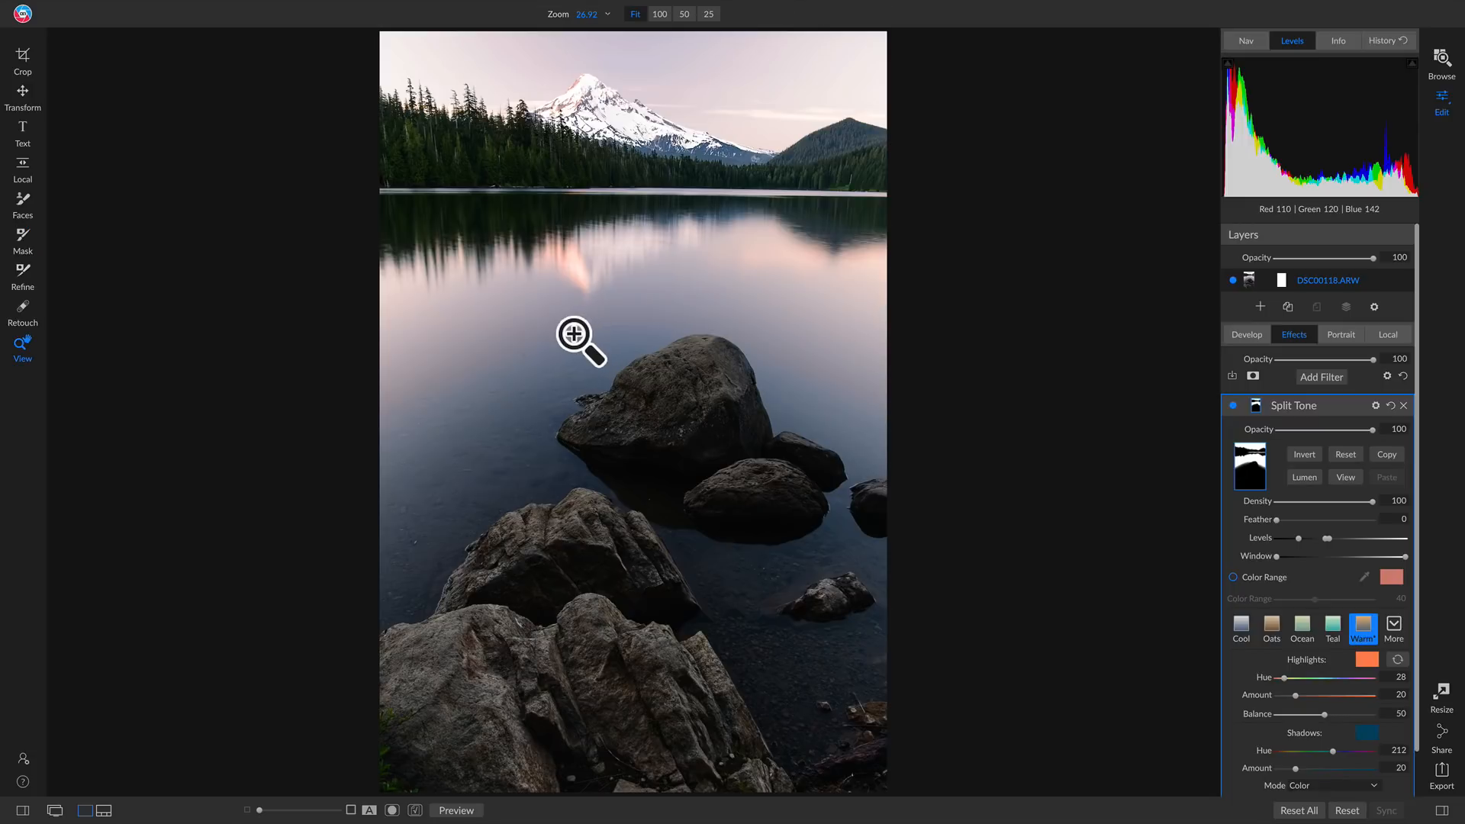
{"action": "left_click", "coordinate": [574, 334]}
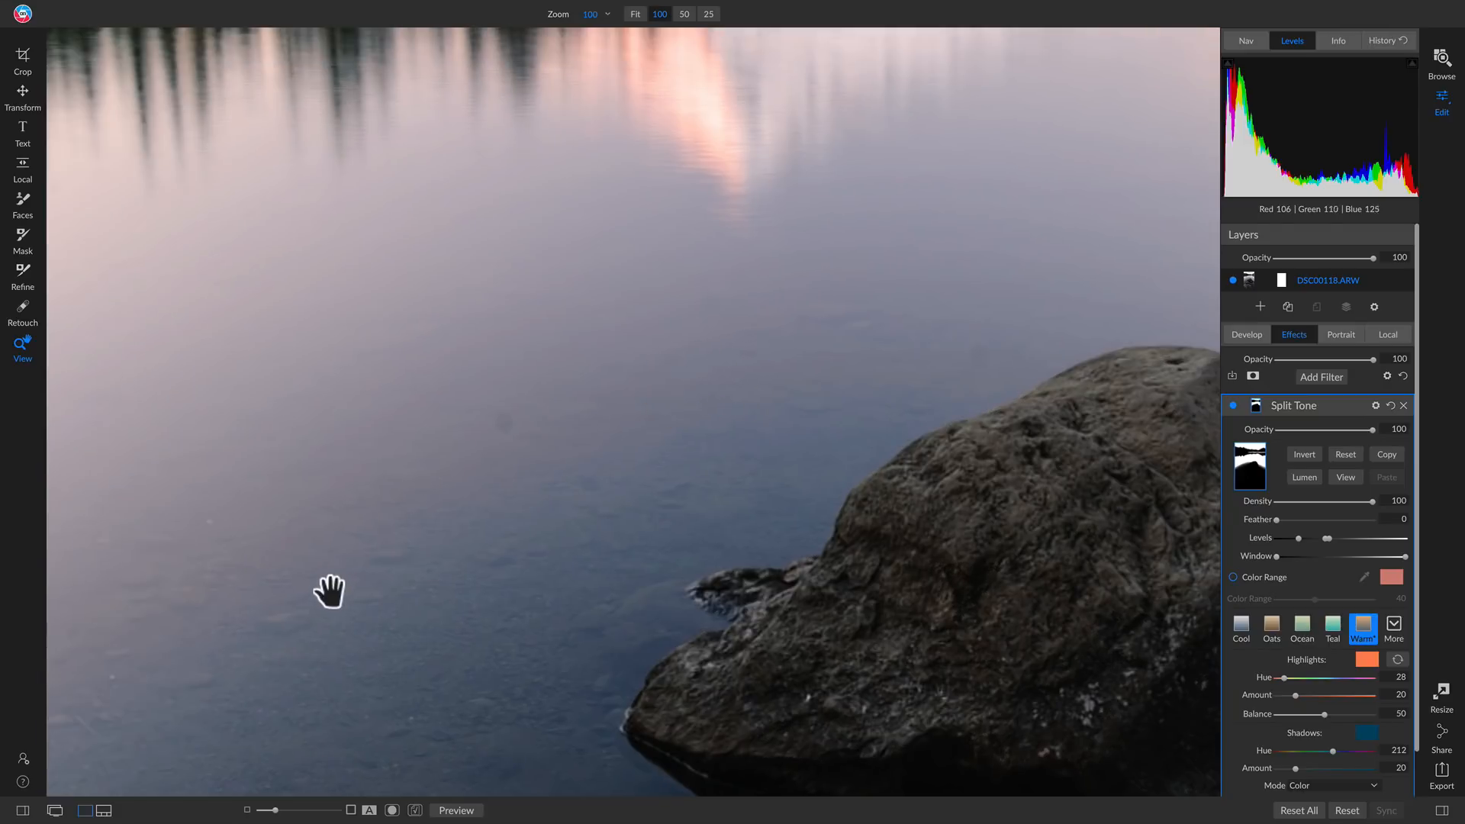
{"action": "left_click", "coordinate": [1347, 478]}
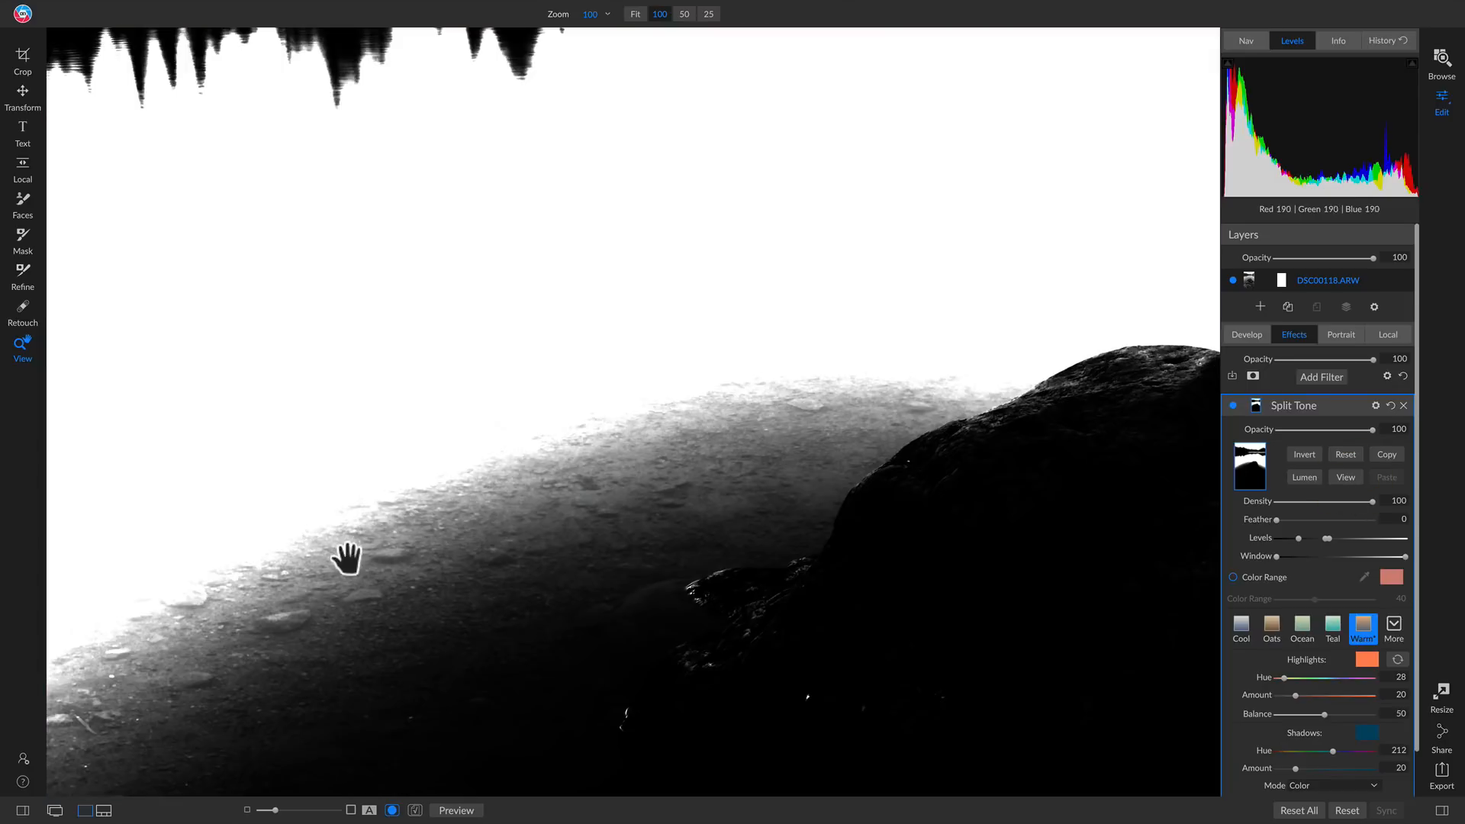
{"action": "left_click", "coordinate": [1347, 477]}
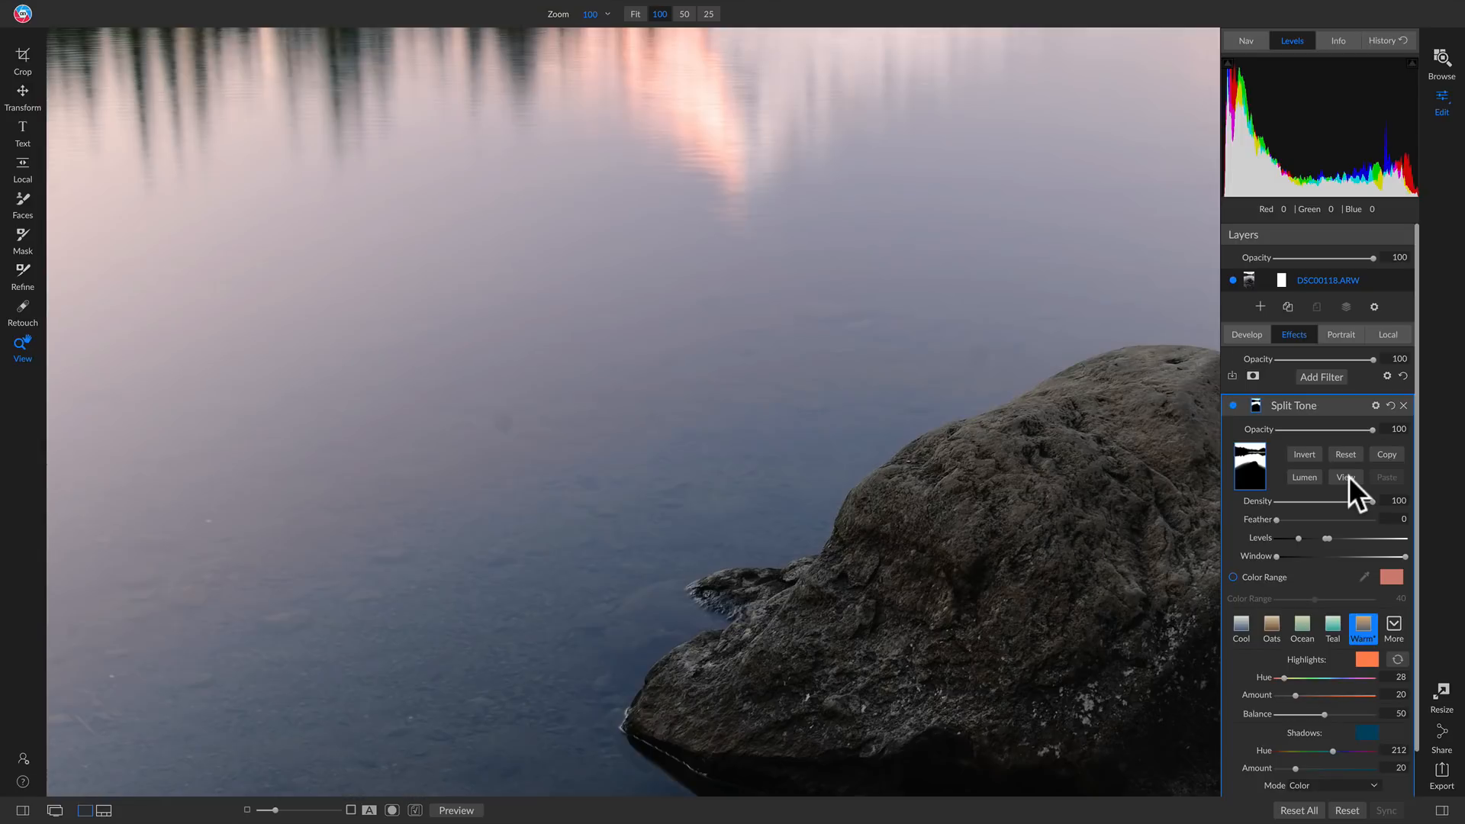
{"action": "left_click", "coordinate": [1347, 477]}
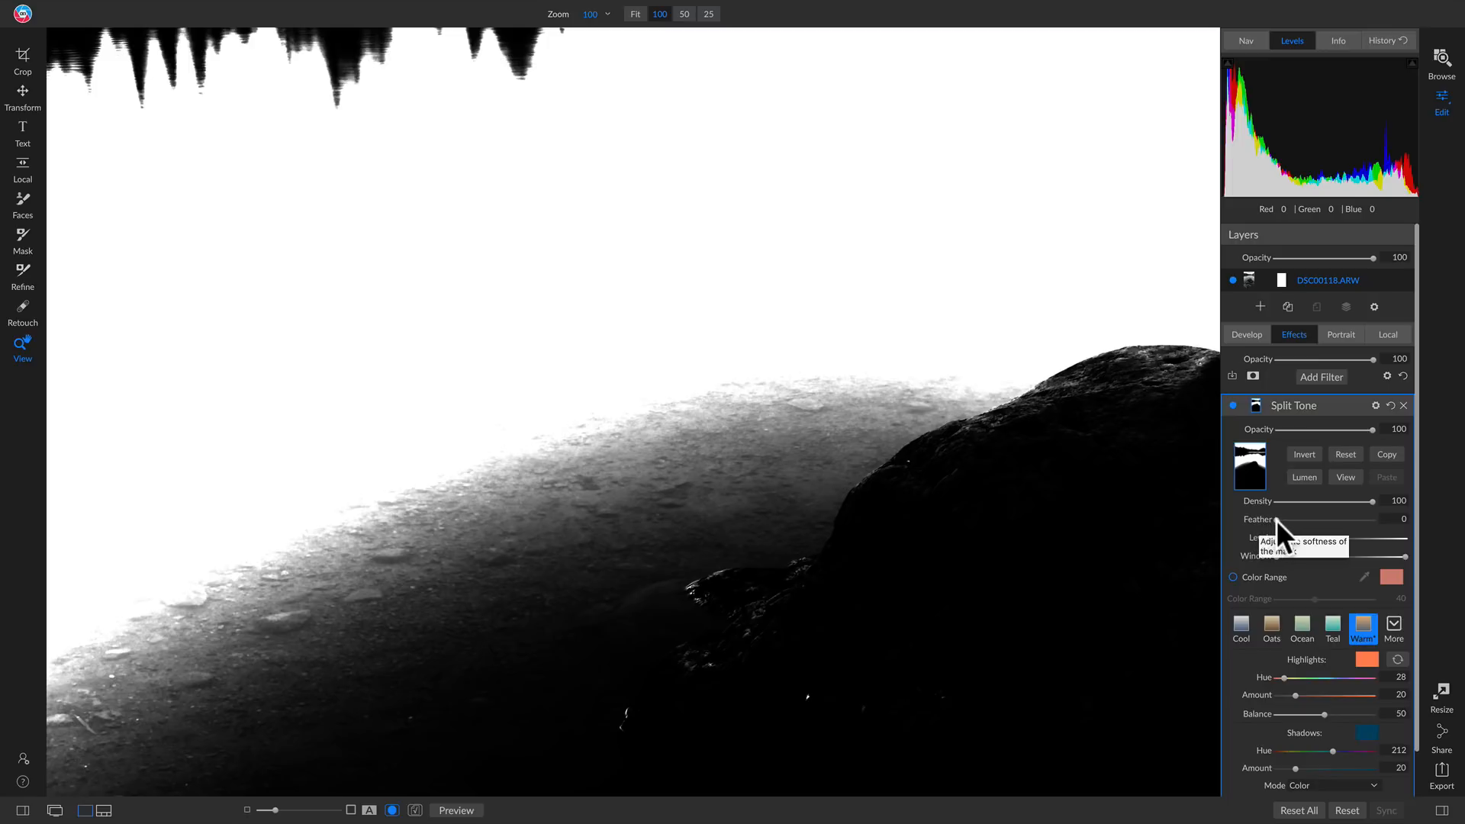
{"action": "left_click_drag", "start_coordinate": [1275, 519], "coordinate": [1315, 519]}
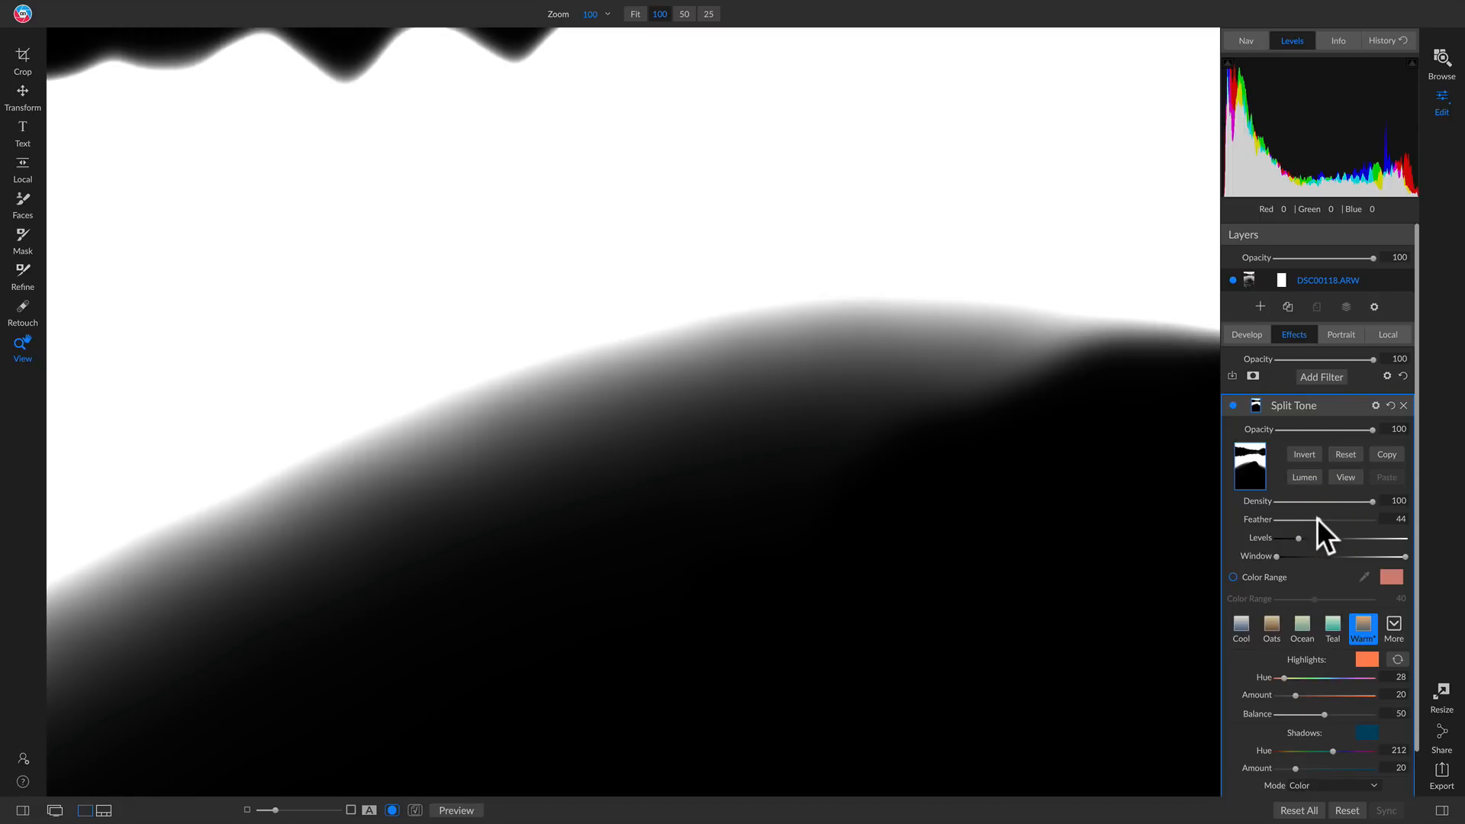
{"action": "left_click", "coordinate": [885, 427]}
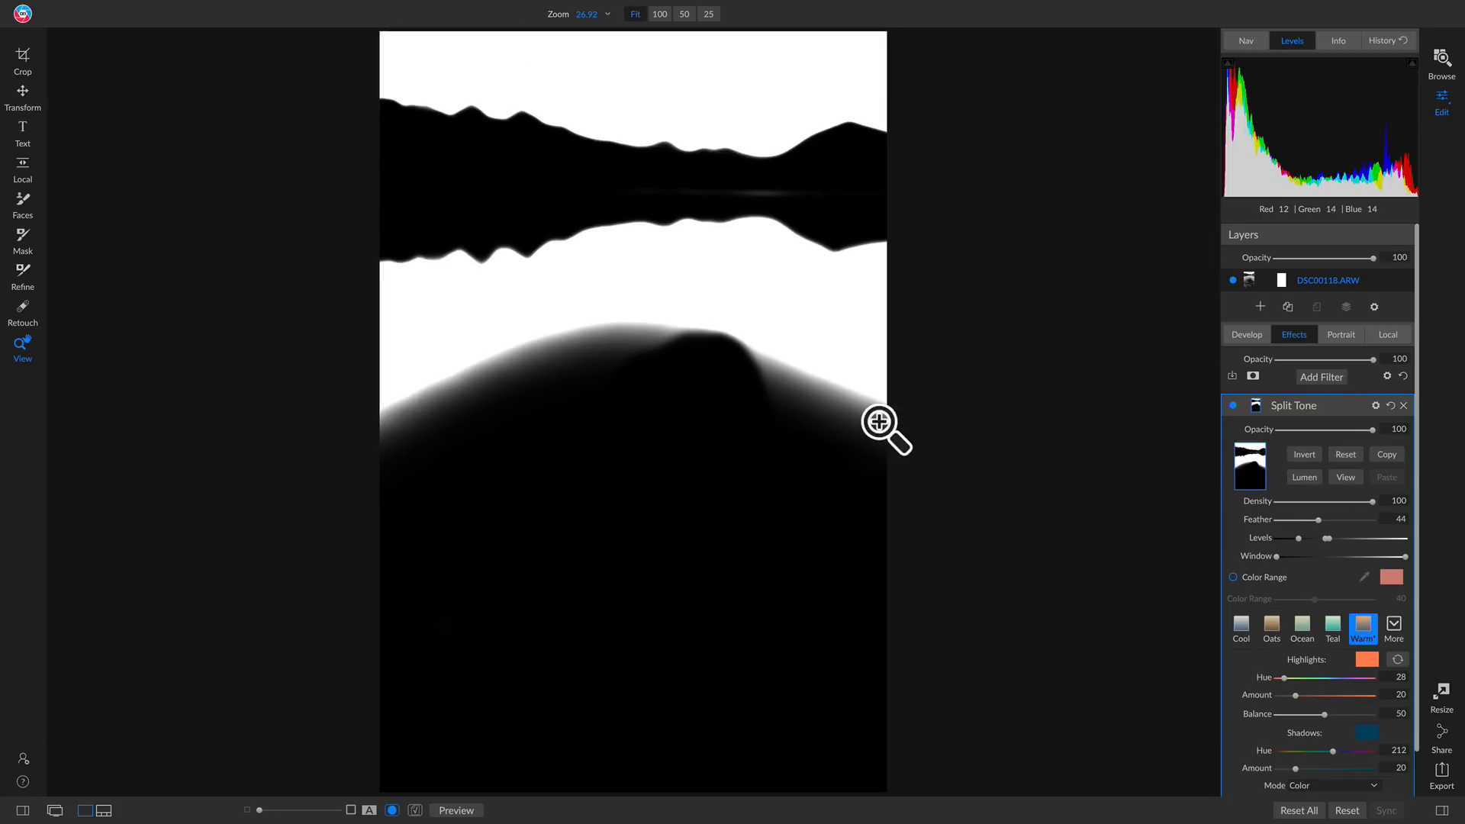
{"action": "left_click", "coordinate": [1344, 476]}
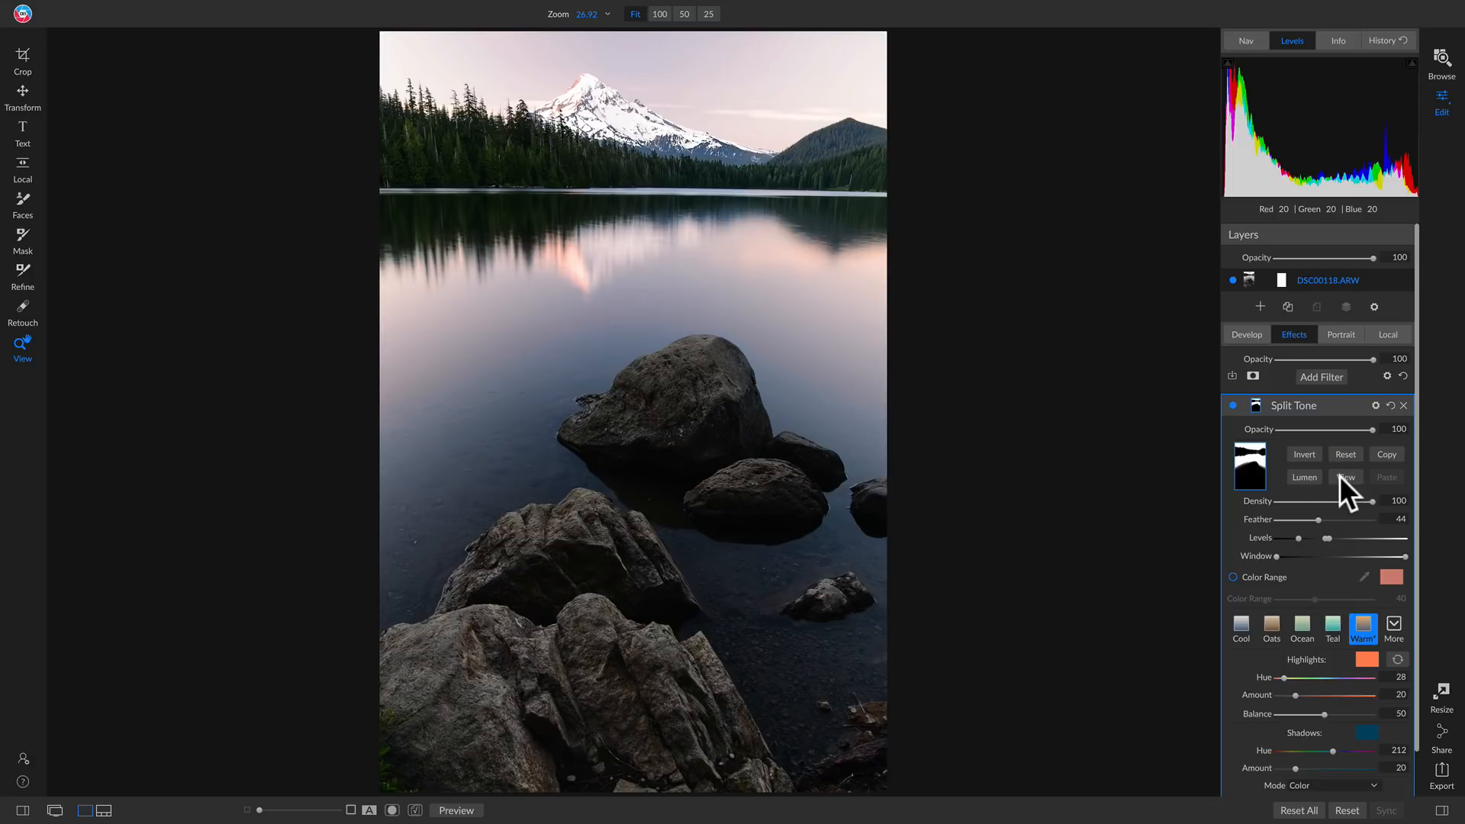
Compare the Split Tone filter with its feathered mask off and on across the whole photo
{"action": "left_click", "coordinate": [1232, 404]}
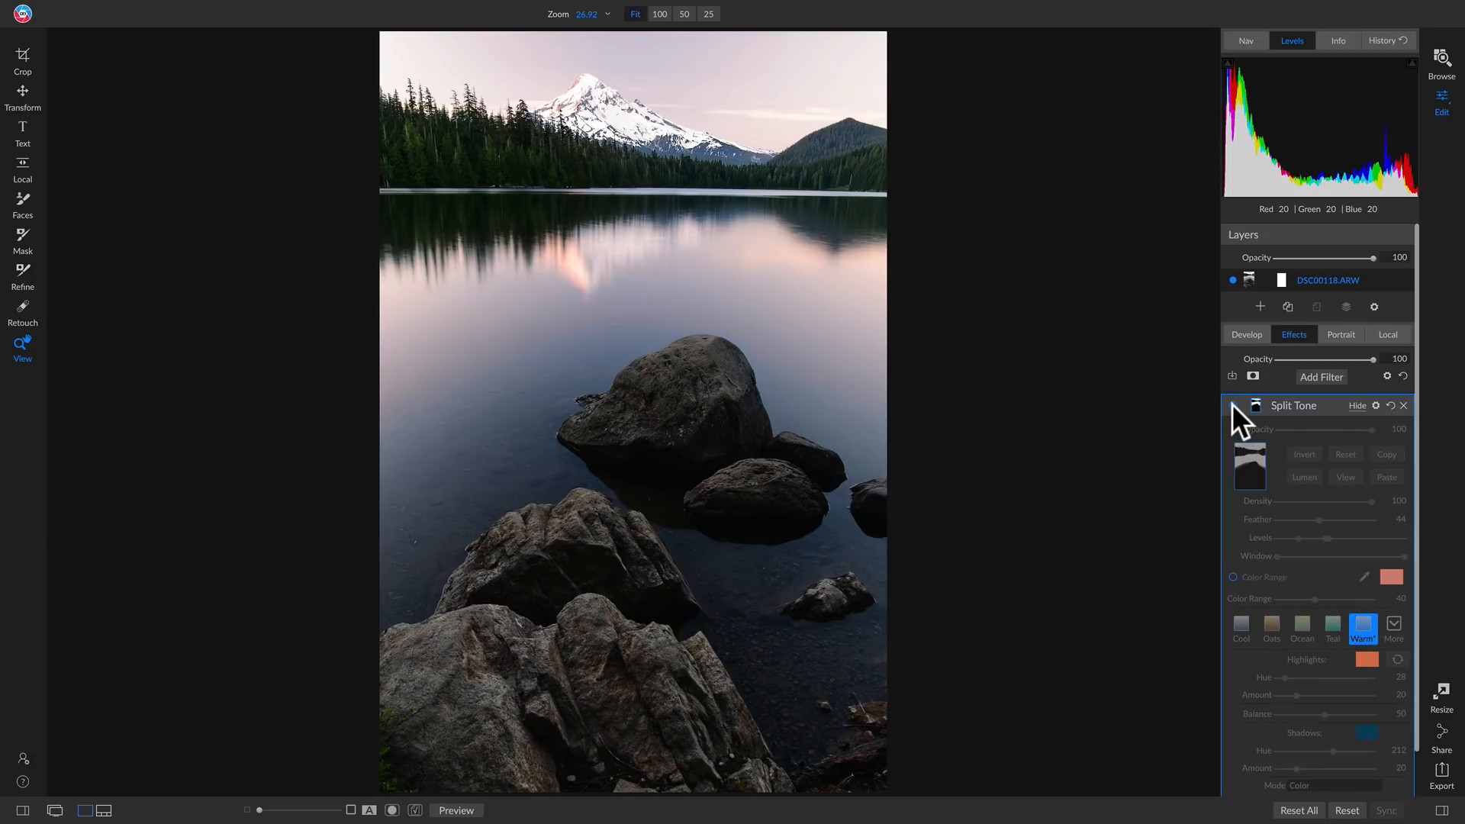
{"action": "left_click", "coordinate": [1231, 404]}
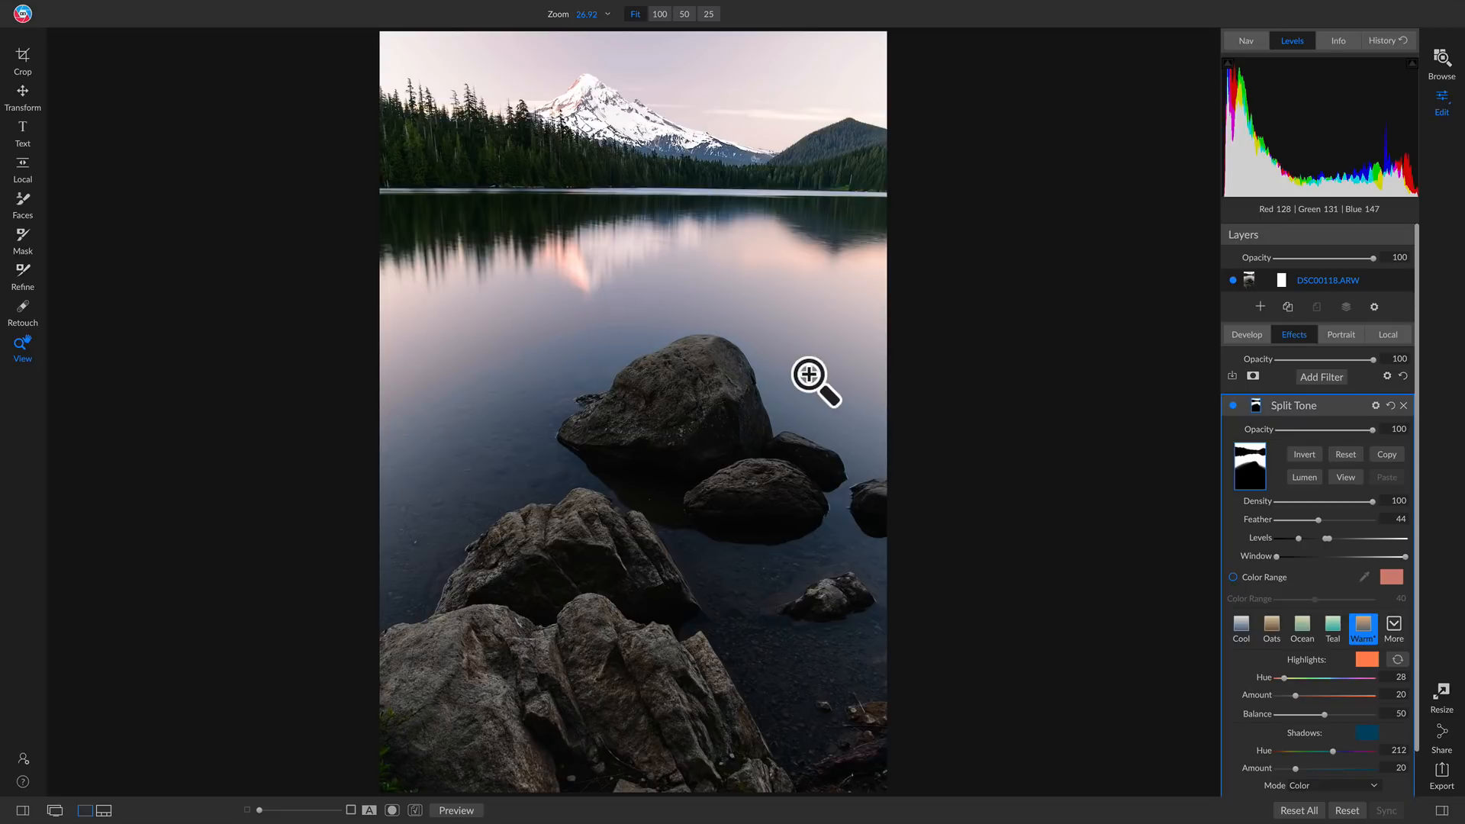
{"action": "left_click", "coordinate": [1230, 405]}
{"action": "left_click", "coordinate": [1231, 405]}
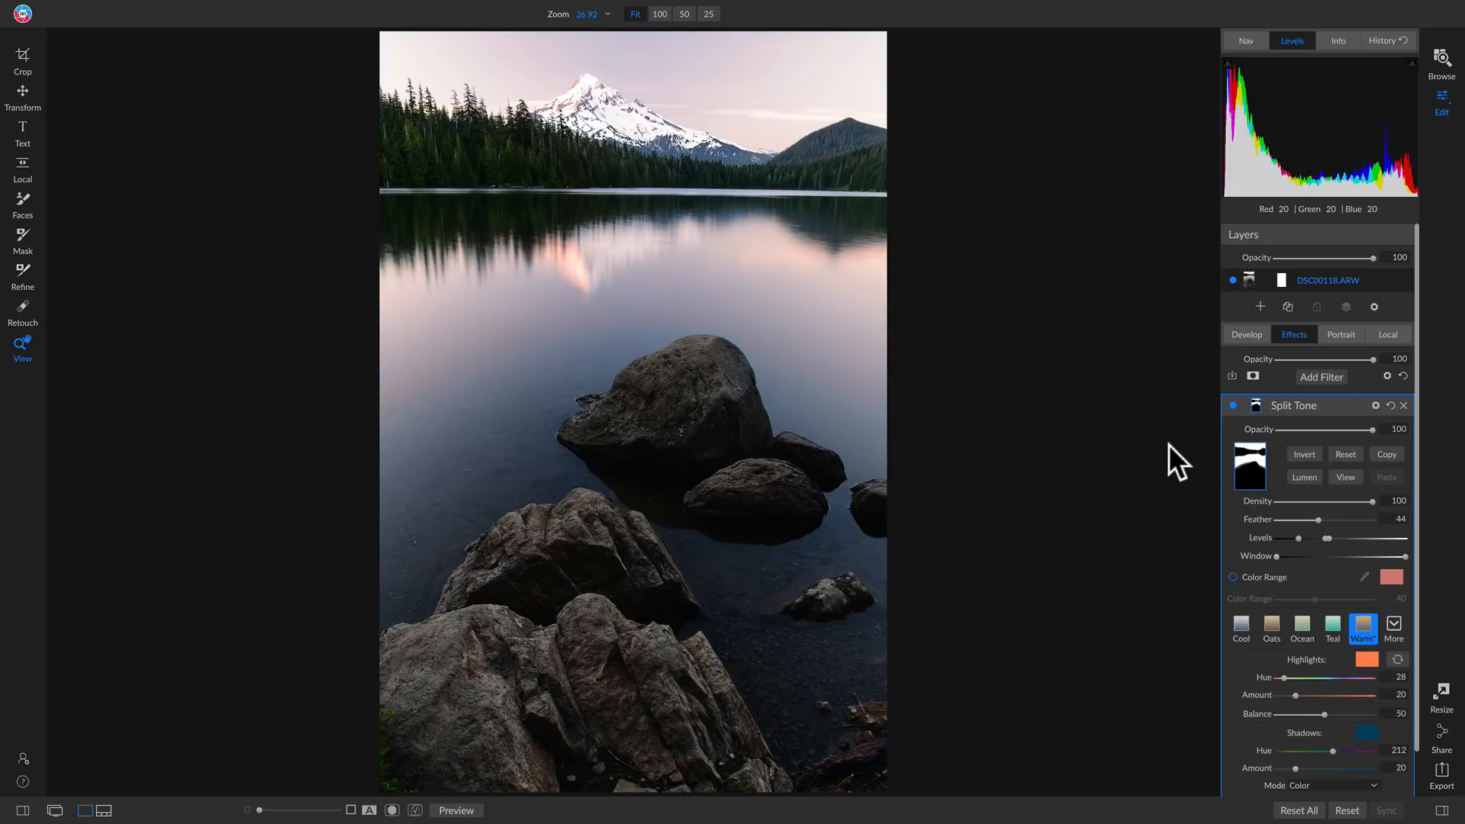
Add a Curves filter above the Split Tone filter
{"action": "left_click", "coordinate": [1321, 377]}
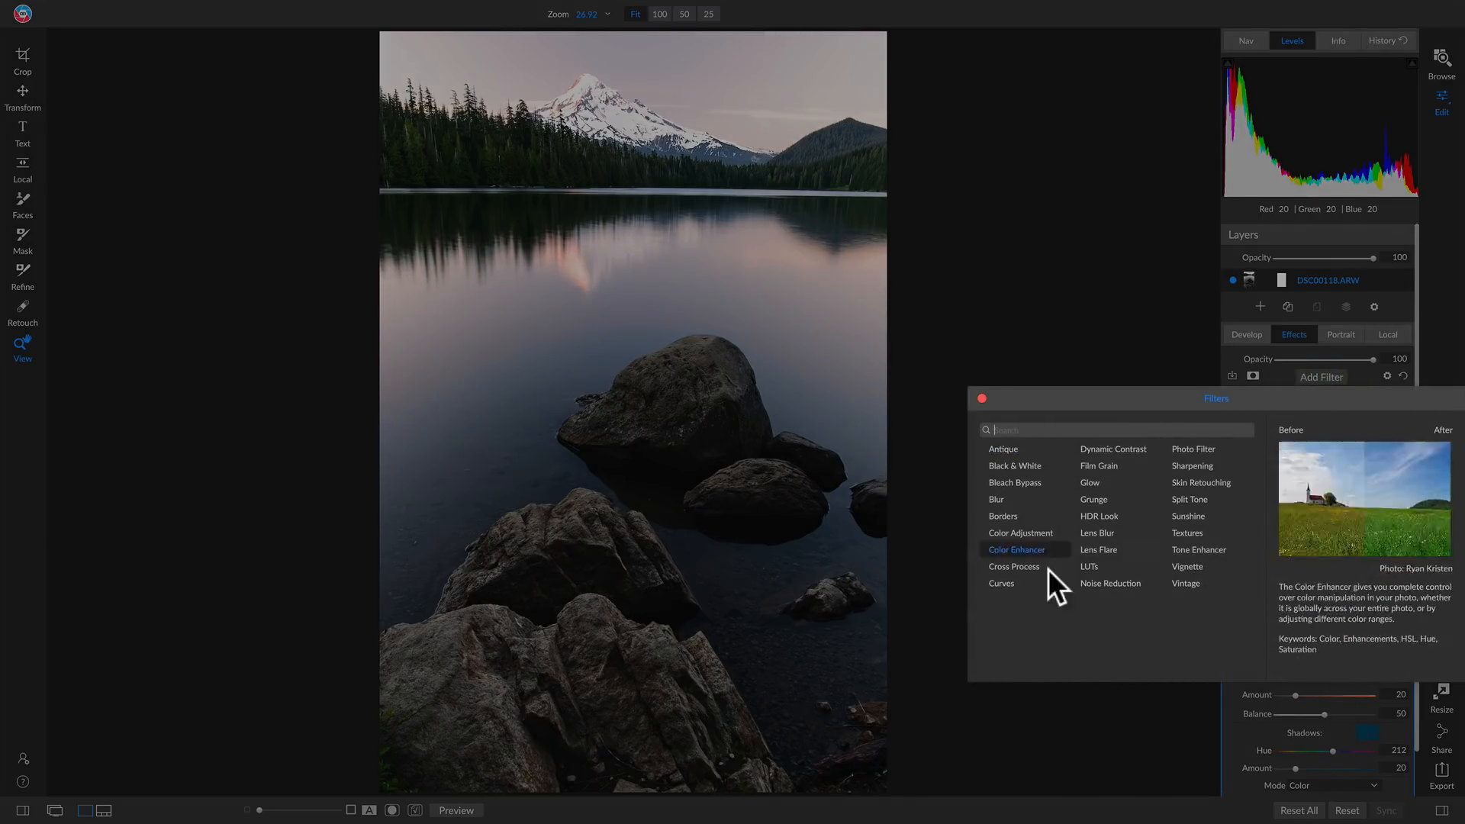
{"action": "left_click", "coordinate": [992, 581]}
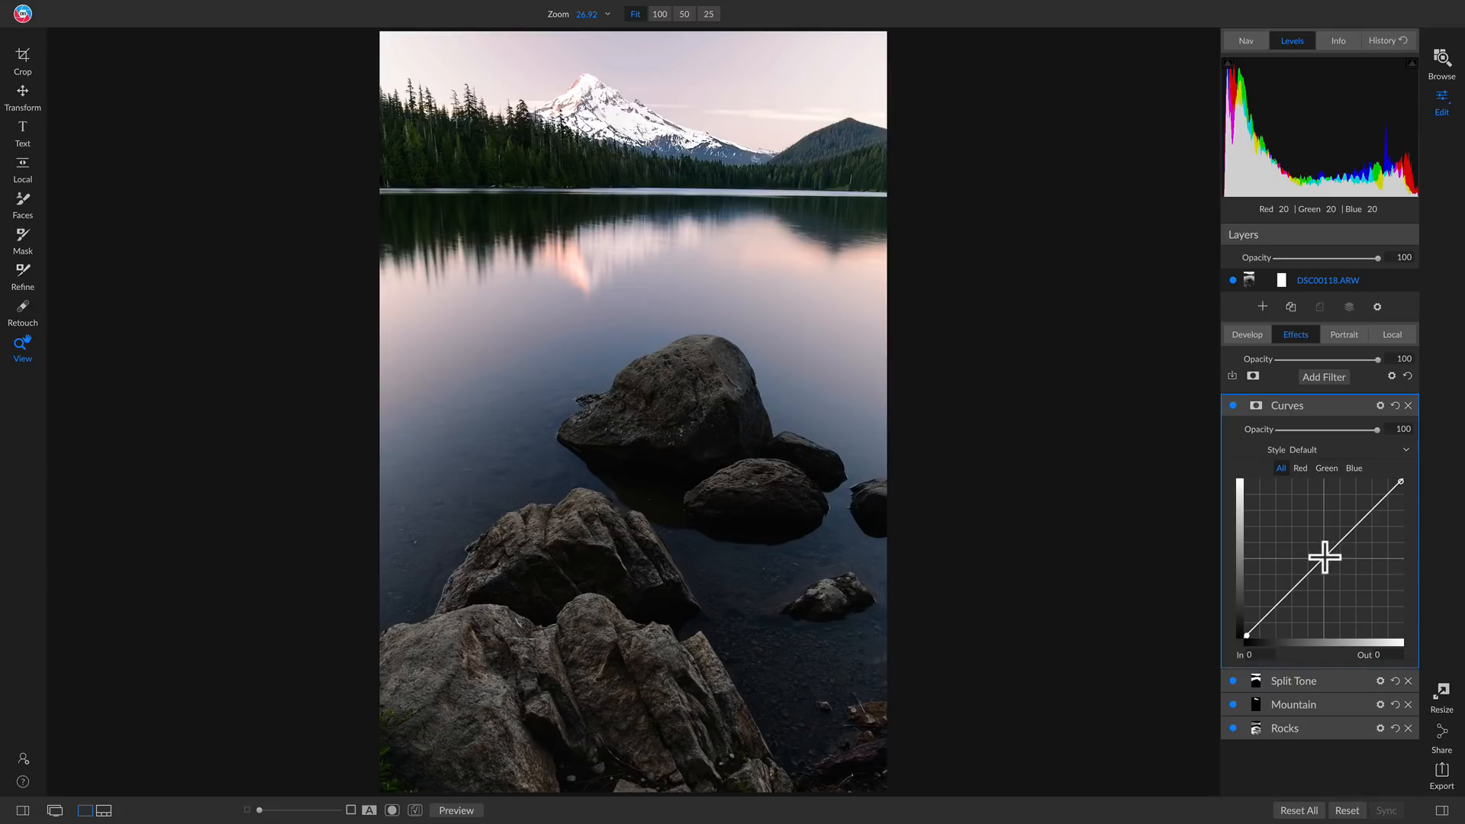
Raise the Curves midpoint from input 132 to output 143, compare the filter off and on, and collapse its settings
{"action": "left_click_drag", "start_coordinate": [1324, 558], "coordinate": [1325, 546]}
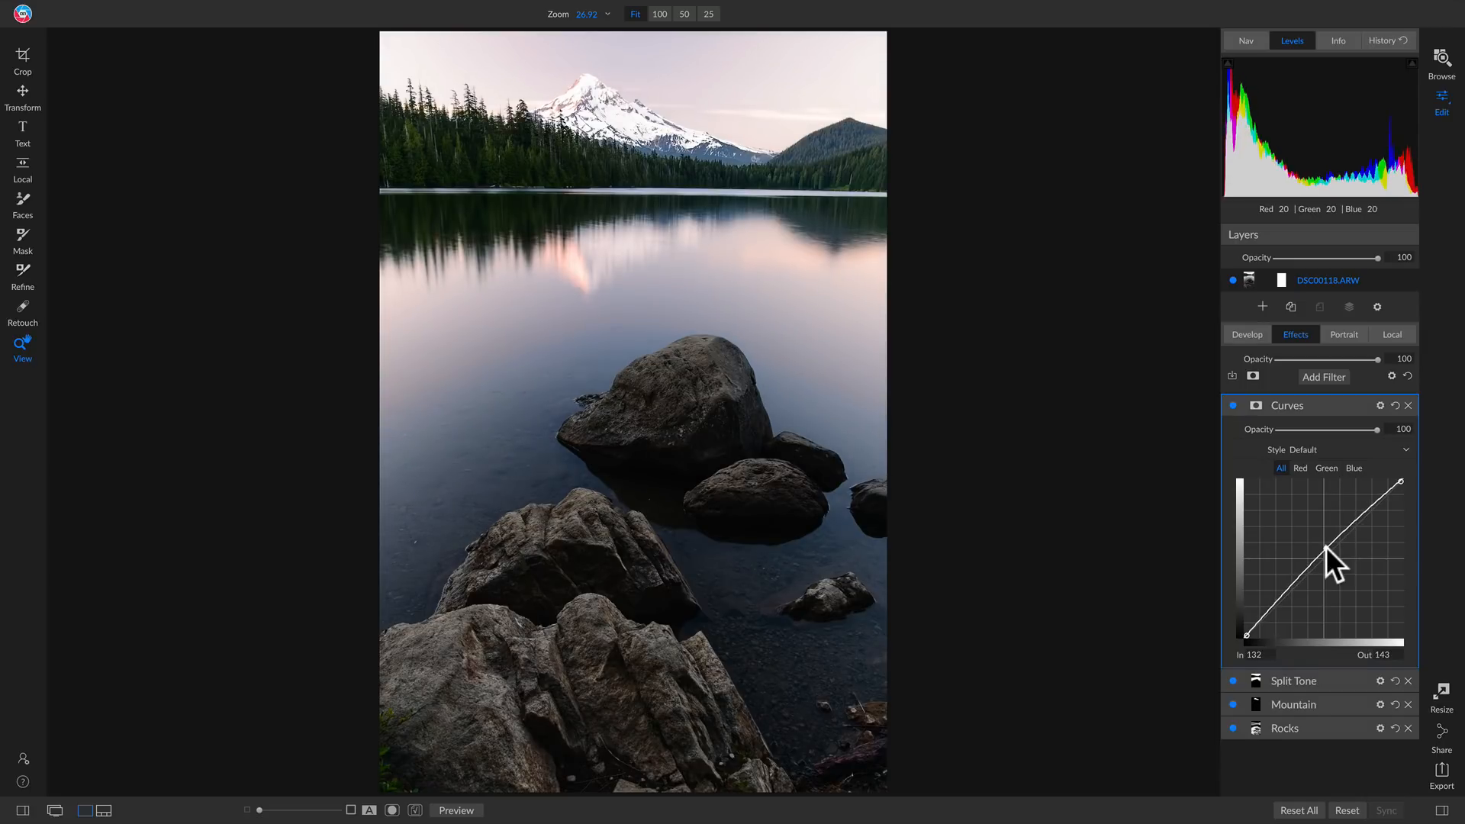
{"action": "left_click", "coordinate": [1232, 405]}
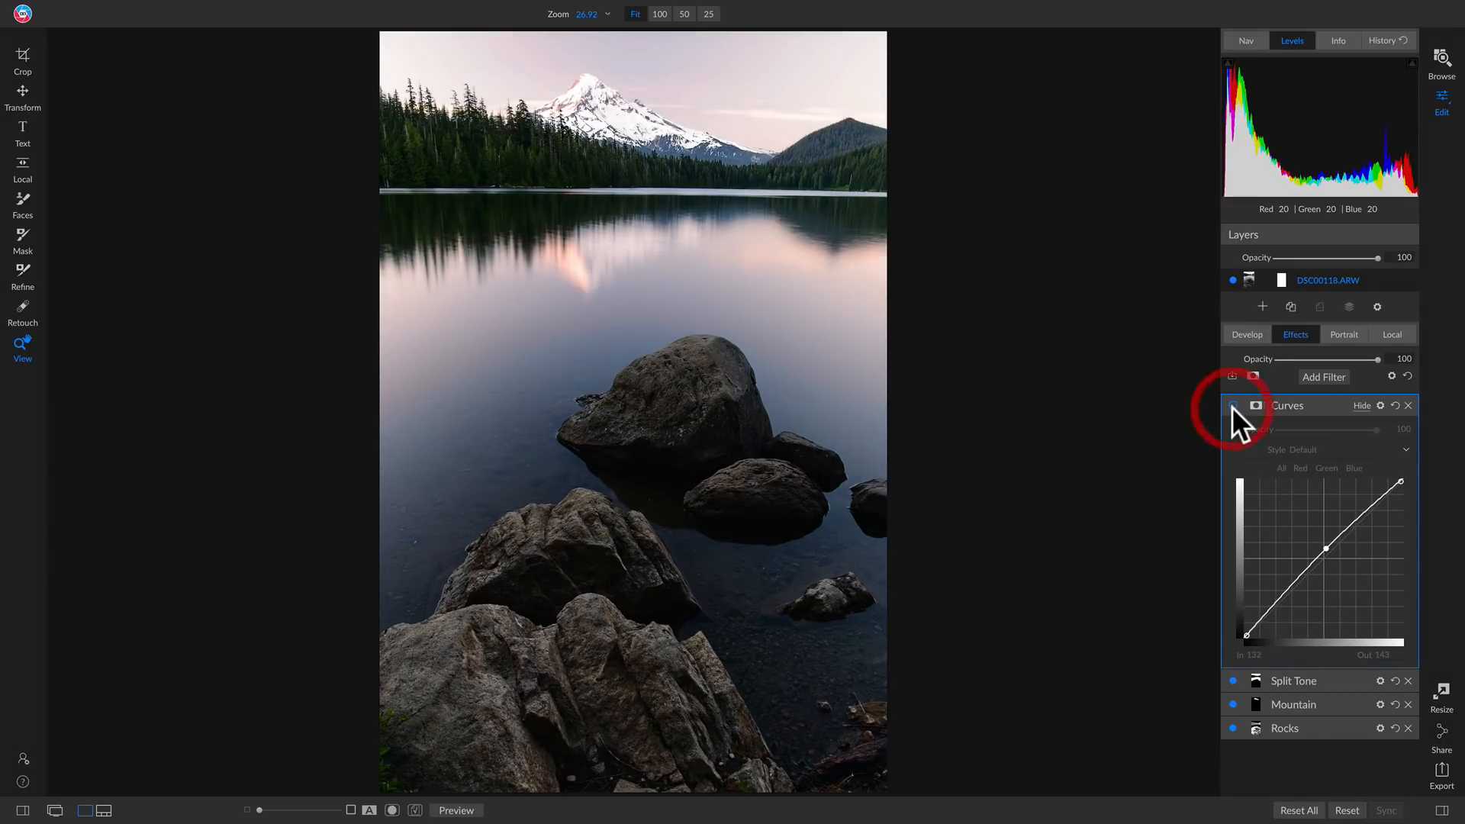
{"action": "left_click", "coordinate": [1232, 406]}
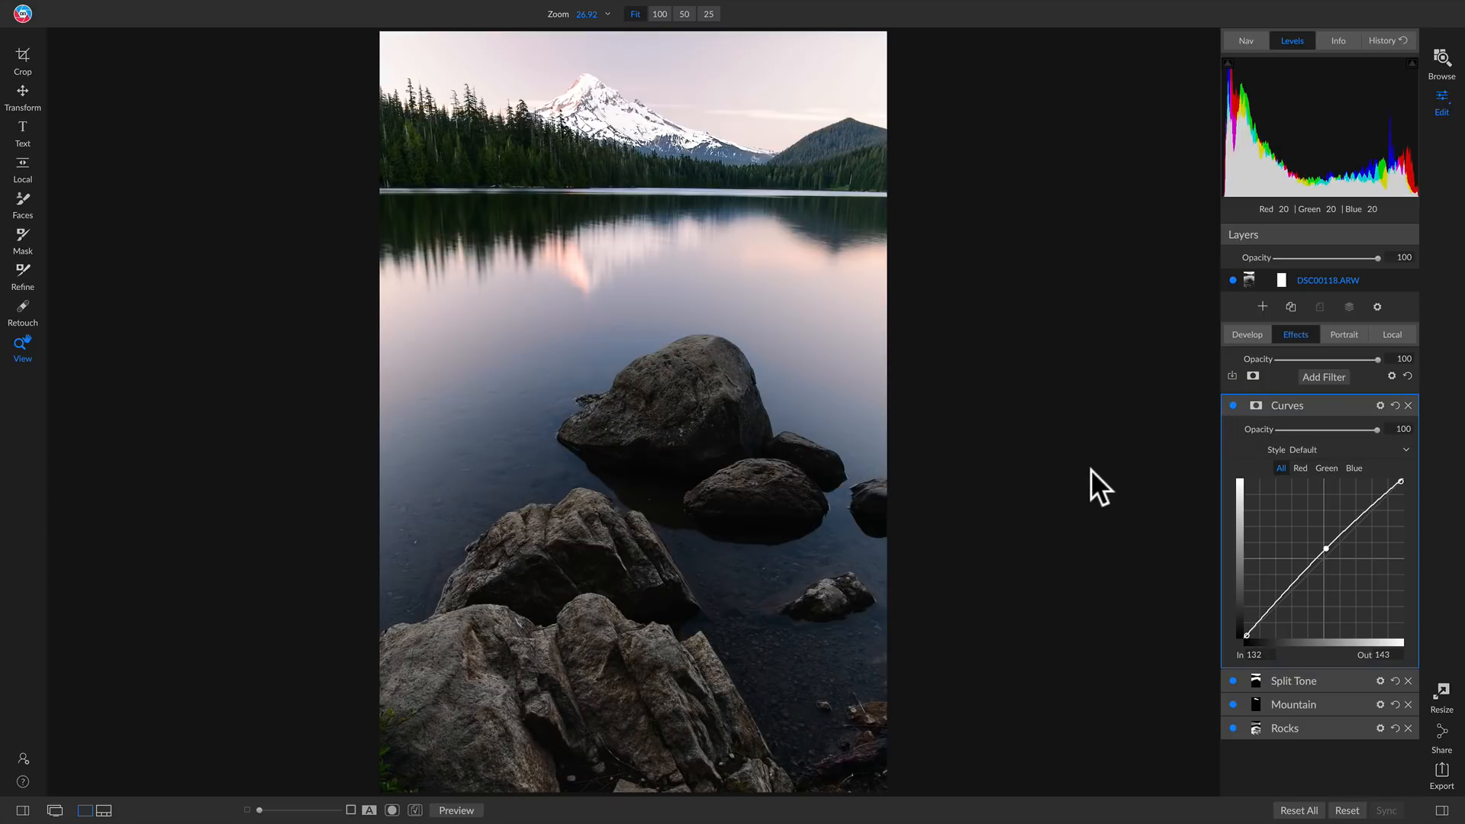
{"action": "left_click", "coordinate": [1357, 406]}
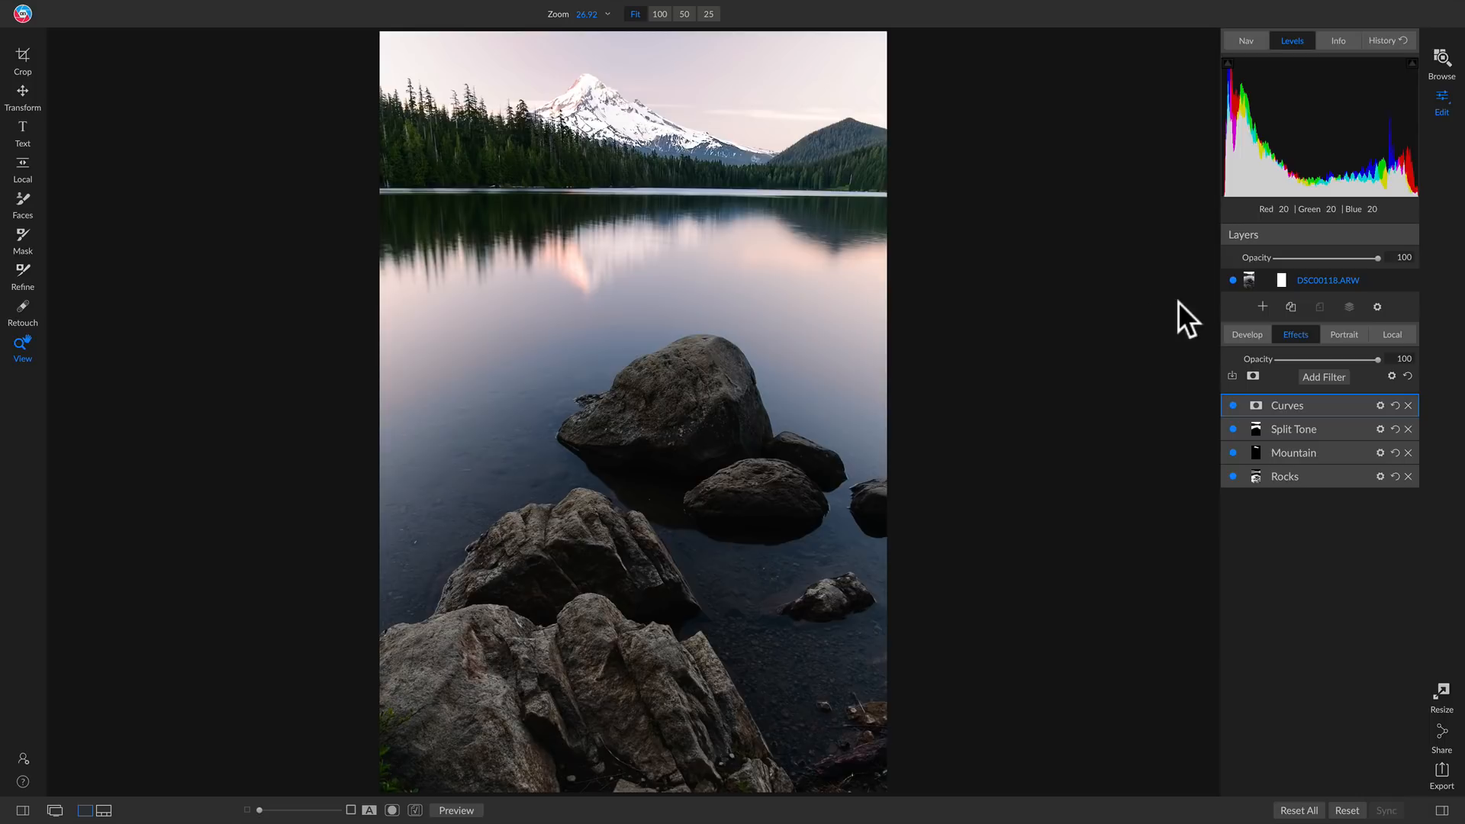
Add Skies49.jpg as a new layer from the Skies backgrounds in the ON1 Extras
{"action": "left_click", "coordinate": [1262, 307]}
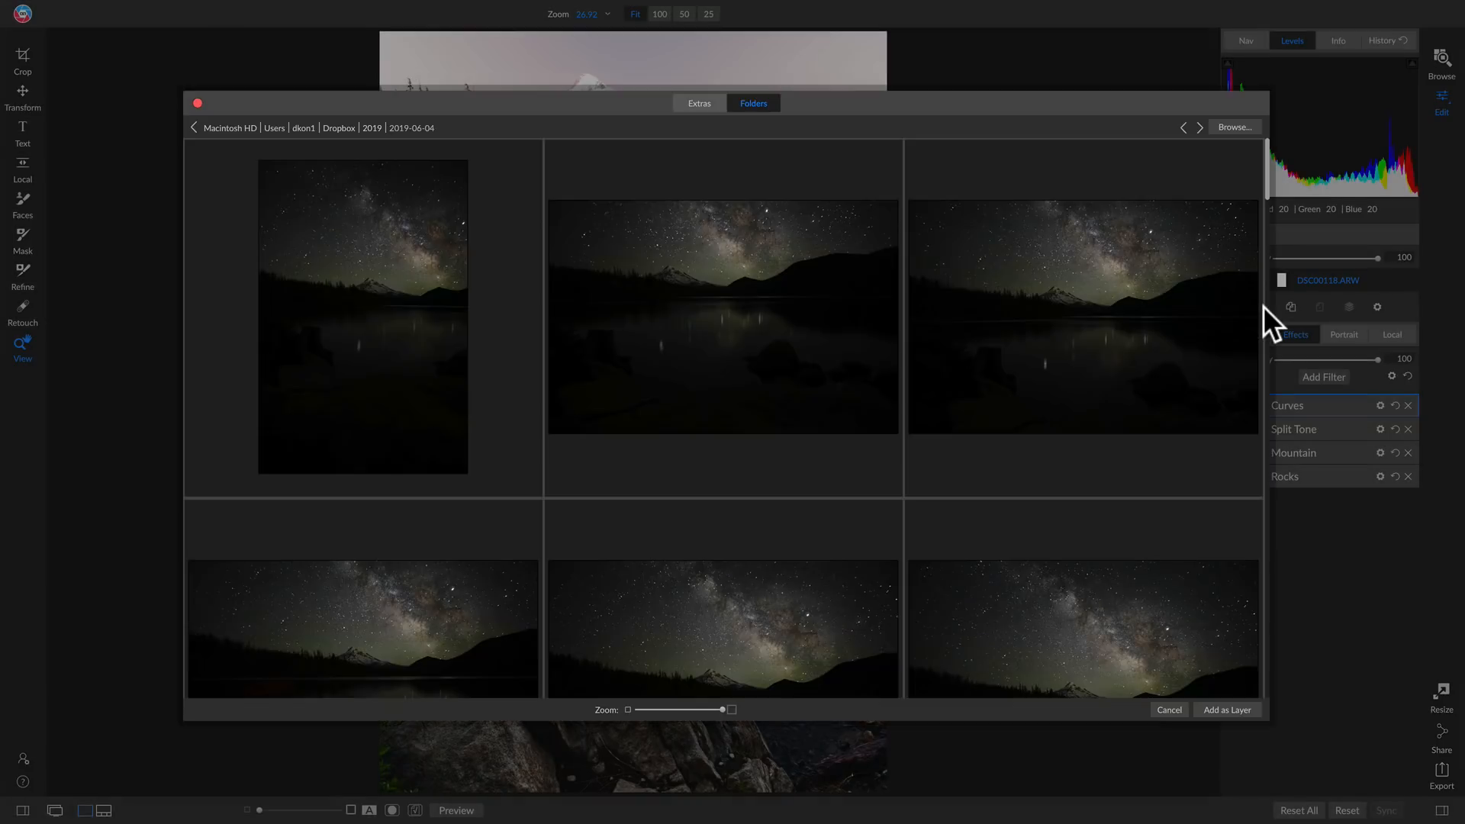
{"action": "left_click", "coordinate": [688, 105]}
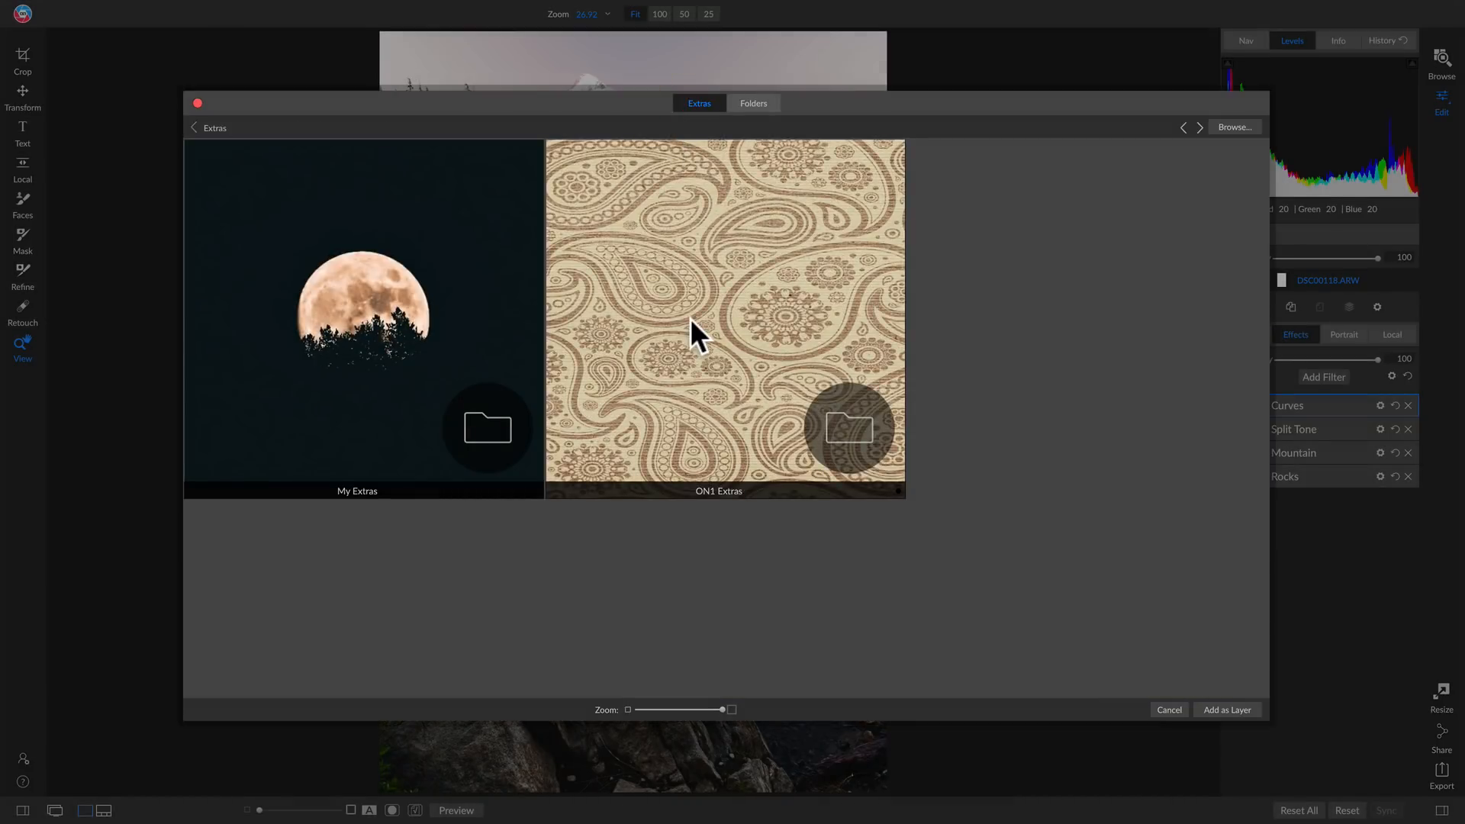
{"action": "double_click", "coordinate": [690, 318]}
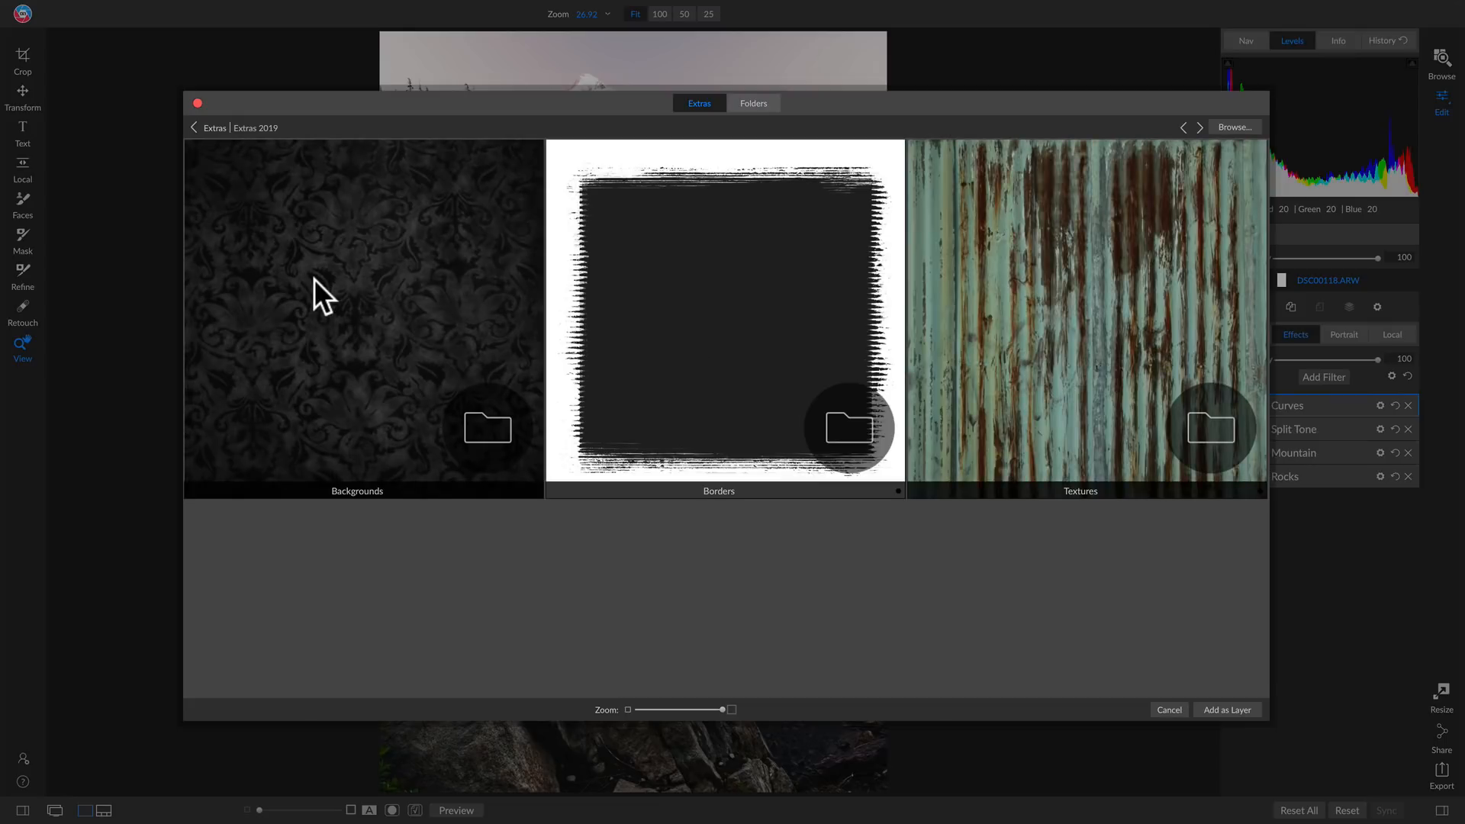
{"action": "double_click", "coordinate": [313, 278]}
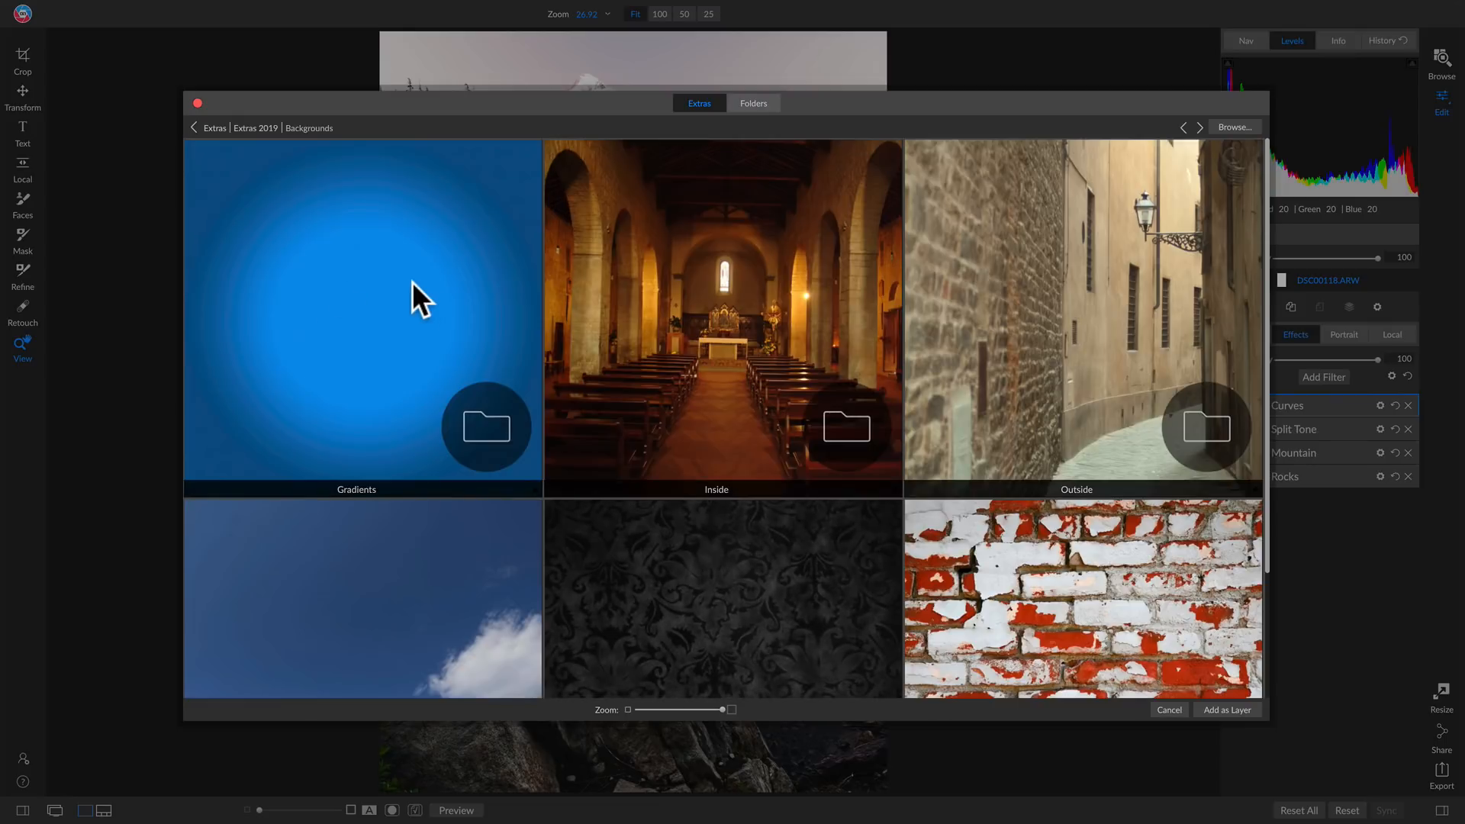
{"action": "scroll", "coordinate": [420, 282], "scroll_direction": "down", "scroll_amount": 2}
{"action": "double_click", "coordinate": [375, 438]}
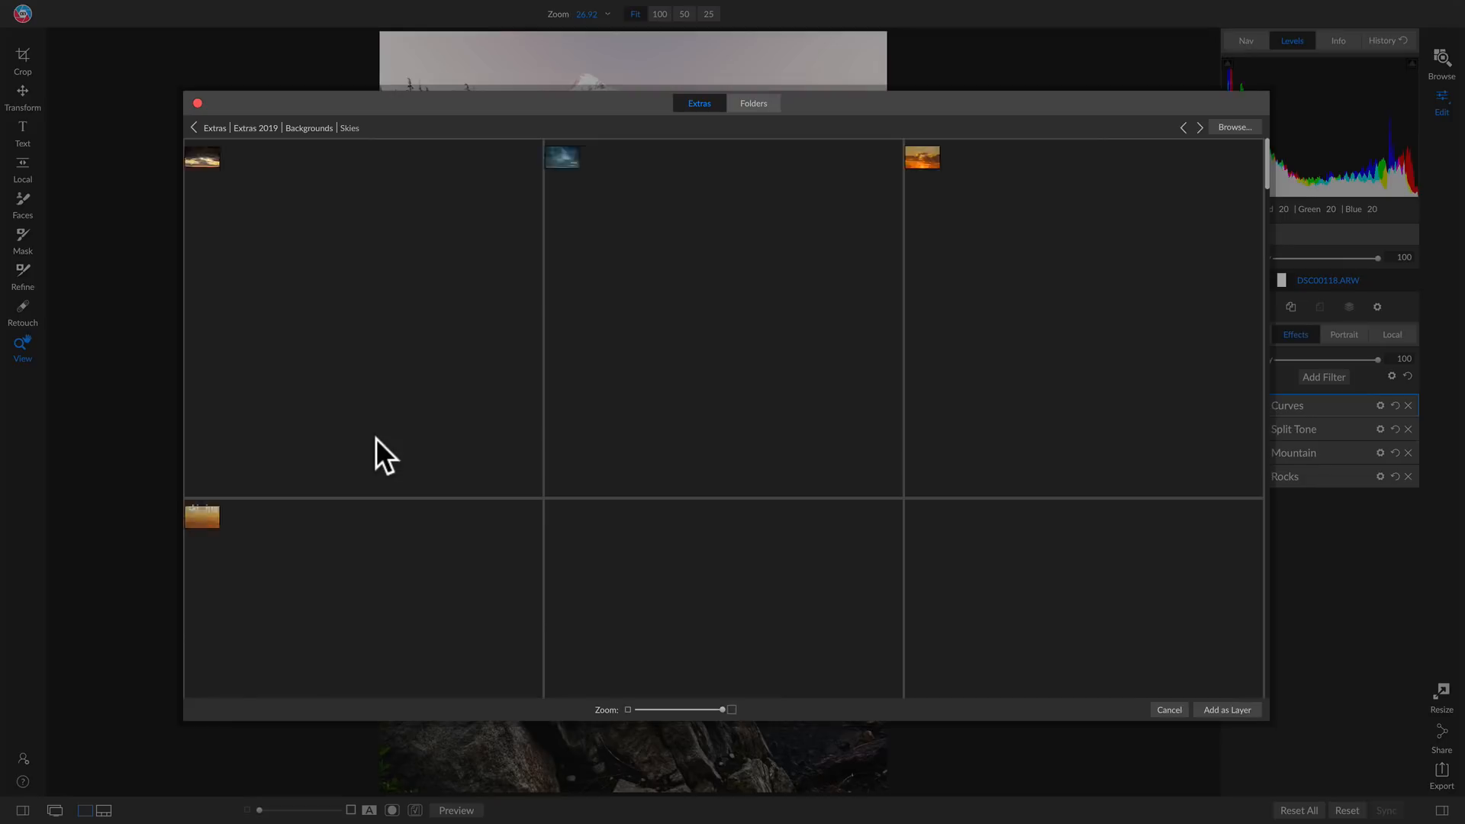
{"action": "scroll", "coordinate": [914, 290], "scroll_direction": "down", "scroll_amount": 6}
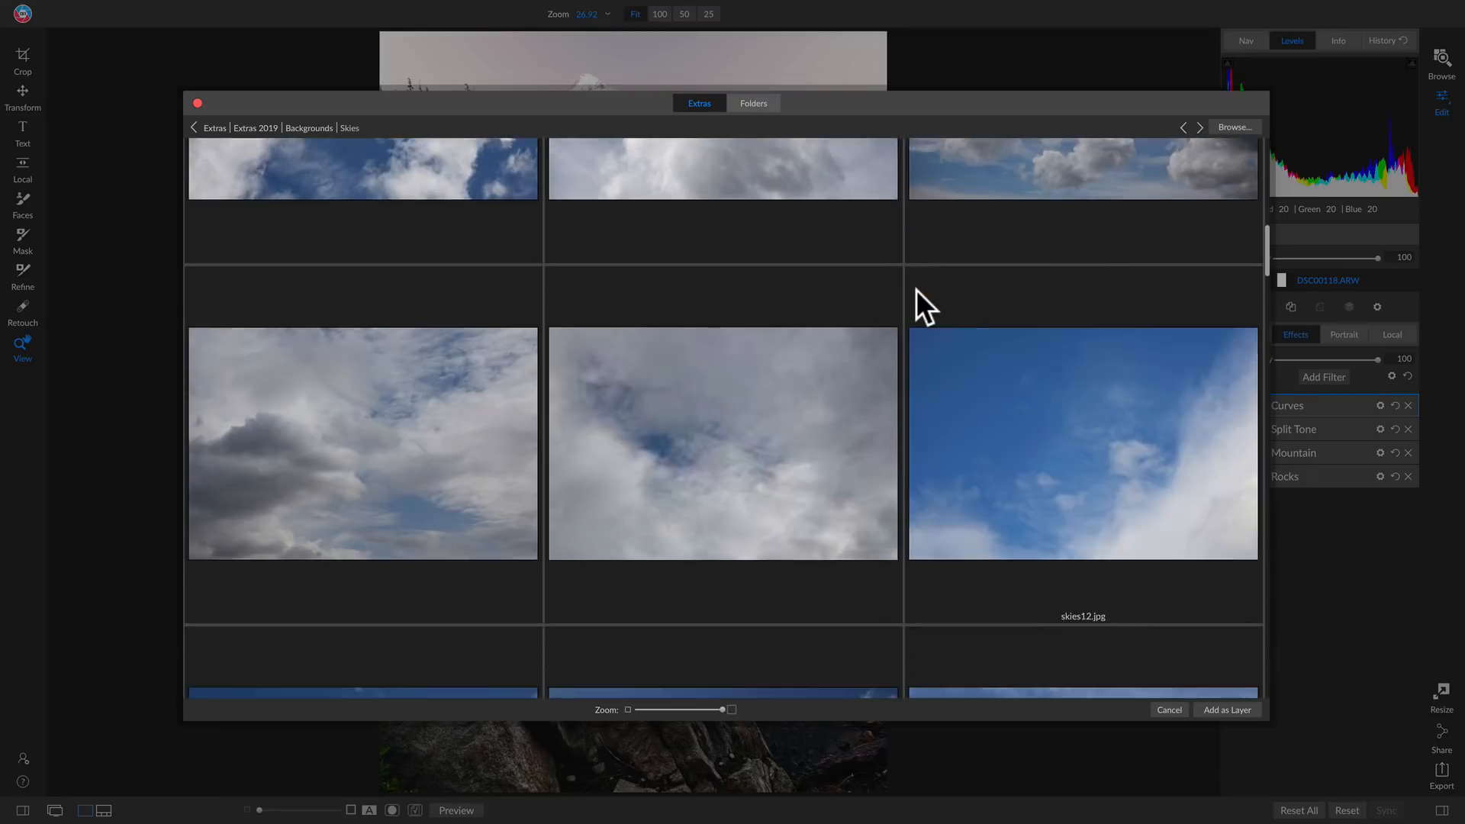
{"action": "scroll", "coordinate": [915, 290], "scroll_direction": "down", "scroll_amount": 15}
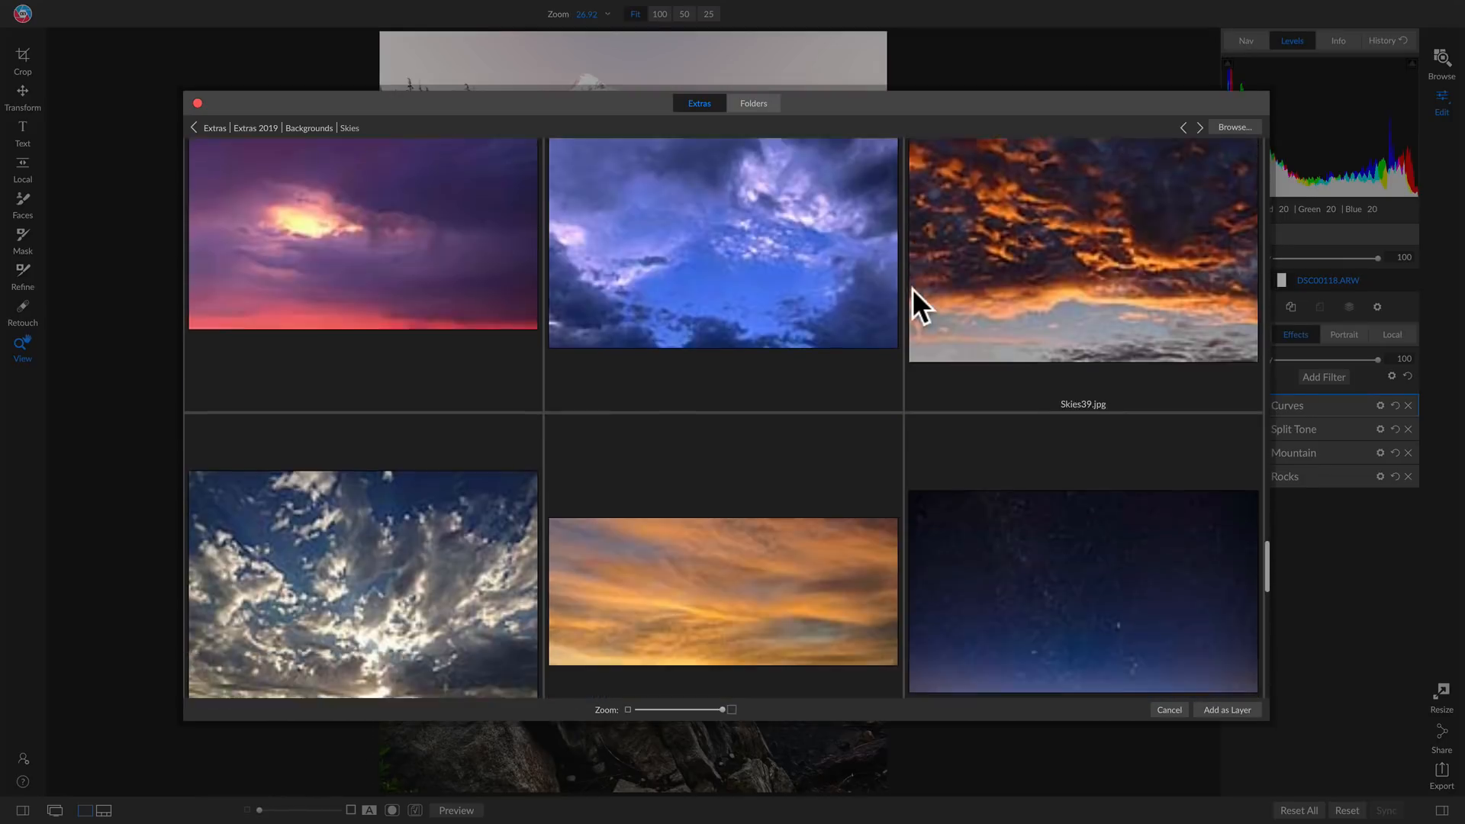
{"action": "scroll", "coordinate": [912, 290], "scroll_direction": "down", "scroll_amount": 10}
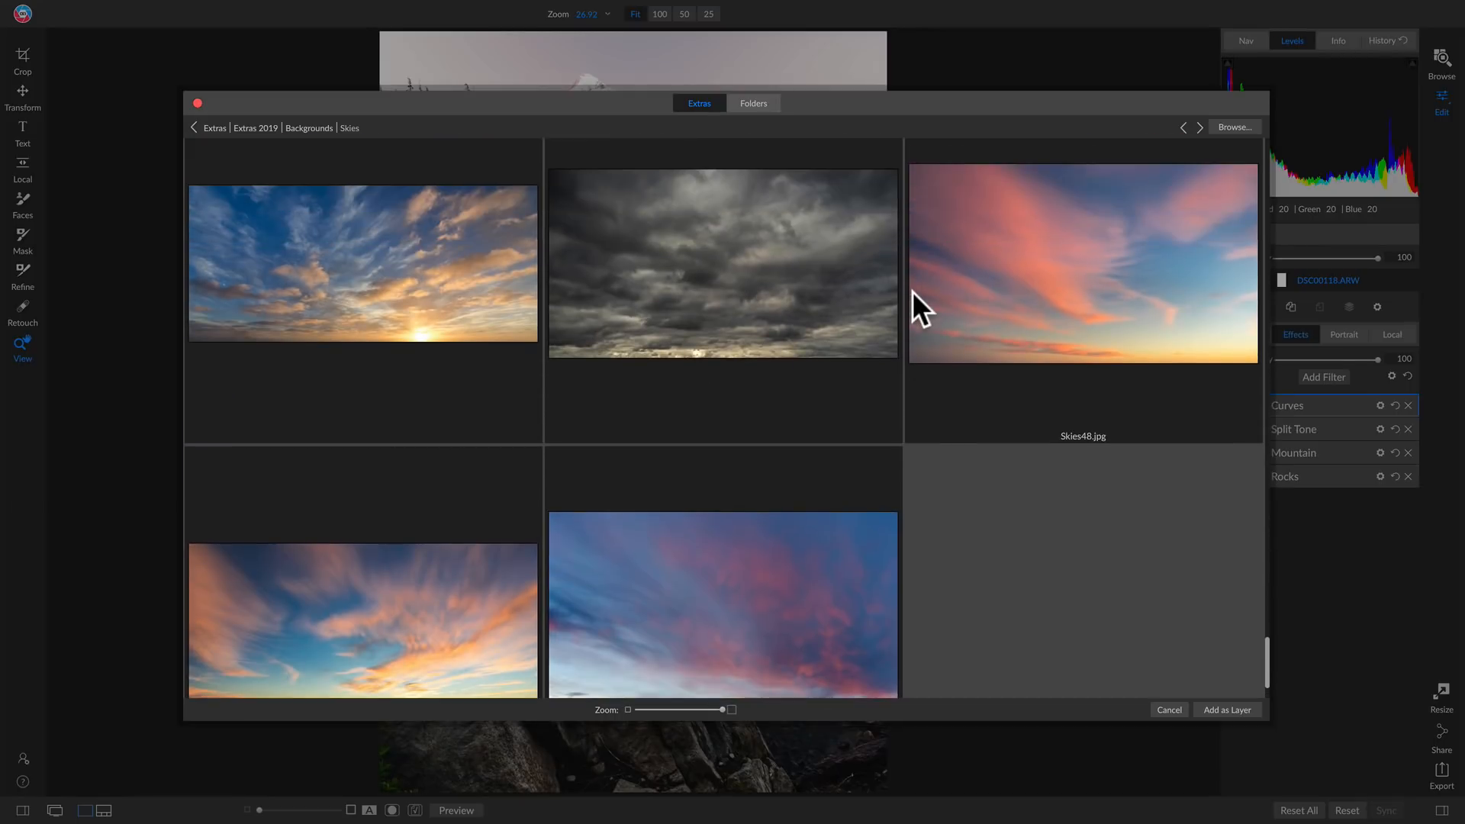
{"action": "scroll", "coordinate": [913, 291], "scroll_direction": "down", "scroll_amount": 2}
{"action": "double_click", "coordinate": [323, 595]}
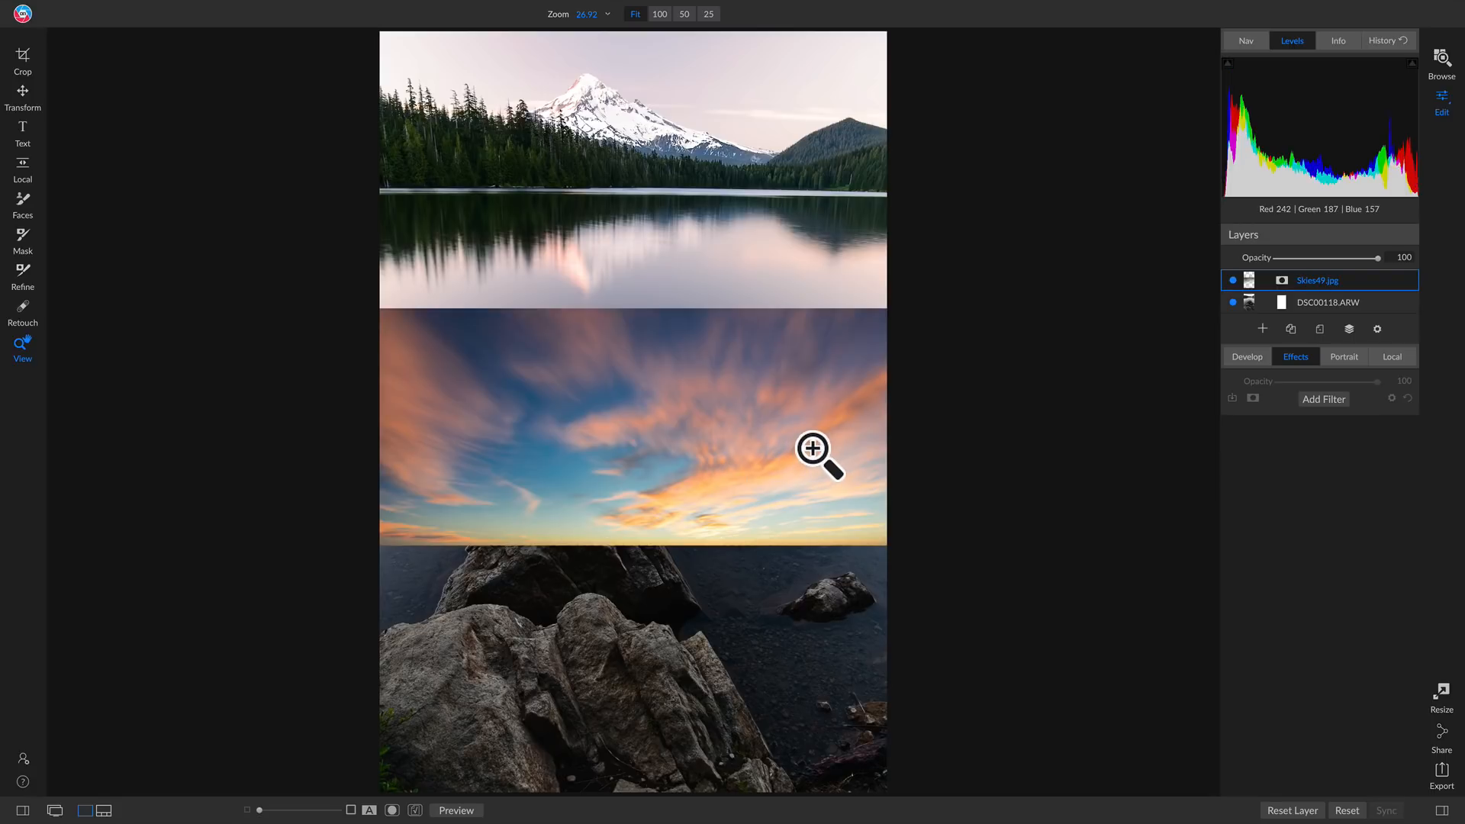
Move the sky layer up over the mountain with Transform and set its opacity to 44
{"action": "key", "text": "ctrl+t"}
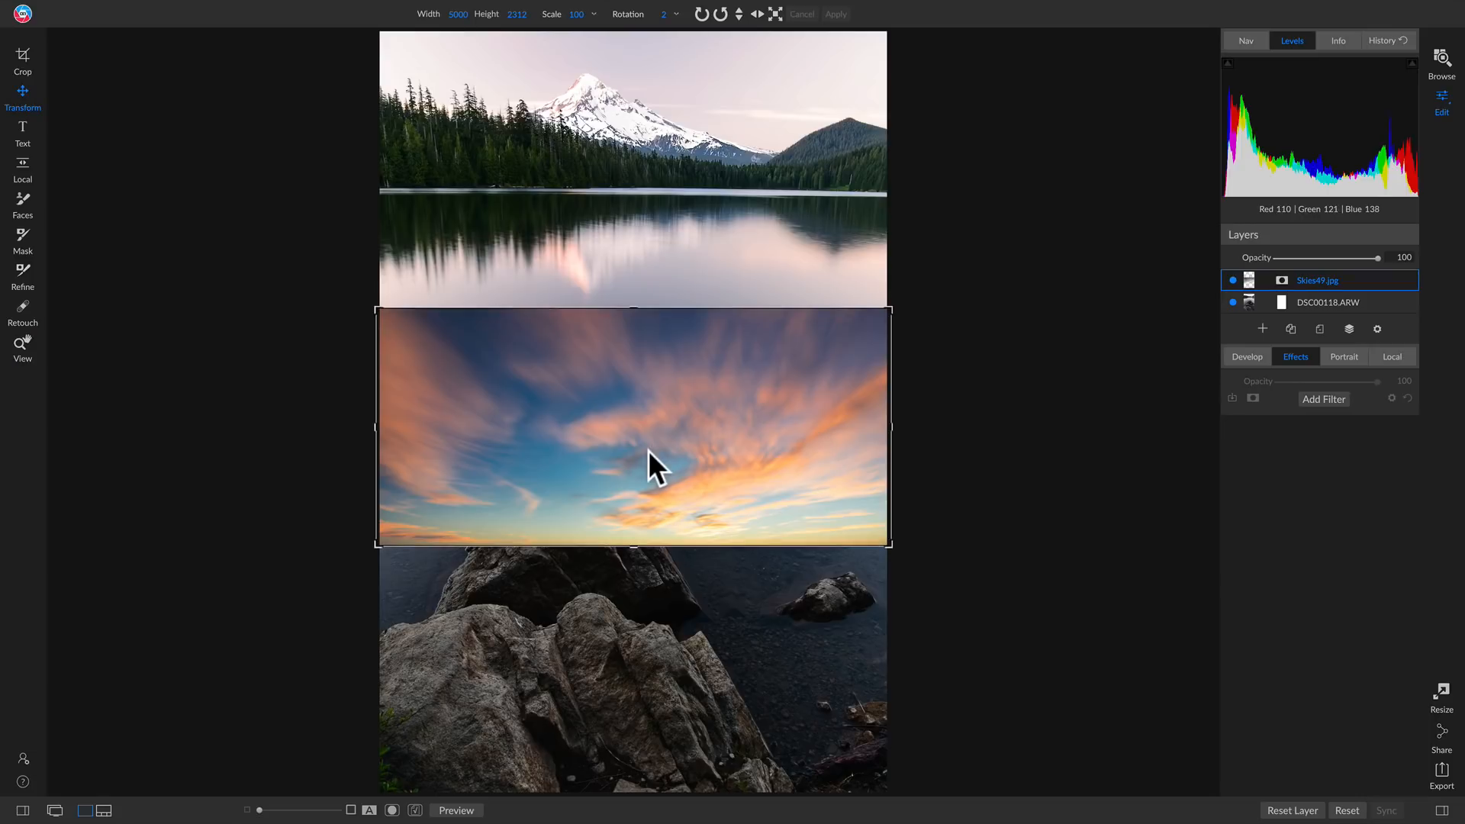
{"action": "left_click_drag", "start_coordinate": [766, 477], "coordinate": [775, 126]}
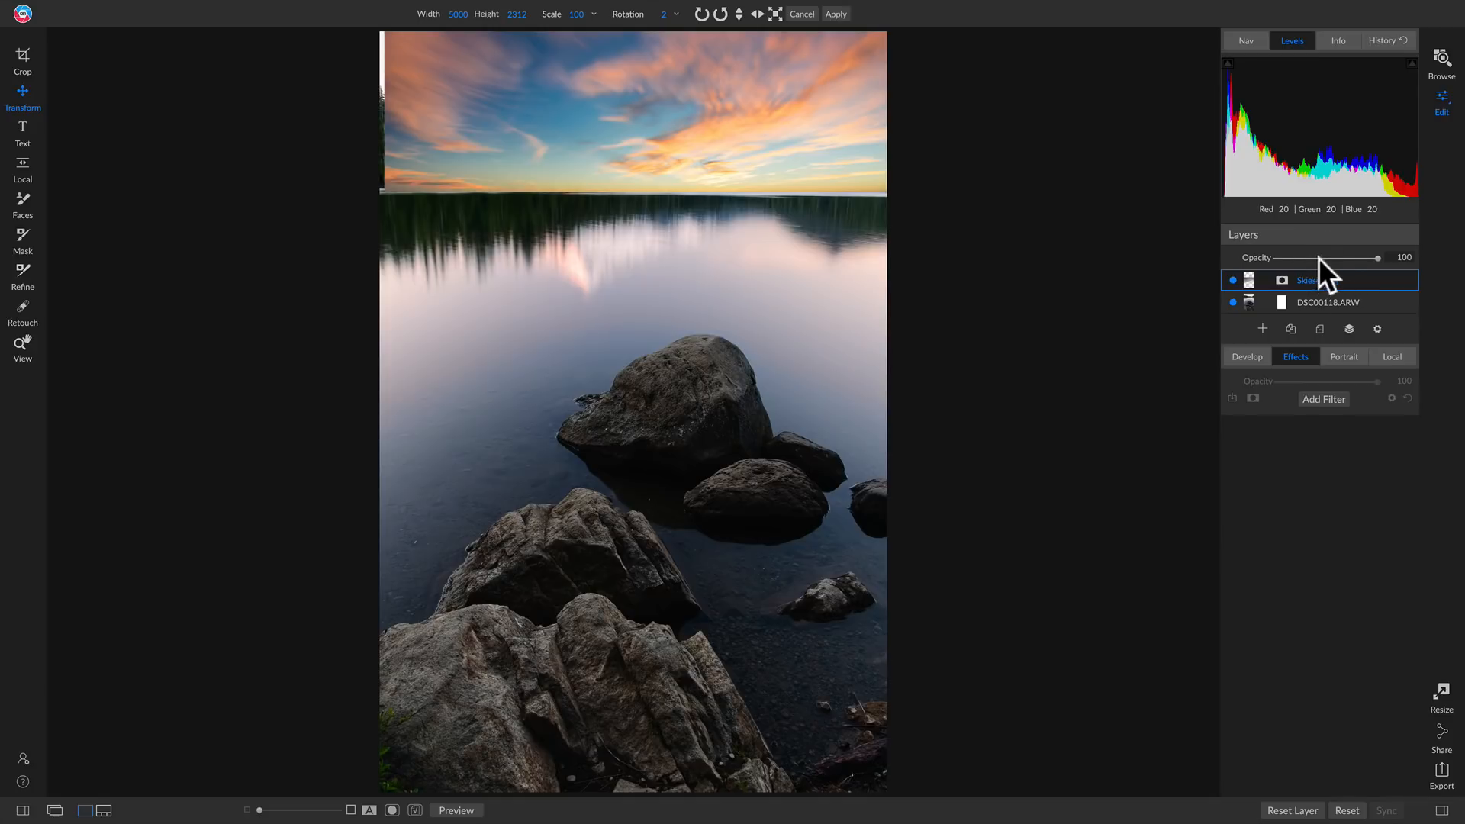
{"action": "left_click_drag", "start_coordinate": [1376, 258], "coordinate": [1312, 258]}
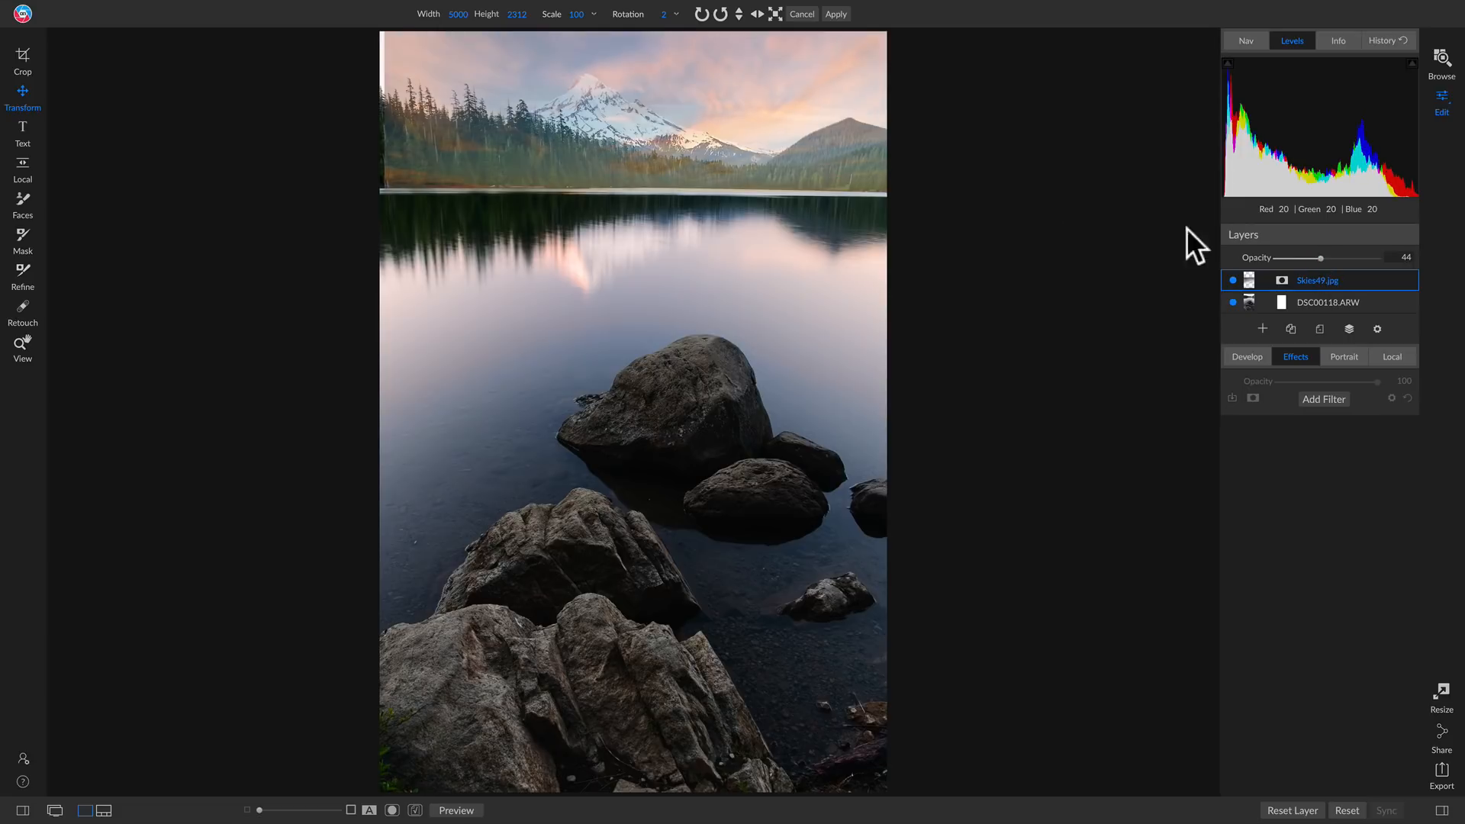
{"action": "left_click_drag", "start_coordinate": [667, 130], "coordinate": [676, 131]}
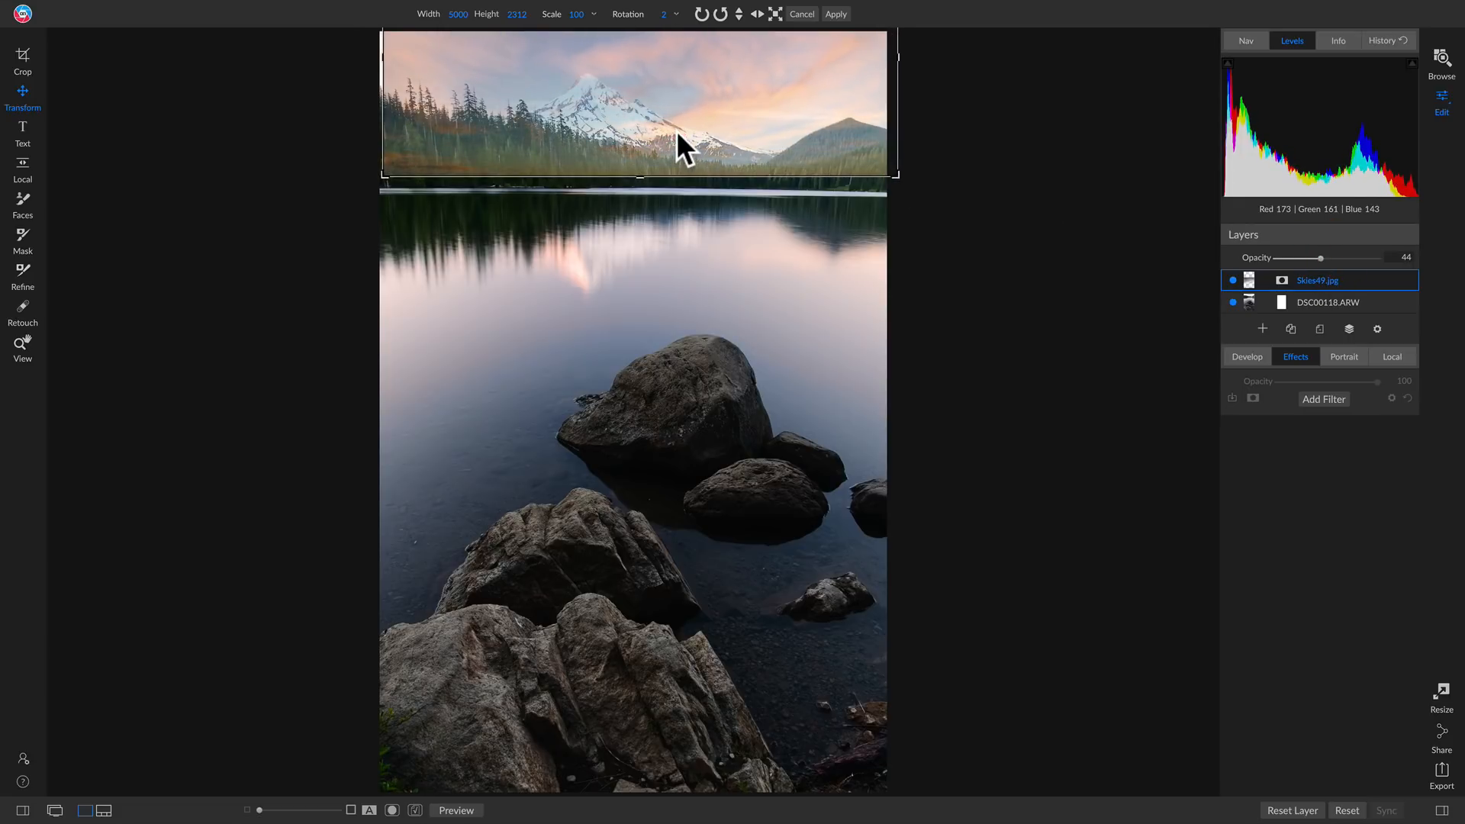
Try rotating the sky layer with rotation values of 3 and 1
{"action": "left_click", "coordinate": [676, 13]}
{"action": "left_click", "coordinate": [662, 14]}
{"action": "left_click", "coordinate": [666, 14]}
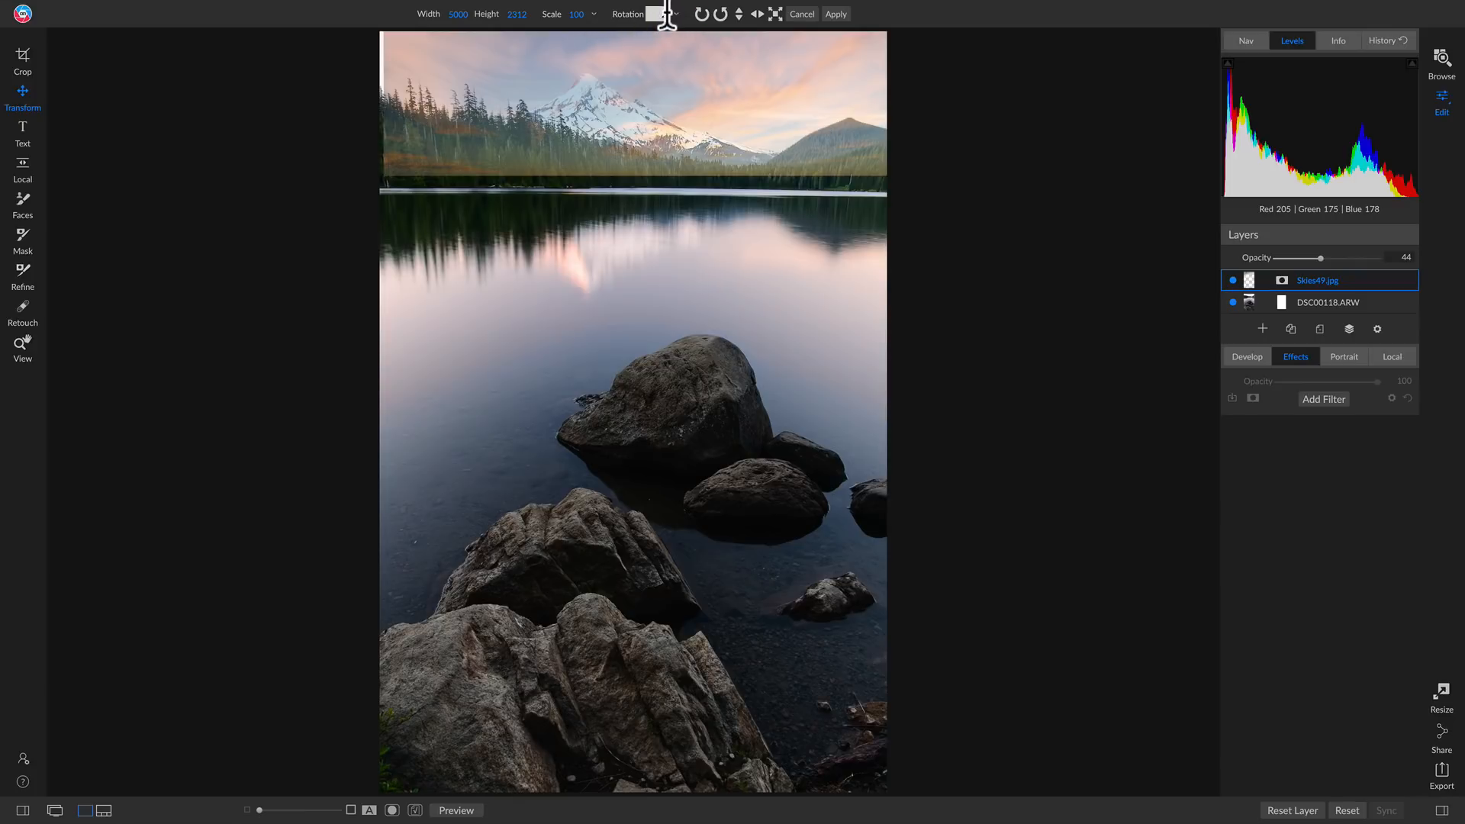
{"action": "left_click", "coordinate": [659, 14]}
{"action": "type", "text": "3"}
{"action": "key", "text": "Return"}
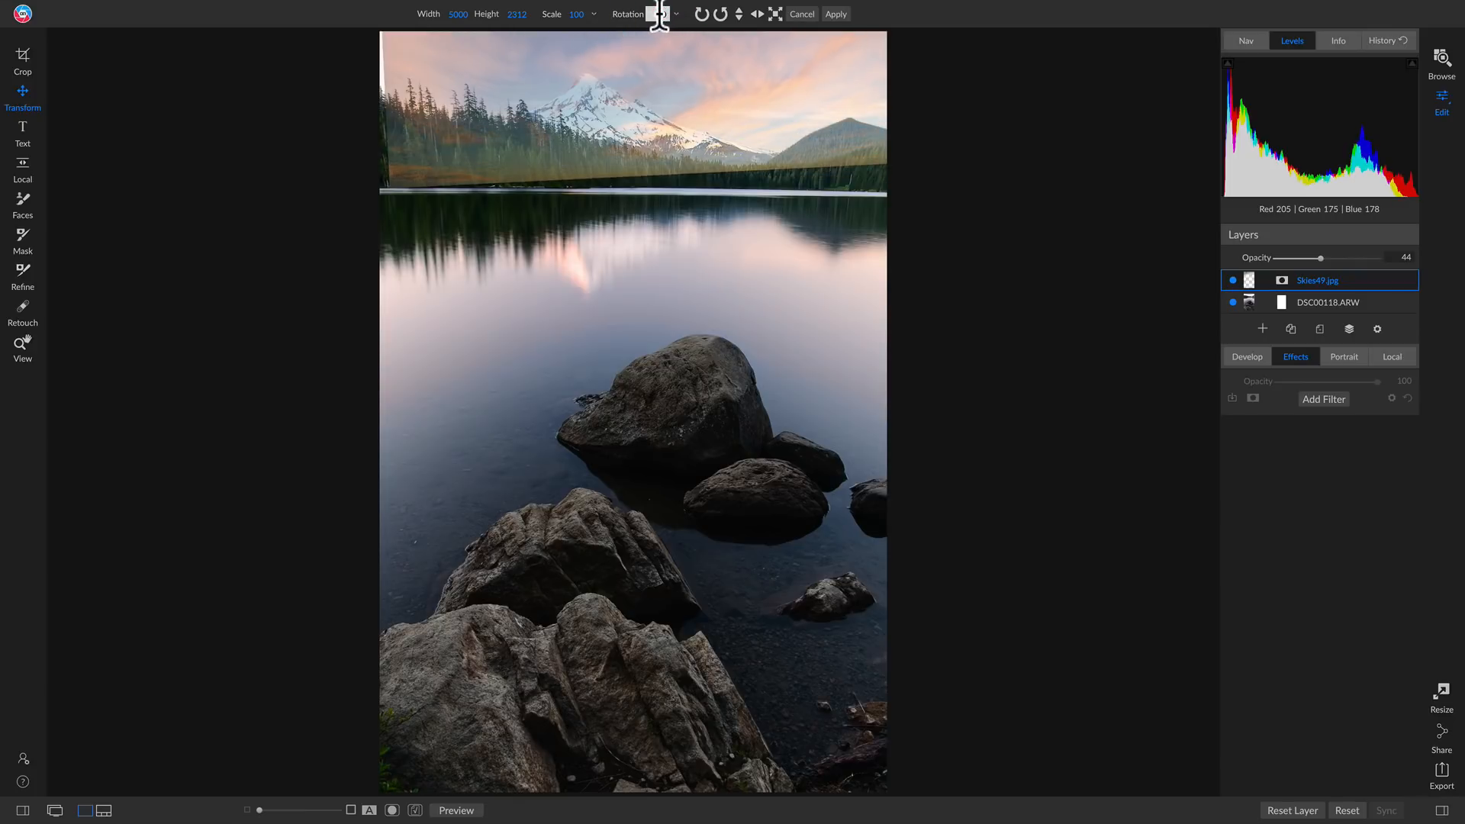
{"action": "left_click_drag", "start_coordinate": [660, 15], "coordinate": [695, 14]}
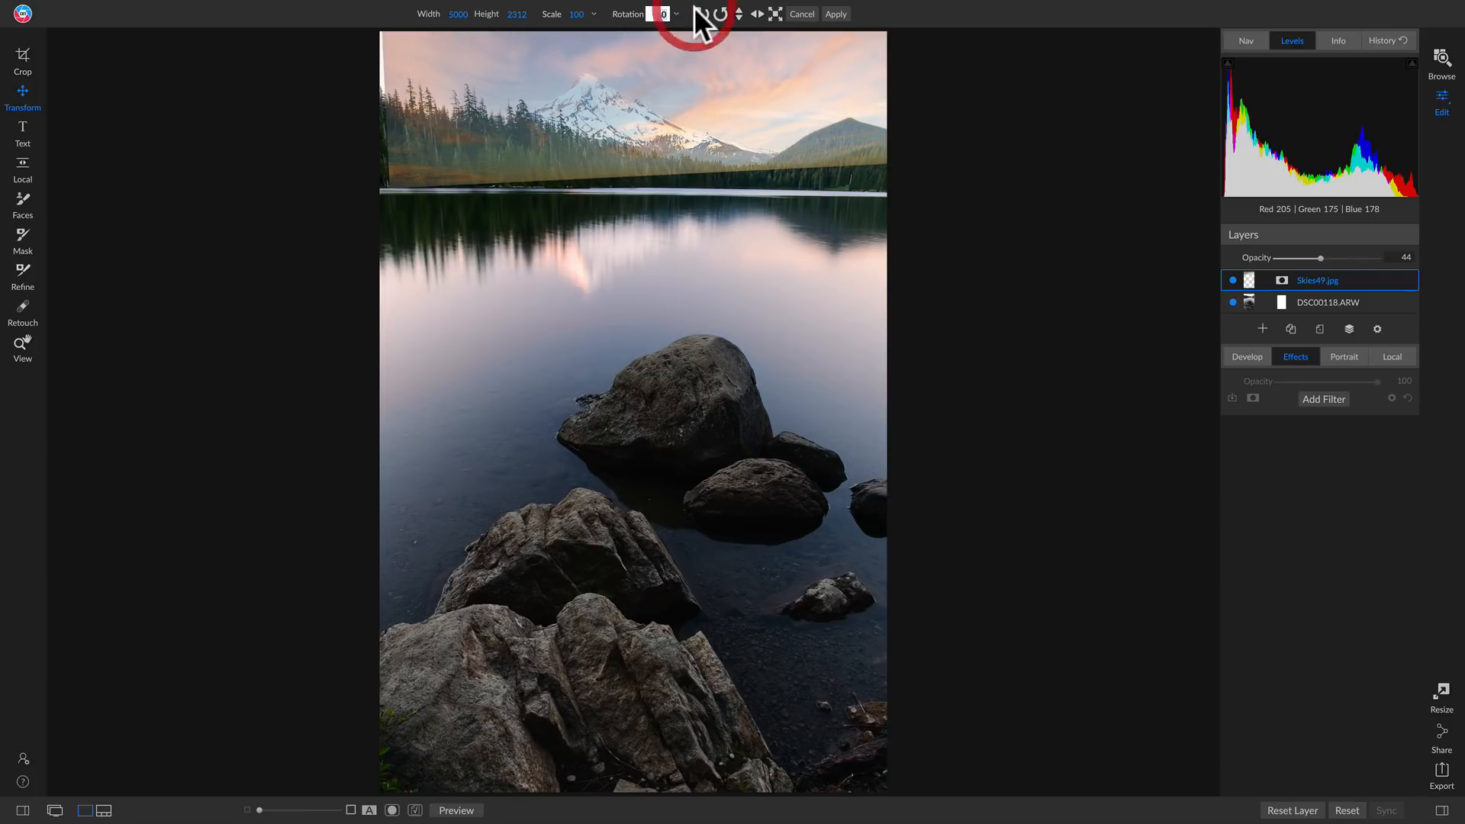
{"action": "type", "text": "1"}
{"action": "key", "text": "Return"}
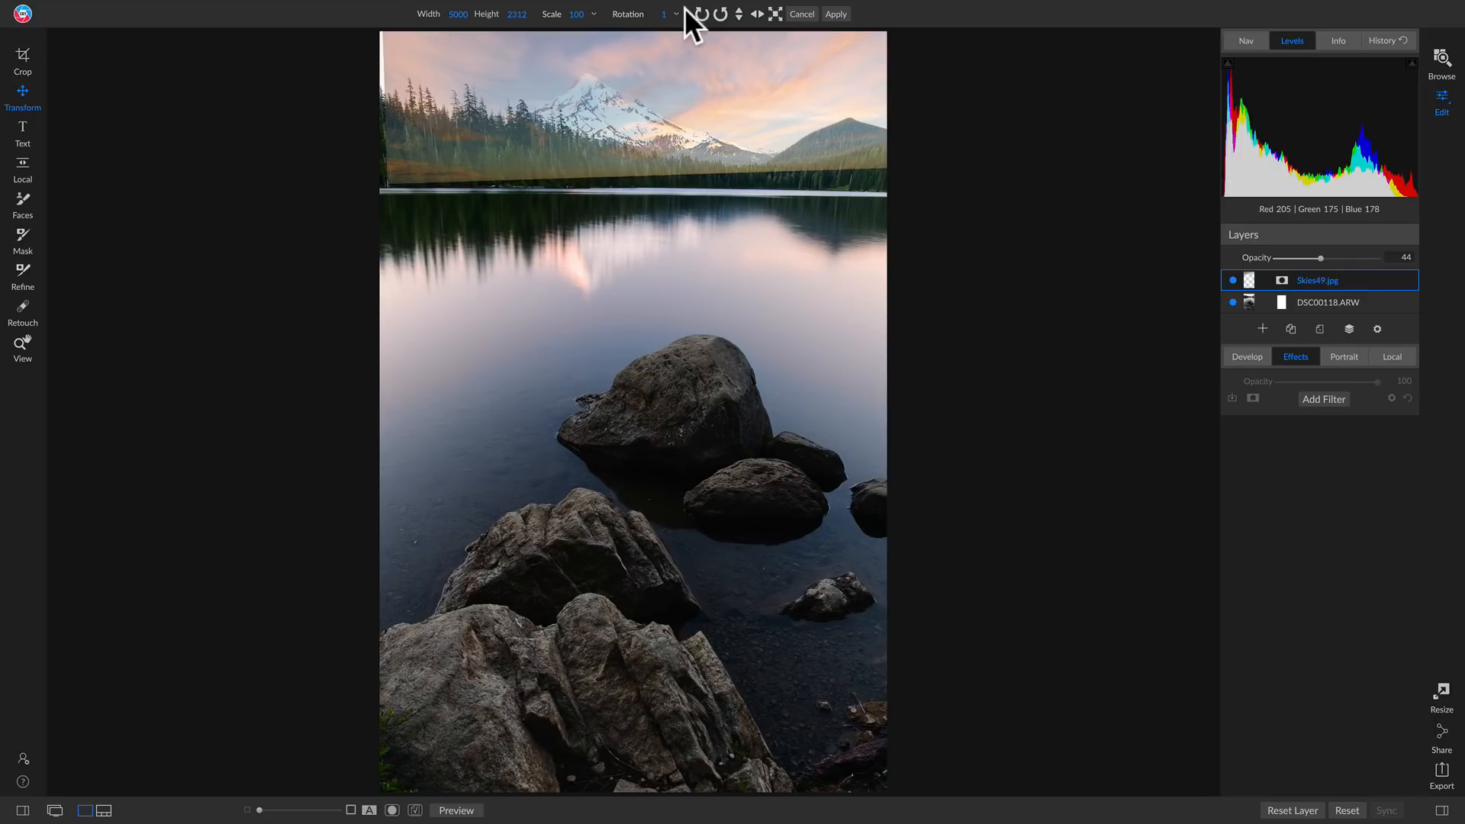
Rotate the sky layer to 4 over the mountain and far shore, and set its opacity to 48
{"action": "left_click_drag", "start_coordinate": [628, 15], "coordinate": [557, 70]}
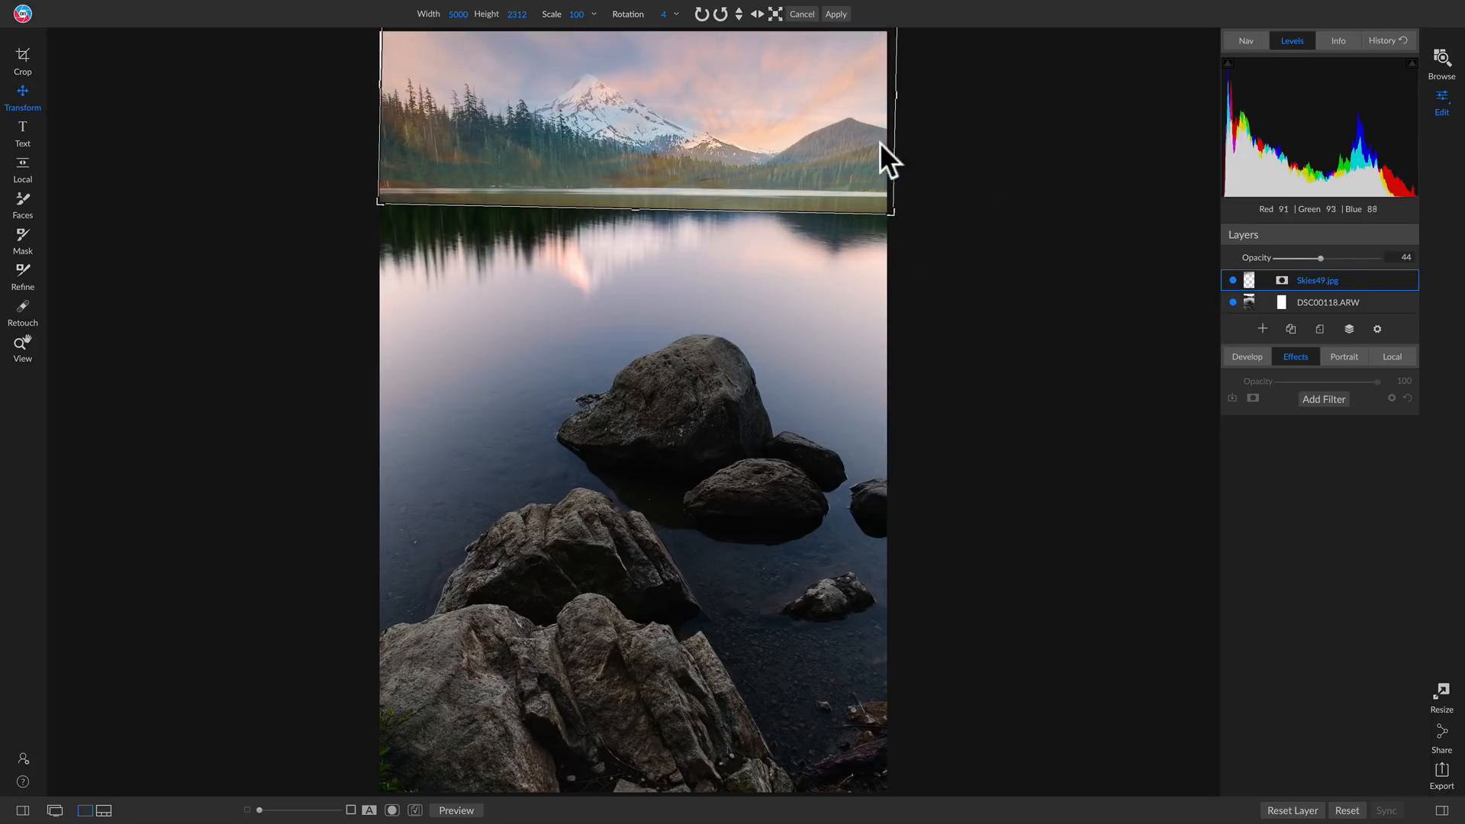
{"action": "mouse_move", "coordinate": [1321, 258]}
{"action": "left_mouse_down"}
{"action": "mouse_move", "coordinate": [1306, 259]}
{"action": "mouse_move", "coordinate": [1323, 259]}
{"action": "left_mouse_up"}
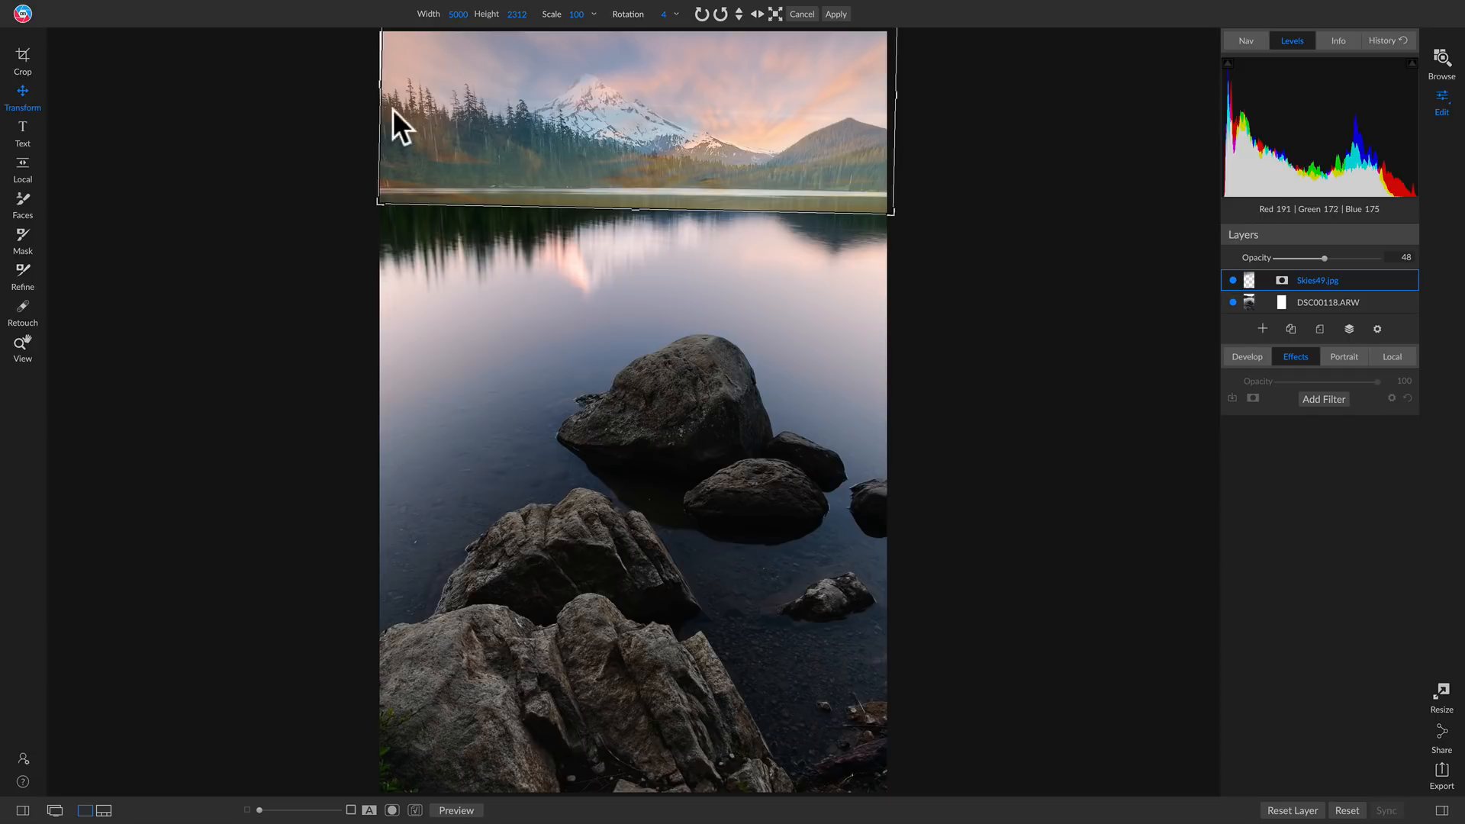
Flip the sky layer horizontally and reposition it so its lower edge sits near the far shoreline
{"action": "left_click", "coordinate": [754, 14]}
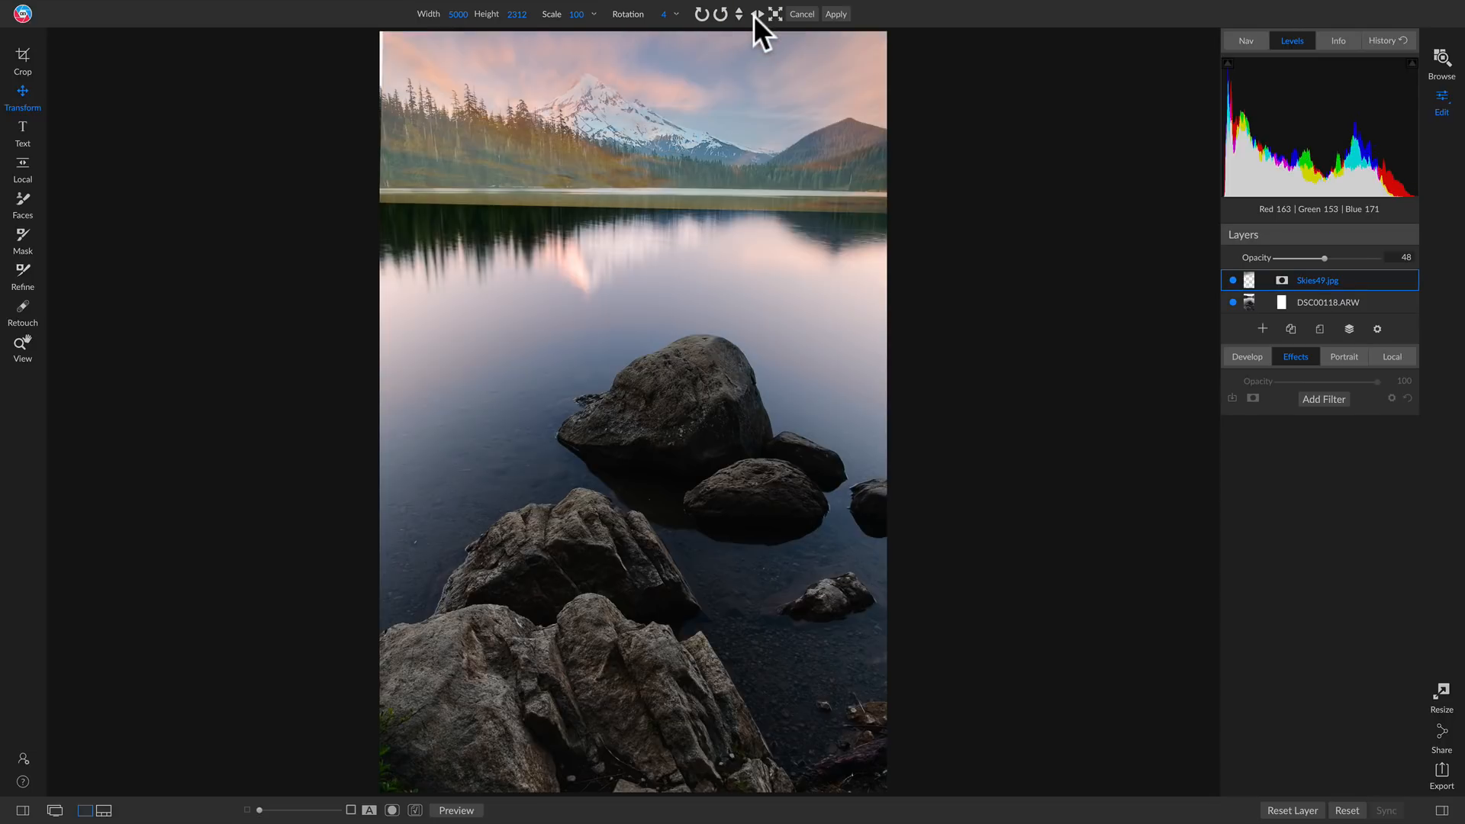
{"action": "left_click", "coordinate": [562, 115]}
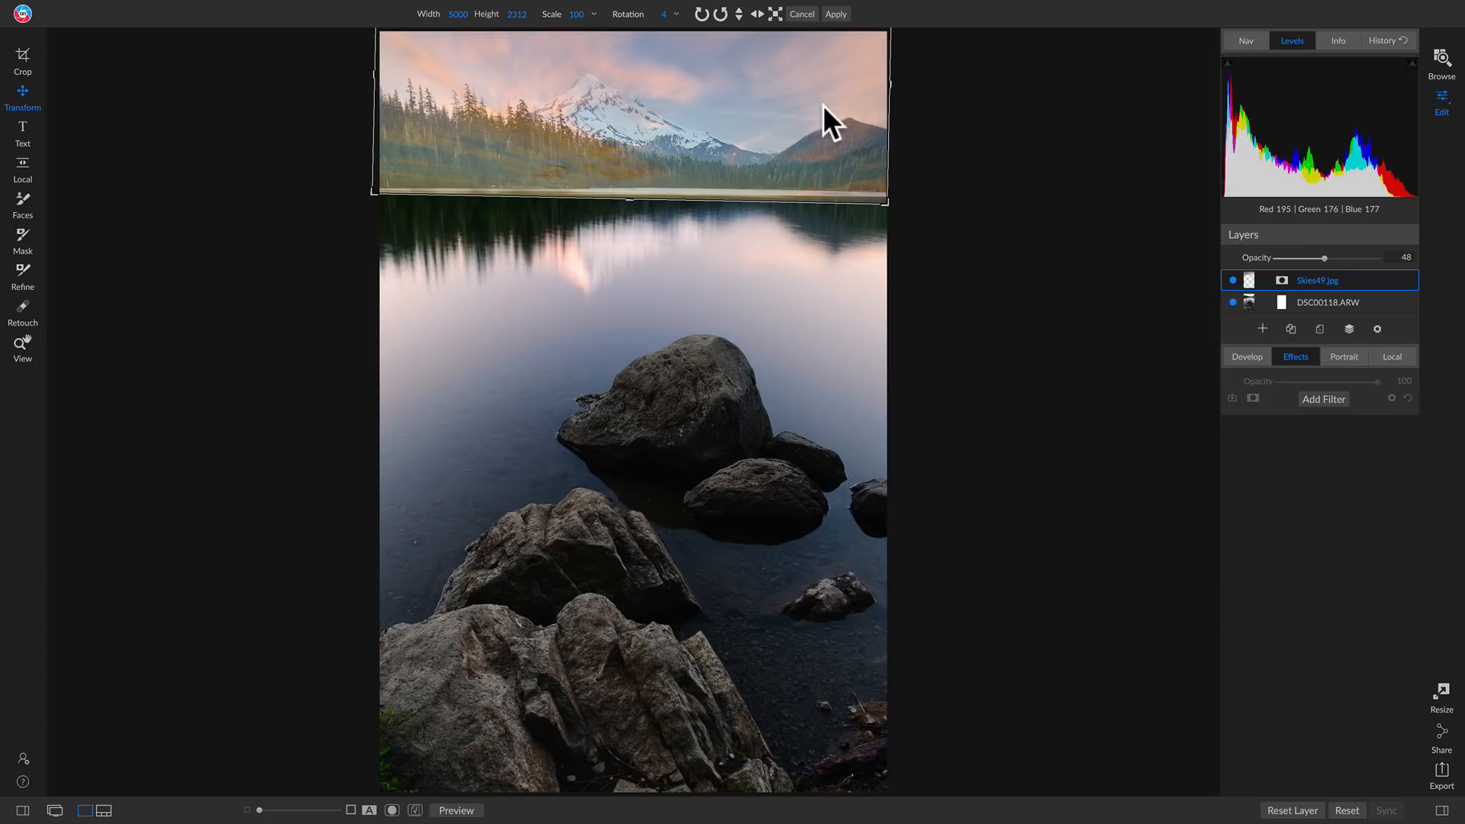
{"action": "left_click_drag", "start_coordinate": [784, 152], "coordinate": [785, 151]}
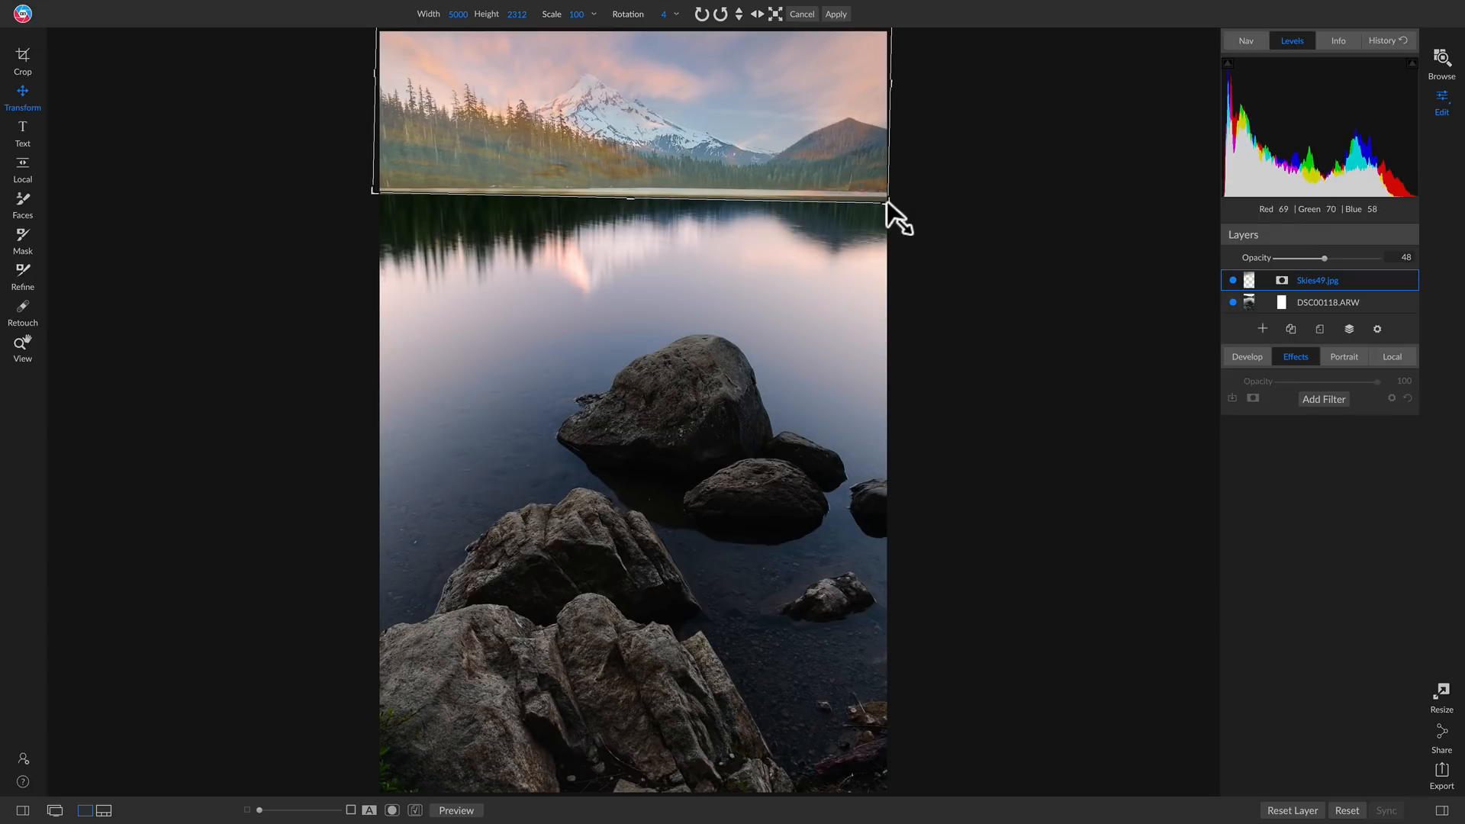
Enlarge the sky layer to 5284 by 2443 and move it up so it ends just above the shoreline
{"action": "left_click_drag", "start_coordinate": [884, 202], "coordinate": [916, 217]}
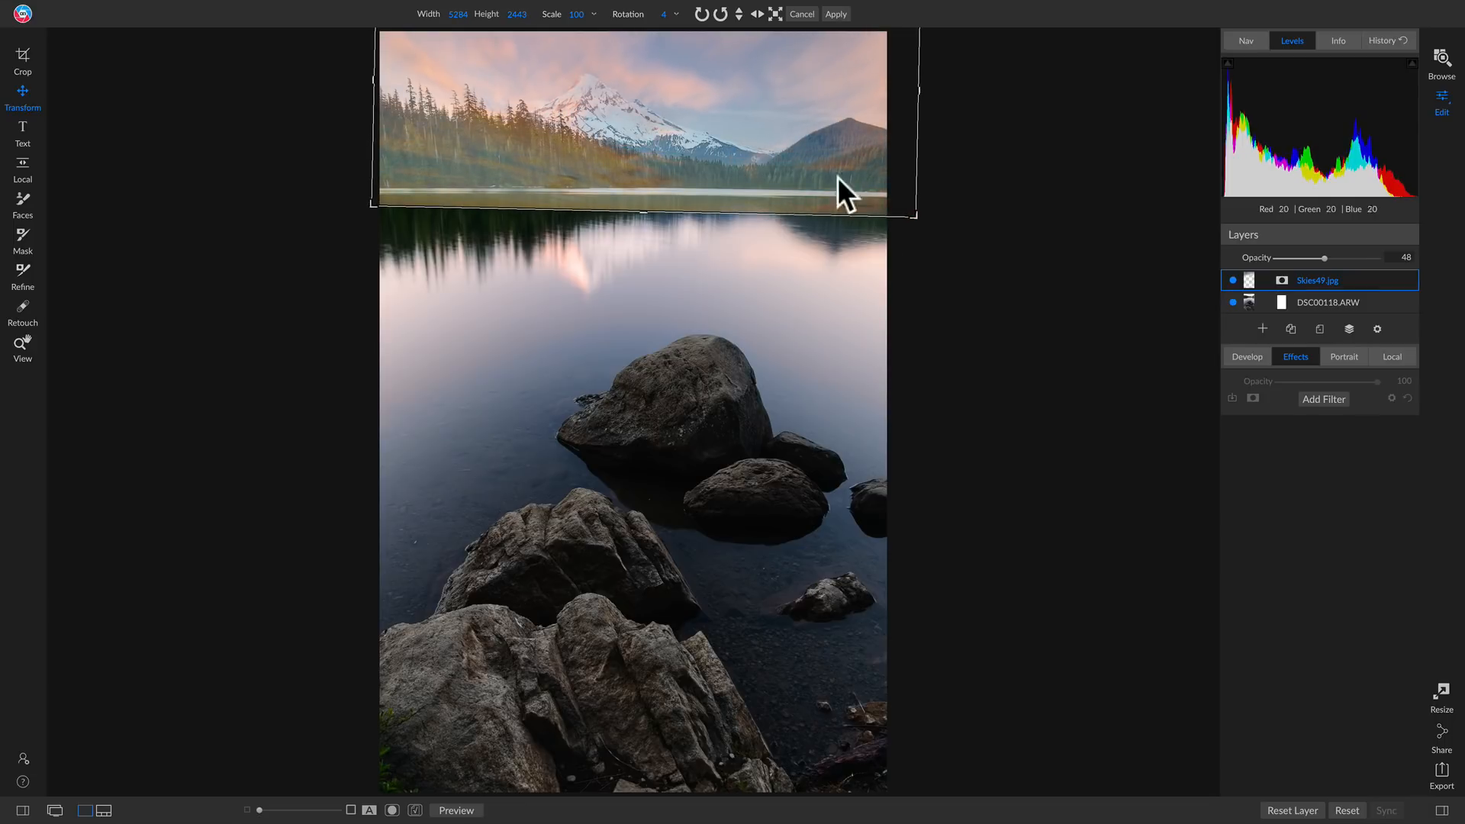
{"action": "left_click", "coordinate": [758, 156]}
{"action": "left_click_drag", "start_coordinate": [757, 156], "coordinate": [749, 121]}
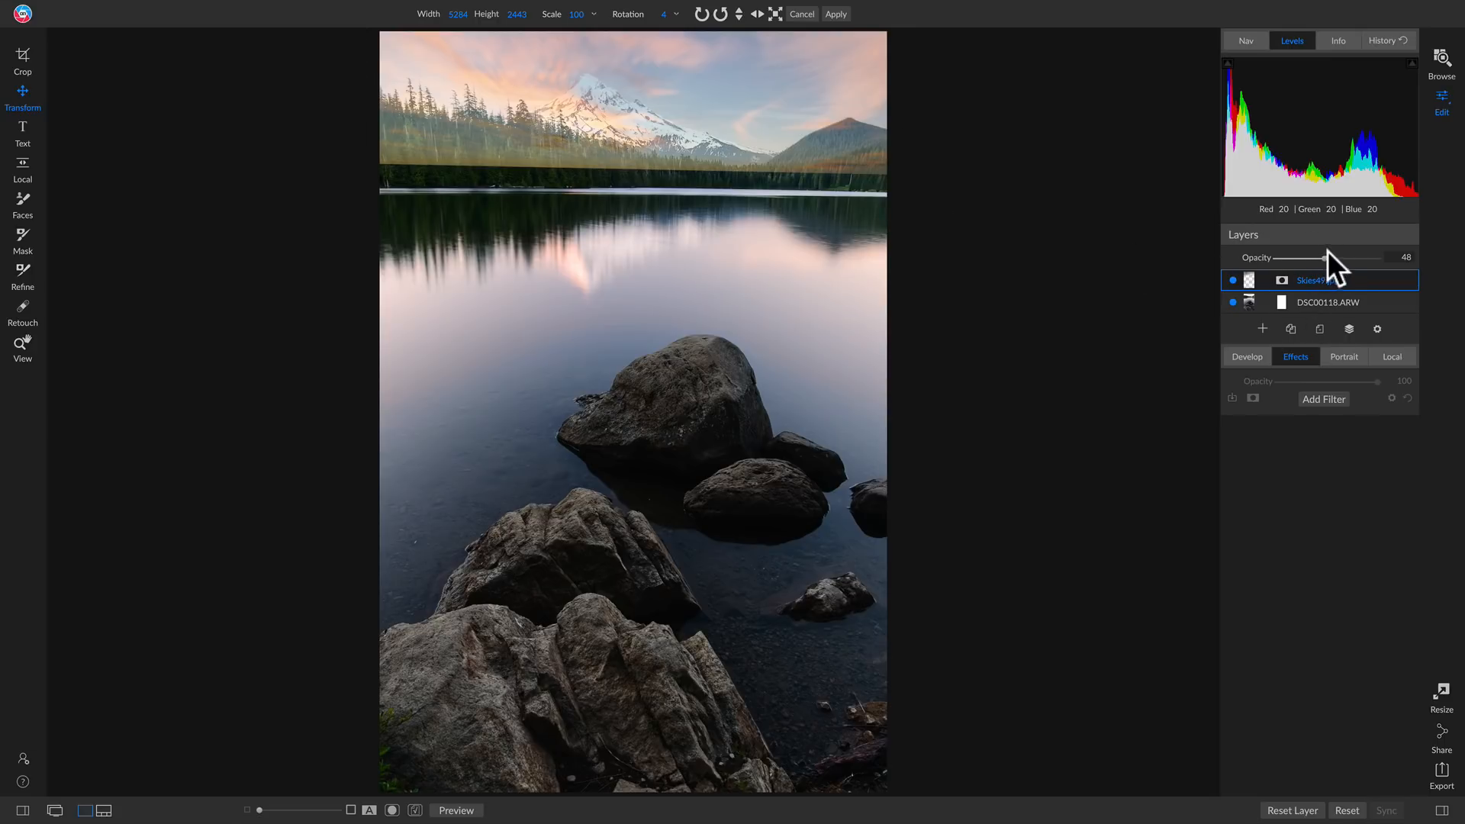
Set the sky layer's opacity to 100, move it beneath the DSC00118.ARW layer, and select the photo layer
{"action": "left_click_drag", "start_coordinate": [1324, 258], "coordinate": [1324, 305]}
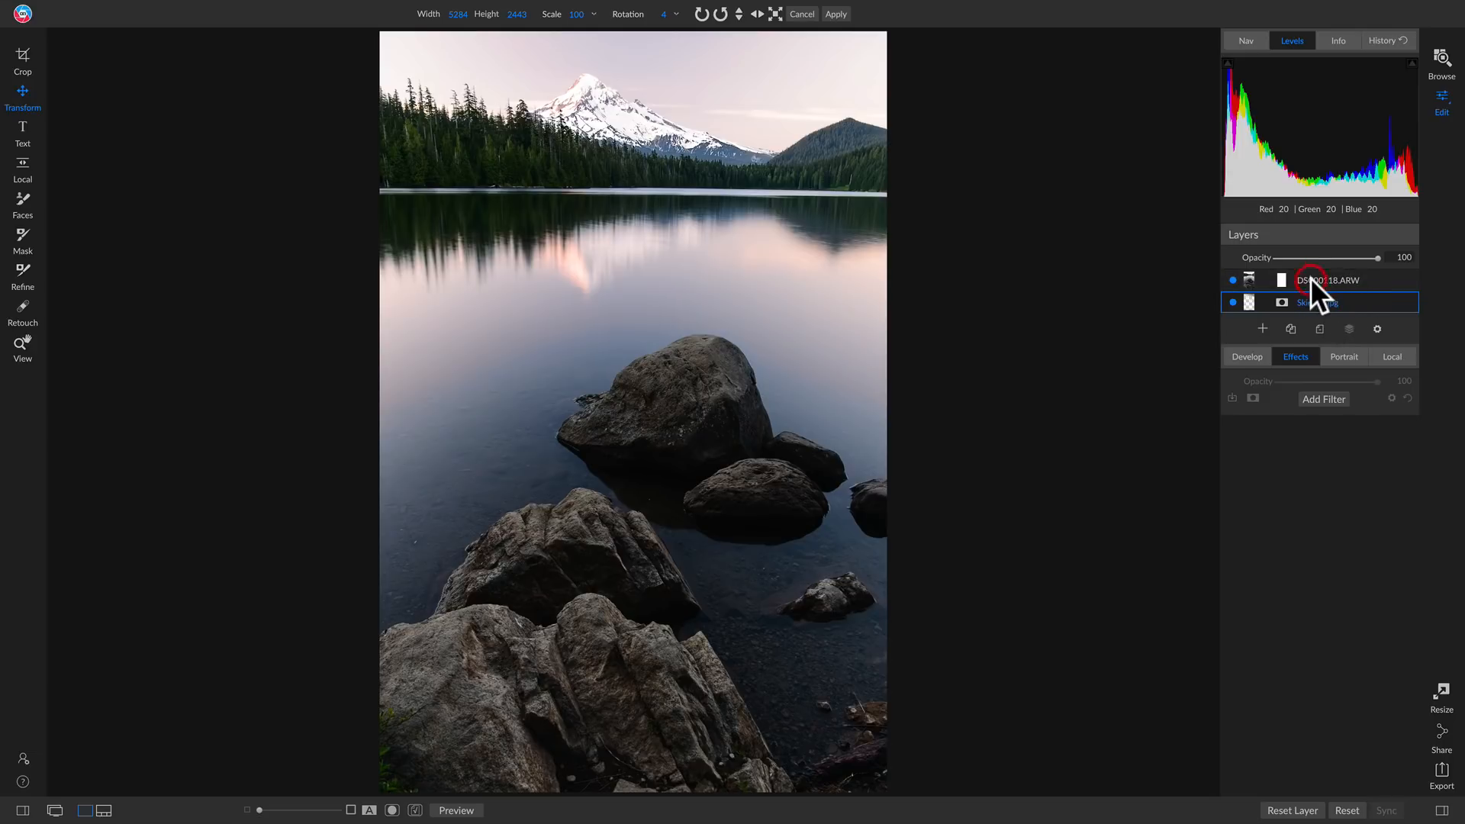
{"action": "left_click", "coordinate": [1314, 279]}
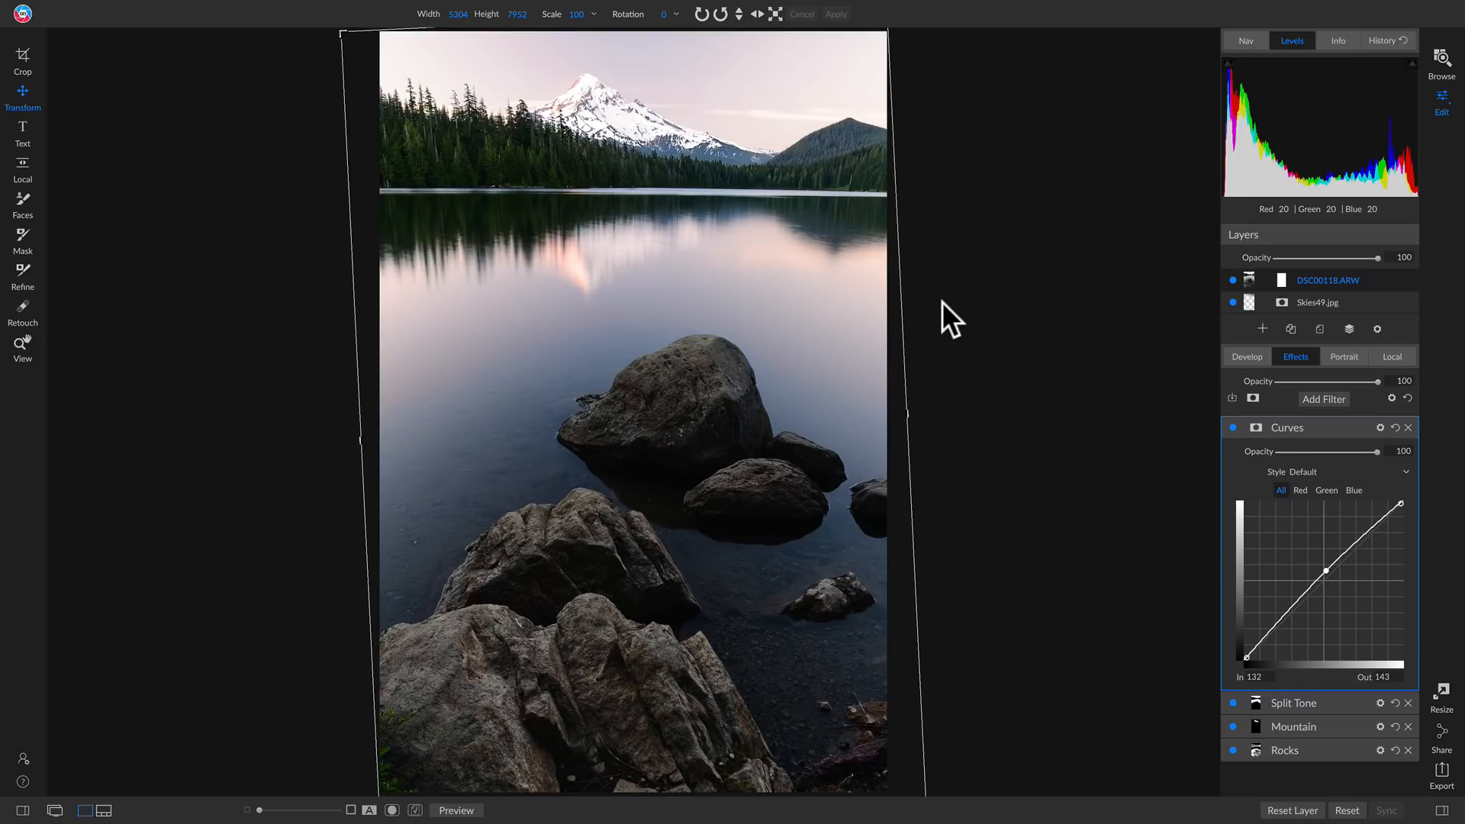
Set the masking brush to Paint Out with Perfect Brush enabled and a size of 1400
{"action": "key", "text": "b"}
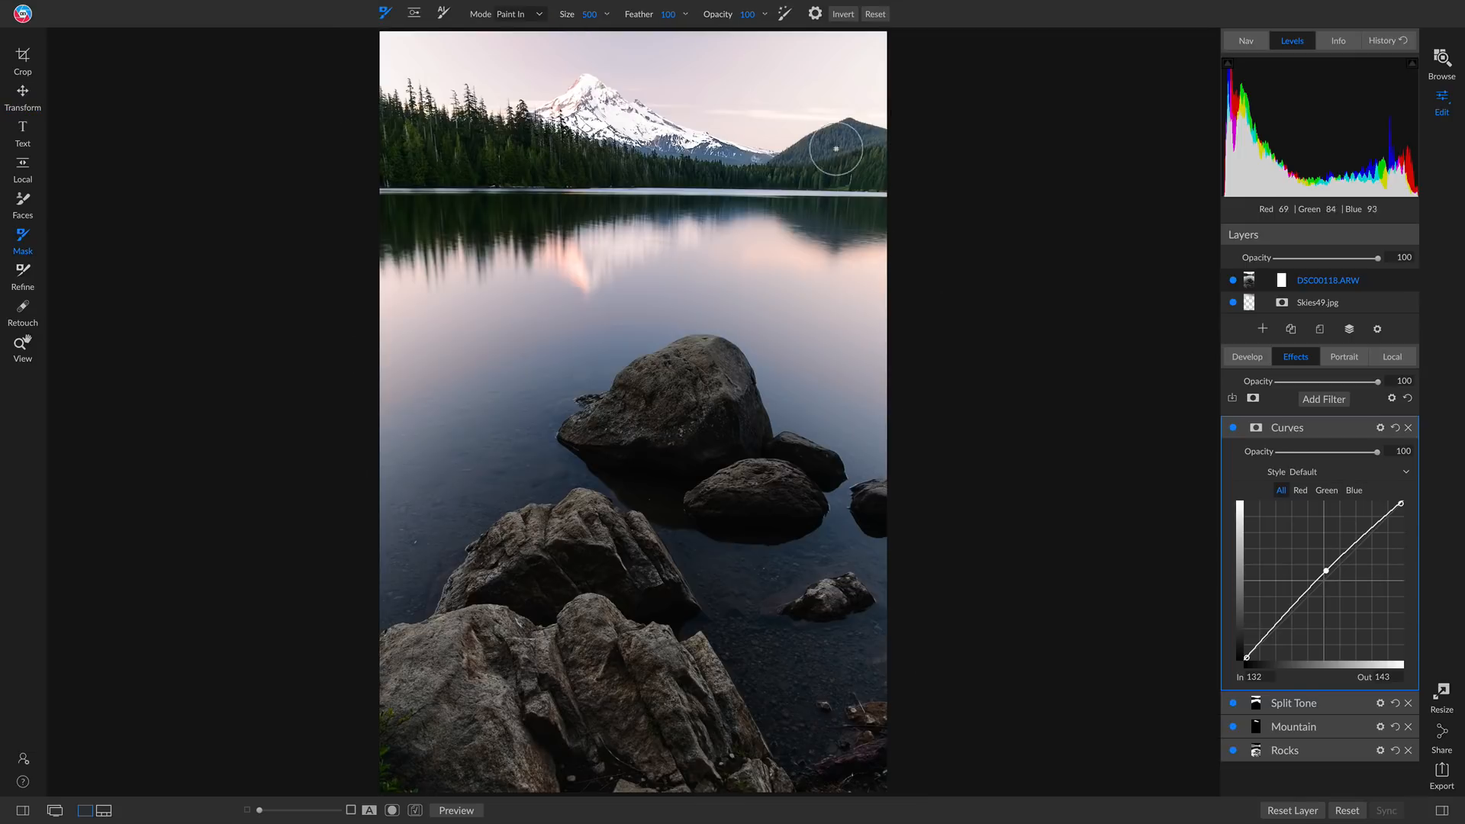
{"action": "left_click", "coordinate": [785, 14]}
{"action": "left_click", "coordinate": [510, 14]}
{"action": "left_click", "coordinate": [515, 32]}
{"action": "left_click", "coordinate": [523, 31]}
{"action": "key", "text": "bracketright"}
{"action": "key", "text": "bracketright"}
{"action": "key", "text": "bracketright"}
{"action": "key", "text": "bracketright"}
{"action": "key", "text": "bracketright"}
{"action": "key", "text": "bracketright"}
{"action": "key", "text": "bracketright"}
{"action": "key", "text": "bracketright"}
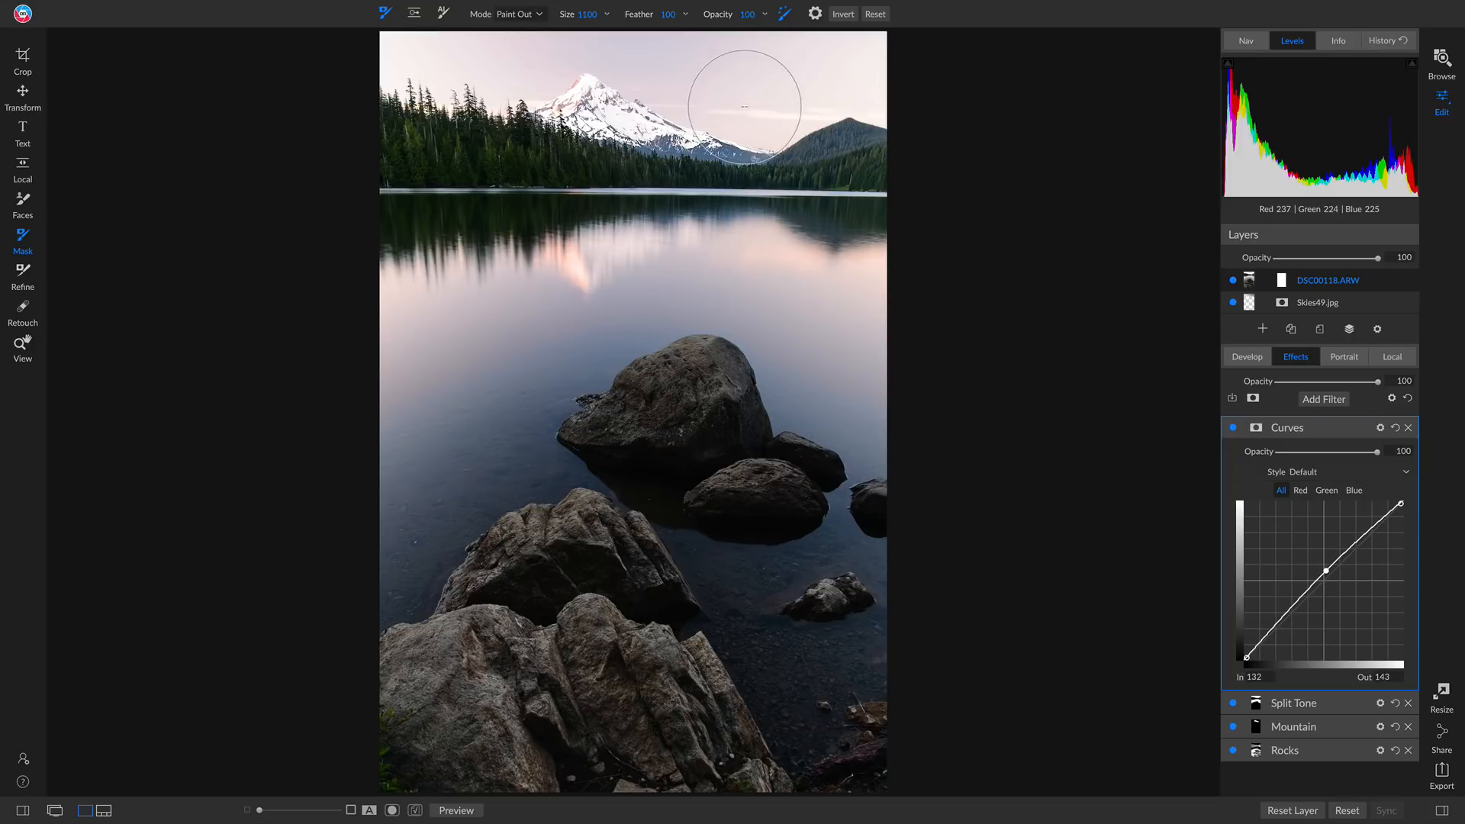
{"action": "key", "text": "bracketright"}
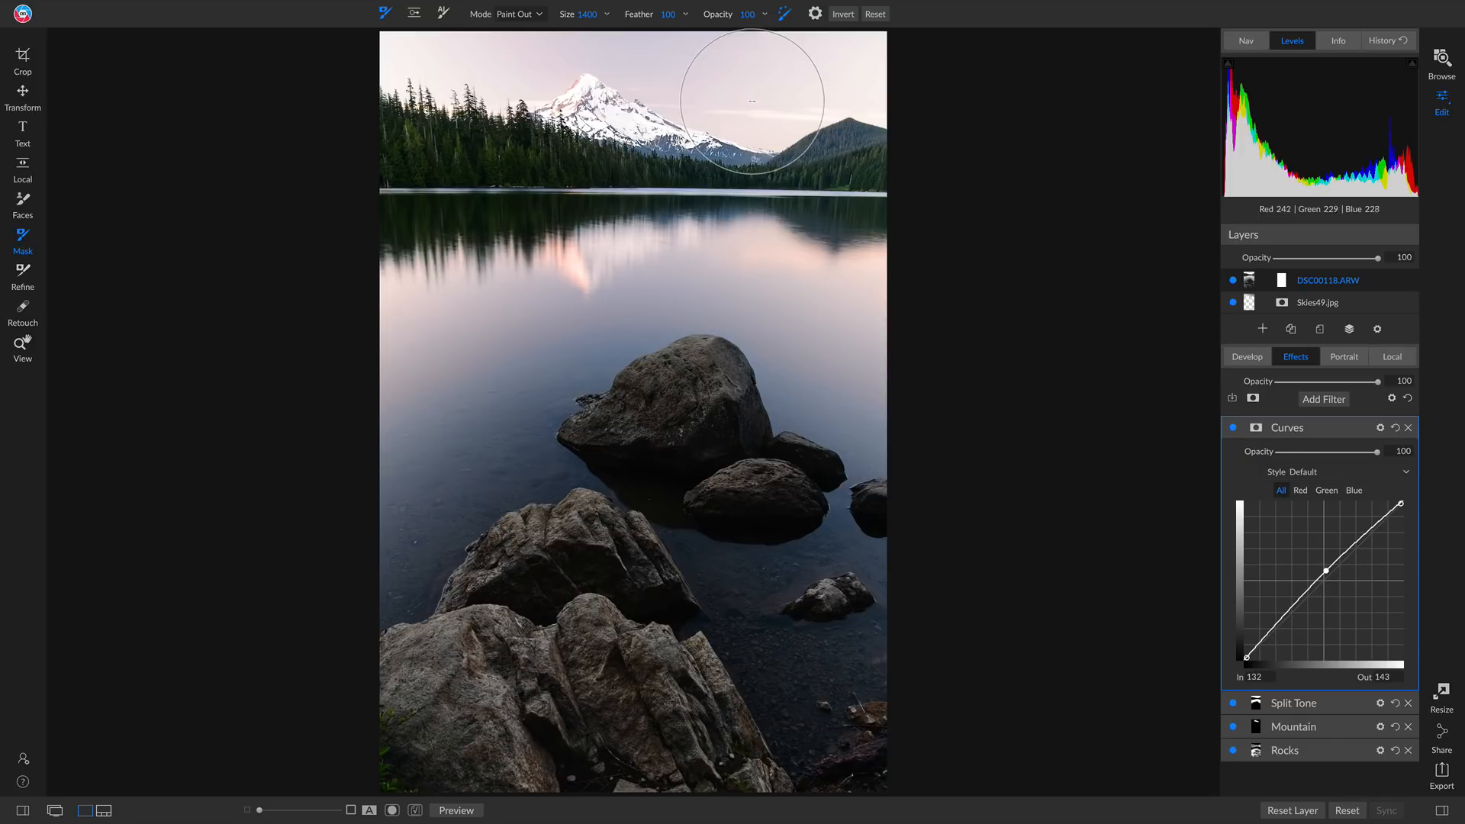
Paint out the original sky on the DSC00118.ARW layer mask, sweeping above the treeline, mountain and far hill
{"action": "left_click", "coordinate": [790, 75]}
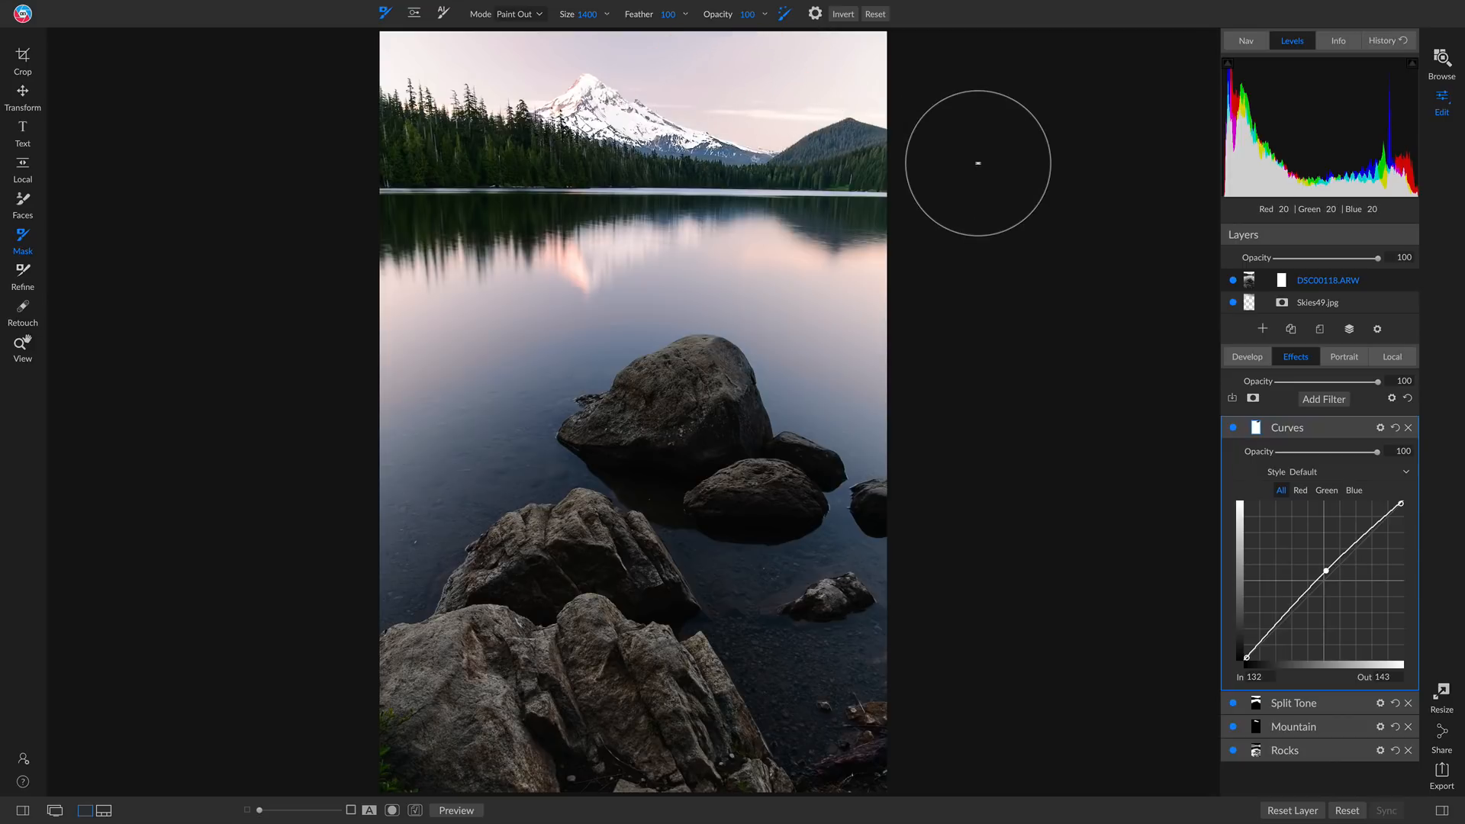
{"action": "left_click", "coordinate": [1280, 279]}
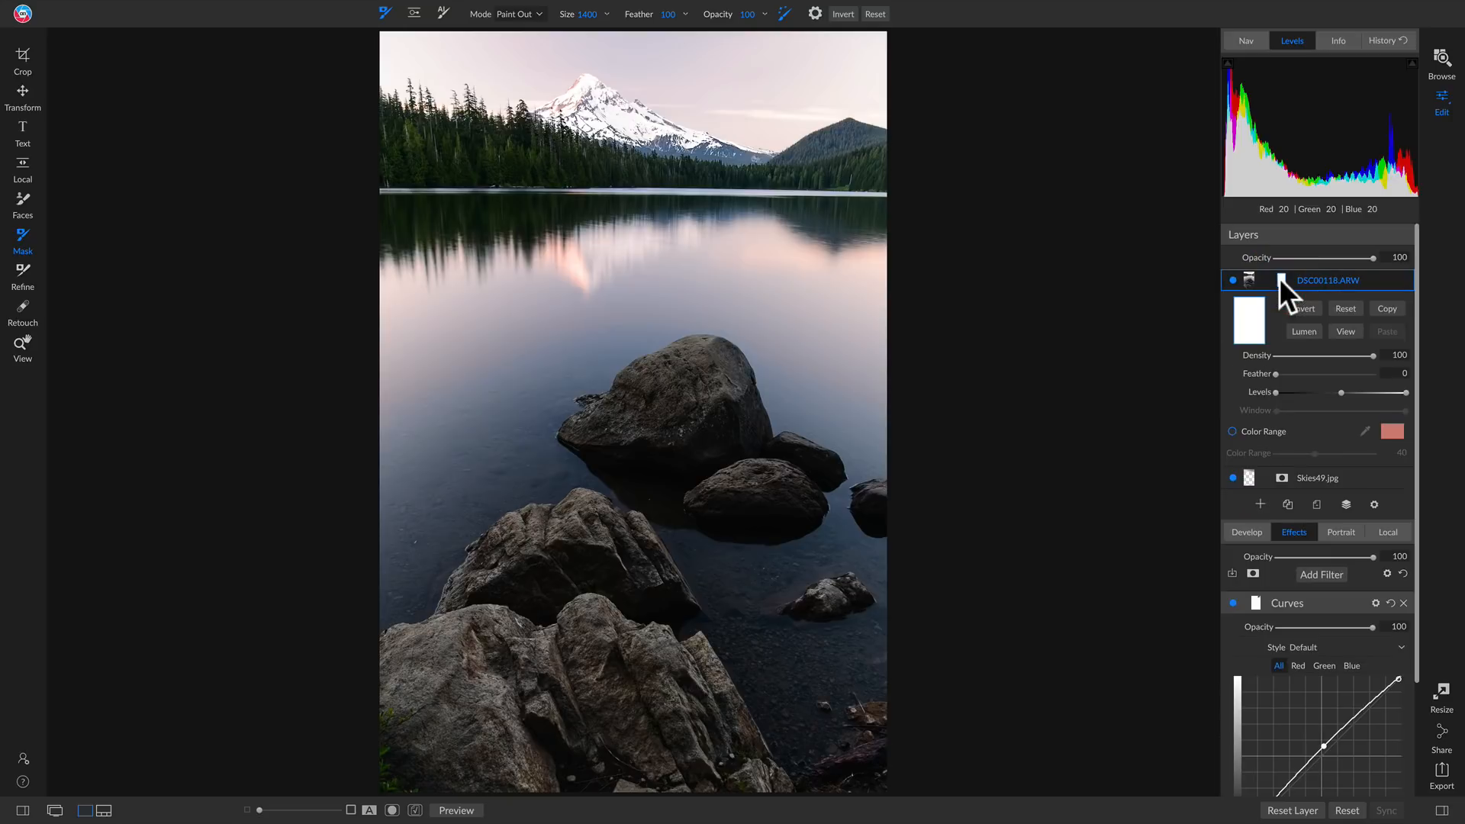
{"action": "left_click", "coordinate": [716, 89]}
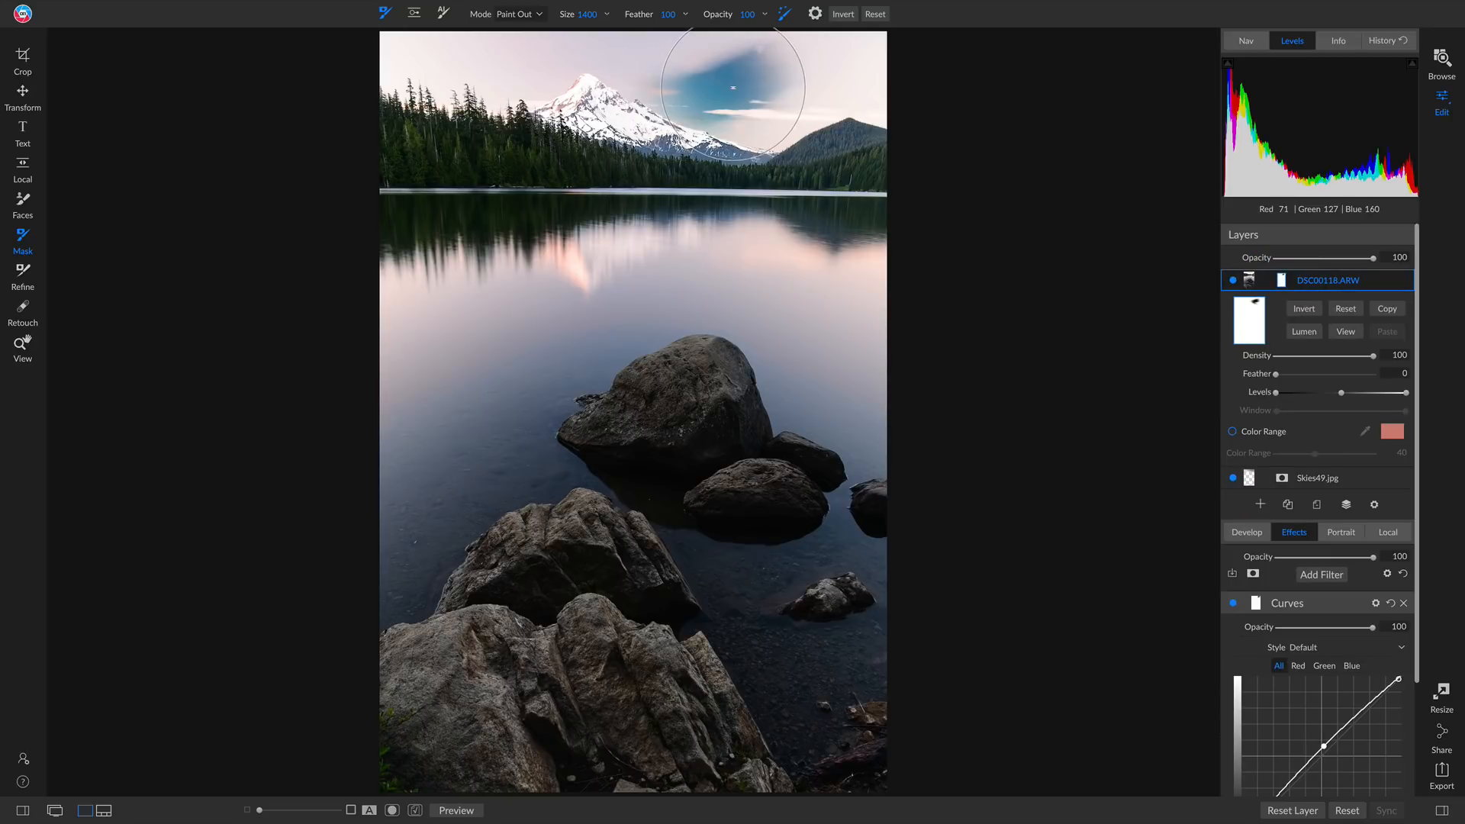
{"action": "mouse_move", "coordinate": [721, 89]}
{"action": "left_mouse_down"}
{"action": "mouse_move", "coordinate": [770, 91]}
{"action": "mouse_move", "coordinate": [776, 105]}
{"action": "mouse_move", "coordinate": [813, 79]}
{"action": "mouse_move", "coordinate": [895, 65]}
{"action": "mouse_move", "coordinate": [713, 66]}
{"action": "mouse_move", "coordinate": [588, 42]}
{"action": "mouse_move", "coordinate": [533, 56]}
{"action": "mouse_move", "coordinate": [508, 81]}
{"action": "mouse_move", "coordinate": [473, 46]}
{"action": "mouse_move", "coordinate": [320, 42]}
{"action": "left_mouse_up"}
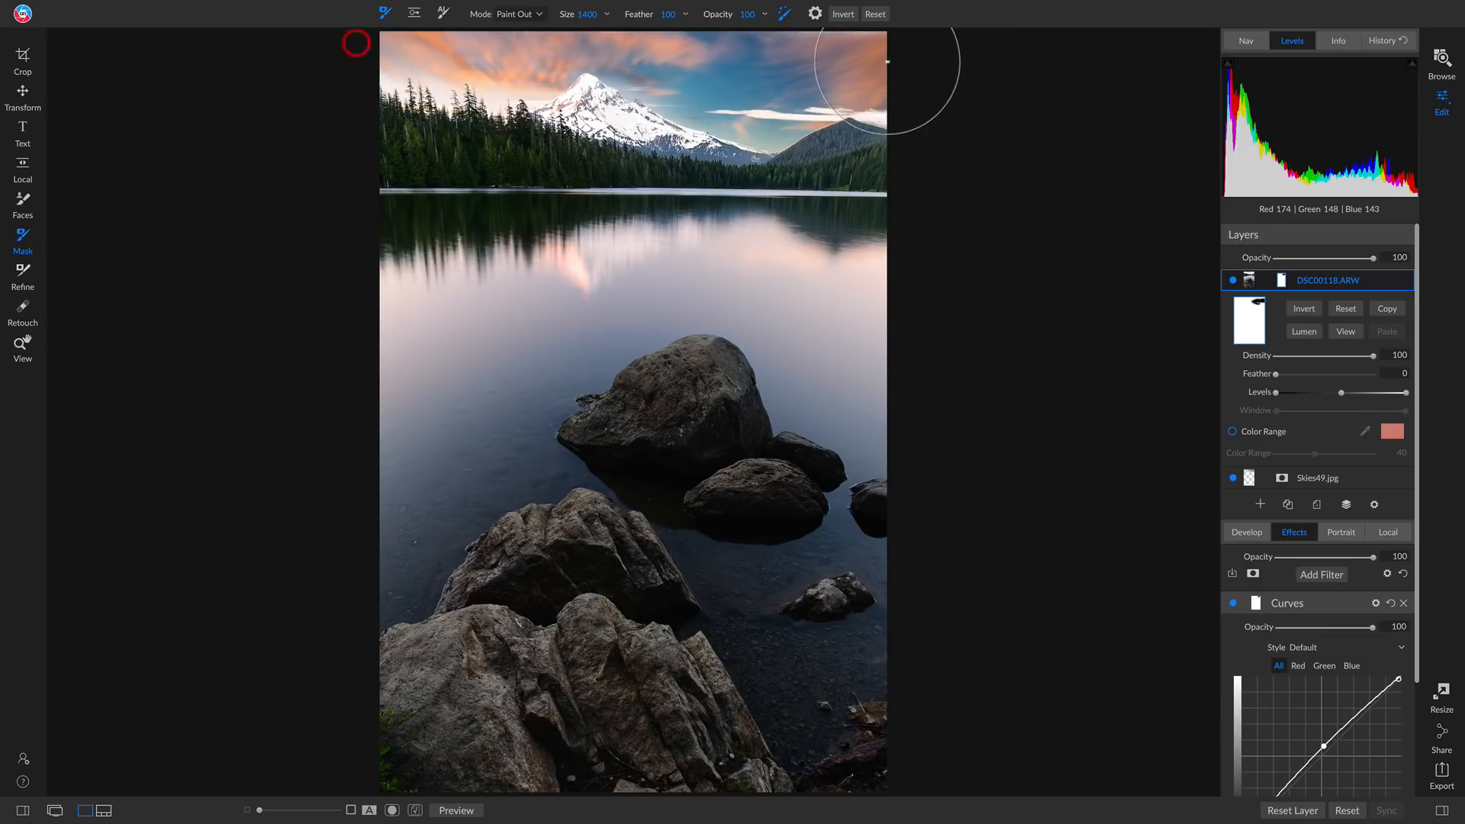
{"action": "mouse_move", "coordinate": [890, 114]}
{"action": "left_mouse_down"}
{"action": "mouse_move", "coordinate": [757, 113]}
{"action": "mouse_move", "coordinate": [877, 115]}
{"action": "left_mouse_up"}
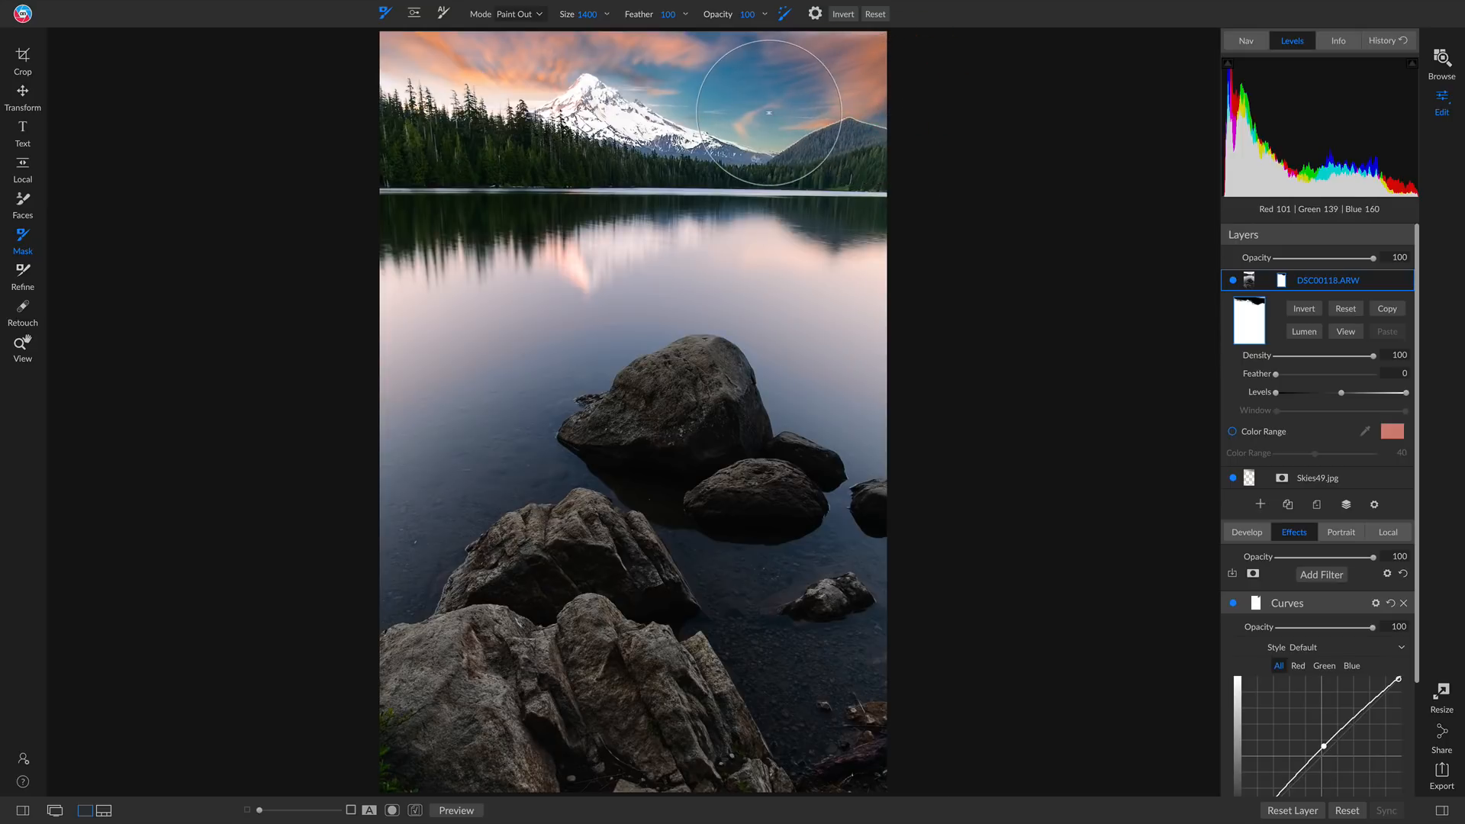
{"action": "left_click", "coordinate": [731, 115]}
{"action": "left_click_drag", "start_coordinate": [730, 115], "coordinate": [644, 90]}
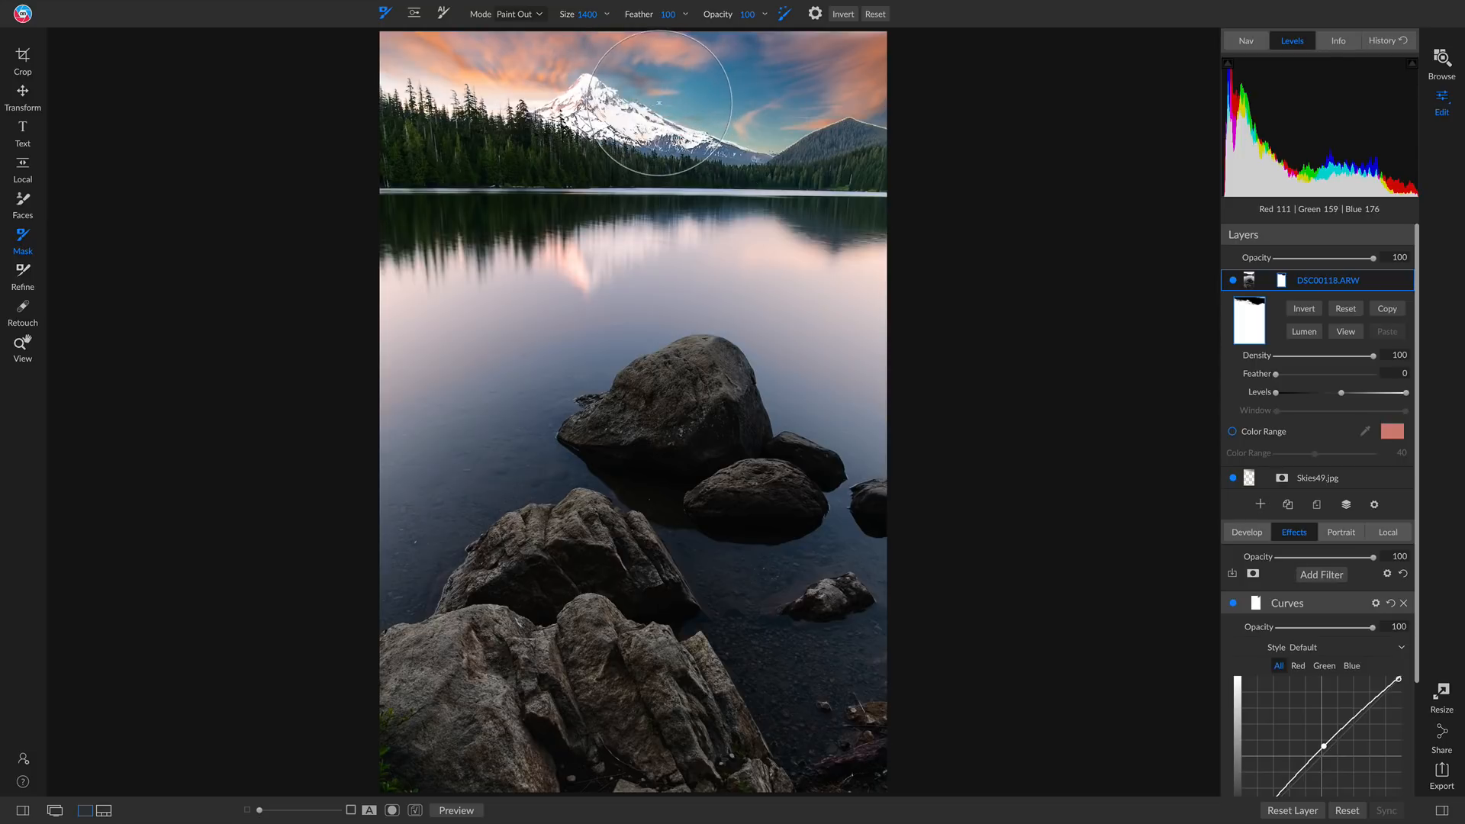
{"action": "left_click", "coordinate": [623, 87]}
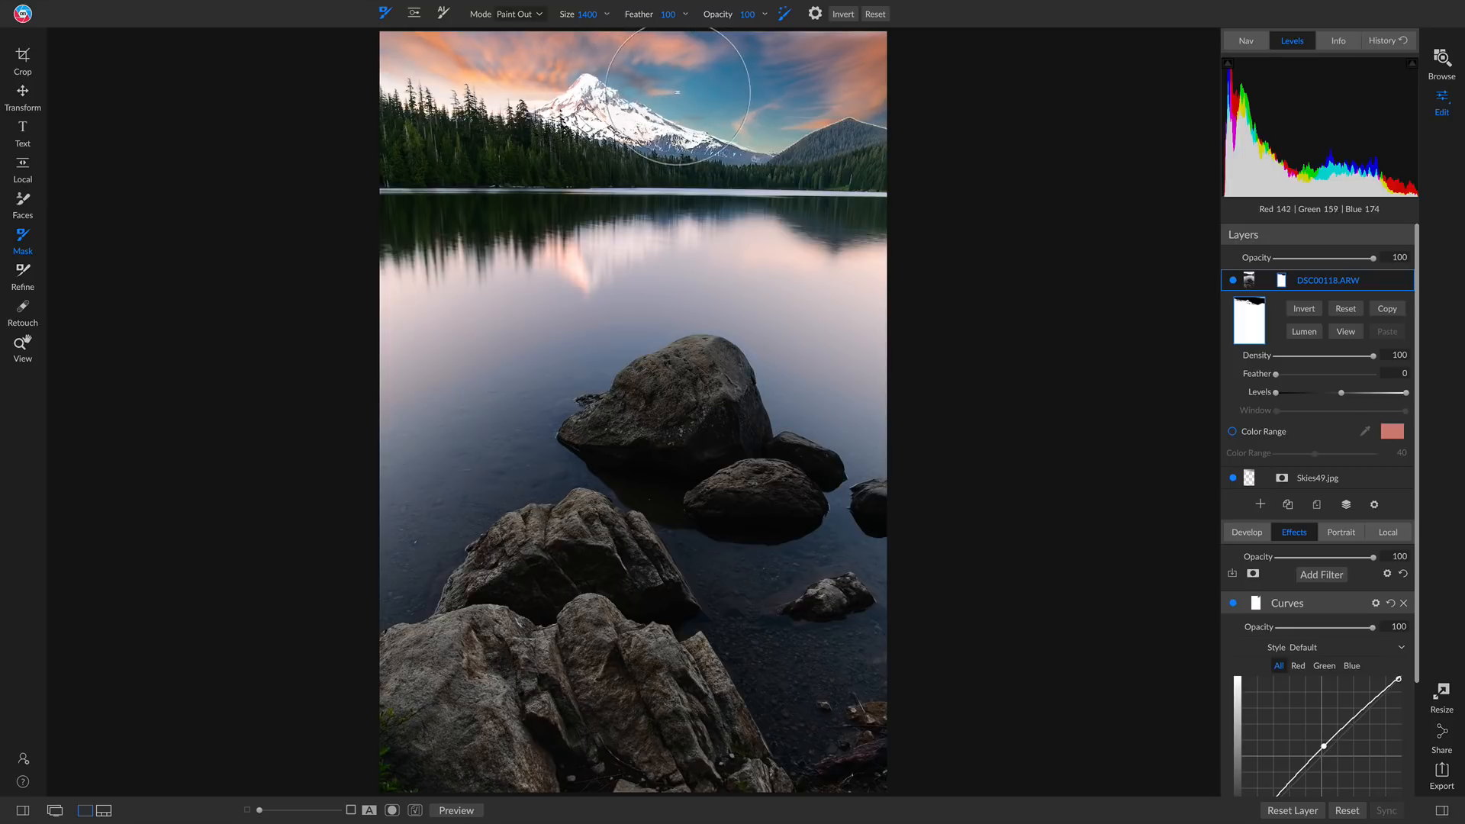
Switch the brush to Paint In and restore the snowy mountain and its lower ridge on the layer mask
{"action": "key", "text": "x"}
{"action": "left_click", "coordinate": [642, 120]}
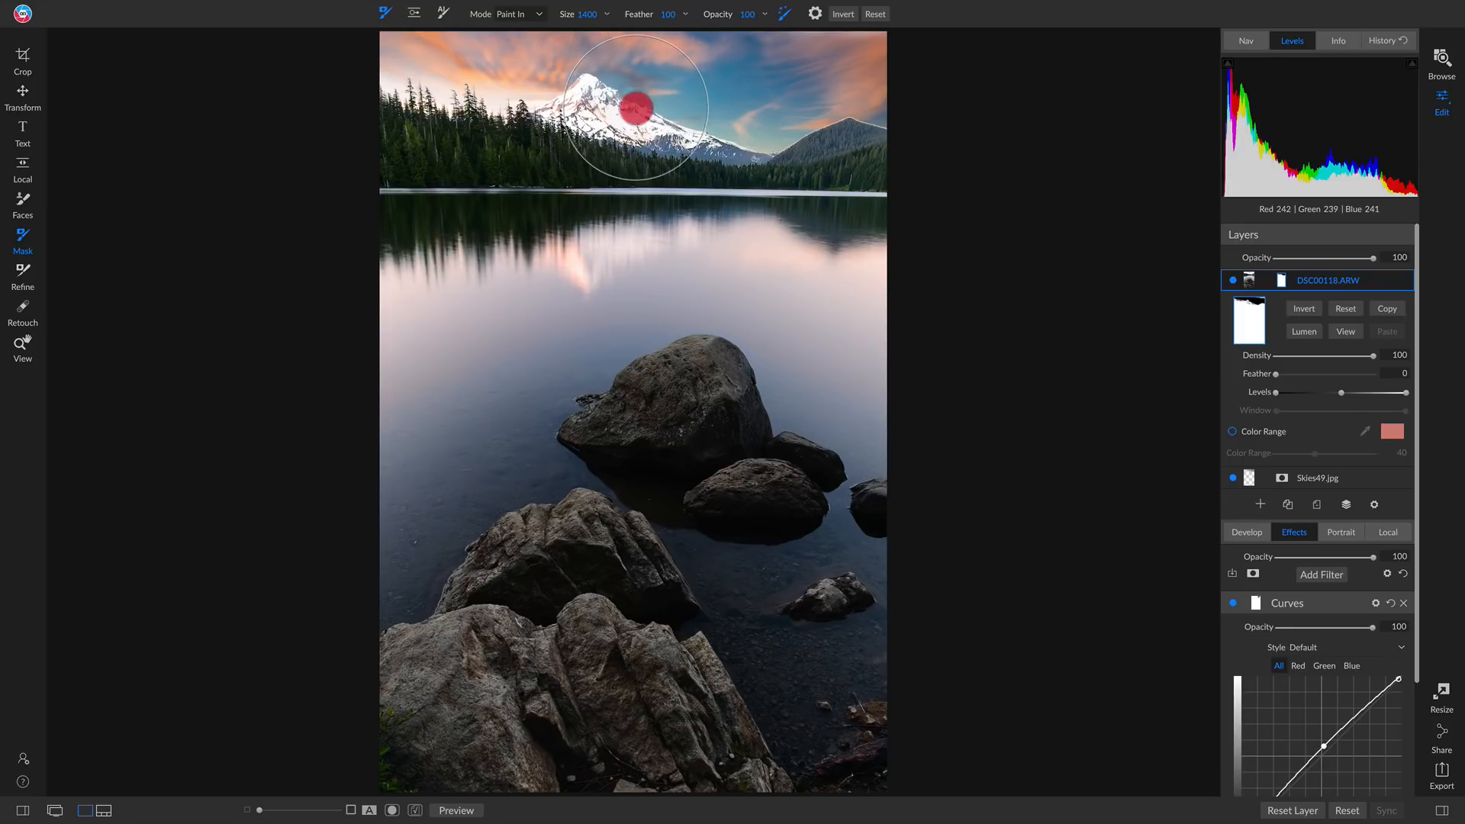
{"action": "left_click", "coordinate": [646, 118]}
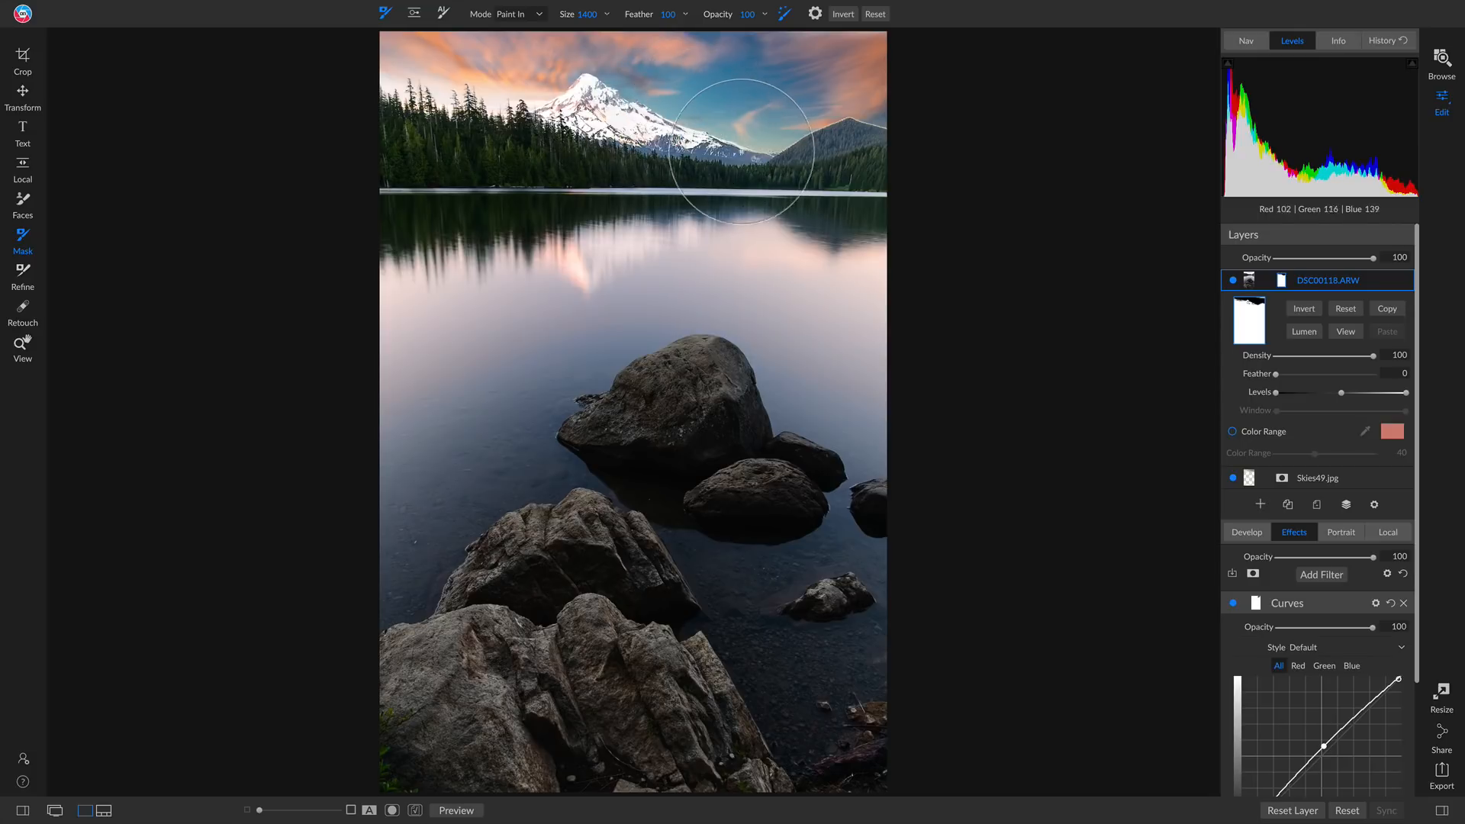
{"action": "left_click", "coordinate": [763, 153]}
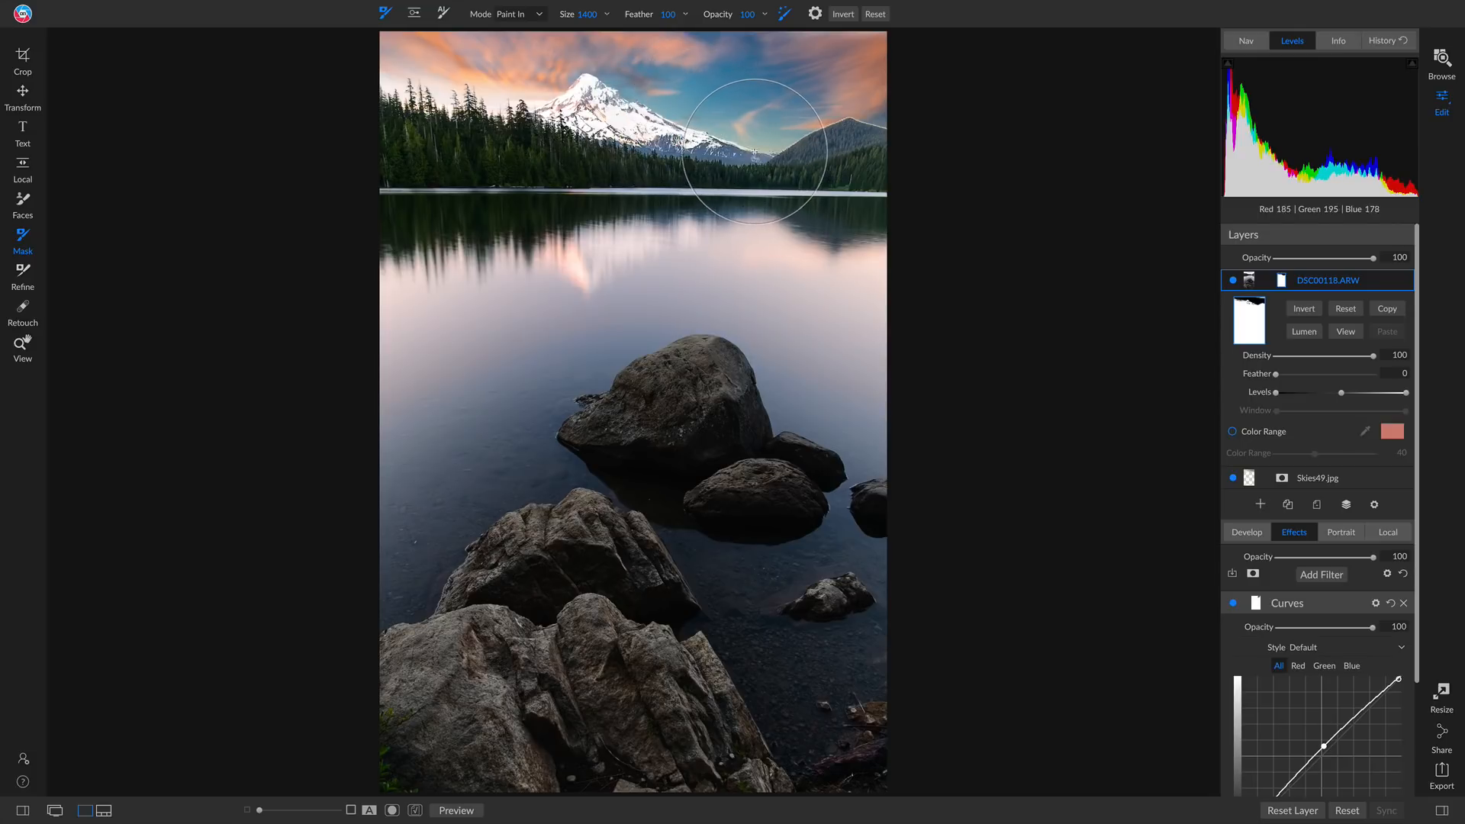
{"action": "left_click", "coordinate": [758, 151]}
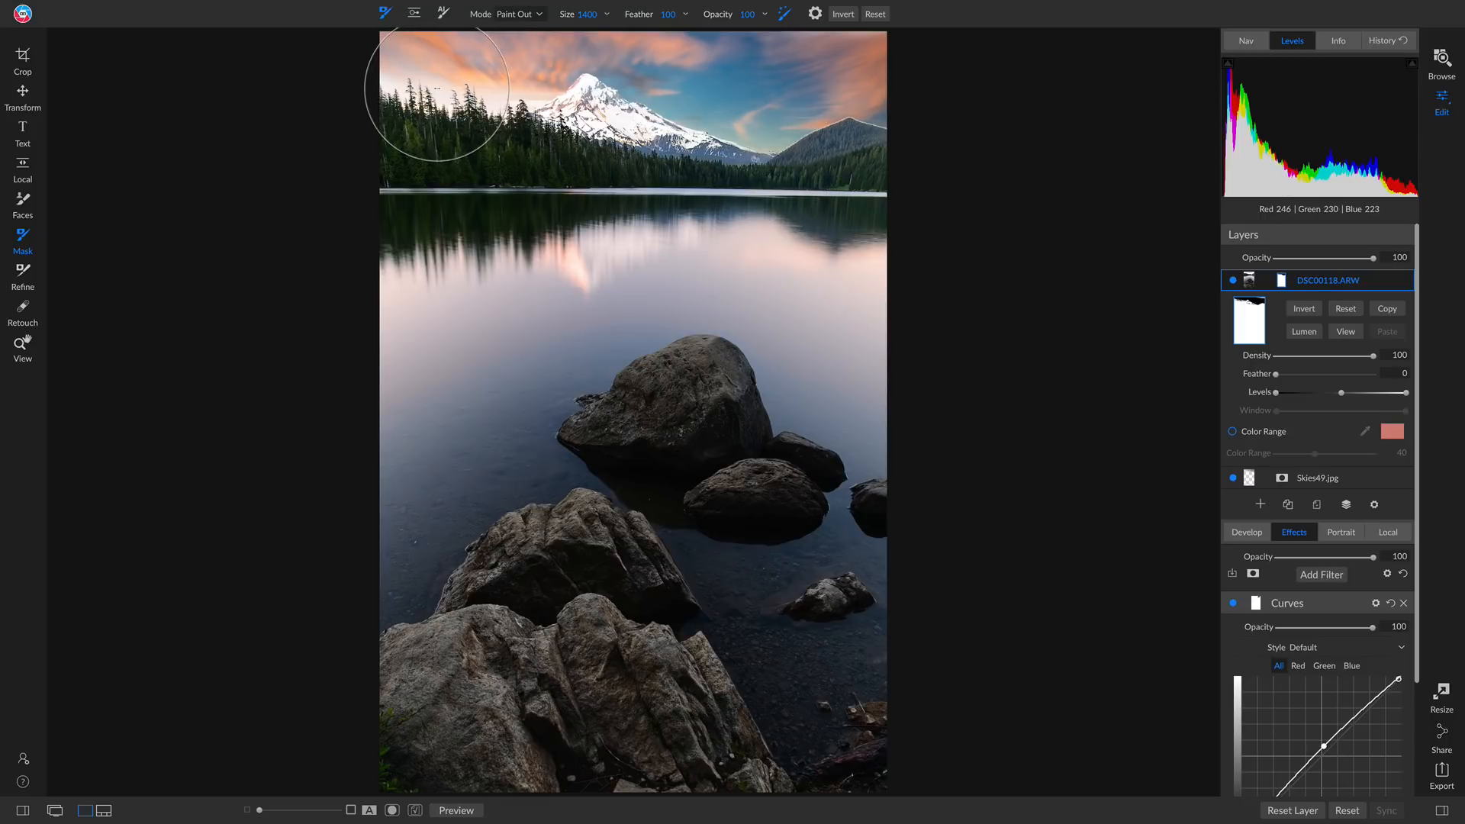
Paint out leftover bright sky along the treeline beside the mountain, reducing the brush size to 300 and turning off Perfect Brush
{"action": "left_click", "coordinate": [439, 87]}
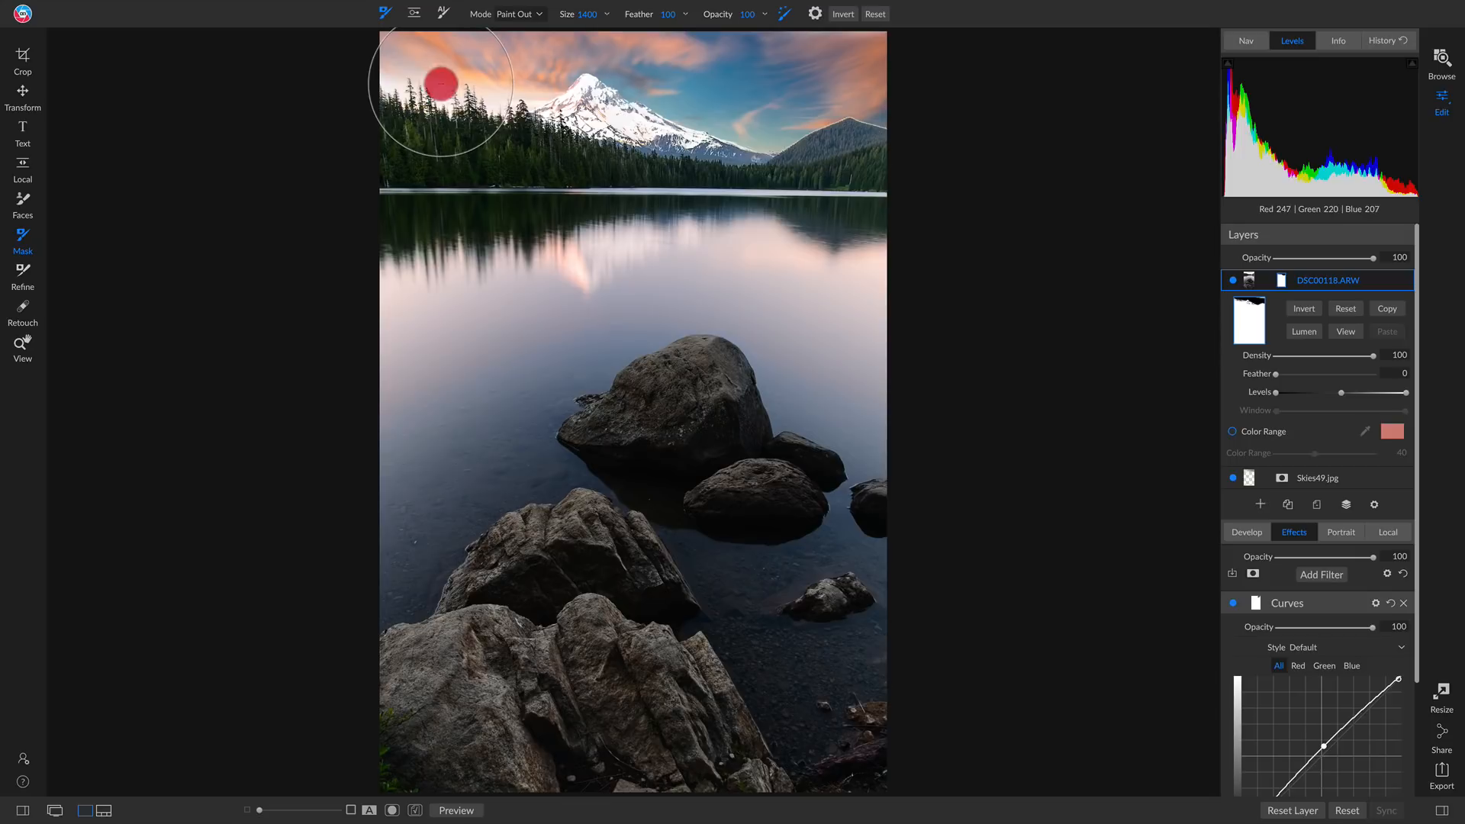
{"action": "left_click", "coordinate": [534, 104]}
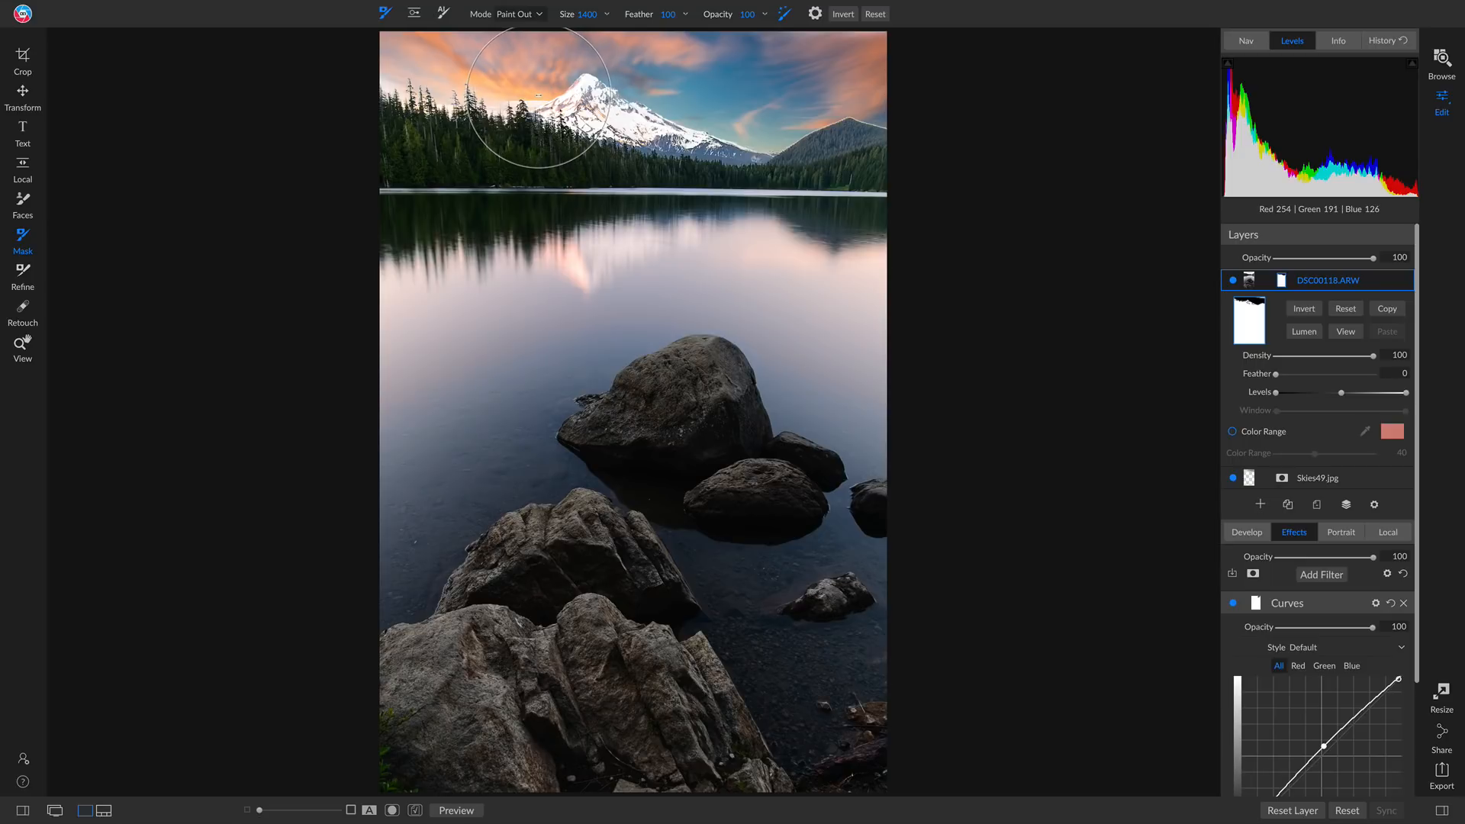
{"action": "key", "text": "["}
{"action": "key", "text": "["}
{"action": "key", "text": "["}
{"action": "key", "text": "["}
{"action": "key", "text": "["}
{"action": "key", "text": "["}
{"action": "key", "text": "["}
{"action": "key", "text": "["}
{"action": "key", "text": "["}
{"action": "key", "text": "["}
{"action": "key", "text": "["}
{"action": "left_click_drag", "start_coordinate": [538, 99], "coordinate": [540, 61]}
{"action": "left_click", "coordinate": [535, 97]}
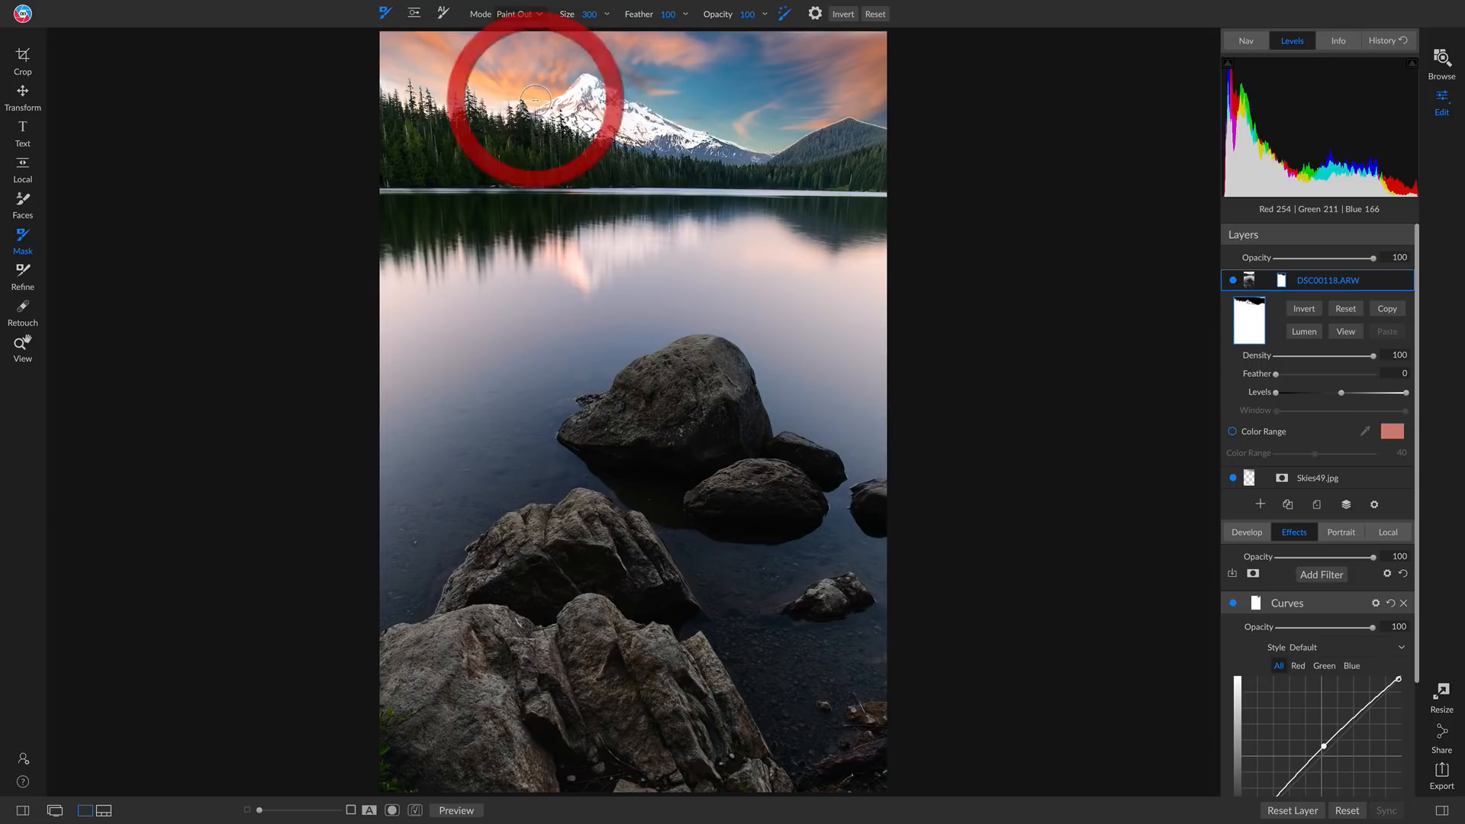
{"action": "left_click", "coordinate": [536, 99]}
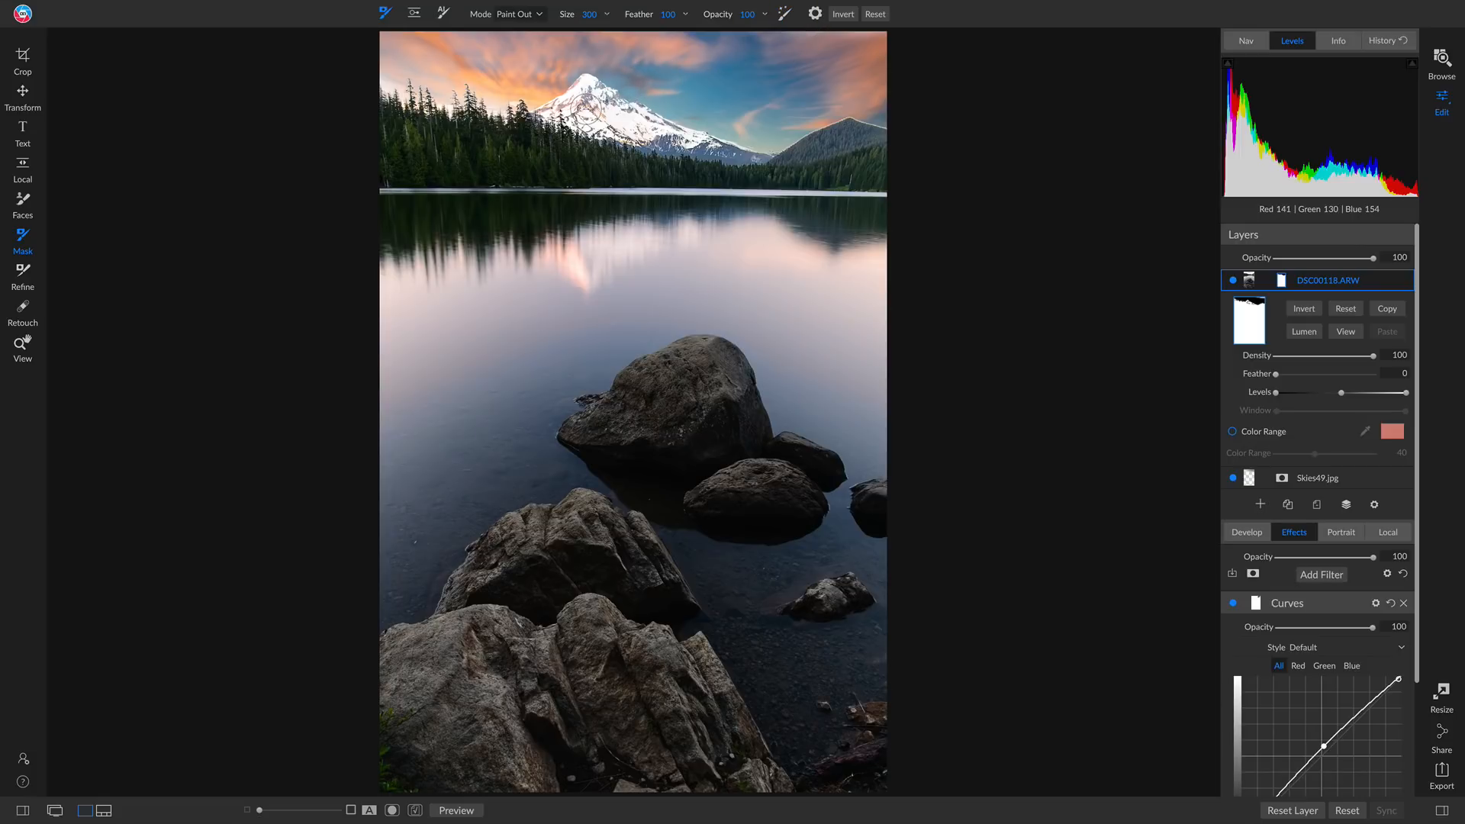
{"action": "mouse_move", "coordinate": [593, 110]}
{"action": "left_mouse_down"}
{"action": "mouse_move", "coordinate": [663, 144]}
{"action": "mouse_move", "coordinate": [561, 129]}
{"action": "mouse_move", "coordinate": [572, 106]}
{"action": "mouse_move", "coordinate": [522, 136]}
{"action": "mouse_move", "coordinate": [570, 109]}
{"action": "mouse_move", "coordinate": [645, 138]}
{"action": "left_mouse_up"}
{"action": "mouse_move", "coordinate": [580, 97]}
{"action": "left_mouse_down"}
{"action": "mouse_move", "coordinate": [535, 123]}
{"action": "mouse_move", "coordinate": [569, 100]}
{"action": "mouse_move", "coordinate": [568, 116]}
{"action": "left_mouse_up"}
{"action": "mouse_move", "coordinate": [768, 116]}
{"action": "left_mouse_down"}
{"action": "mouse_move", "coordinate": [819, 116]}
{"action": "mouse_move", "coordinate": [658, 103]}
{"action": "mouse_move", "coordinate": [639, 73]}
{"action": "left_mouse_up"}
Chisel the layer mask along the far hill's ridge in Remove mode with size 150 and amount 51
{"action": "left_click", "coordinate": [22, 273]}
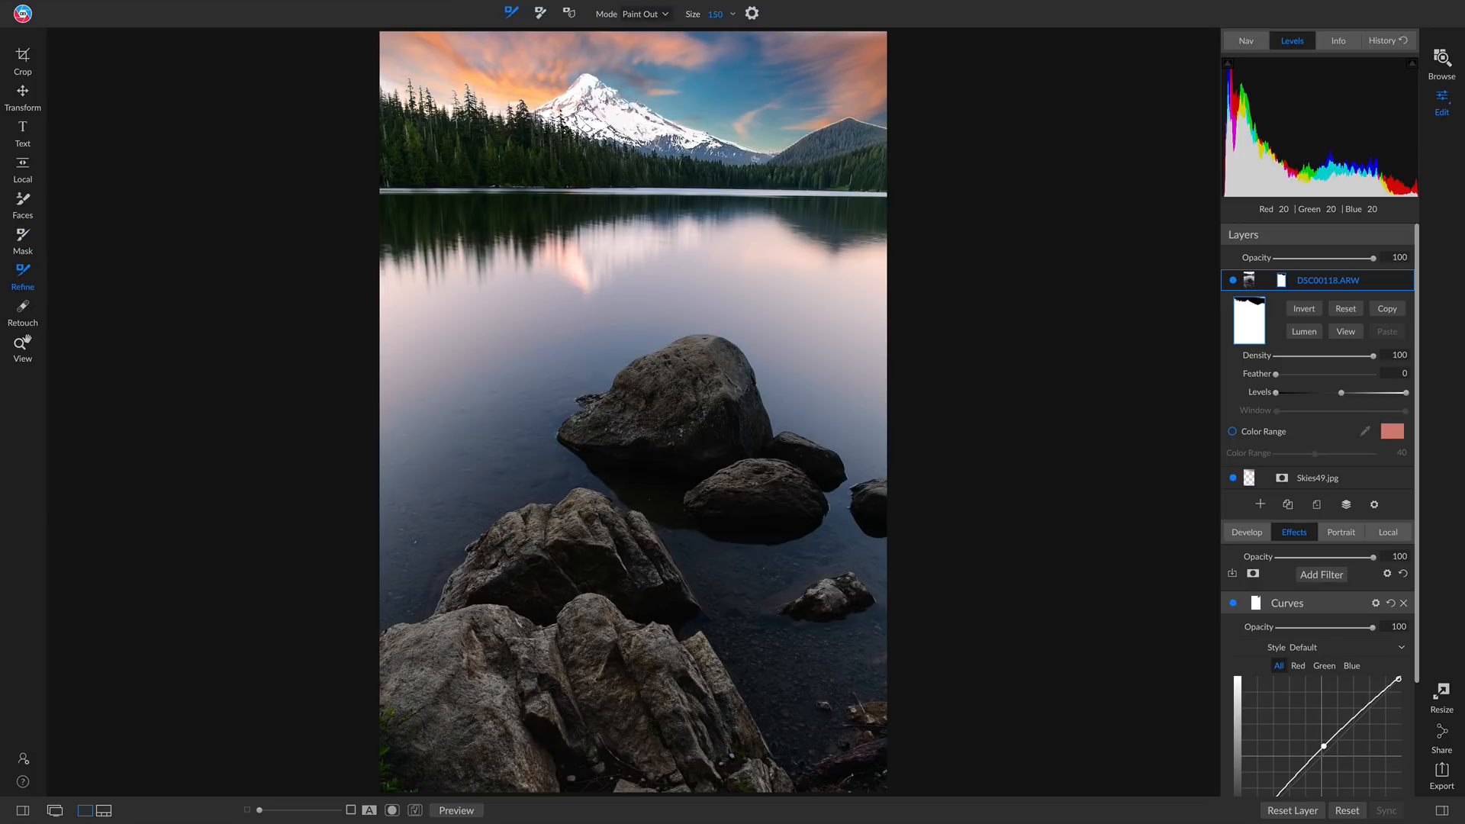
{"action": "mouse_move", "coordinate": [527, 11]}
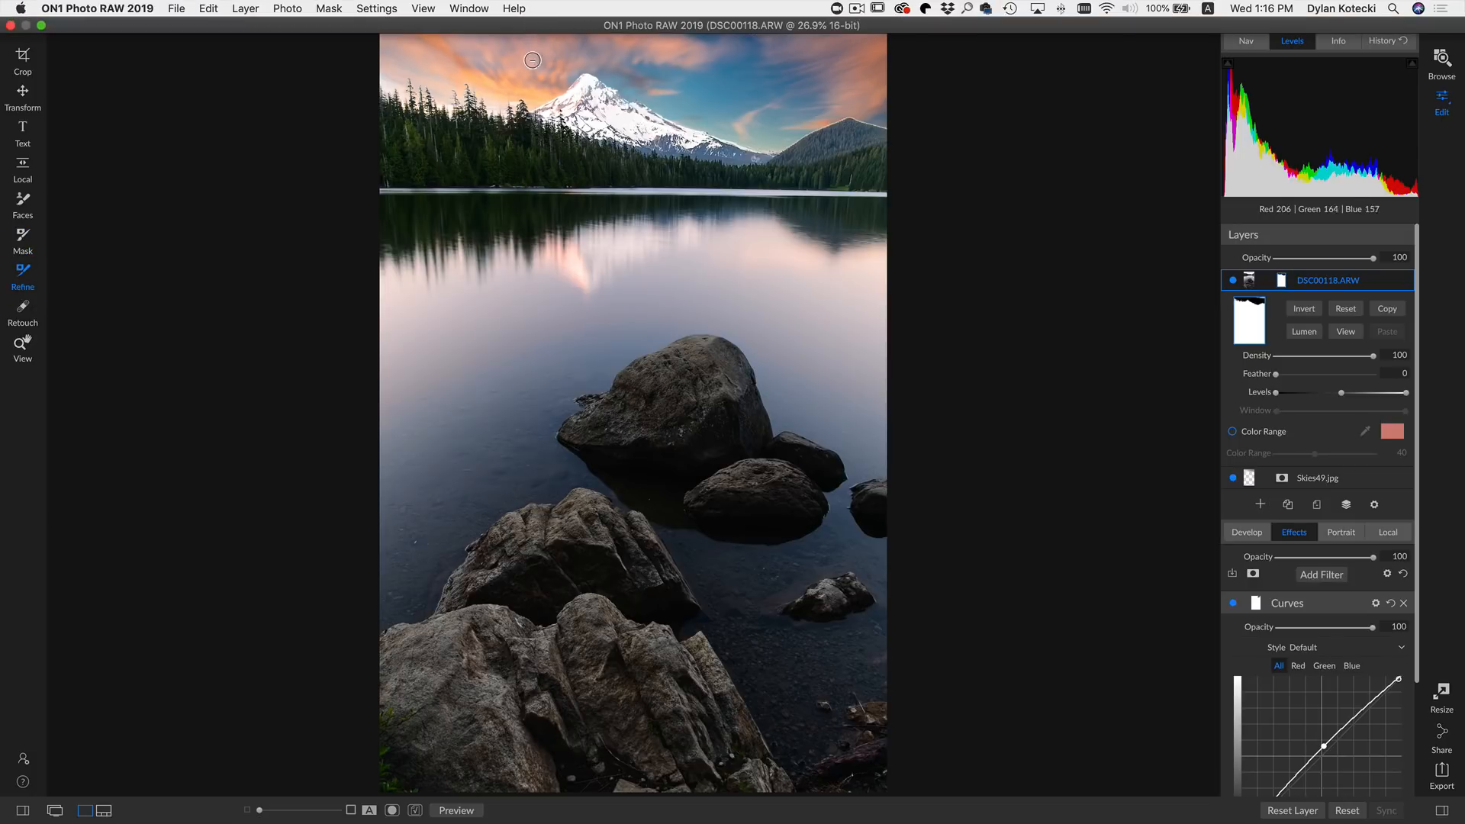
{"action": "left_click", "coordinate": [541, 13]}
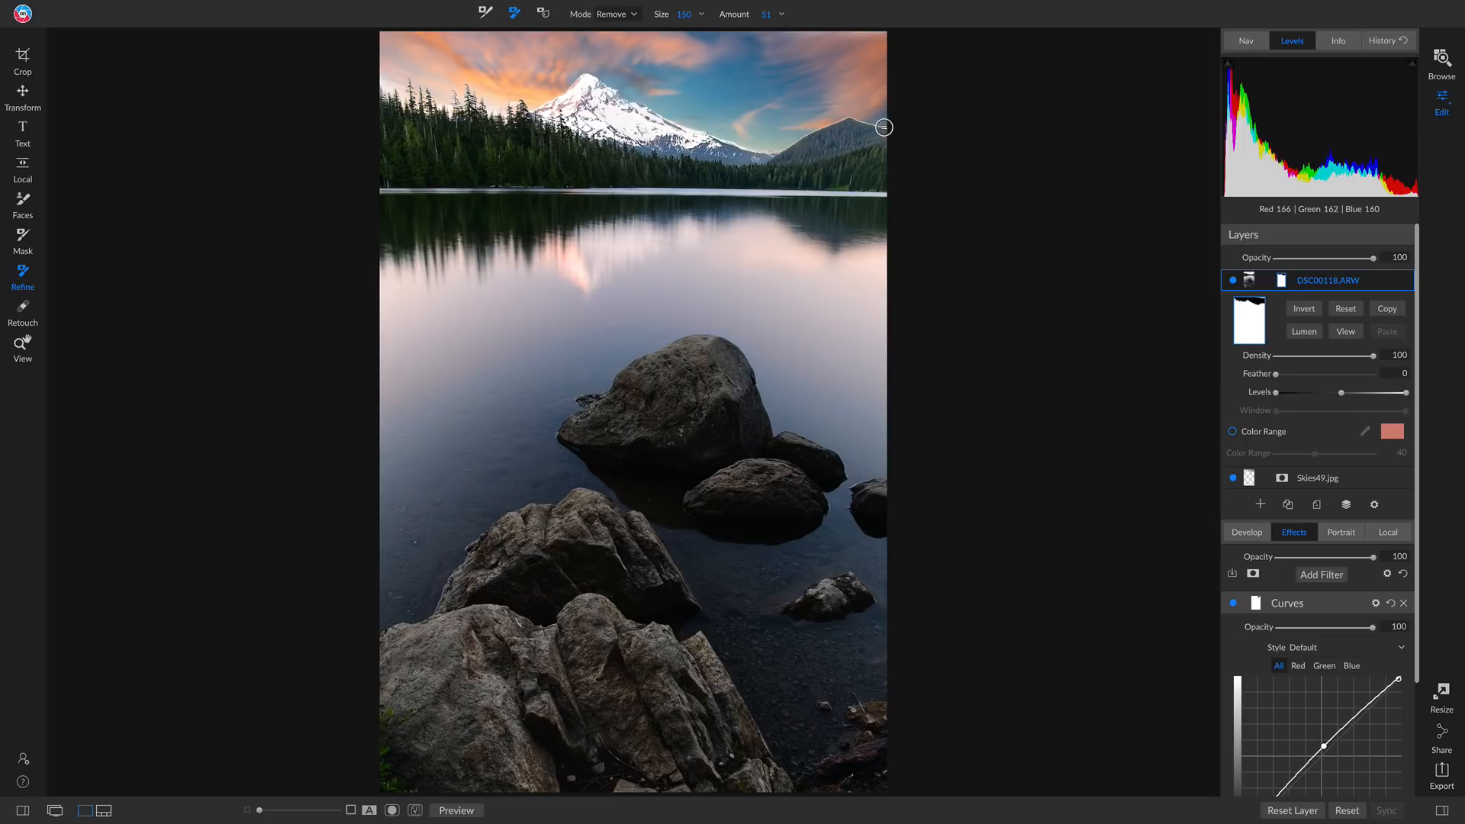
{"action": "mouse_move", "coordinate": [785, 151]}
{"action": "left_mouse_down"}
{"action": "mouse_move", "coordinate": [846, 121]}
{"action": "mouse_move", "coordinate": [905, 134]}
{"action": "left_mouse_up"}
Switch the chisel brush to Add mode and run it along the far hill's ridge and the mountain's lower slope
{"action": "left_click", "coordinate": [719, 4]}
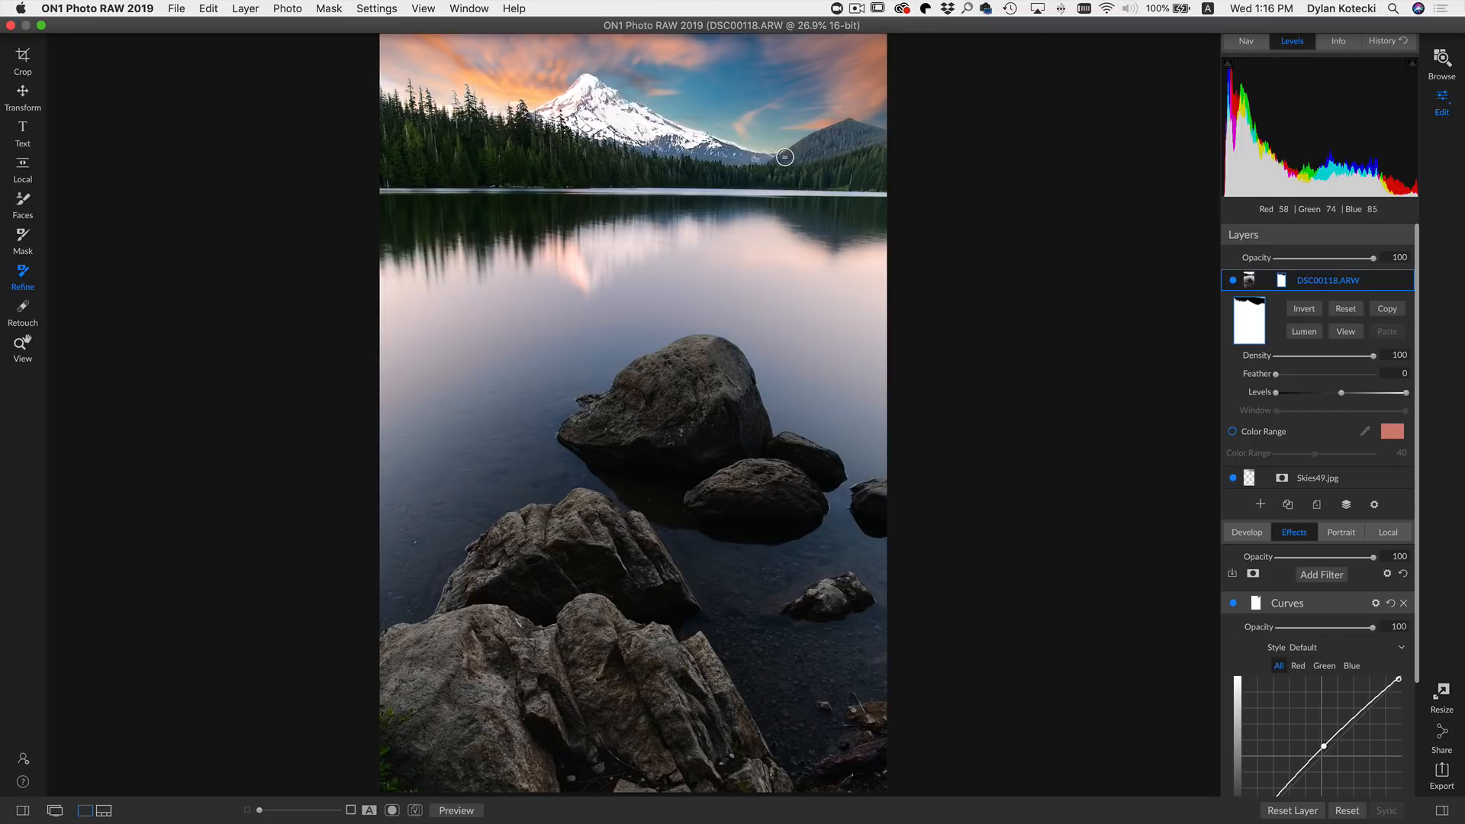
{"action": "mouse_move", "coordinate": [785, 149]}
{"action": "left_mouse_down"}
{"action": "mouse_move", "coordinate": [856, 119]}
{"action": "mouse_move", "coordinate": [919, 136]}
{"action": "left_mouse_up"}
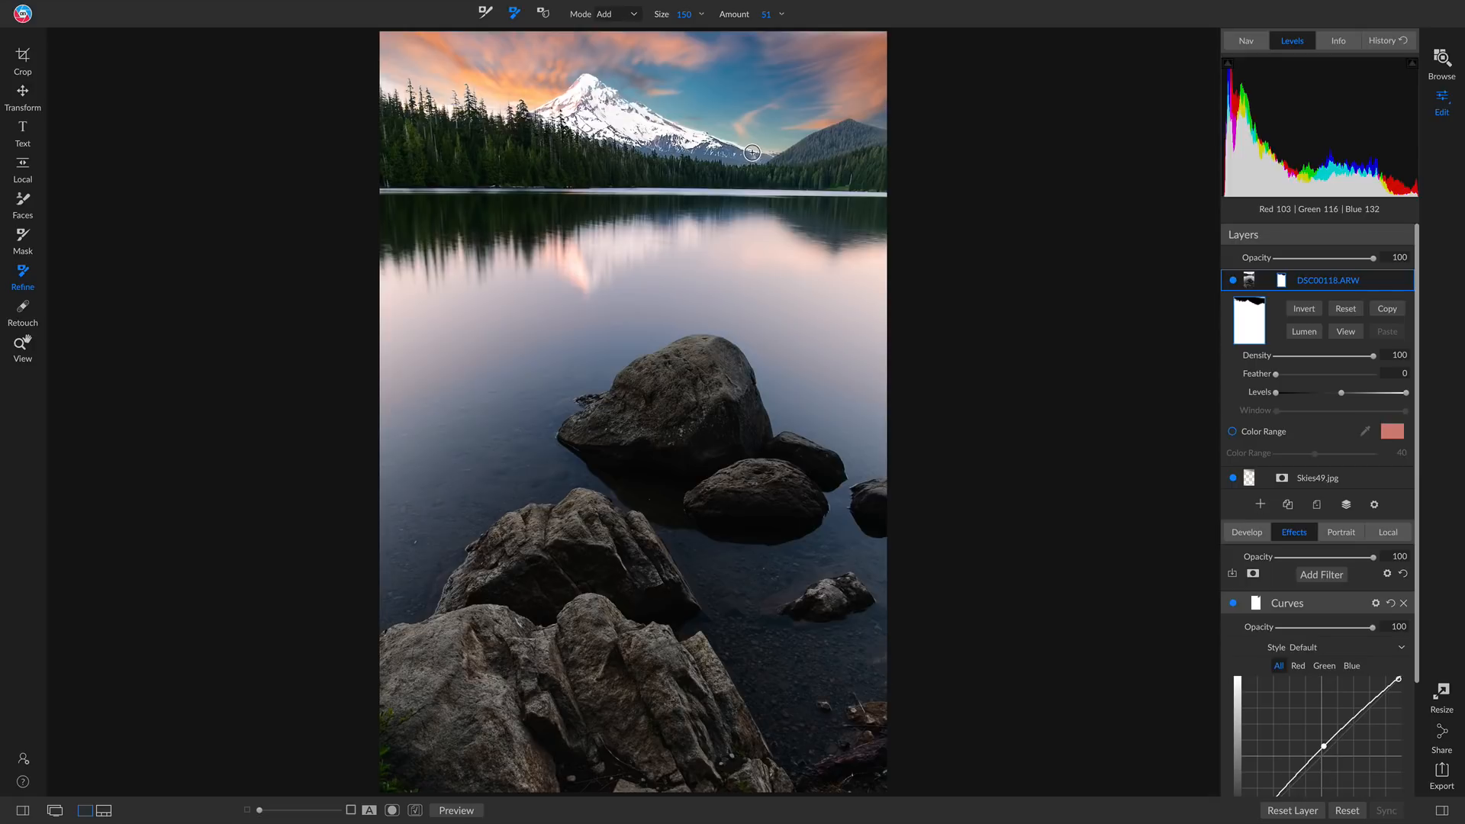
{"action": "mouse_move", "coordinate": [752, 153]}
{"action": "left_mouse_down"}
{"action": "mouse_move", "coordinate": [703, 144]}
{"action": "mouse_move", "coordinate": [793, 149]}
{"action": "left_mouse_up"}
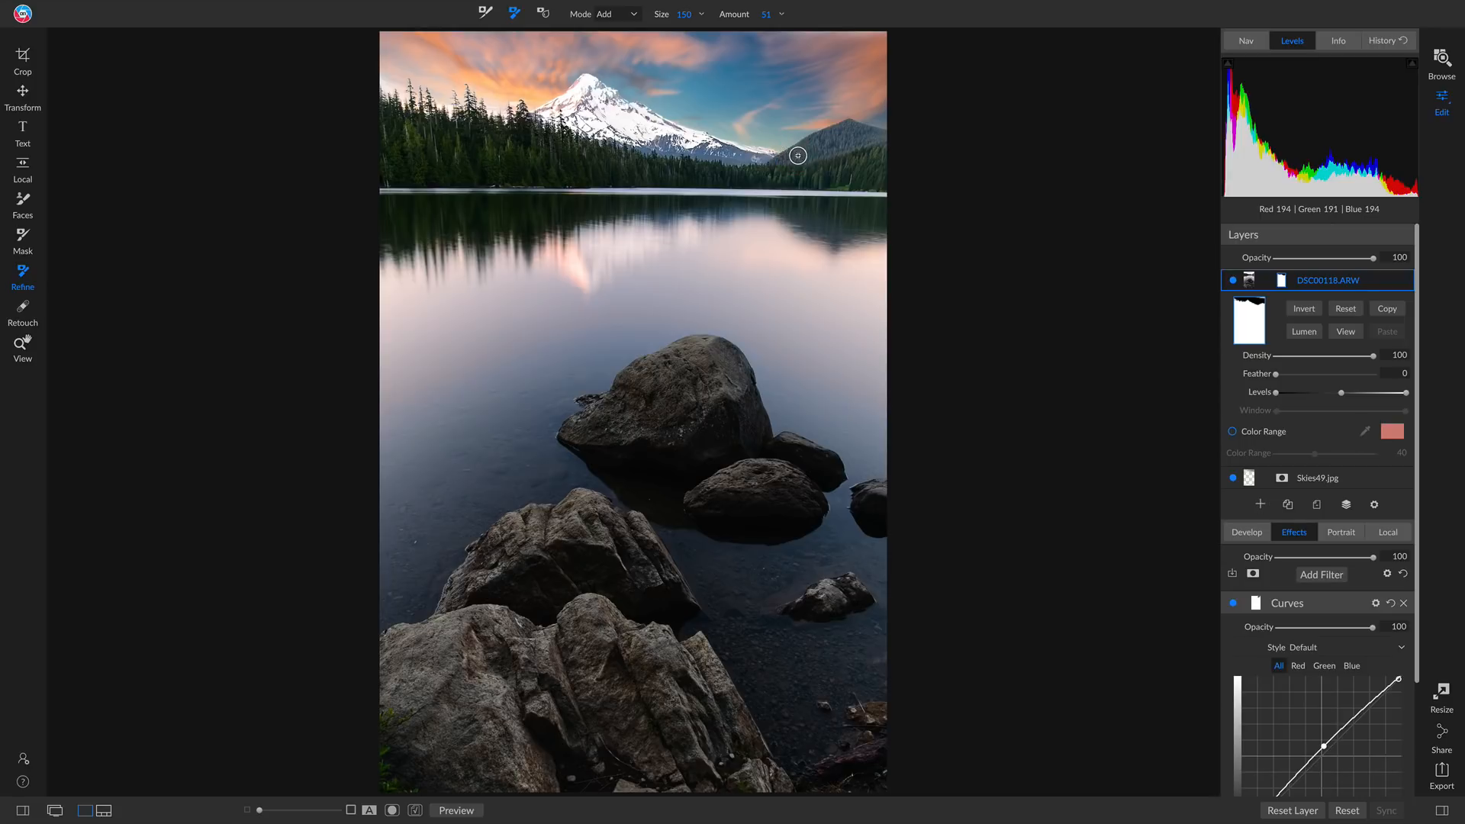
{"action": "left_click", "coordinate": [753, 151]}
{"action": "mouse_move", "coordinate": [736, 153]}
{"action": "left_mouse_down"}
{"action": "mouse_move", "coordinate": [761, 155]}
{"action": "mouse_move", "coordinate": [731, 145]}
{"action": "mouse_move", "coordinate": [746, 148]}
{"action": "left_mouse_up"}
Toggle the chisel mode back, adjust its amount, and refine the mask edge along both sides of the mountain
{"action": "key", "text": "x"}
{"action": "left_click_drag", "start_coordinate": [745, 22], "coordinate": [736, 23]}
{"action": "left_click_drag", "start_coordinate": [736, 139], "coordinate": [791, 146]}
{"action": "left_click_drag", "start_coordinate": [534, 111], "coordinate": [589, 79]}
Return to the masking brush and set its opacity to 33 and its size to 2000
{"action": "key", "text": "b"}
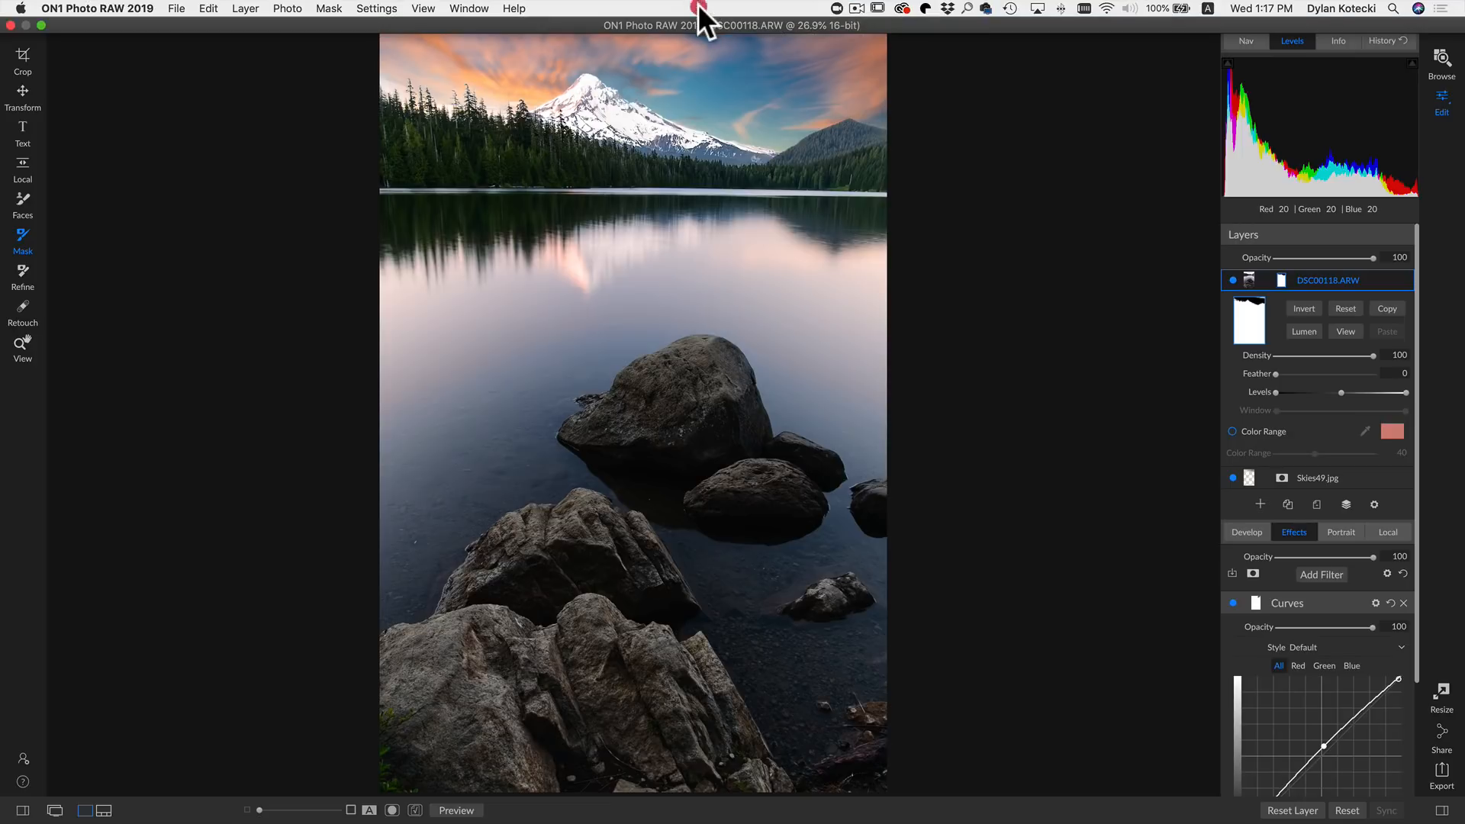
{"action": "left_click", "coordinate": [698, 4]}
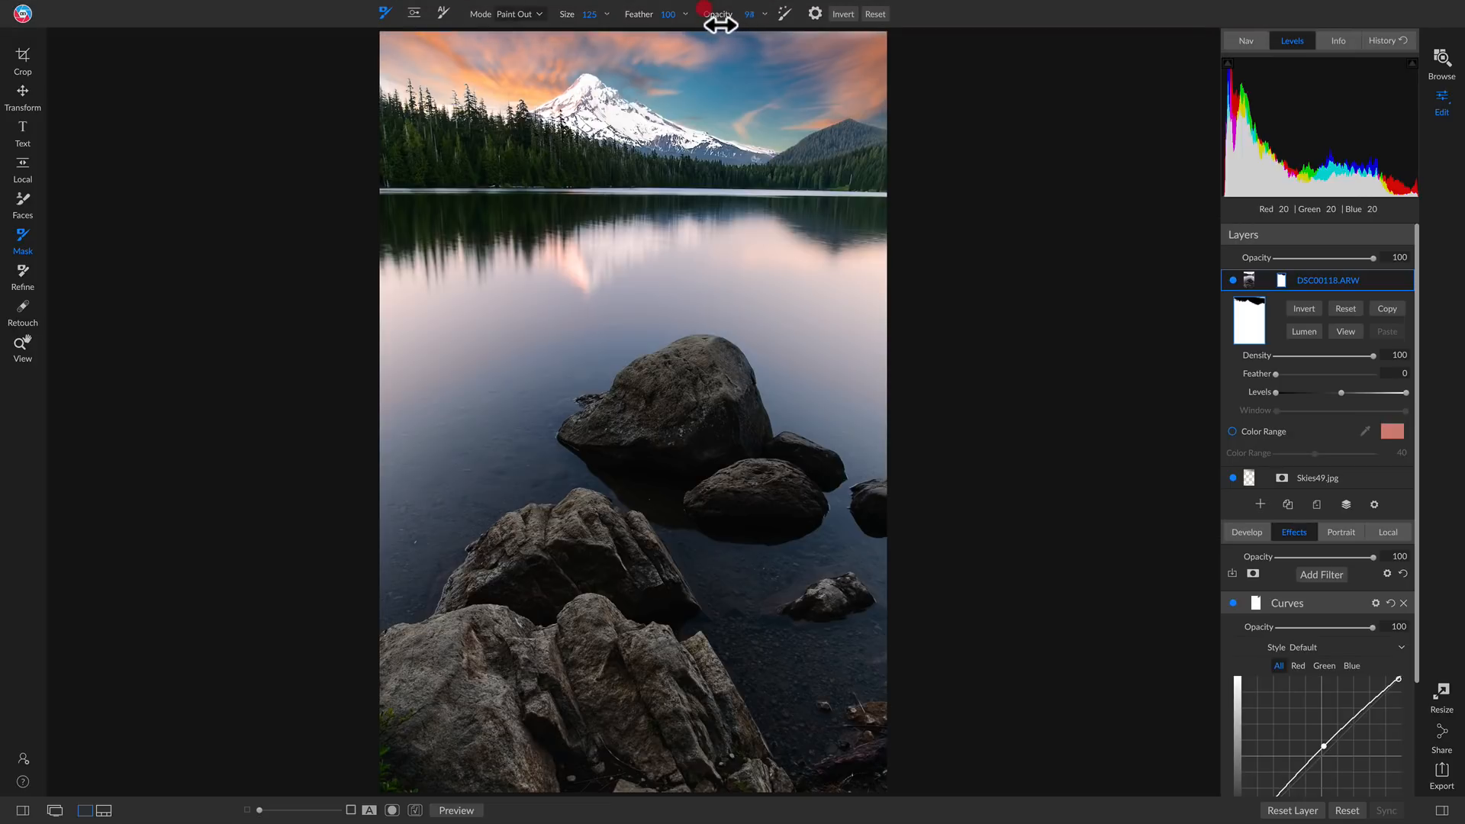
{"action": "left_click_drag", "start_coordinate": [713, 25], "coordinate": [656, 27]}
{"action": "left_click", "coordinate": [746, 14]}
{"action": "key", "text": "bracketright"}
{"action": "key", "text": "bracketright"}
{"action": "key", "text": "bracketright"}
{"action": "key", "text": "bracketright"}
{"action": "key", "text": "bracketright"}
{"action": "key", "text": "bracketright"}
{"action": "key", "text": "bracketright"}
{"action": "key", "text": "bracketright"}
{"action": "key", "text": "bracketright"}
{"action": "key", "text": "bracketright"}
{"action": "key", "text": "bracketright"}
{"action": "key", "text": "bracketright"}
{"action": "key", "text": "bracketright"}
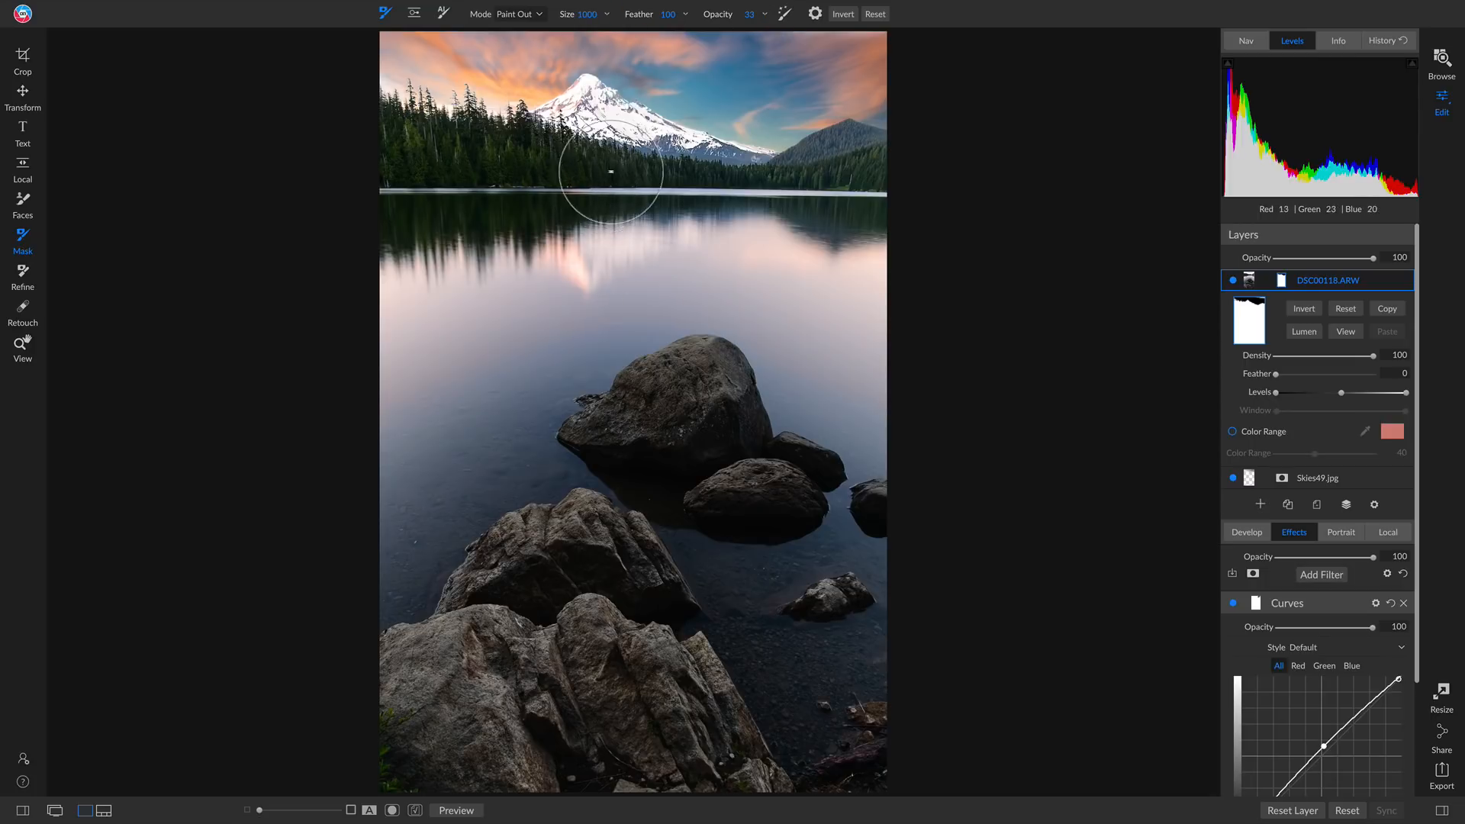
{"action": "key", "text": "bracketright"}
{"action": "key", "text": "bracketright"}
{"action": "key", "text": "bracketright"}
{"action": "key", "text": "bracketright"}
{"action": "key", "text": "bracketright"}
{"action": "key", "text": "bracketright"}
{"action": "key", "text": "bracketright"}
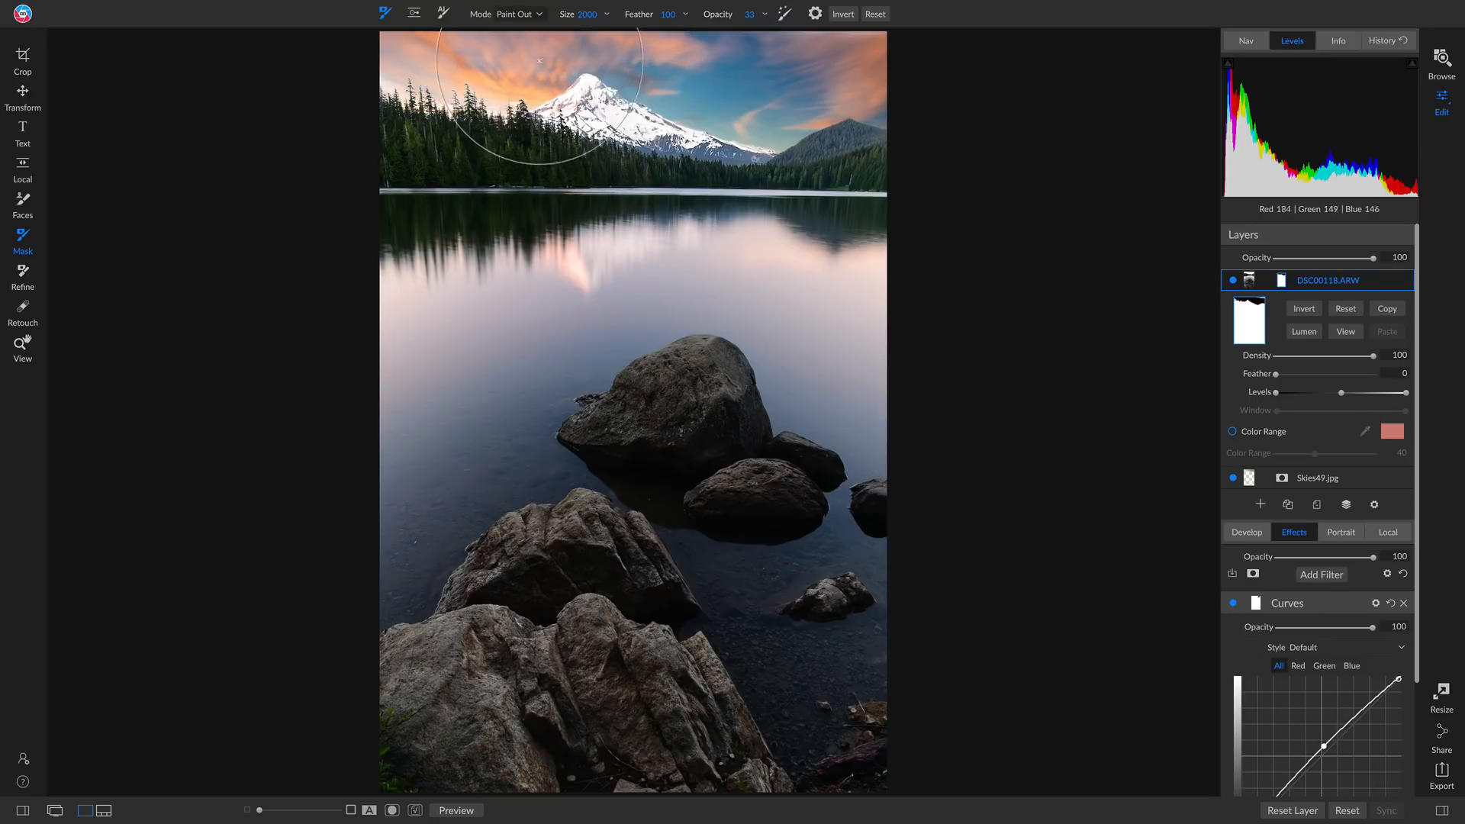
Change the brush mode to Paint In and brush across the sky to partly restore the original tones
{"action": "left_click", "coordinate": [519, 12]}
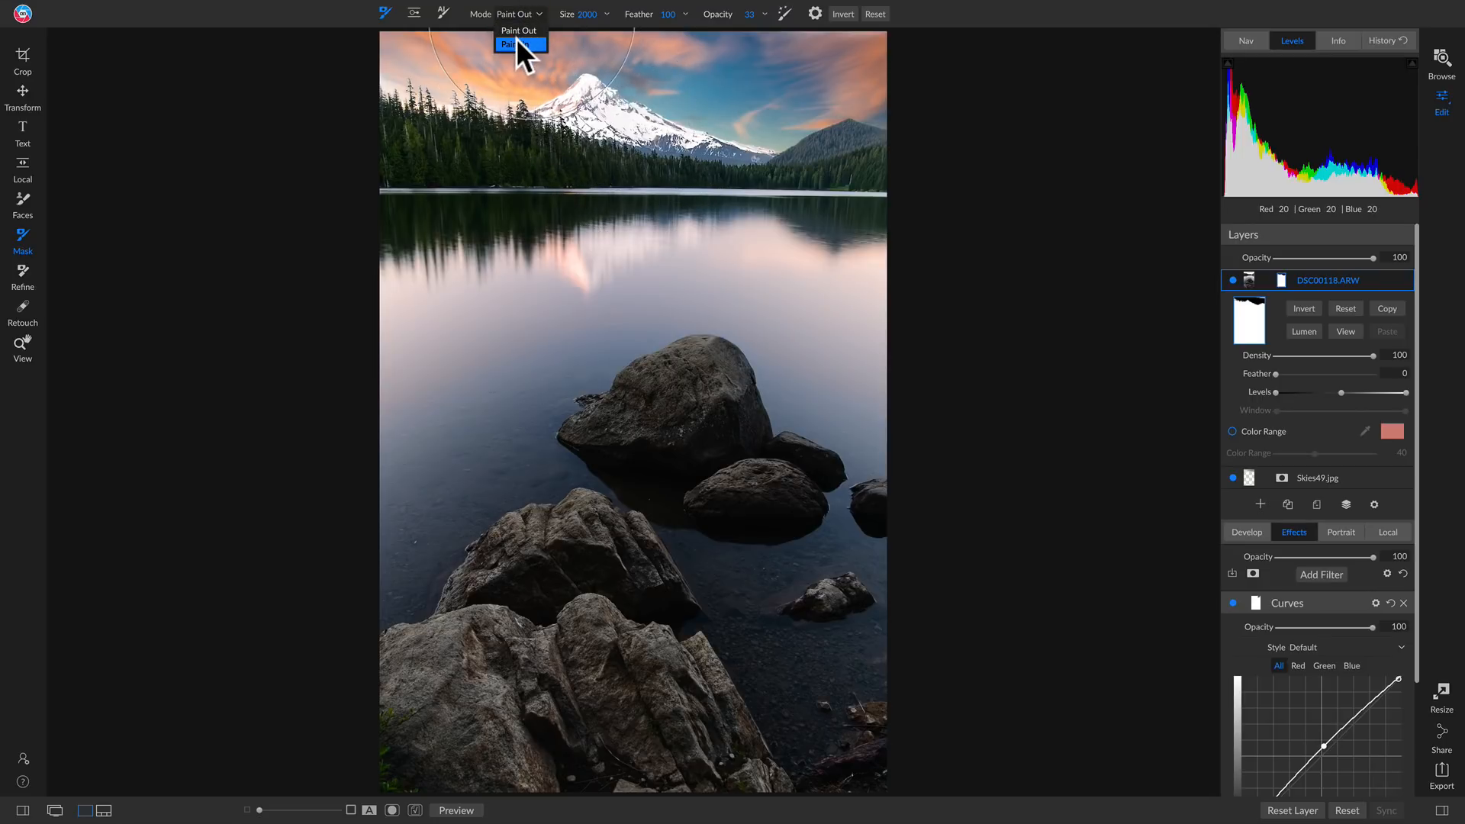
{"action": "left_click", "coordinate": [516, 38]}
{"action": "mouse_move", "coordinate": [405, 69]}
{"action": "left_mouse_down"}
{"action": "mouse_move", "coordinate": [981, 99]}
{"action": "mouse_move", "coordinate": [428, 70]}
{"action": "left_mouse_up"}
{"action": "left_click", "coordinate": [343, 66]}
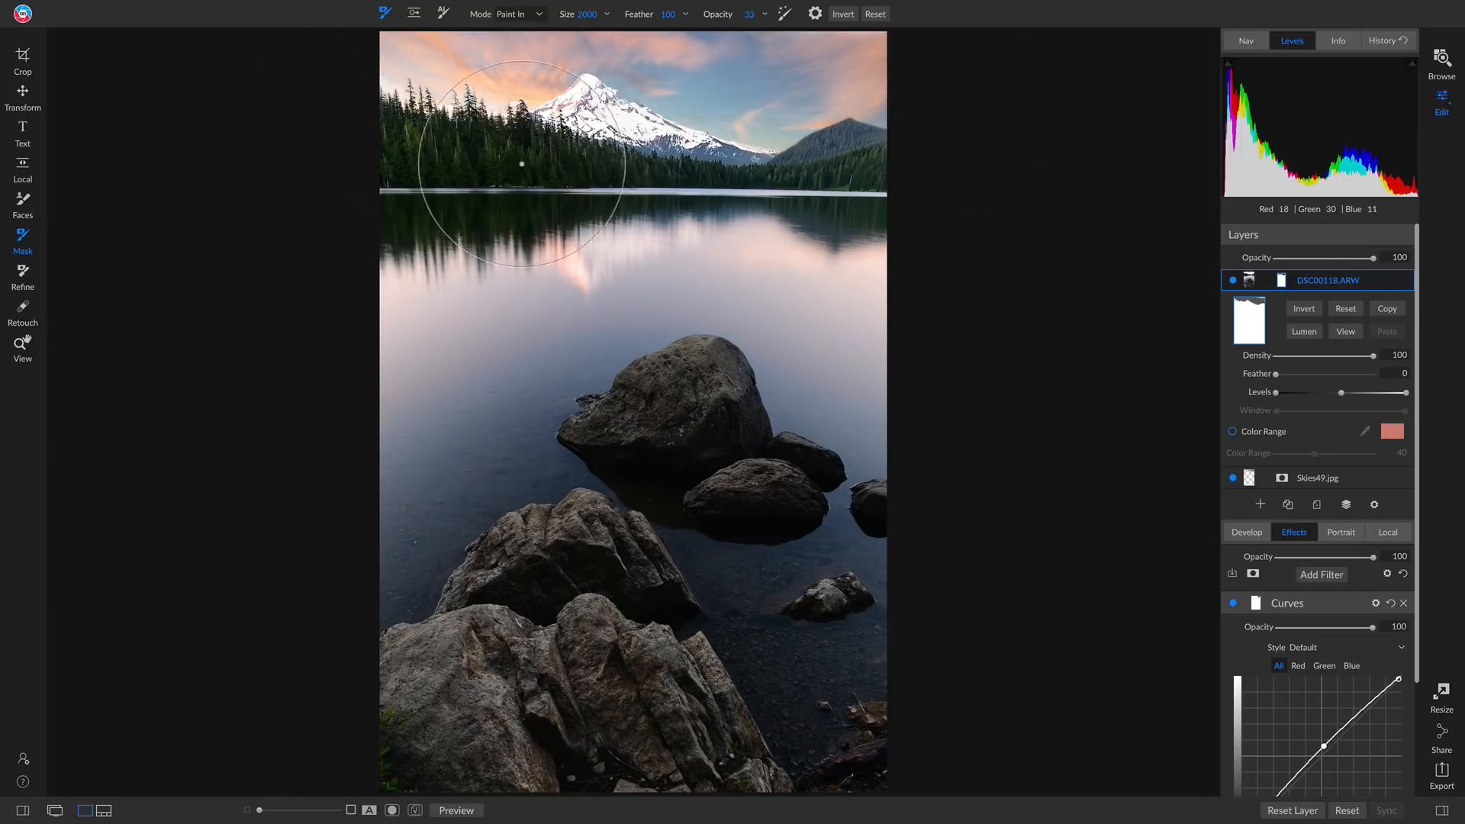
Reduce the brush size to 1100 and paint in the lower sky along the treeline, mountain and far hill
{"action": "key", "text": "bracketleft"}
{"action": "key", "text": "bracketleft"}
{"action": "key", "text": "bracketleft"}
{"action": "key", "text": "bracketleft"}
{"action": "key", "text": "bracketleft"}
{"action": "key", "text": "bracketleft"}
{"action": "key", "text": "bracketleft"}
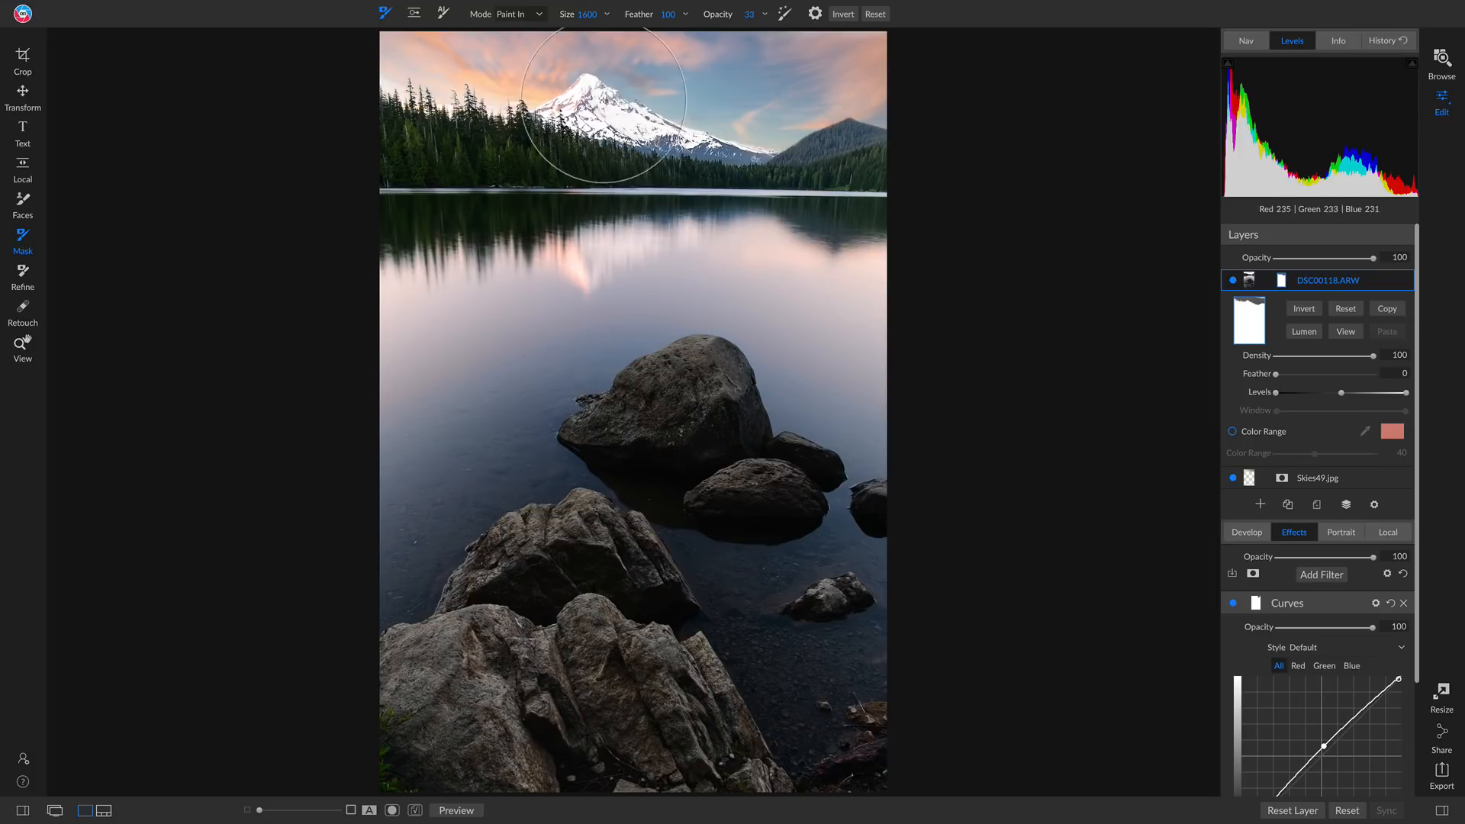
{"action": "key", "text": "bracketleft"}
{"action": "key", "text": "bracketleft"}
{"action": "left_click_drag", "start_coordinate": [412, 115], "coordinate": [587, 104]}
{"action": "left_click_drag", "start_coordinate": [698, 112], "coordinate": [1051, 130]}
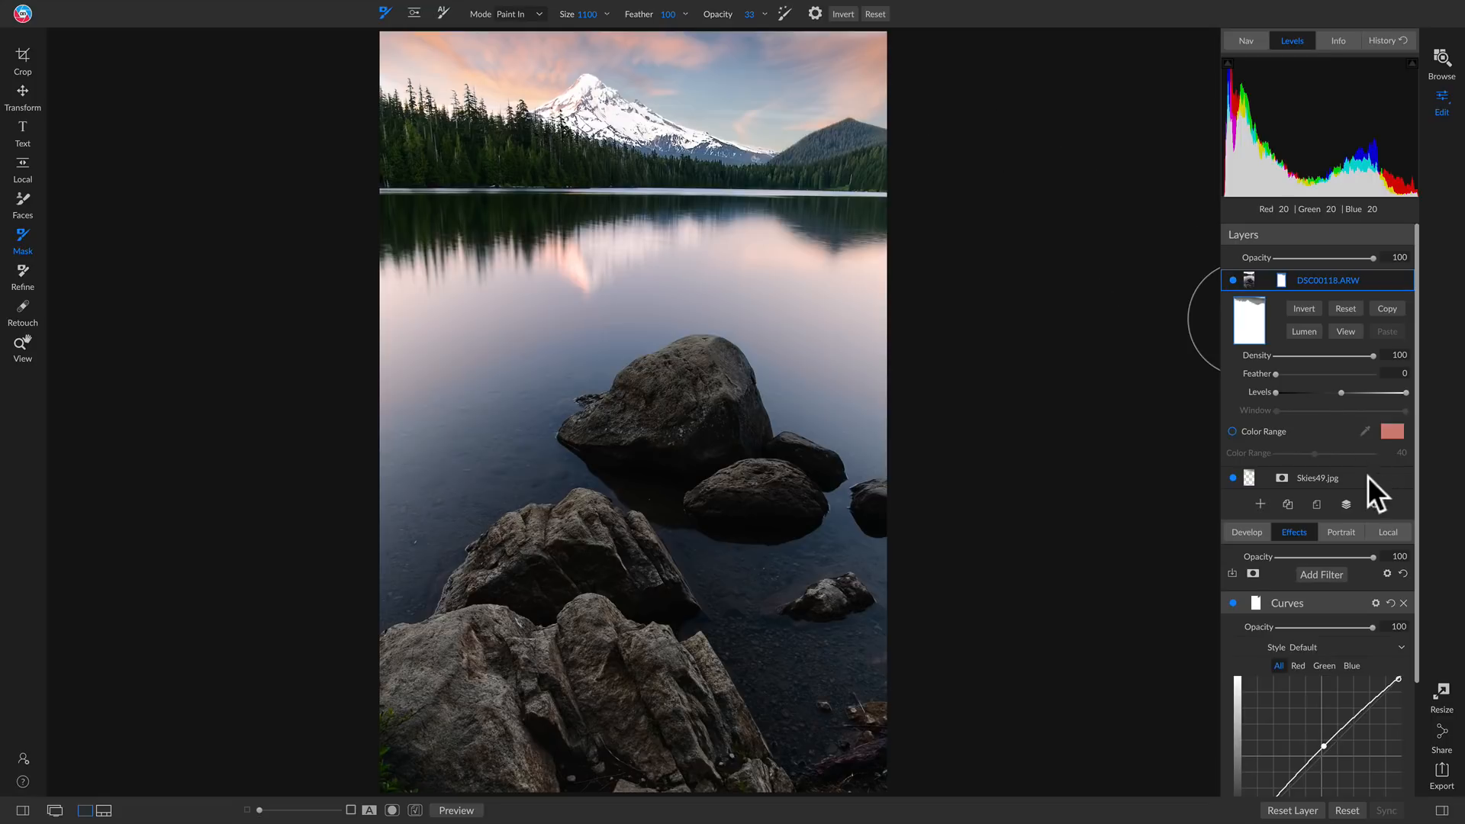
Select the Skies49.jpg layer and raise its Develop exposure to 0.9
{"action": "left_click", "coordinate": [1325, 474]}
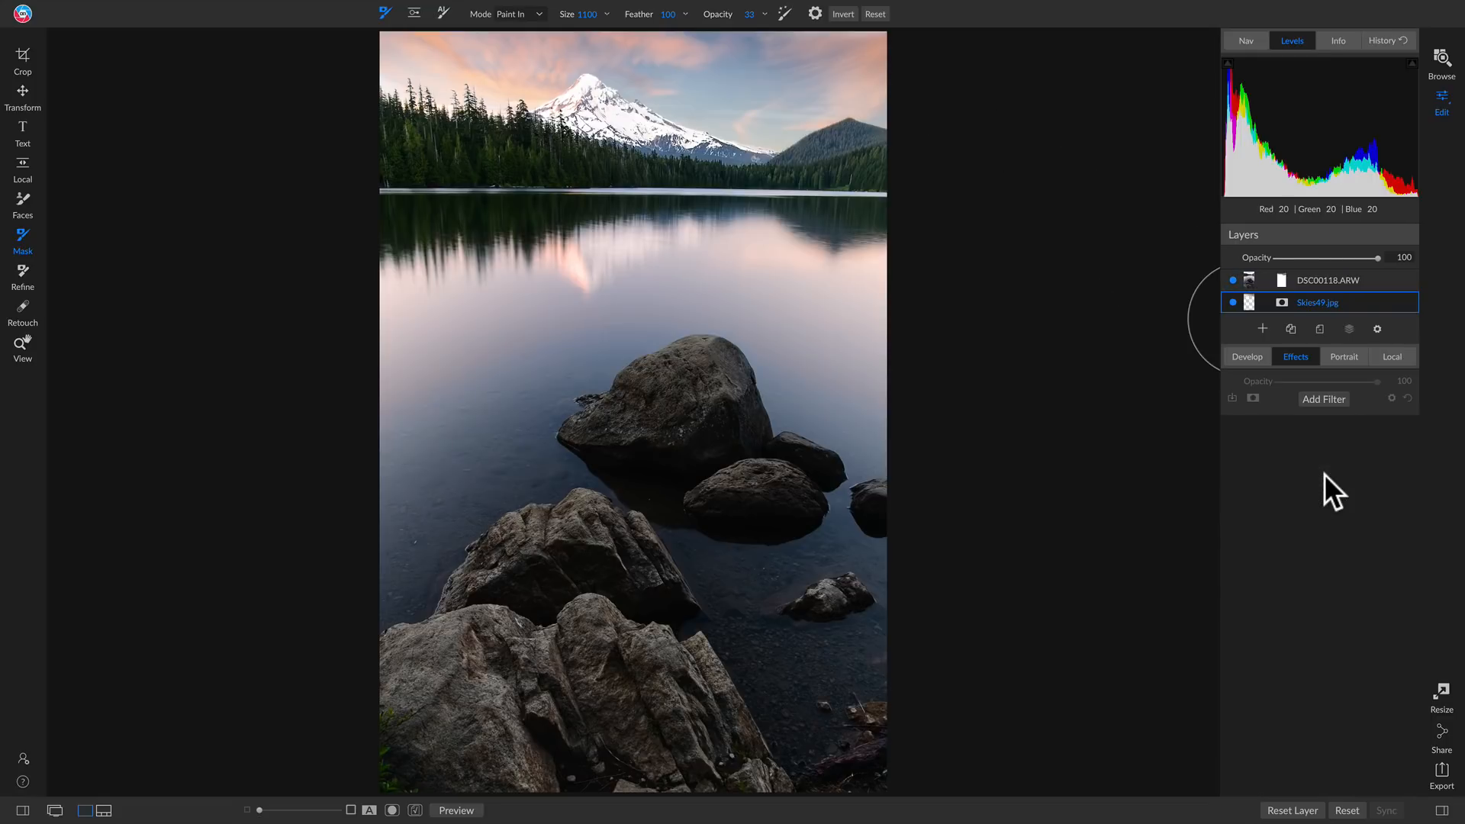
{"action": "left_click", "coordinate": [1241, 356]}
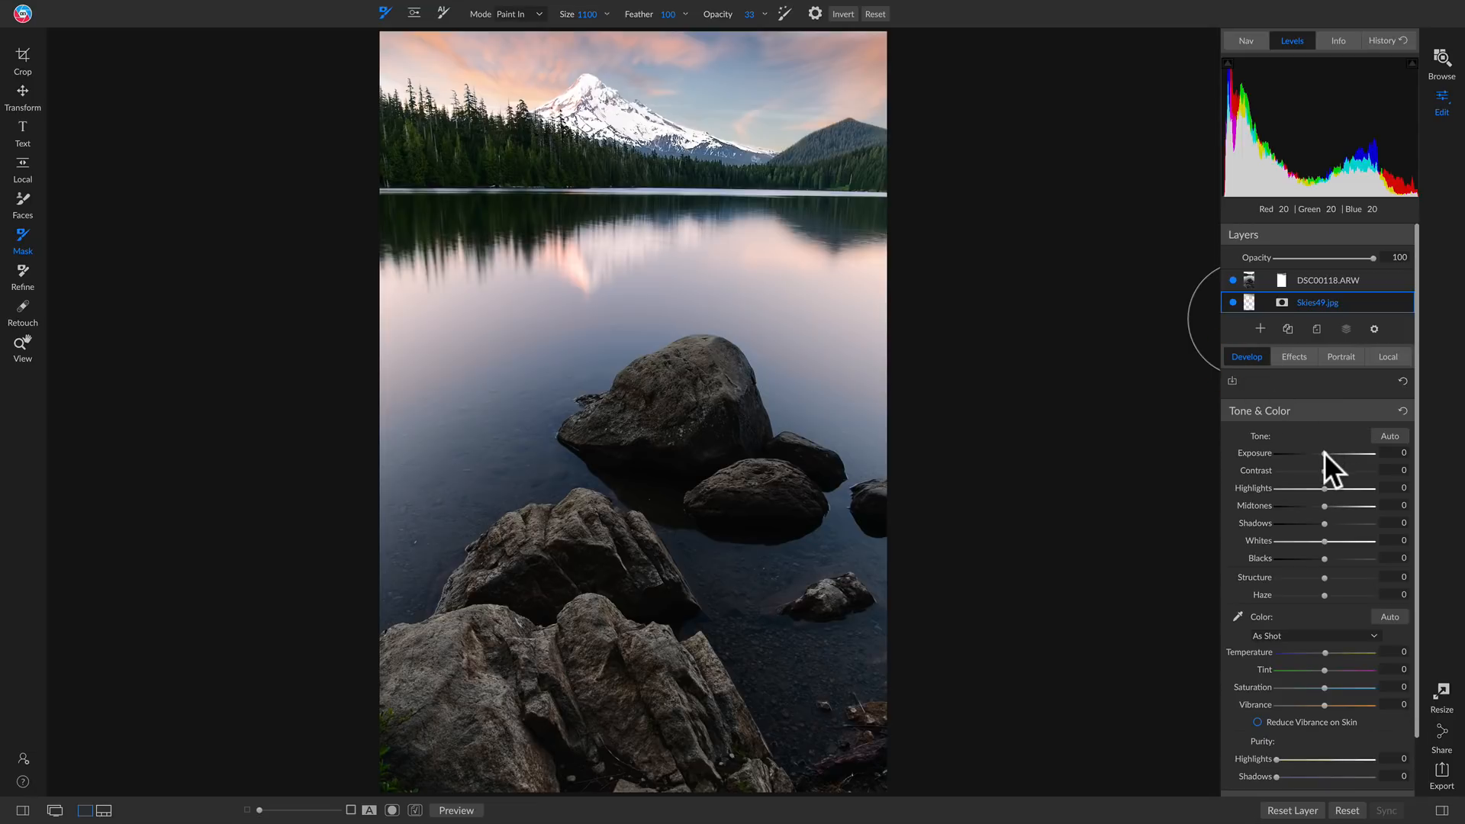
{"action": "left_click_drag", "start_coordinate": [1324, 452], "coordinate": [1330, 453]}
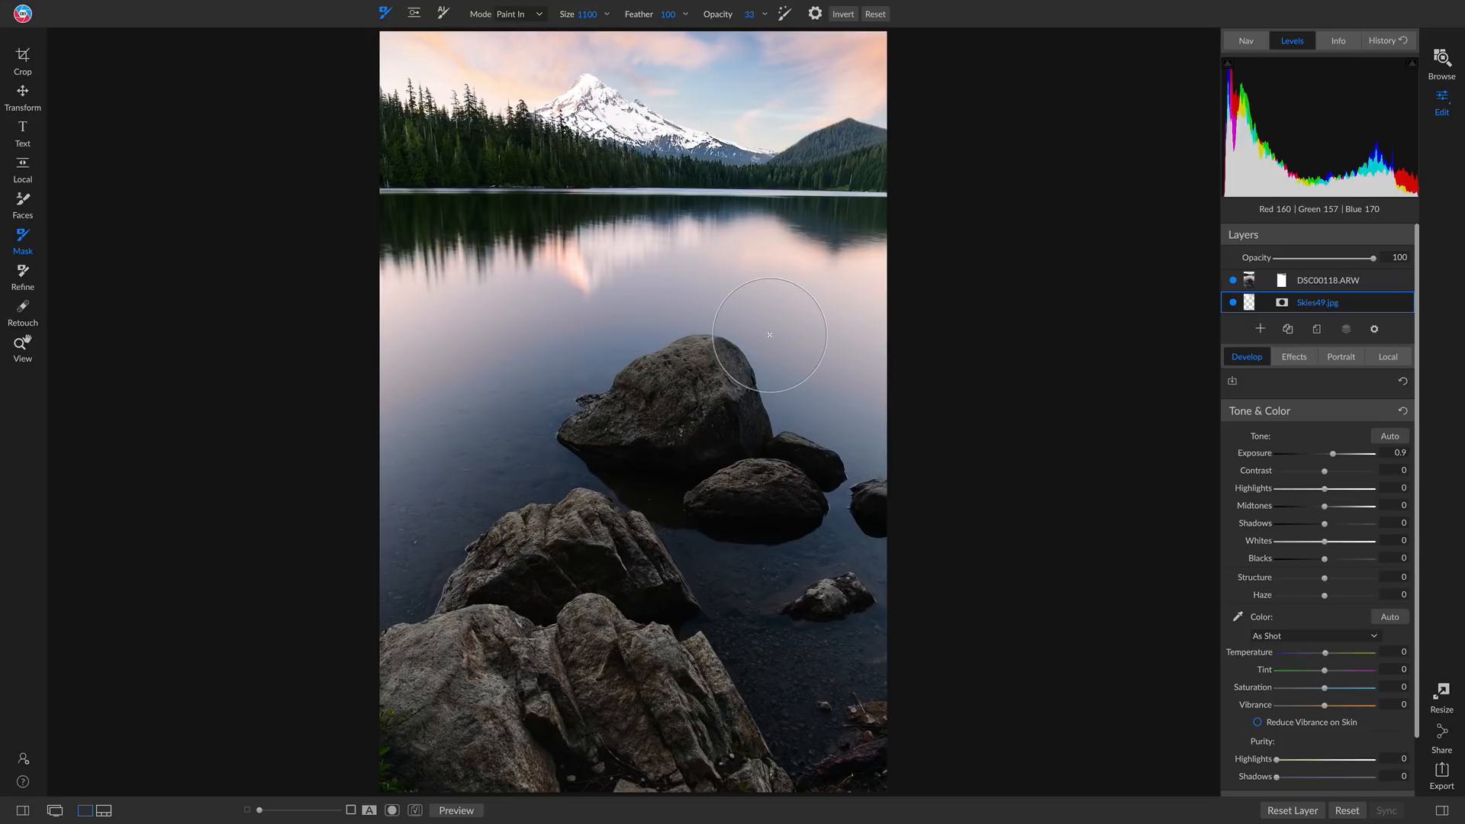
Duplicate the Skies49.jpg layer, move the copy above DSC00118.ARW, and rename it Reflection
{"action": "right_click", "coordinate": [1313, 303]}
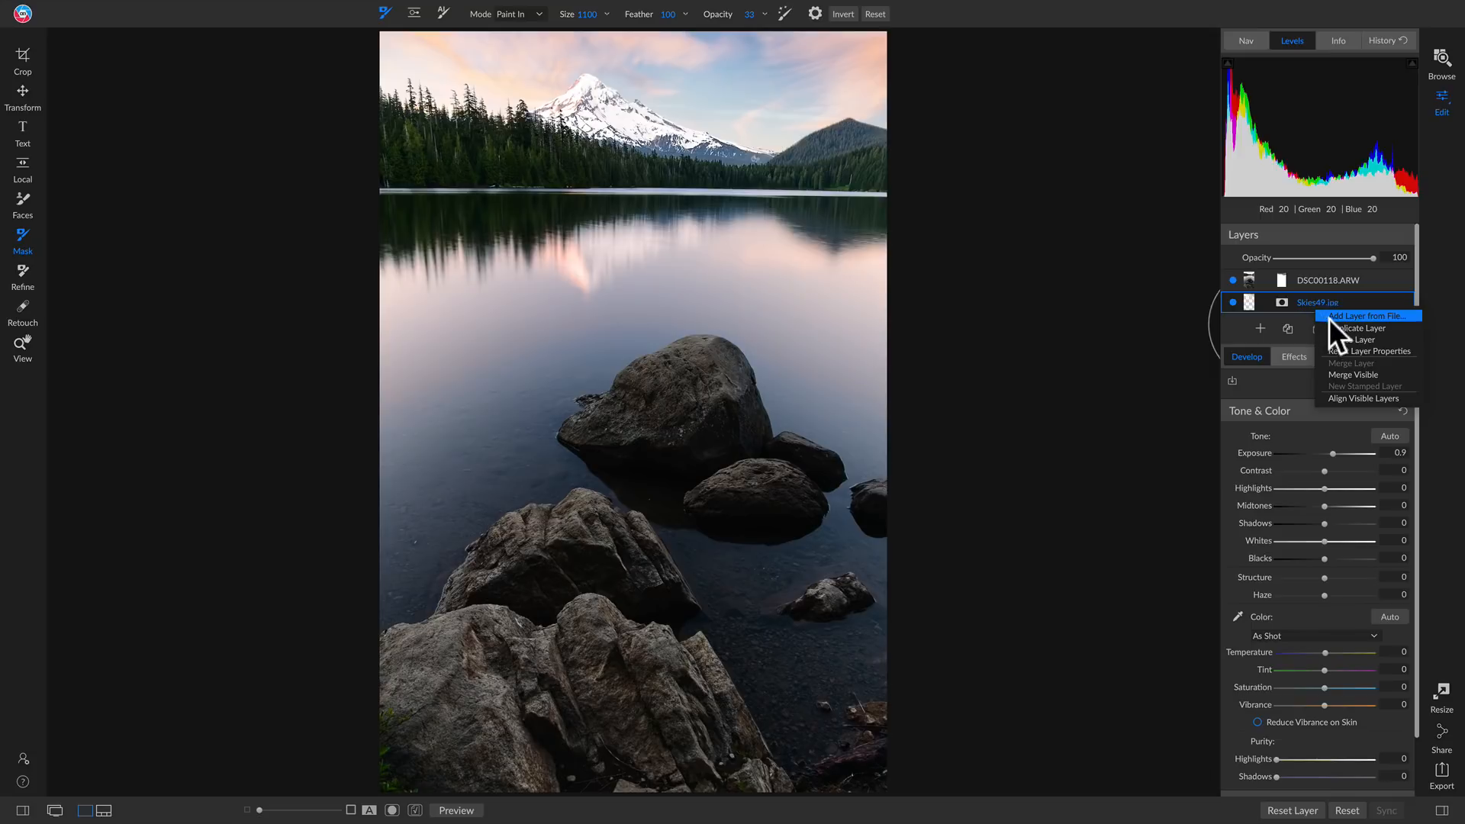
{"action": "left_click", "coordinate": [1335, 327]}
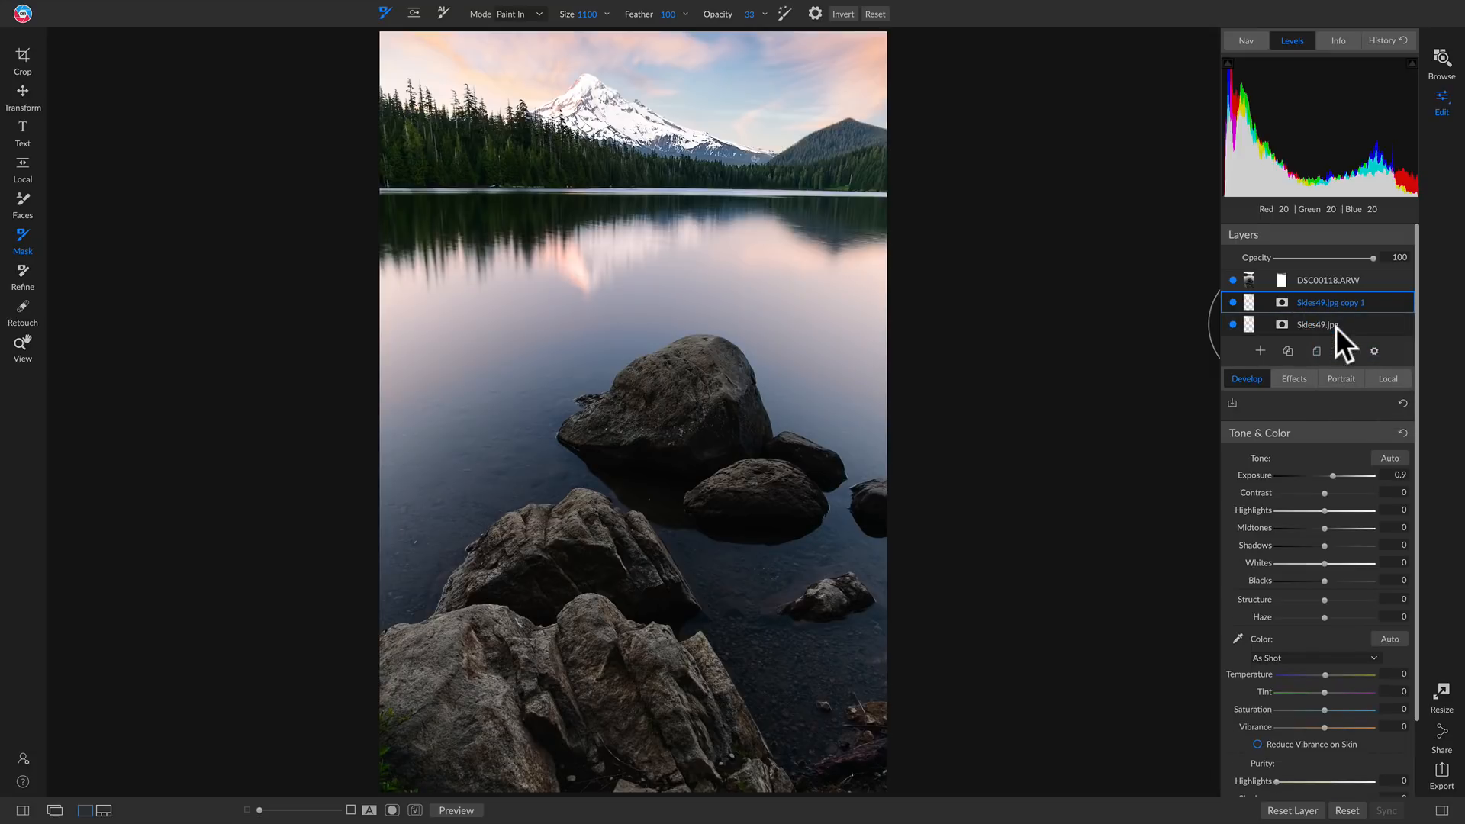
{"action": "left_click_drag", "start_coordinate": [1333, 308], "coordinate": [1329, 269]}
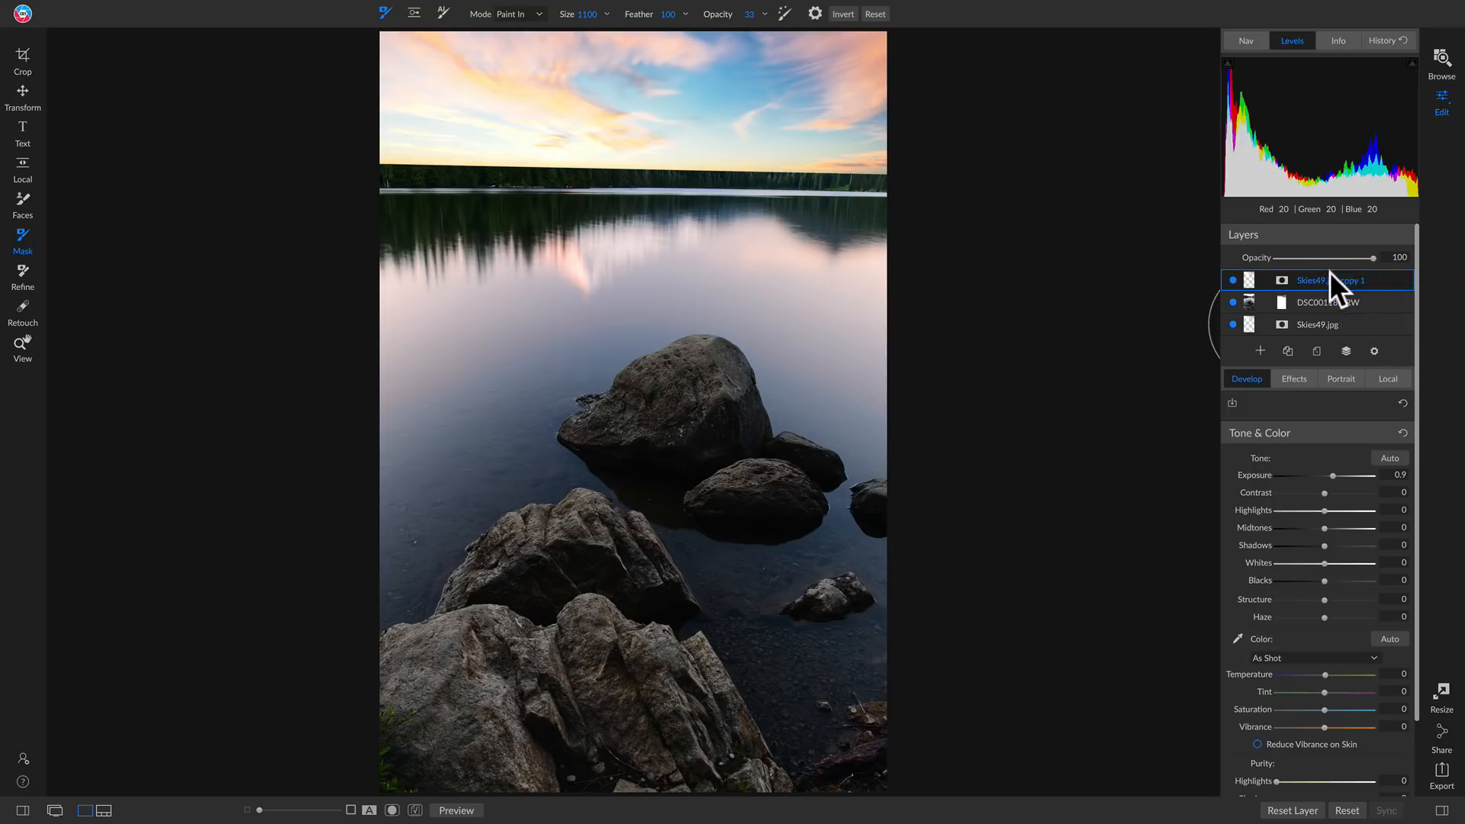
{"action": "double_click", "coordinate": [1325, 281]}
{"action": "type", "text": "Reflection"}
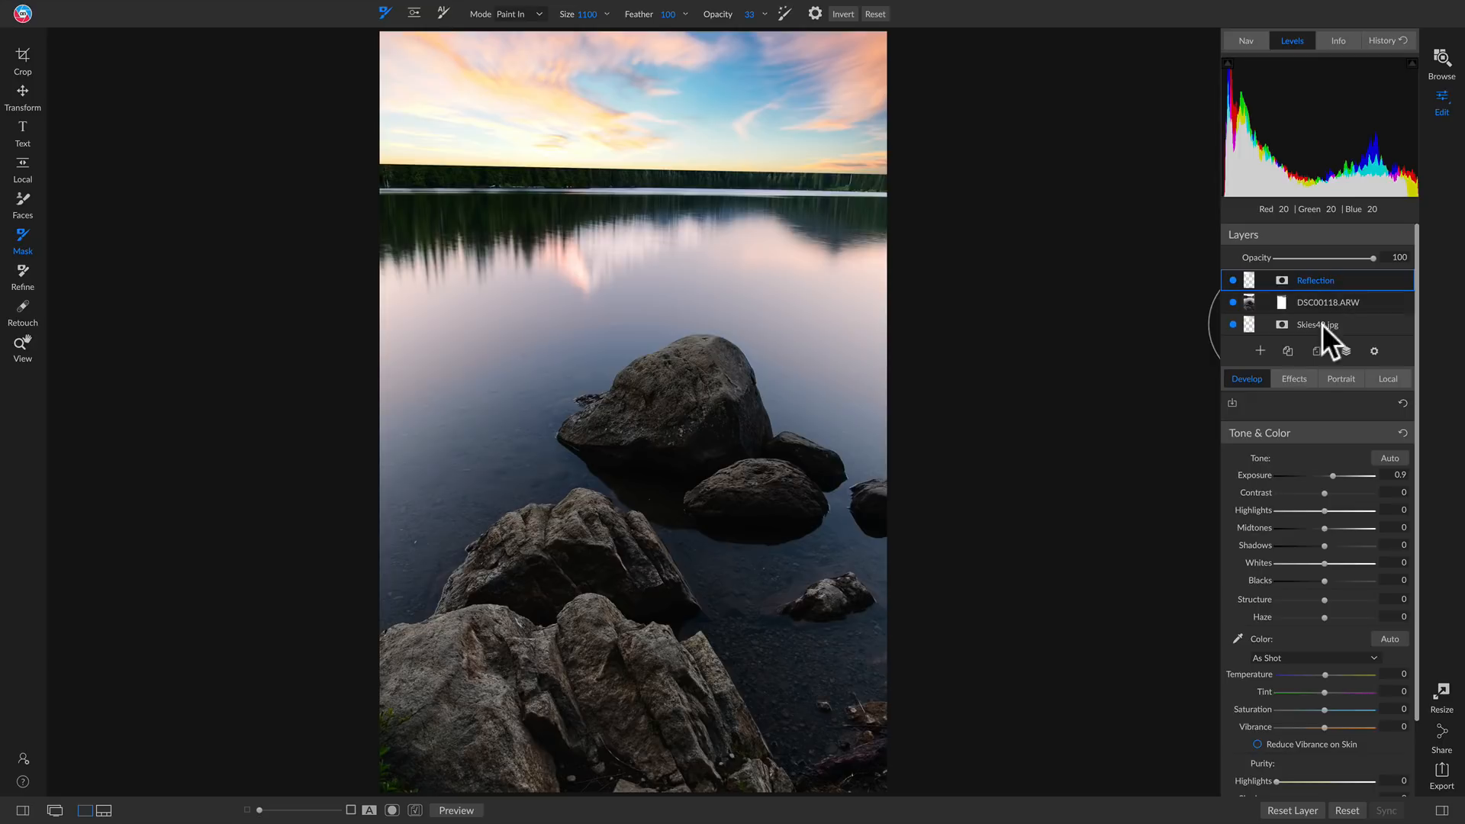
Reset the Reflection layer's exposure to 0 and flip the layer vertically
{"action": "double_click", "coordinate": [1256, 478]}
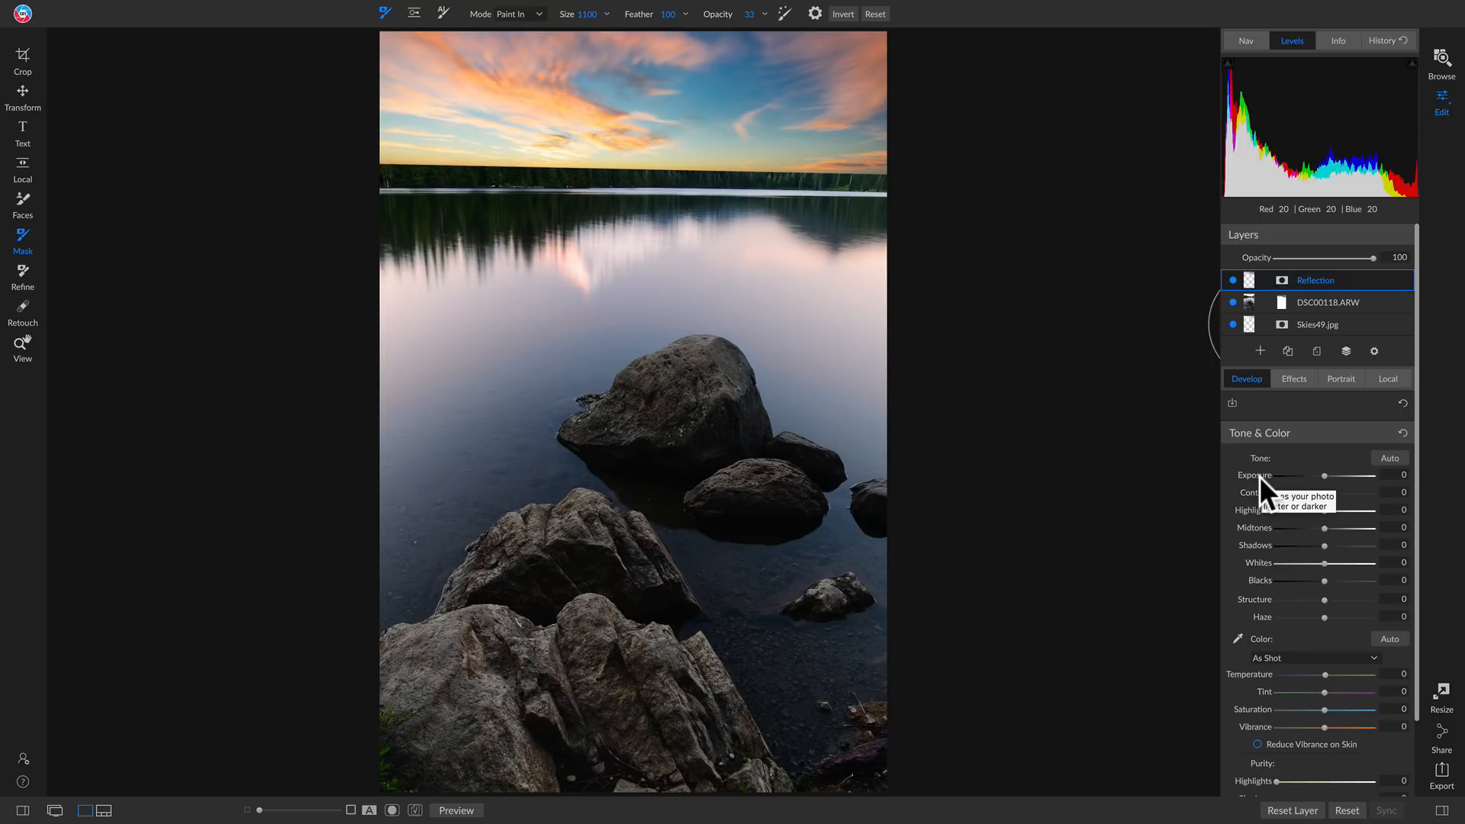
{"action": "key", "text": "v"}
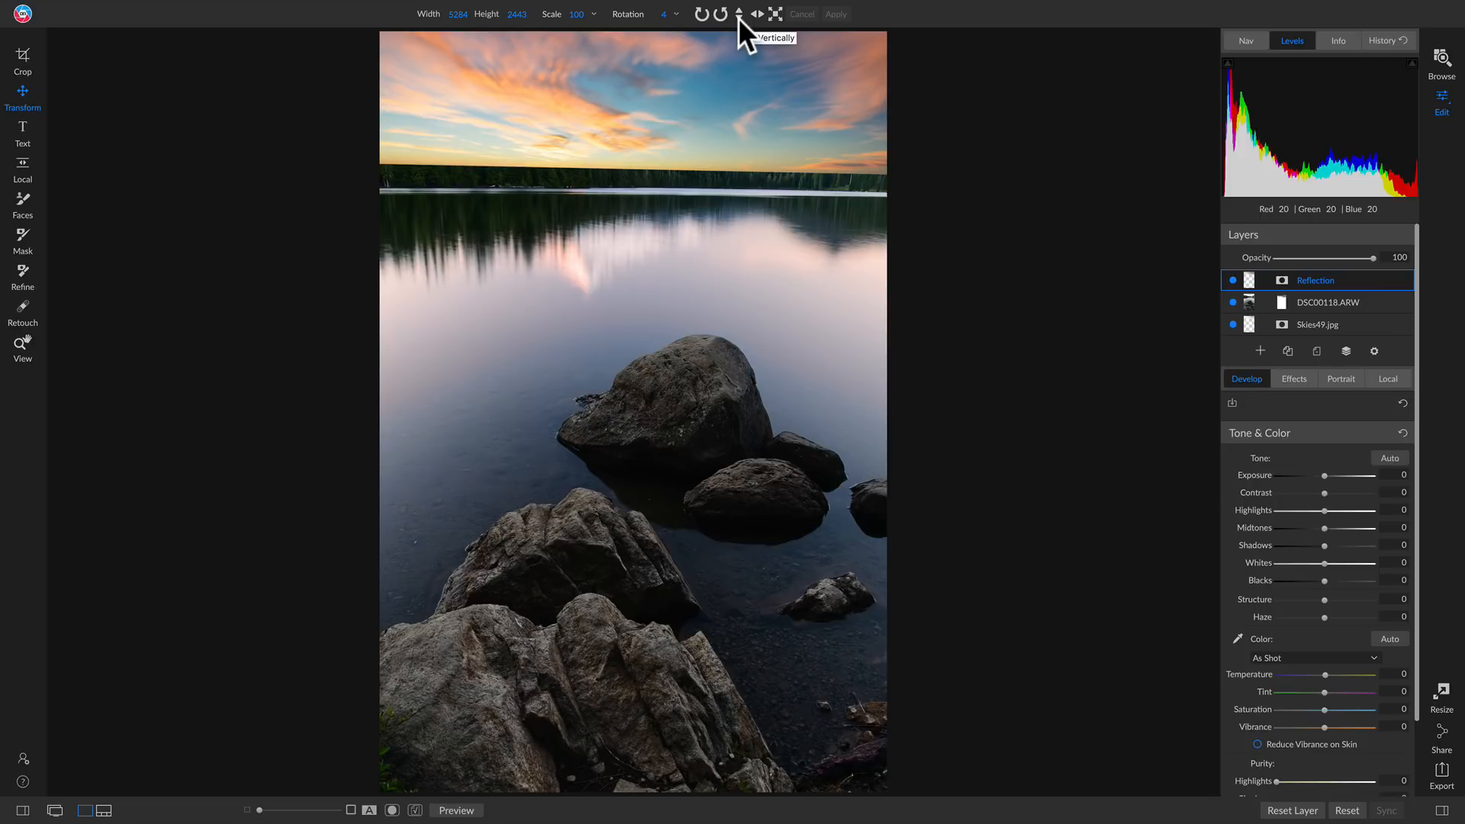
{"action": "left_click", "coordinate": [739, 13]}
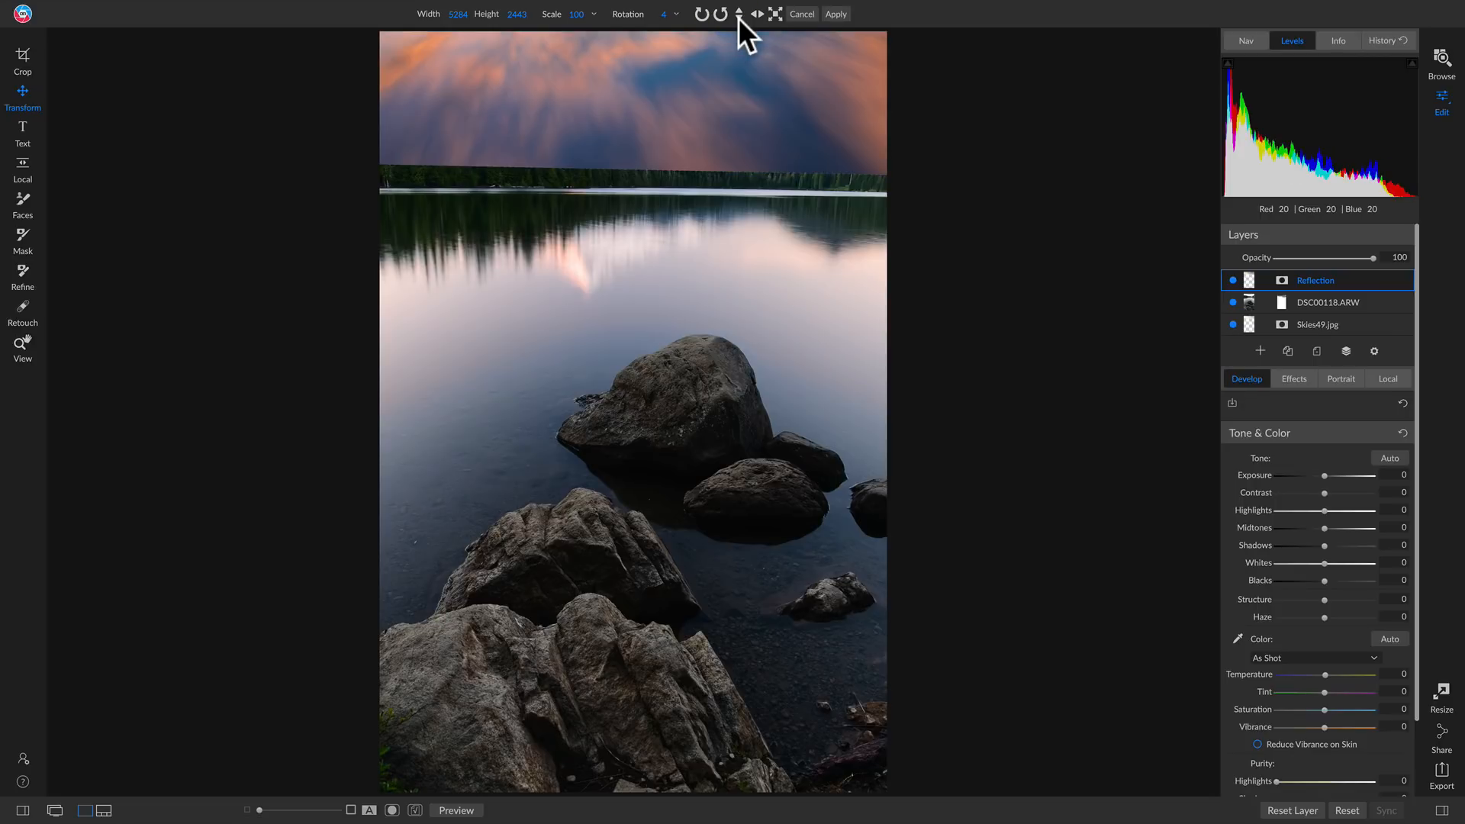
Move the flipped sky down over the lake, lower its opacity to 58, and align it with the shoreline at rotation 3
{"action": "left_click_drag", "start_coordinate": [721, 61], "coordinate": [729, 317]}
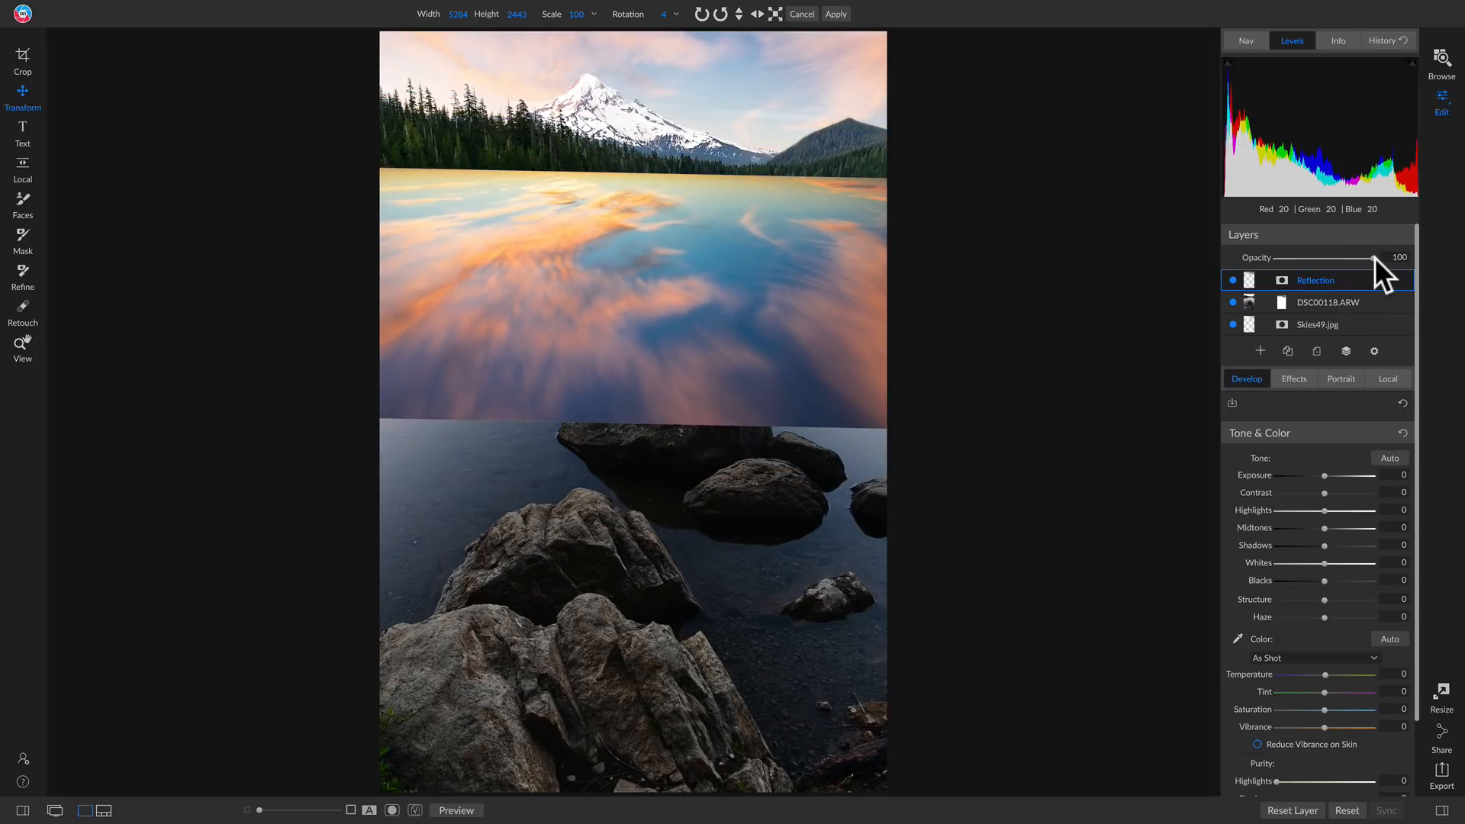
{"action": "left_click_drag", "start_coordinate": [1373, 258], "coordinate": [1331, 259]}
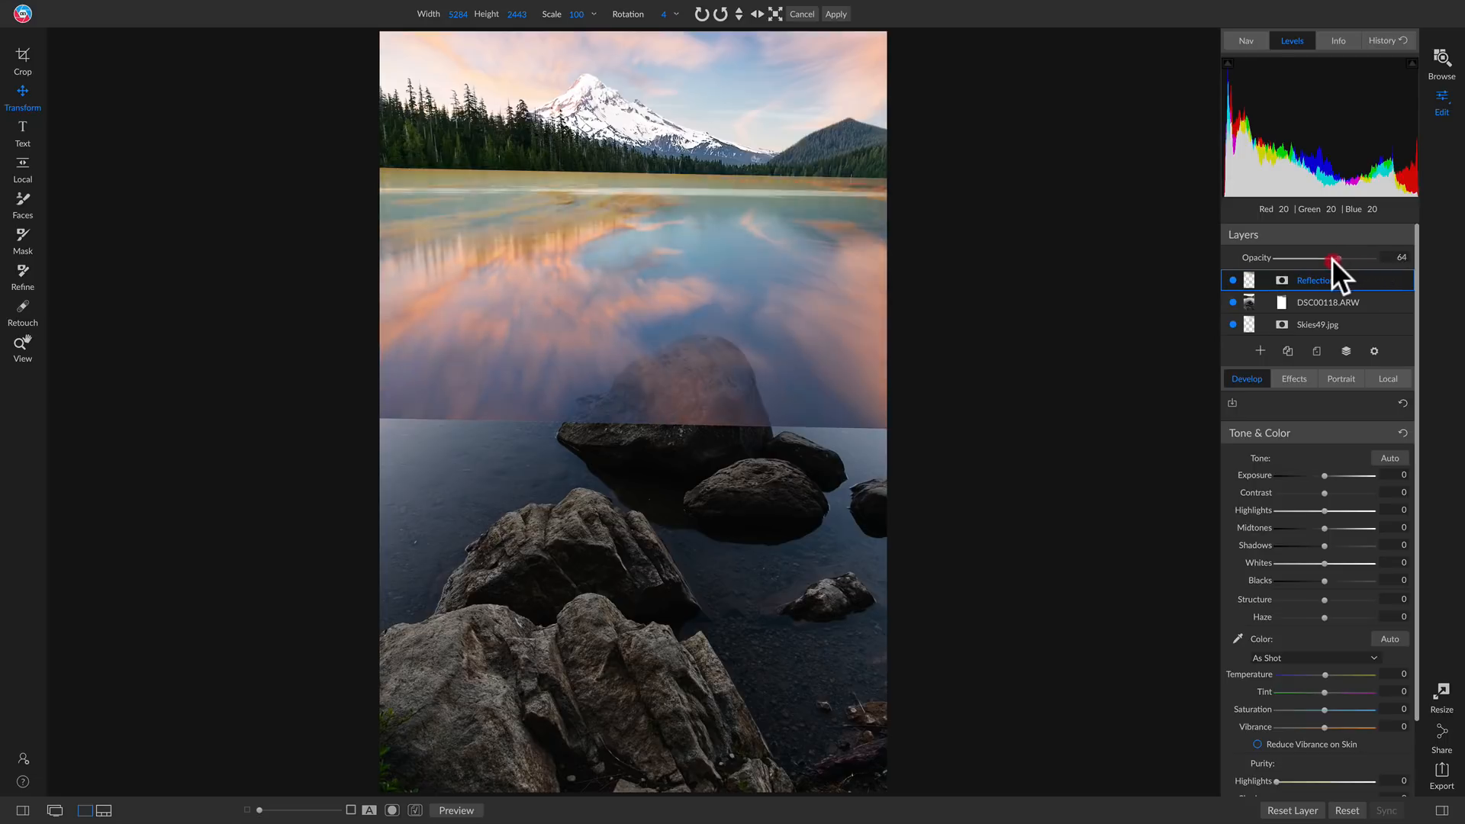
{"action": "left_click", "coordinate": [658, 277]}
{"action": "left_click_drag", "start_coordinate": [659, 277], "coordinate": [659, 275]}
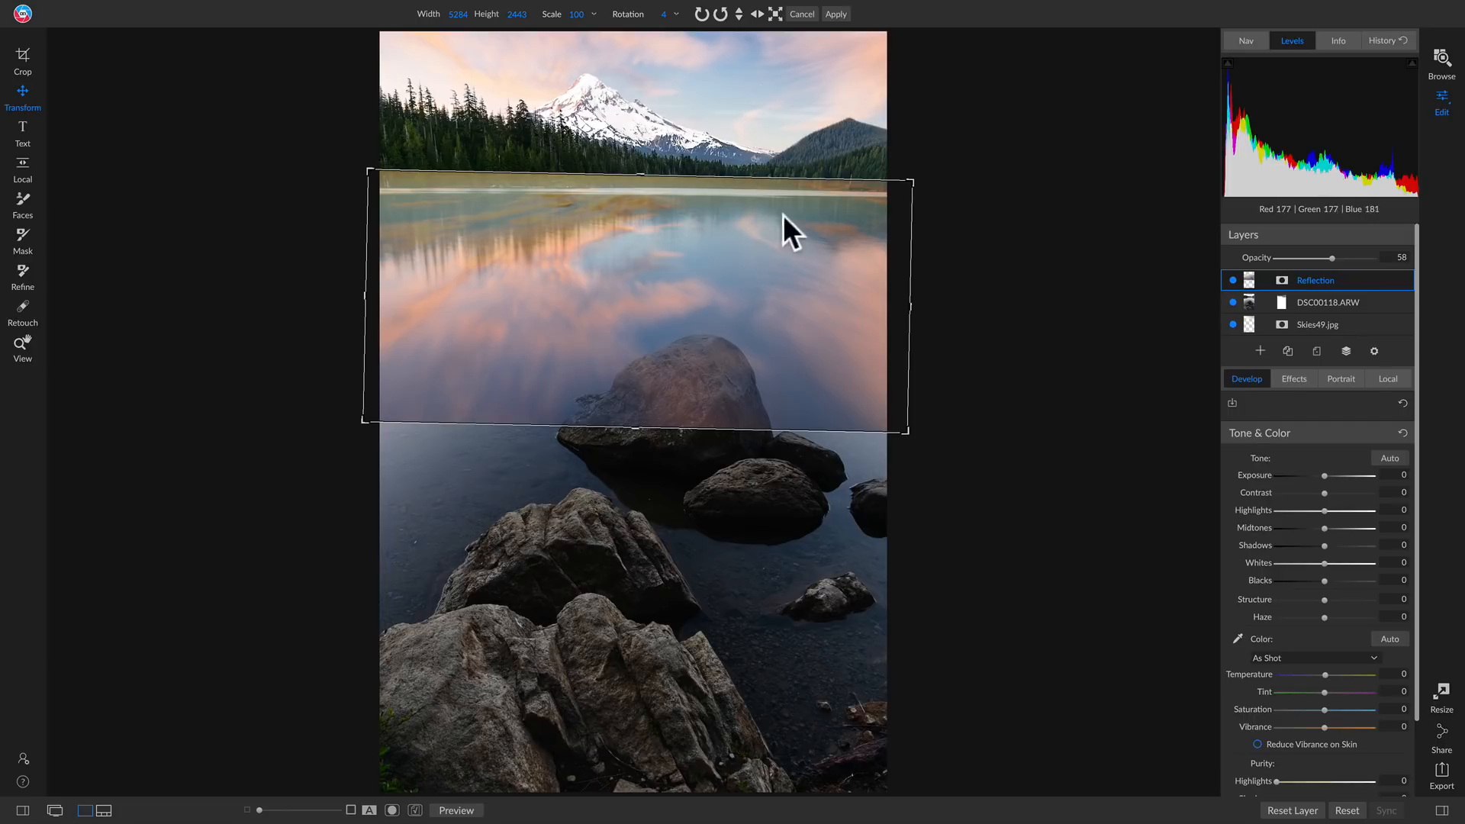
{"action": "left_click_drag", "start_coordinate": [770, 248], "coordinate": [772, 249]}
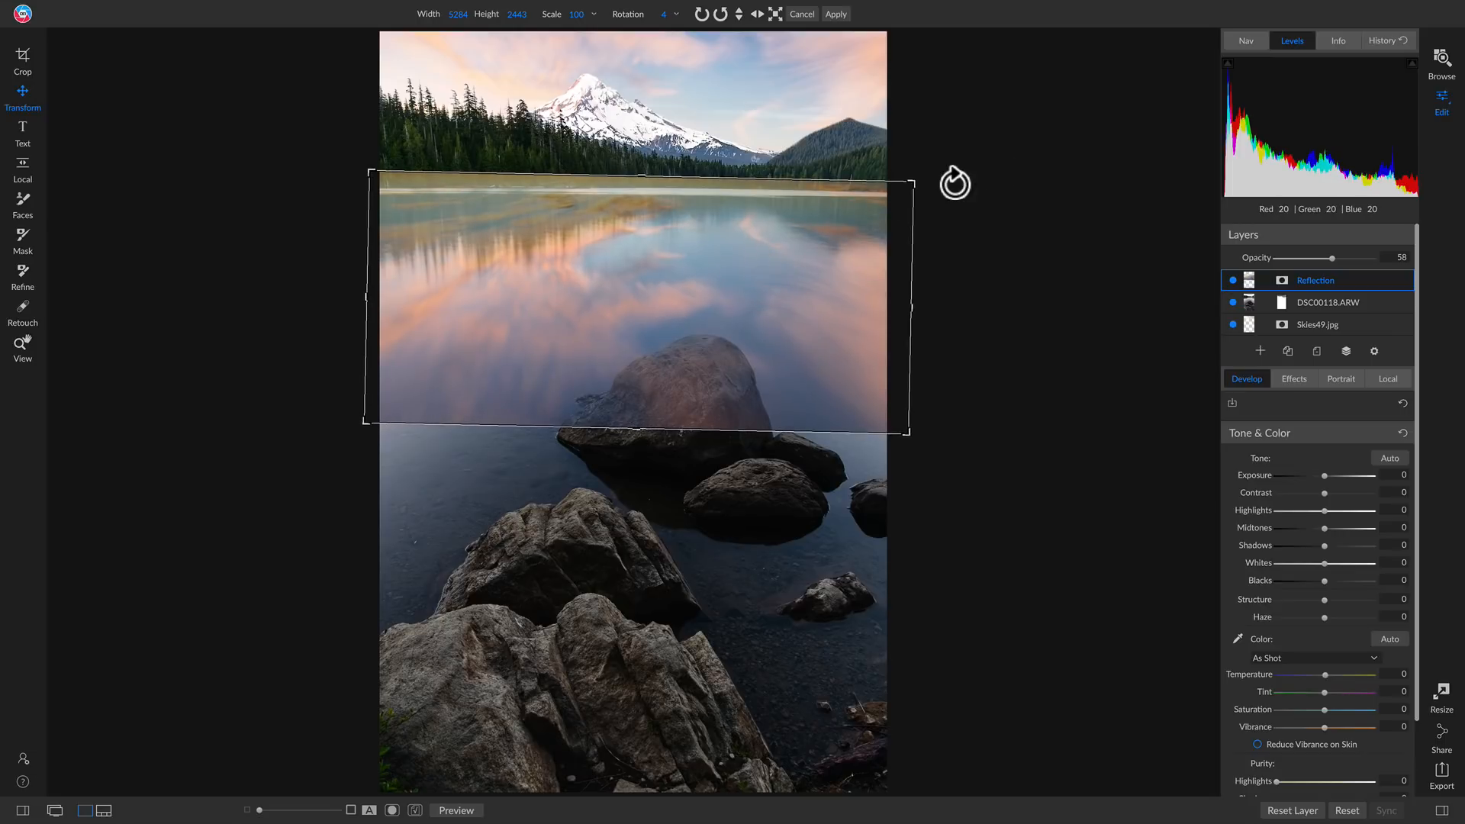
{"action": "left_click_drag", "start_coordinate": [925, 173], "coordinate": [924, 166]}
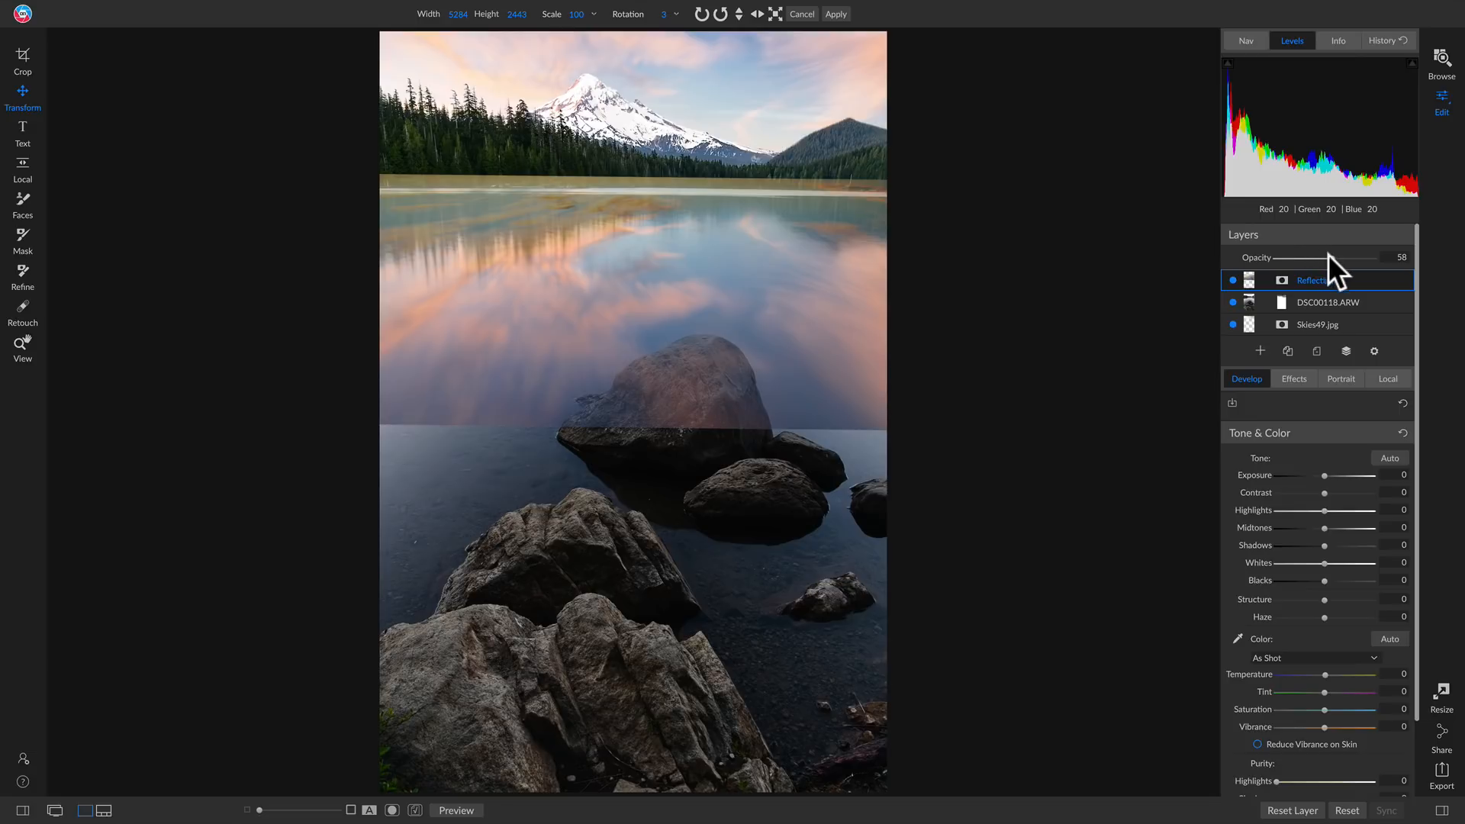
Set the Reflection layer's blend mode to Darken at full opacity and reduce the layer opacity to 71
{"action": "left_click_drag", "start_coordinate": [1332, 258], "coordinate": [1397, 263]}
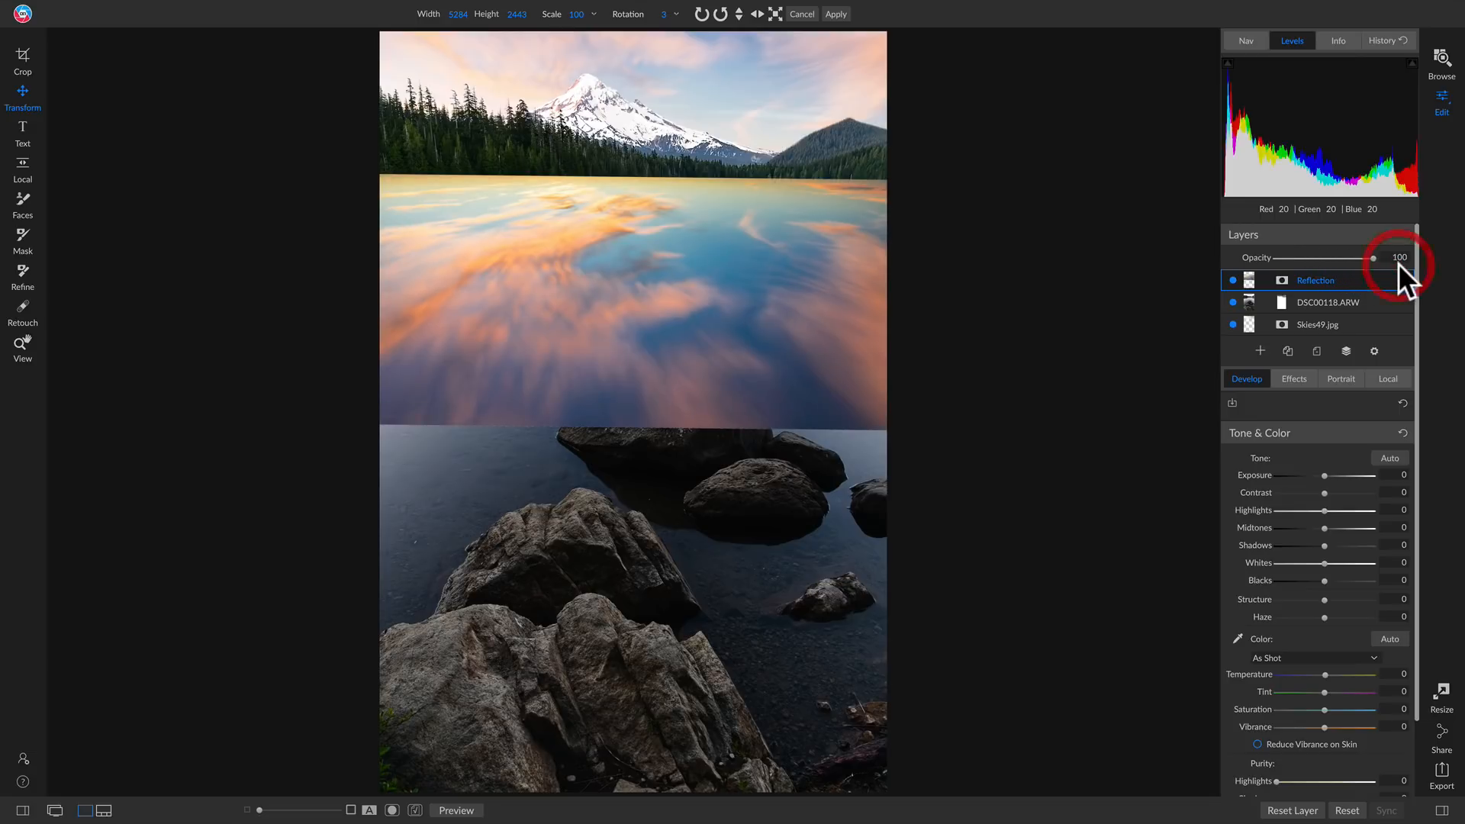
{"action": "left_click", "coordinate": [1372, 352]}
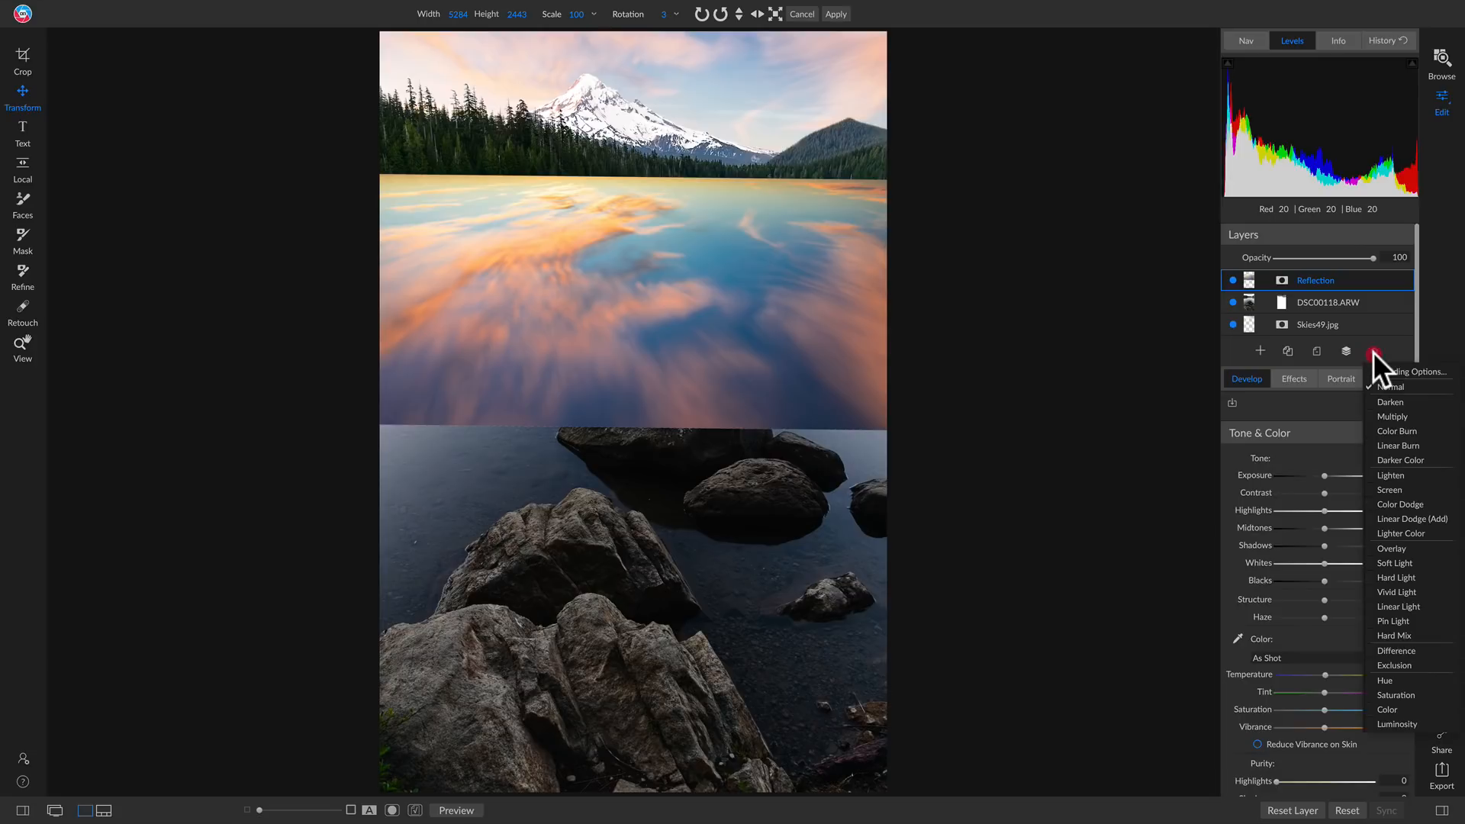
{"action": "left_click", "coordinate": [1382, 401]}
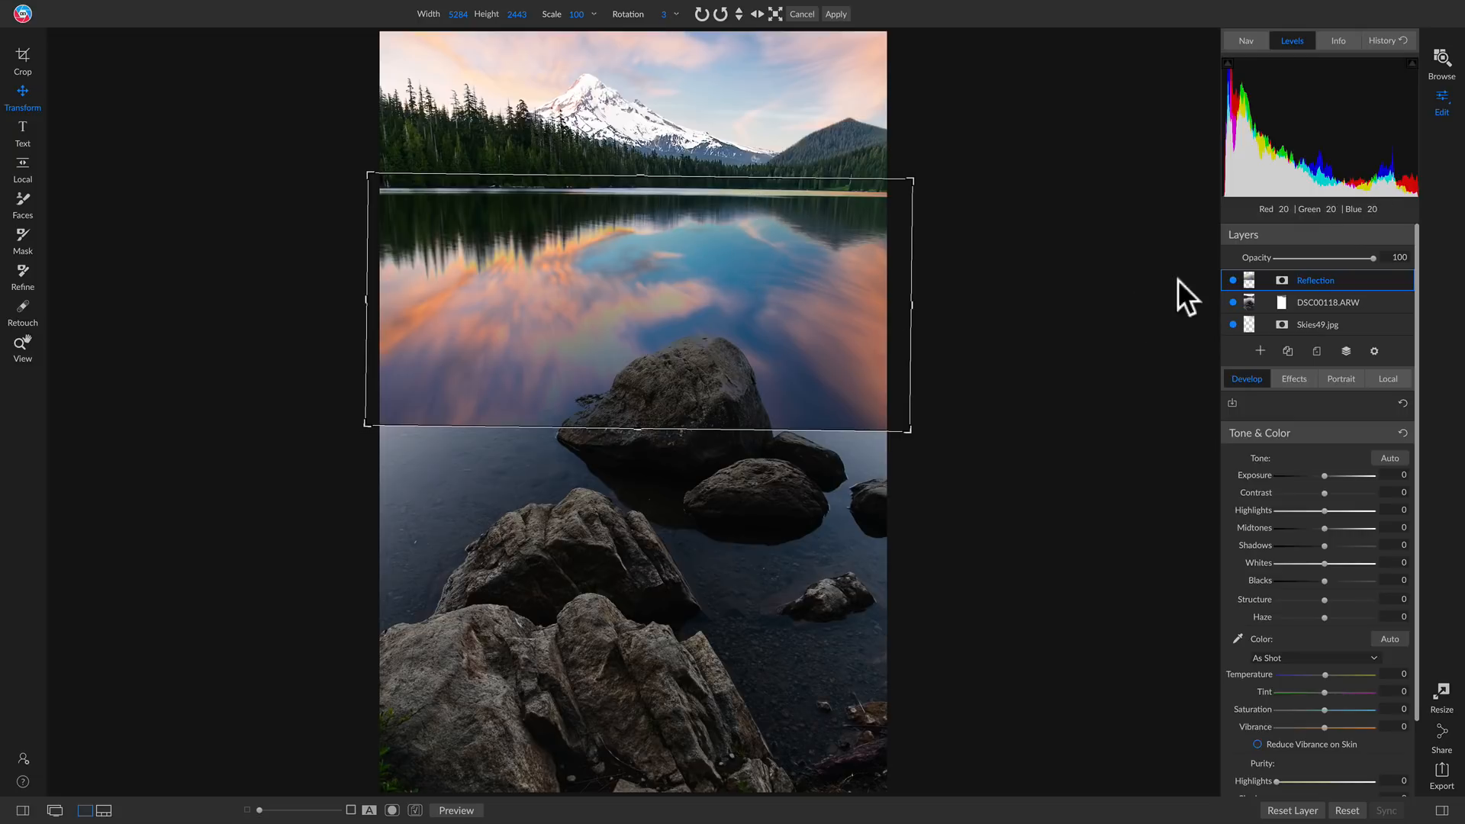
{"action": "left_click_drag", "start_coordinate": [1371, 260], "coordinate": [1343, 258]}
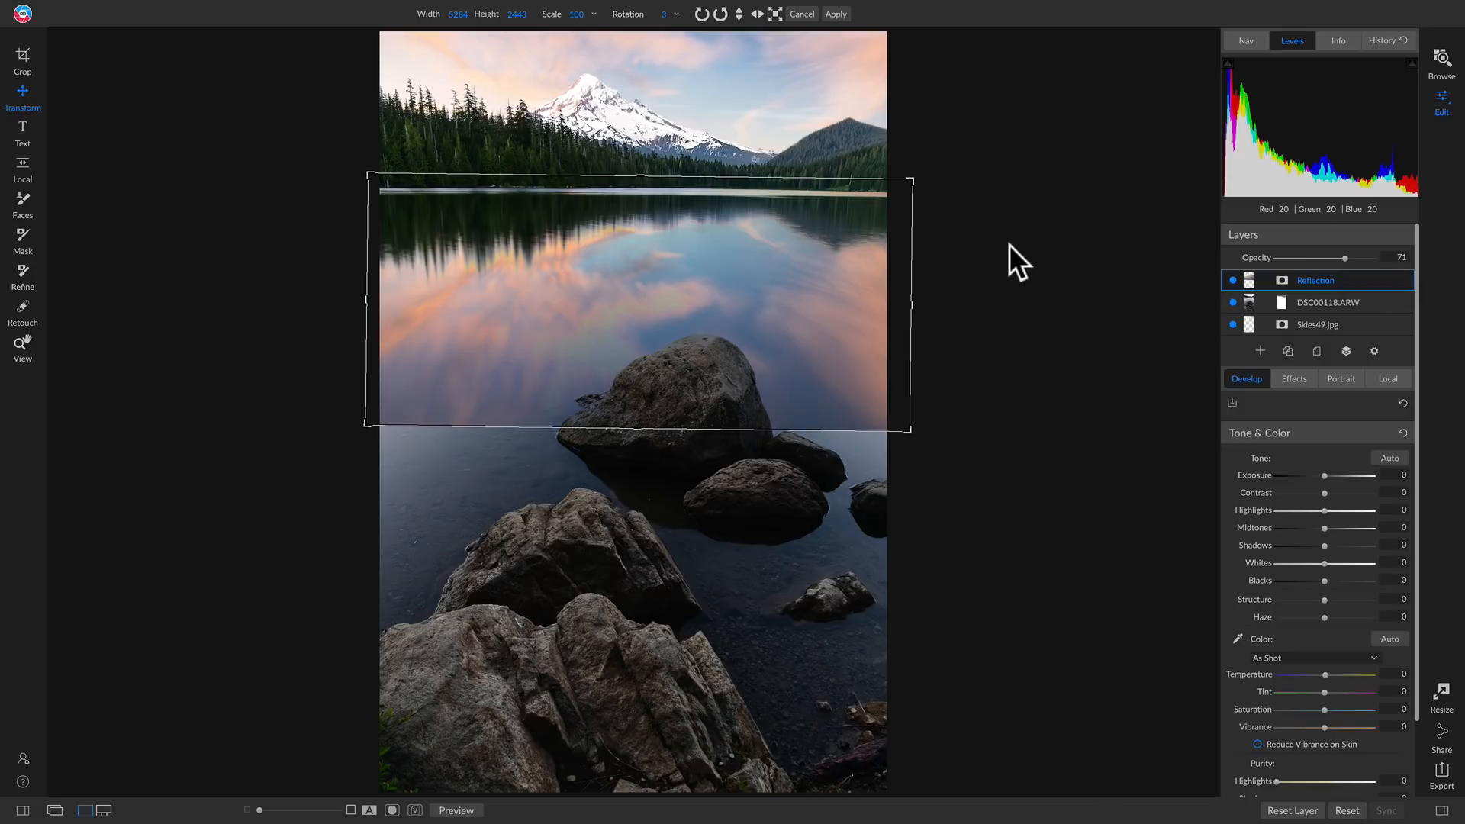
Mask the Reflection layer out along the far shoreline with a Paint Out brush of size 350
{"action": "key", "text": "b"}
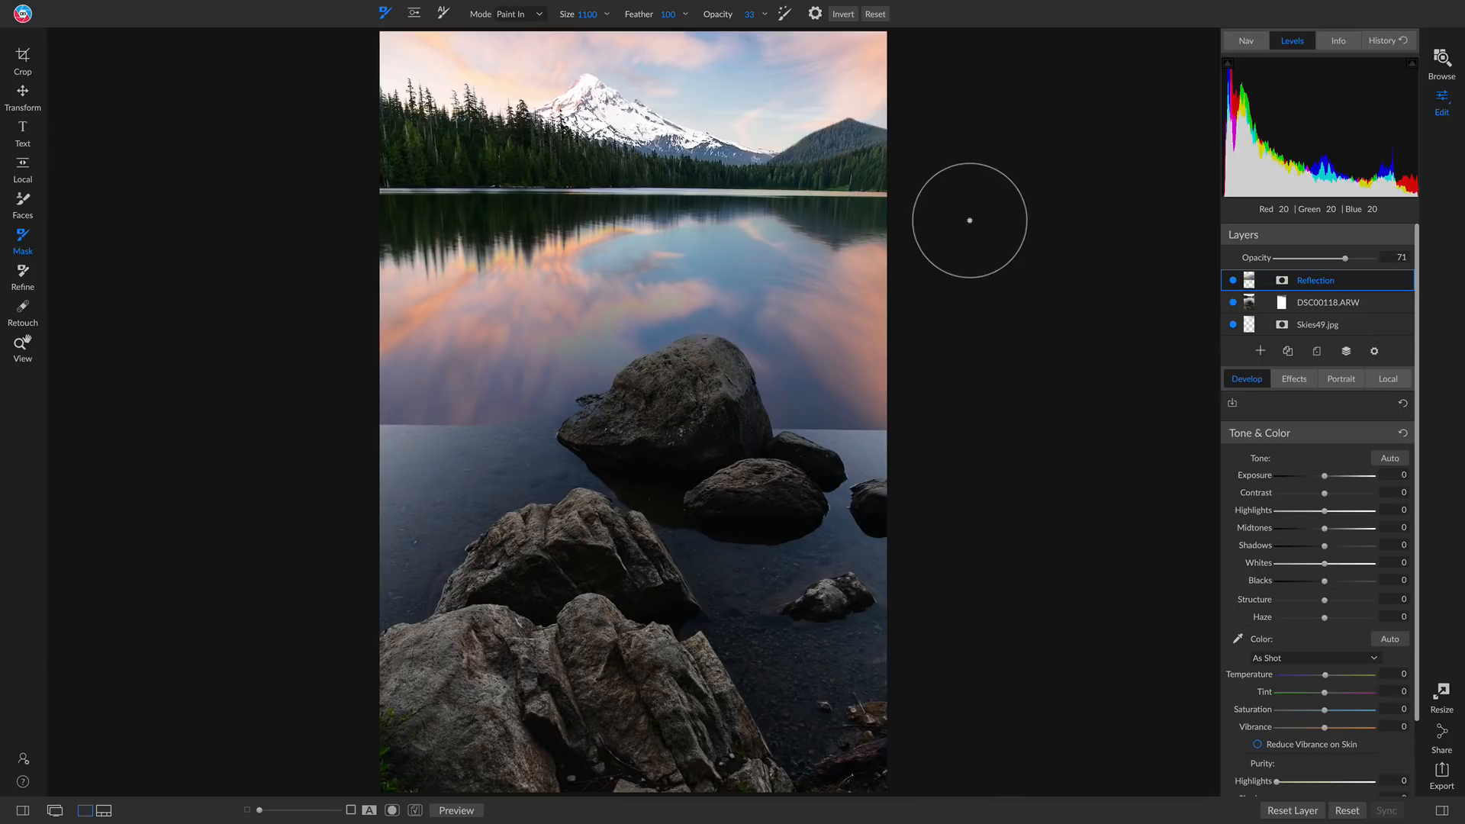
{"action": "left_click", "coordinate": [519, 15]}
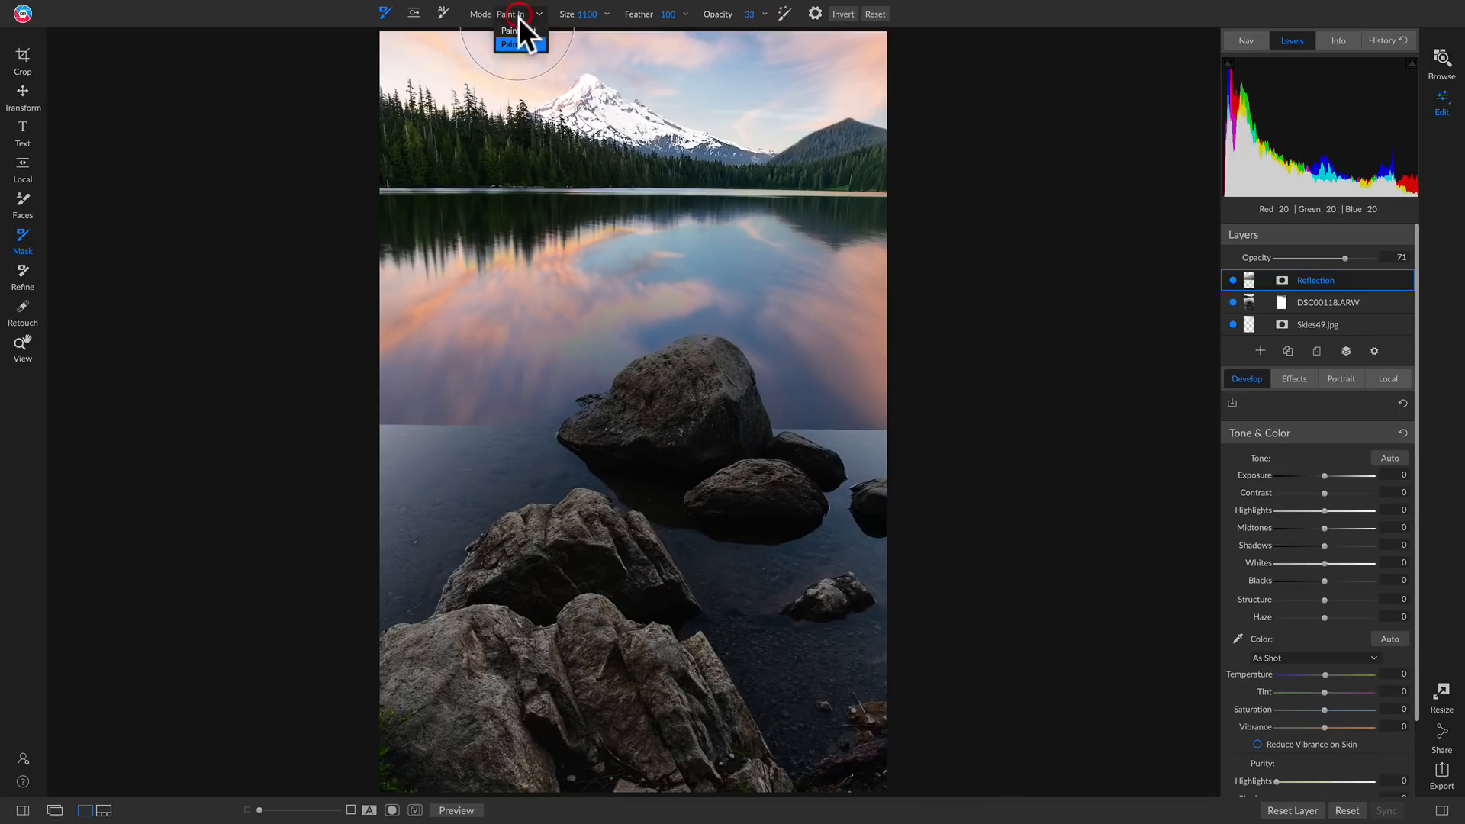
{"action": "left_click", "coordinate": [524, 47]}
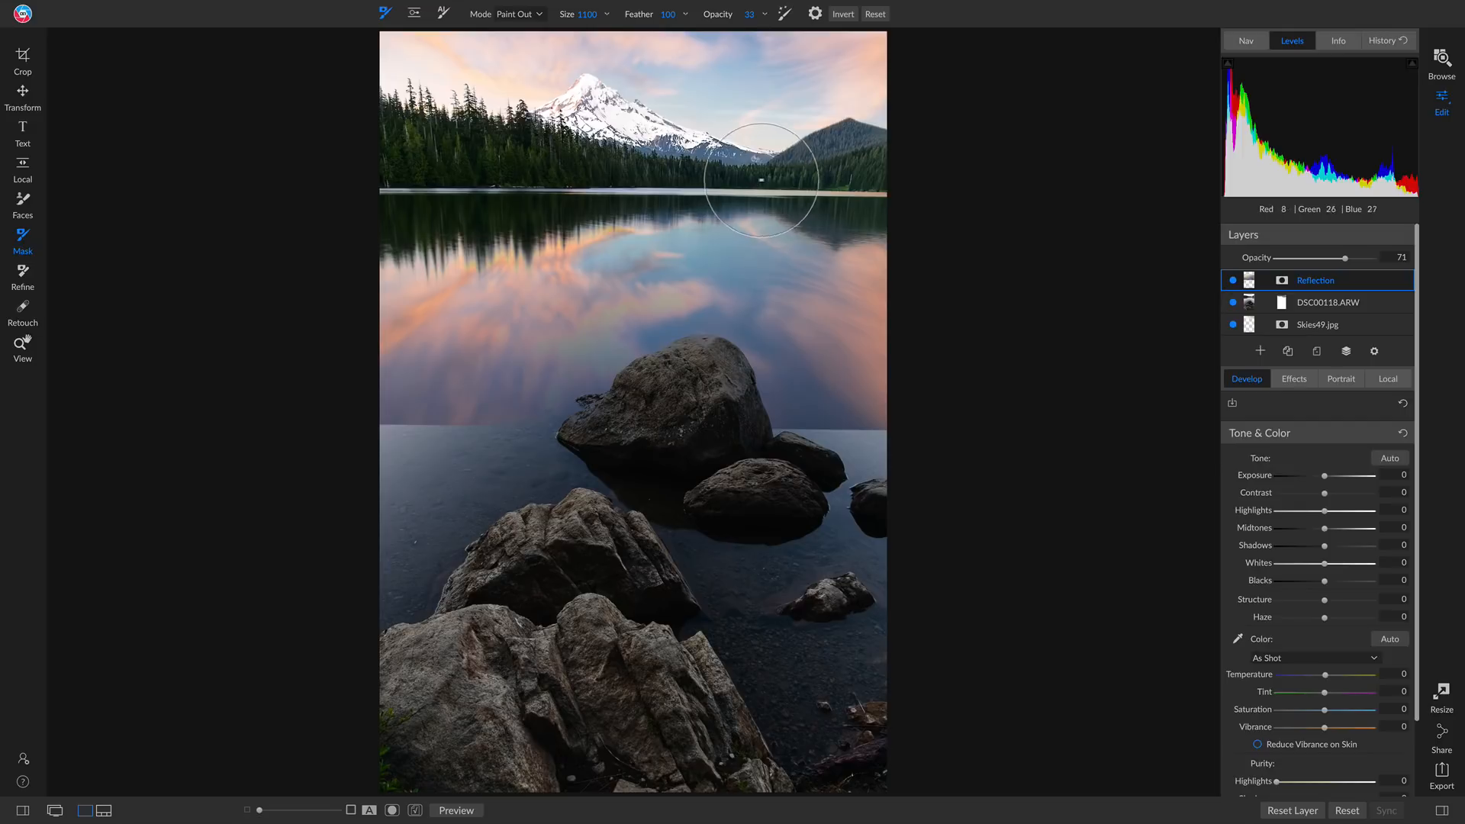
{"action": "key", "text": "bracketleft"}
{"action": "key", "text": "bracketleft"}
{"action": "key", "text": "bracketleft"}
{"action": "key", "text": "bracketleft"}
{"action": "key", "text": "bracketleft"}
{"action": "key", "text": "bracketleft"}
{"action": "key", "text": "bracketleft"}
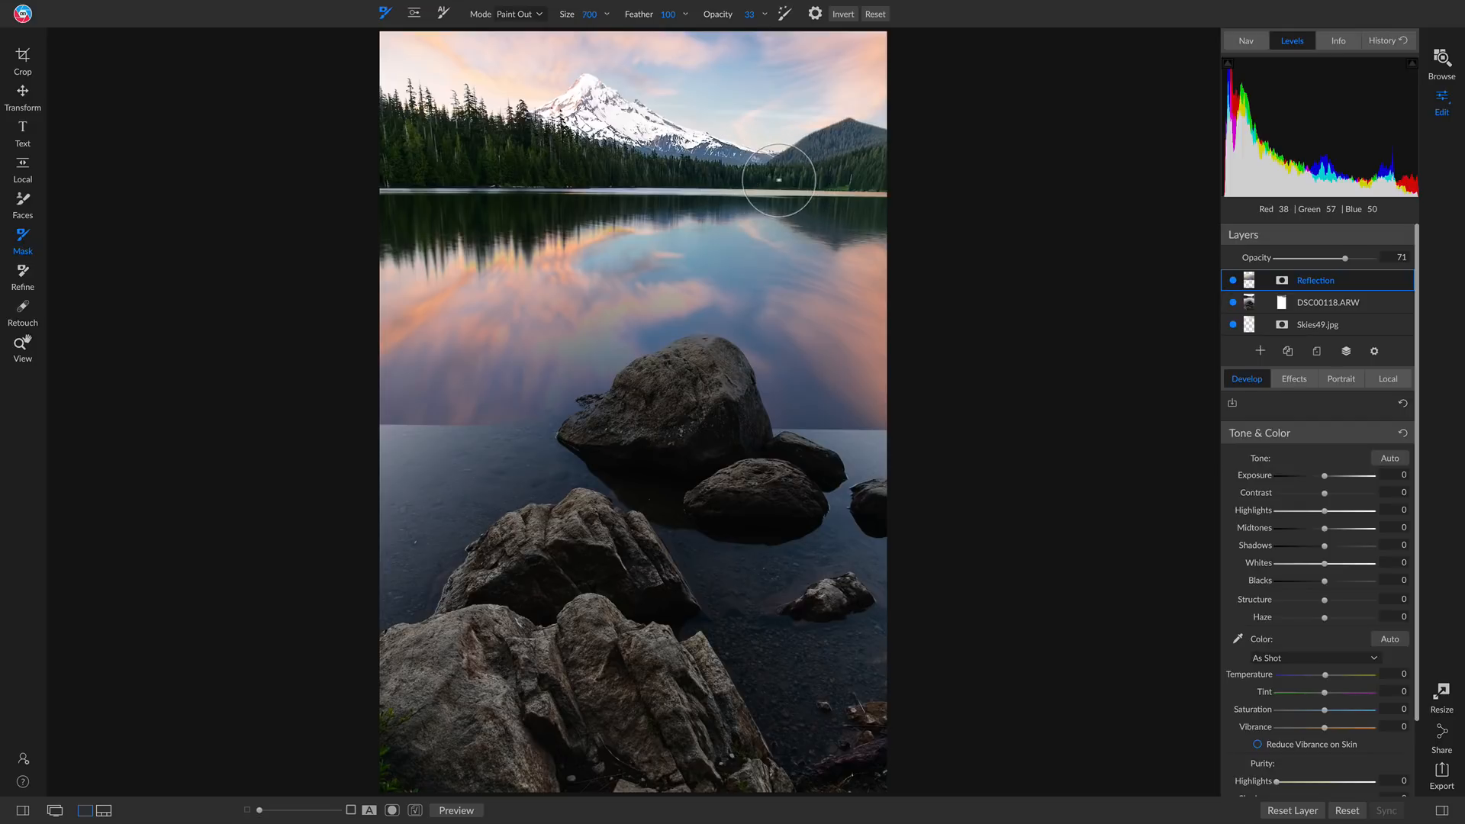
{"action": "key", "text": "bracketleft"}
{"action": "mouse_move", "coordinate": [801, 200]}
{"action": "left_mouse_down"}
{"action": "mouse_move", "coordinate": [910, 194]}
{"action": "mouse_move", "coordinate": [454, 192]}
{"action": "mouse_move", "coordinate": [605, 194]}
{"action": "left_mouse_up"}
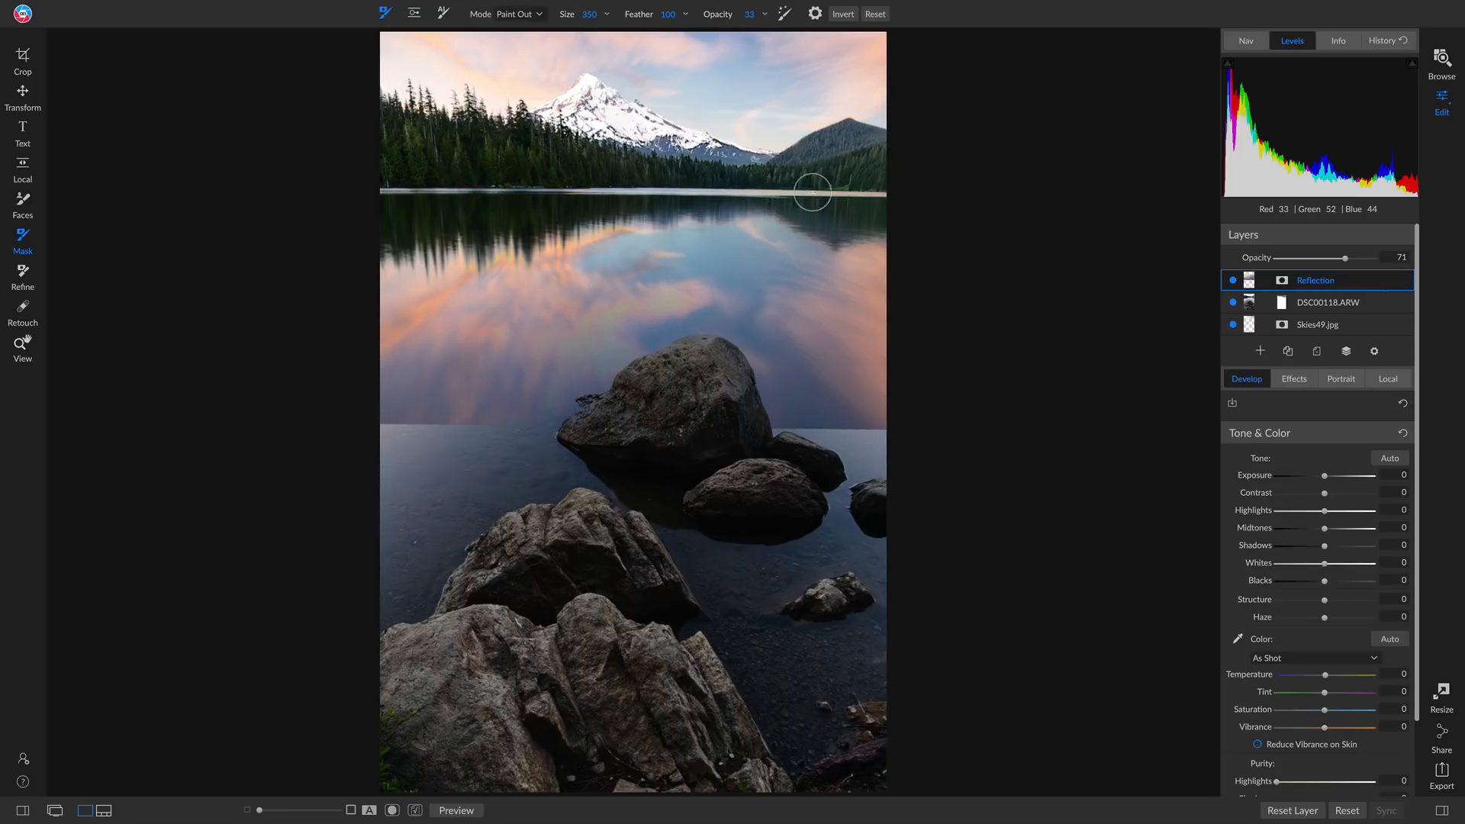
{"action": "mouse_move", "coordinate": [929, 193]}
{"action": "left_mouse_down"}
{"action": "mouse_move", "coordinate": [583, 179]}
{"action": "mouse_move", "coordinate": [350, 185]}
{"action": "mouse_move", "coordinate": [632, 198]}
{"action": "mouse_move", "coordinate": [232, 196]}
{"action": "left_mouse_up"}
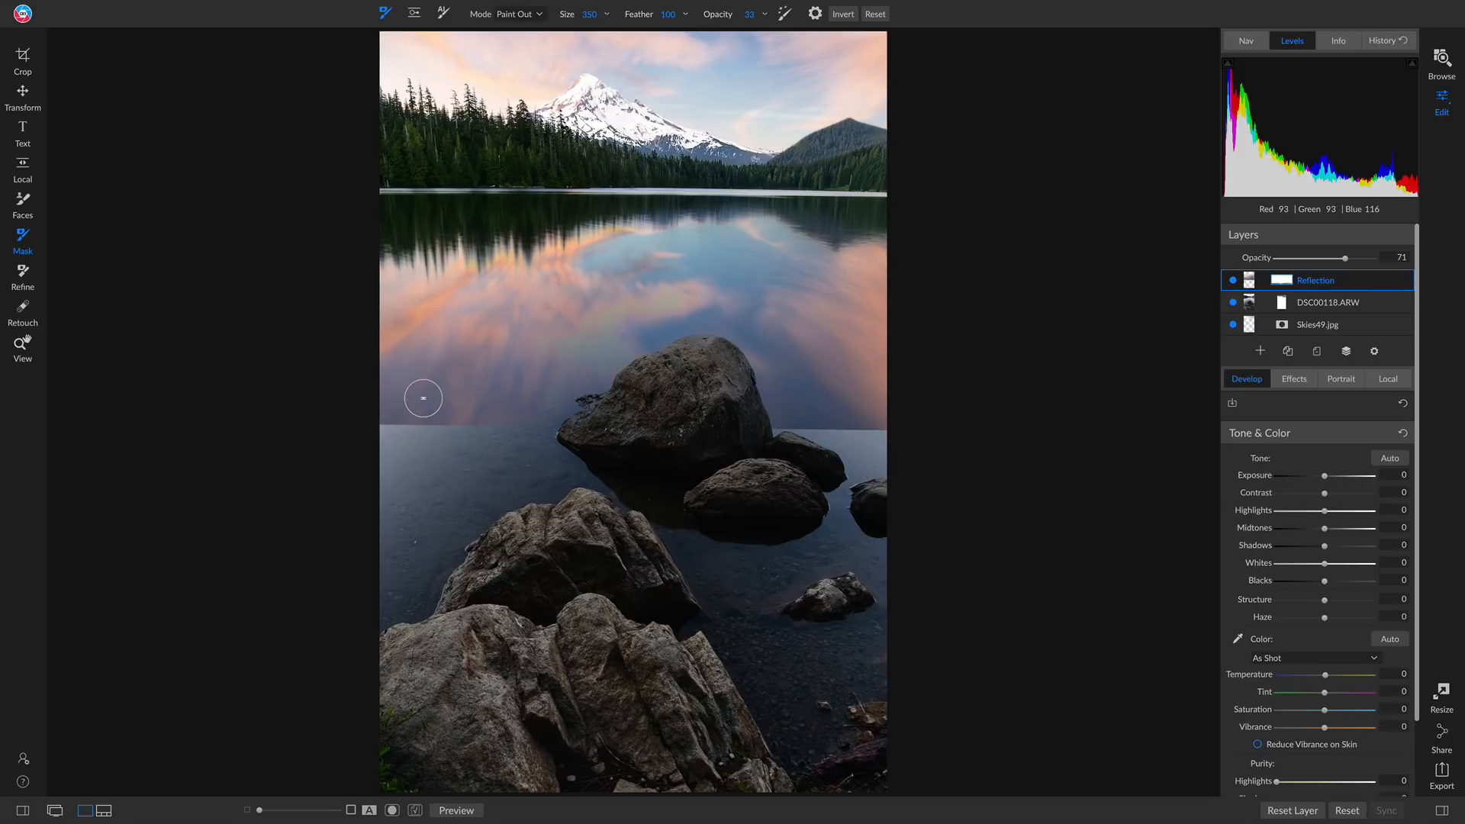
Enlarge the brush to 1200 and paint out the reflection's hard lower edge and the water near the large boulder
{"action": "key", "text": "bracketright"}
{"action": "key", "text": "bracketright"}
{"action": "key", "text": "bracketright"}
{"action": "key", "text": "bracketright"}
{"action": "key", "text": "bracketright"}
{"action": "key", "text": "bracketright"}
{"action": "key", "text": "bracketright"}
{"action": "key", "text": "bracketright"}
{"action": "key", "text": "bracketright"}
{"action": "key", "text": "bracketright"}
{"action": "key", "text": "bracketright"}
{"action": "key", "text": "bracketright"}
{"action": "key", "text": "bracketright"}
{"action": "key", "text": "bracketright"}
{"action": "key", "text": "bracketright"}
{"action": "key", "text": "bracketright"}
{"action": "key", "text": "bracketright"}
{"action": "mouse_move", "coordinate": [395, 416]}
{"action": "left_mouse_down"}
{"action": "mouse_move", "coordinate": [499, 411]}
{"action": "mouse_move", "coordinate": [486, 408]}
{"action": "left_mouse_up"}
{"action": "mouse_move", "coordinate": [521, 409]}
{"action": "left_mouse_down"}
{"action": "mouse_move", "coordinate": [401, 409]}
{"action": "mouse_move", "coordinate": [568, 414]}
{"action": "left_mouse_up"}
{"action": "mouse_move", "coordinate": [524, 414]}
{"action": "left_mouse_down"}
{"action": "mouse_move", "coordinate": [360, 415]}
{"action": "mouse_move", "coordinate": [889, 435]}
{"action": "mouse_move", "coordinate": [857, 415]}
{"action": "mouse_move", "coordinate": [688, 409]}
{"action": "mouse_move", "coordinate": [948, 415]}
{"action": "mouse_move", "coordinate": [598, 402]}
{"action": "mouse_move", "coordinate": [847, 418]}
{"action": "left_mouse_up"}
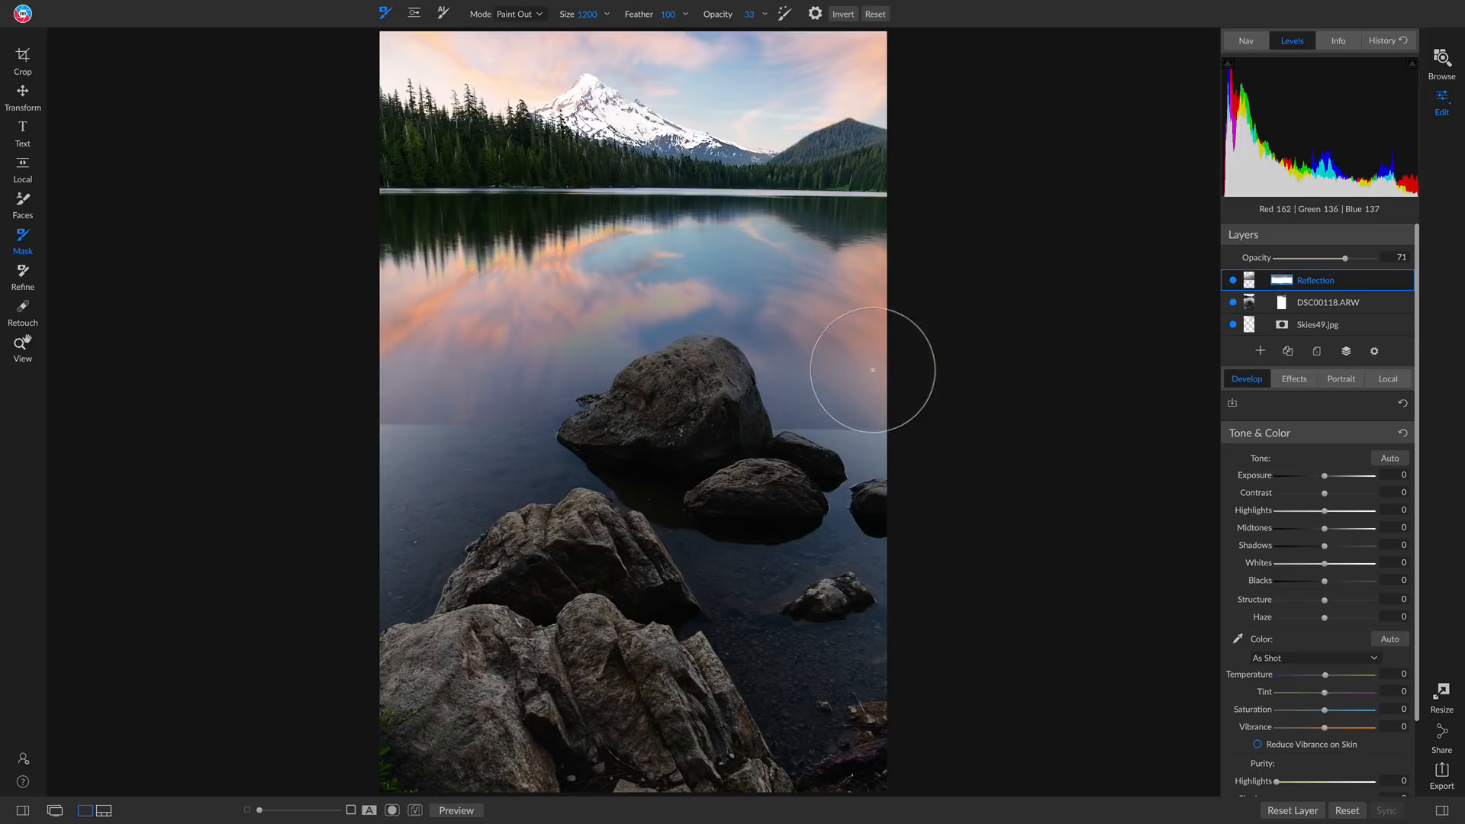
{"action": "mouse_move", "coordinate": [872, 370]}
{"action": "left_mouse_down"}
{"action": "mouse_move", "coordinate": [867, 326]}
{"action": "mouse_move", "coordinate": [762, 221]}
{"action": "mouse_move", "coordinate": [519, 229]}
{"action": "mouse_move", "coordinate": [382, 309]}
{"action": "mouse_move", "coordinate": [602, 229]}
{"action": "mouse_move", "coordinate": [798, 265]}
{"action": "mouse_move", "coordinate": [794, 293]}
{"action": "left_mouse_up"}
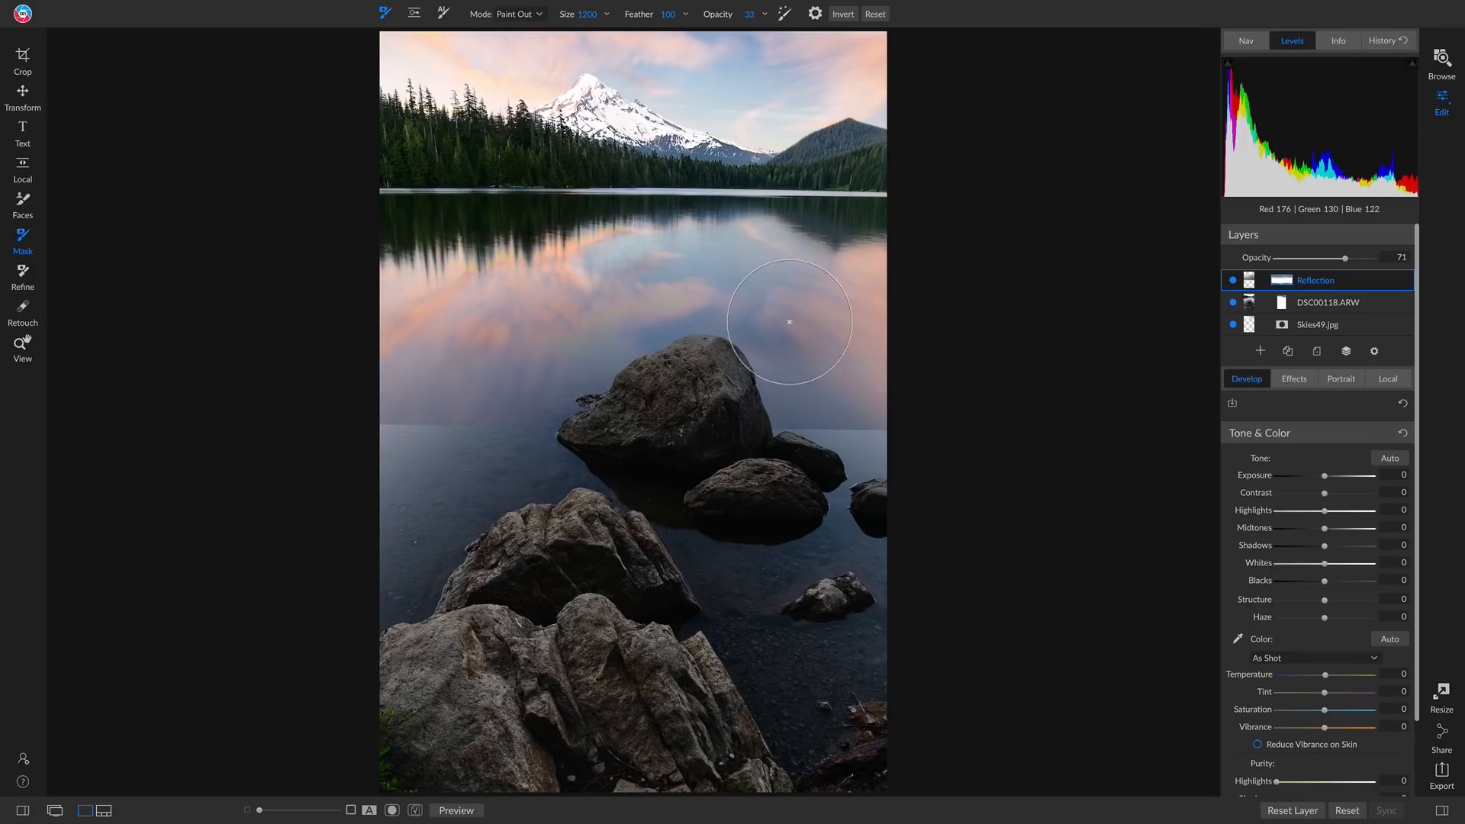
{"action": "mouse_move", "coordinate": [339, 413]}
{"action": "left_mouse_down"}
{"action": "mouse_move", "coordinate": [1025, 408]}
{"action": "mouse_move", "coordinate": [207, 420]}
{"action": "mouse_move", "coordinate": [453, 399]}
{"action": "mouse_move", "coordinate": [1026, 398]}
{"action": "mouse_move", "coordinate": [160, 402]}
{"action": "mouse_move", "coordinate": [856, 447]}
{"action": "mouse_move", "coordinate": [901, 428]}
{"action": "mouse_move", "coordinate": [193, 439]}
{"action": "mouse_move", "coordinate": [1177, 420]}
{"action": "mouse_move", "coordinate": [96, 425]}
{"action": "mouse_move", "coordinate": [906, 446]}
{"action": "mouse_move", "coordinate": [885, 443]}
{"action": "mouse_move", "coordinate": [510, 434]}
{"action": "mouse_move", "coordinate": [973, 460]}
{"action": "mouse_move", "coordinate": [231, 433]}
{"action": "mouse_move", "coordinate": [534, 459]}
{"action": "mouse_move", "coordinate": [873, 457]}
{"action": "left_mouse_up"}
Set the brush size to 1600 and its opacity to 22, and fade the reflection across the upper lake
{"action": "key", "text": "]"}
{"action": "key", "text": "]"}
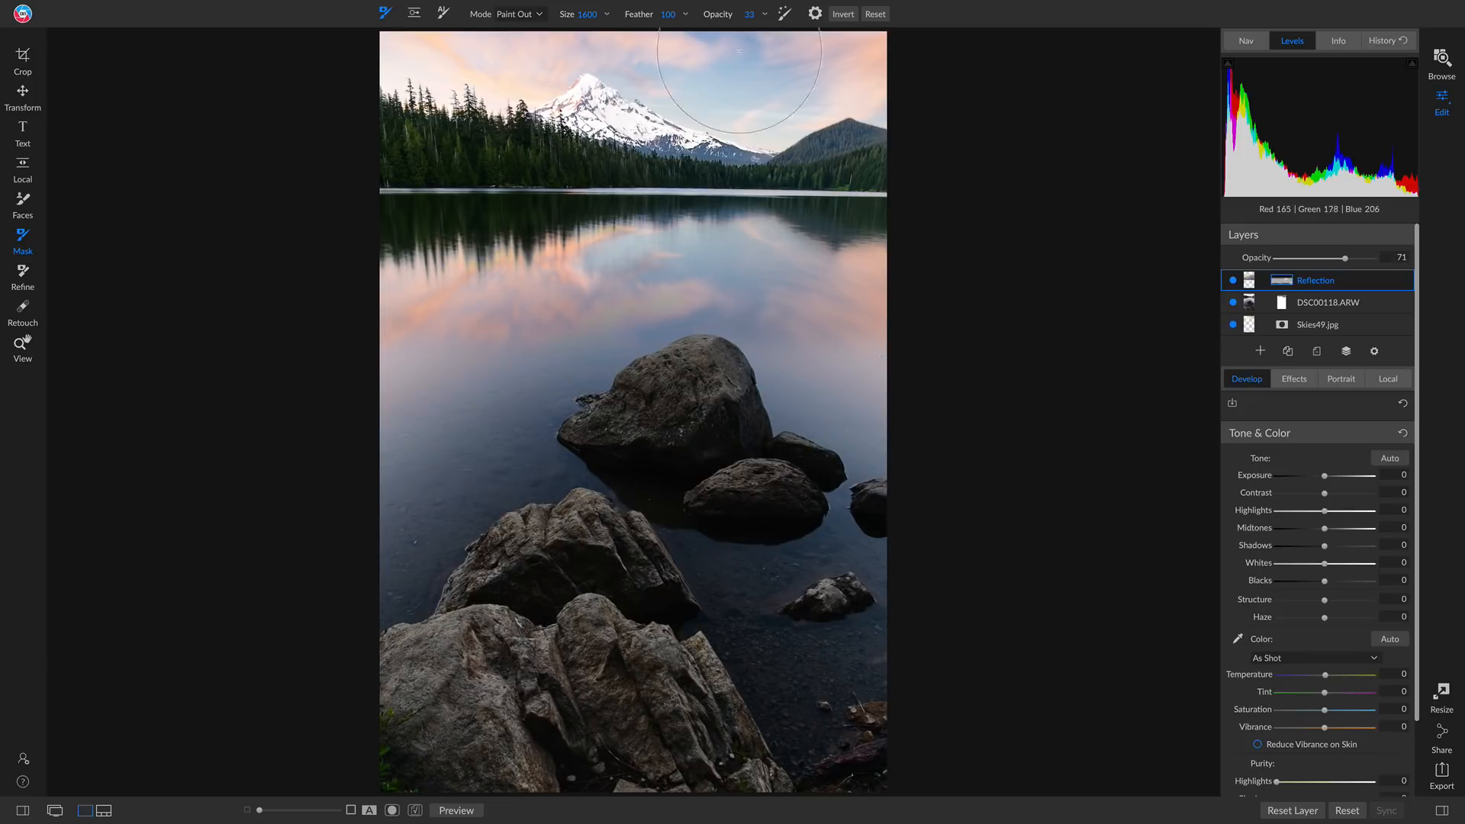
{"action": "mouse_move", "coordinate": [728, 15]}
{"action": "left_mouse_down"}
{"action": "mouse_move", "coordinate": [703, 10]}
{"action": "mouse_move", "coordinate": [725, 23]}
{"action": "mouse_move", "coordinate": [703, 99]}
{"action": "left_mouse_up"}
{"action": "mouse_move", "coordinate": [405, 327]}
{"action": "left_mouse_down"}
{"action": "mouse_move", "coordinate": [588, 280]}
{"action": "mouse_move", "coordinate": [701, 276]}
{"action": "mouse_move", "coordinate": [883, 327]}
{"action": "mouse_move", "coordinate": [890, 373]}
{"action": "mouse_move", "coordinate": [826, 216]}
{"action": "mouse_move", "coordinate": [514, 262]}
{"action": "left_mouse_up"}
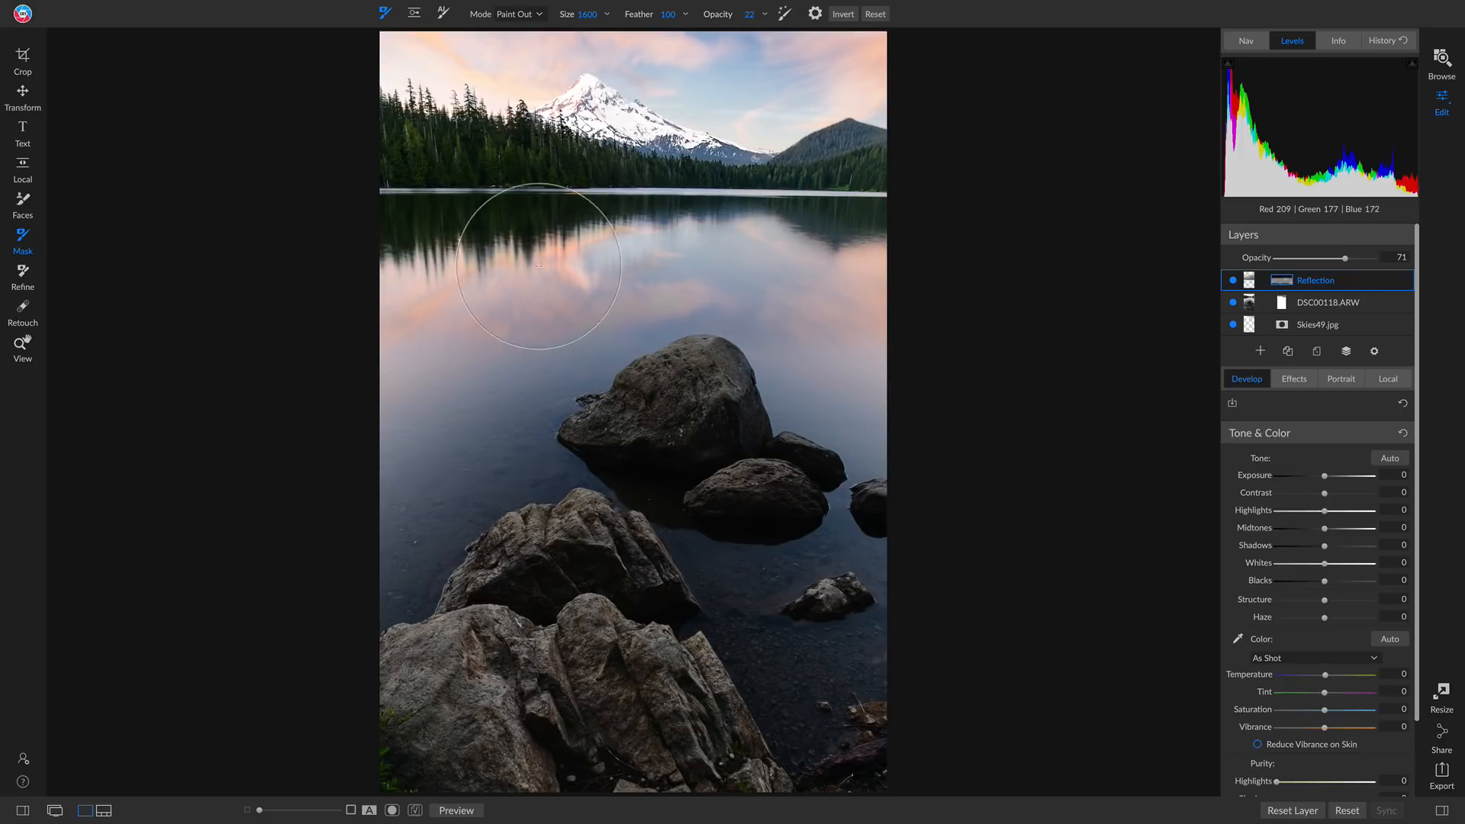
Reduce the brush size to 300 and paint the sky overlay off the mountain's reflection in the water
{"action": "key", "text": "bracketleft"}
{"action": "key", "text": "bracketleft"}
{"action": "key", "text": "bracketleft"}
{"action": "key", "text": "bracketleft"}
{"action": "key", "text": "bracketleft"}
{"action": "key", "text": "bracketleft"}
{"action": "key", "text": "bracketleft"}
{"action": "key", "text": "bracketleft"}
{"action": "key", "text": "bracketleft"}
{"action": "key", "text": "bracketleft"}
{"action": "key", "text": "bracketleft"}
{"action": "key", "text": "bracketleft"}
{"action": "key", "text": "bracketleft"}
{"action": "key", "text": "bracketleft"}
{"action": "mouse_move", "coordinate": [569, 244]}
{"action": "left_mouse_down"}
{"action": "mouse_move", "coordinate": [631, 234]}
{"action": "mouse_move", "coordinate": [577, 245]}
{"action": "mouse_move", "coordinate": [574, 263]}
{"action": "mouse_move", "coordinate": [592, 270]}
{"action": "mouse_move", "coordinate": [598, 233]}
{"action": "mouse_move", "coordinate": [535, 267]}
{"action": "mouse_move", "coordinate": [642, 262]}
{"action": "mouse_move", "coordinate": [669, 227]}
{"action": "mouse_move", "coordinate": [802, 225]}
{"action": "mouse_move", "coordinate": [584, 268]}
{"action": "mouse_move", "coordinate": [727, 263]}
{"action": "left_mouse_up"}
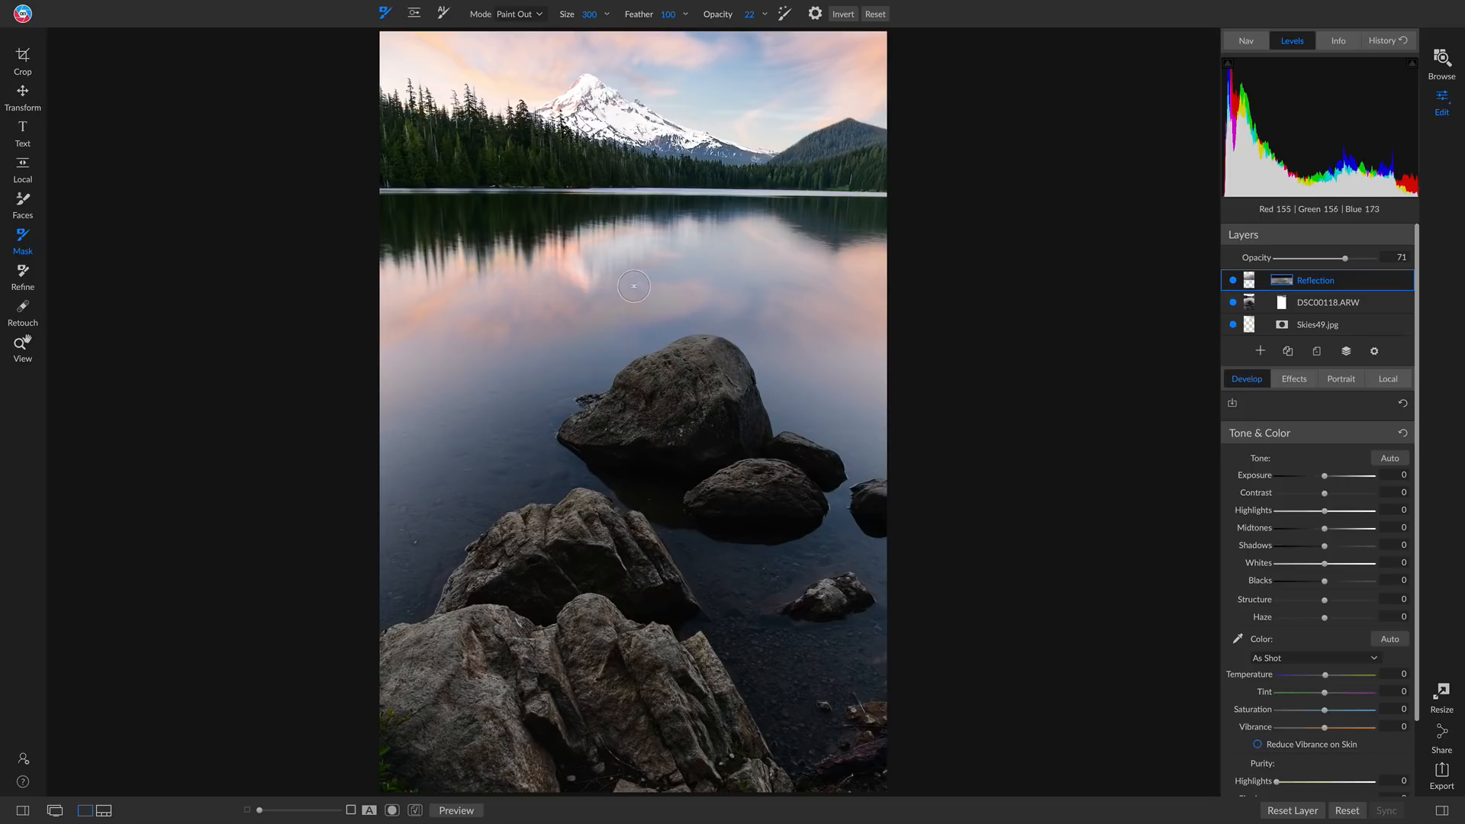
Compare the photo with and without the Reflection layer and lower that layer's exposure to -0.35
{"action": "left_click", "coordinate": [1233, 281]}
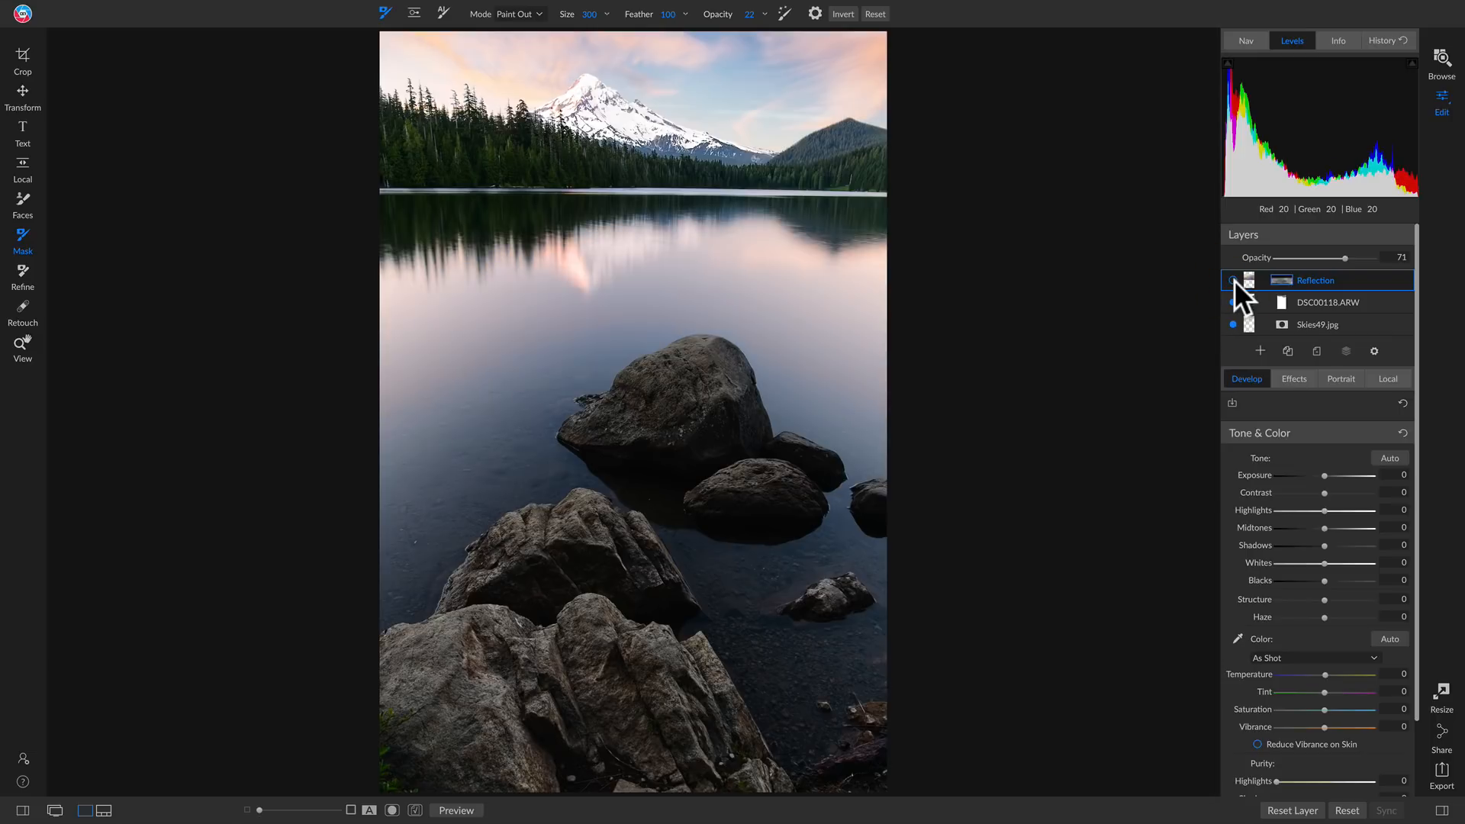
{"action": "left_click", "coordinate": [1233, 281]}
{"action": "left_click", "coordinate": [1232, 281]}
{"action": "left_click", "coordinate": [1232, 281]}
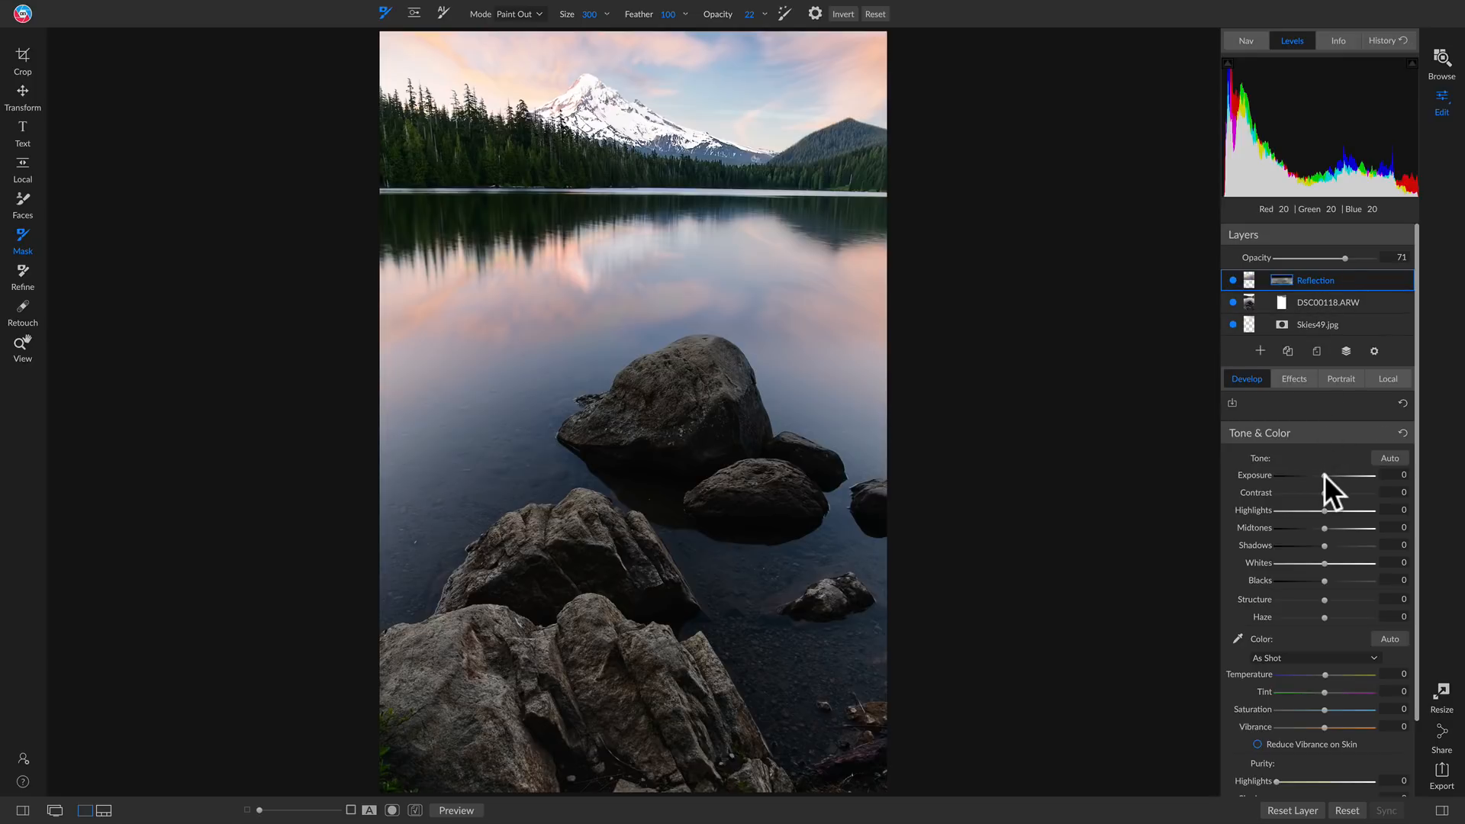
{"action": "left_click_drag", "start_coordinate": [1324, 475], "coordinate": [1320, 476]}
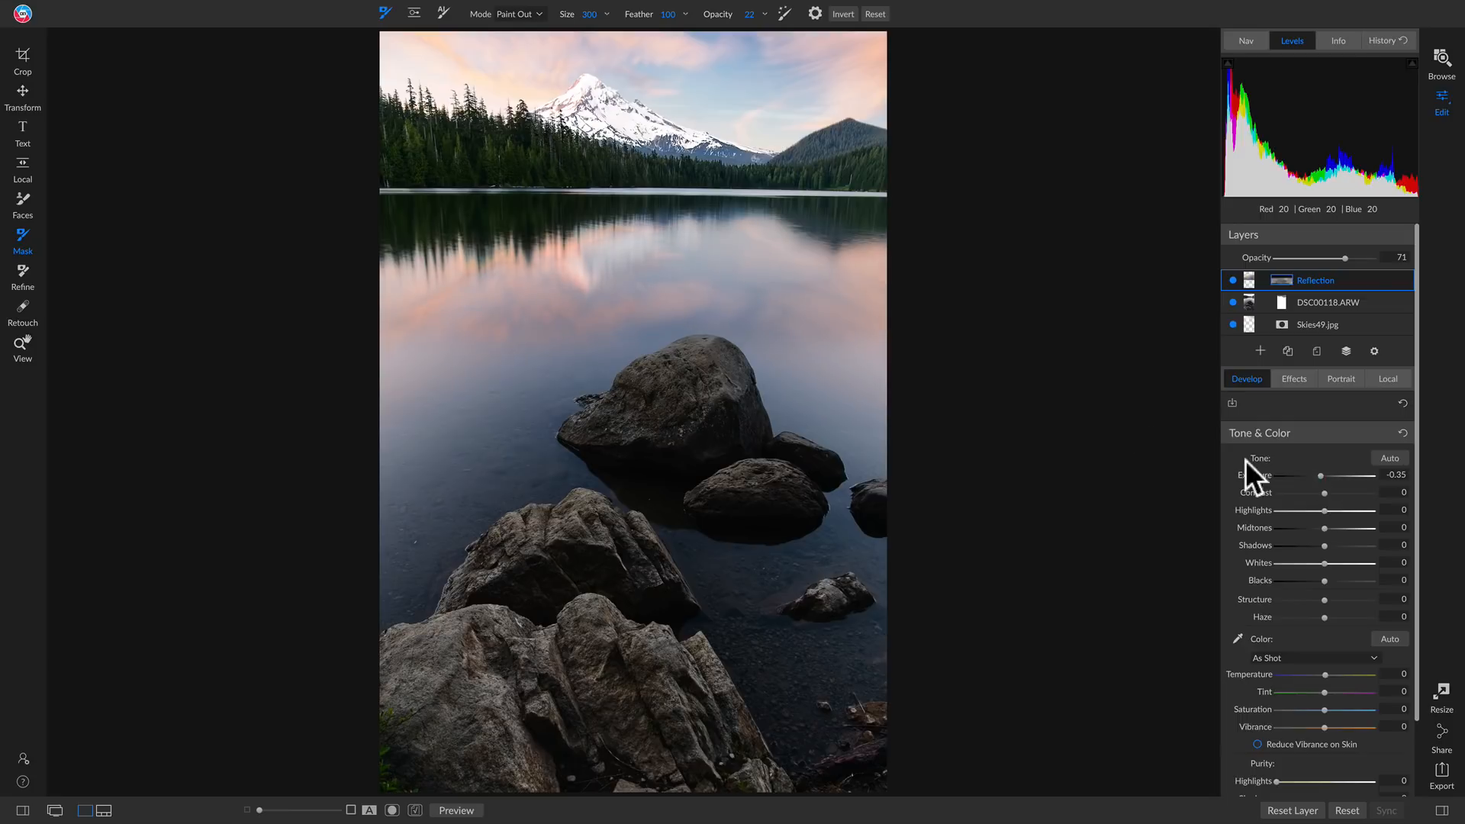
Enlarge the brush to 1100 and fade the lower part of the reflection across the width of the lake
{"action": "key", "text": "bracketright"}
{"action": "key", "text": "bracketright"}
{"action": "key", "text": "bracketright"}
{"action": "key", "text": "bracketright"}
{"action": "key", "text": "bracketright"}
{"action": "key", "text": "bracketright"}
{"action": "key", "text": "bracketright"}
{"action": "key", "text": "bracketright"}
{"action": "mouse_move", "coordinate": [946, 344]}
{"action": "left_mouse_down"}
{"action": "mouse_move", "coordinate": [293, 351]}
{"action": "mouse_move", "coordinate": [379, 394]}
{"action": "left_mouse_up"}
Create a new stamped layer from the visible layers and rename it Composite
{"action": "right_click", "coordinate": [1348, 280]}
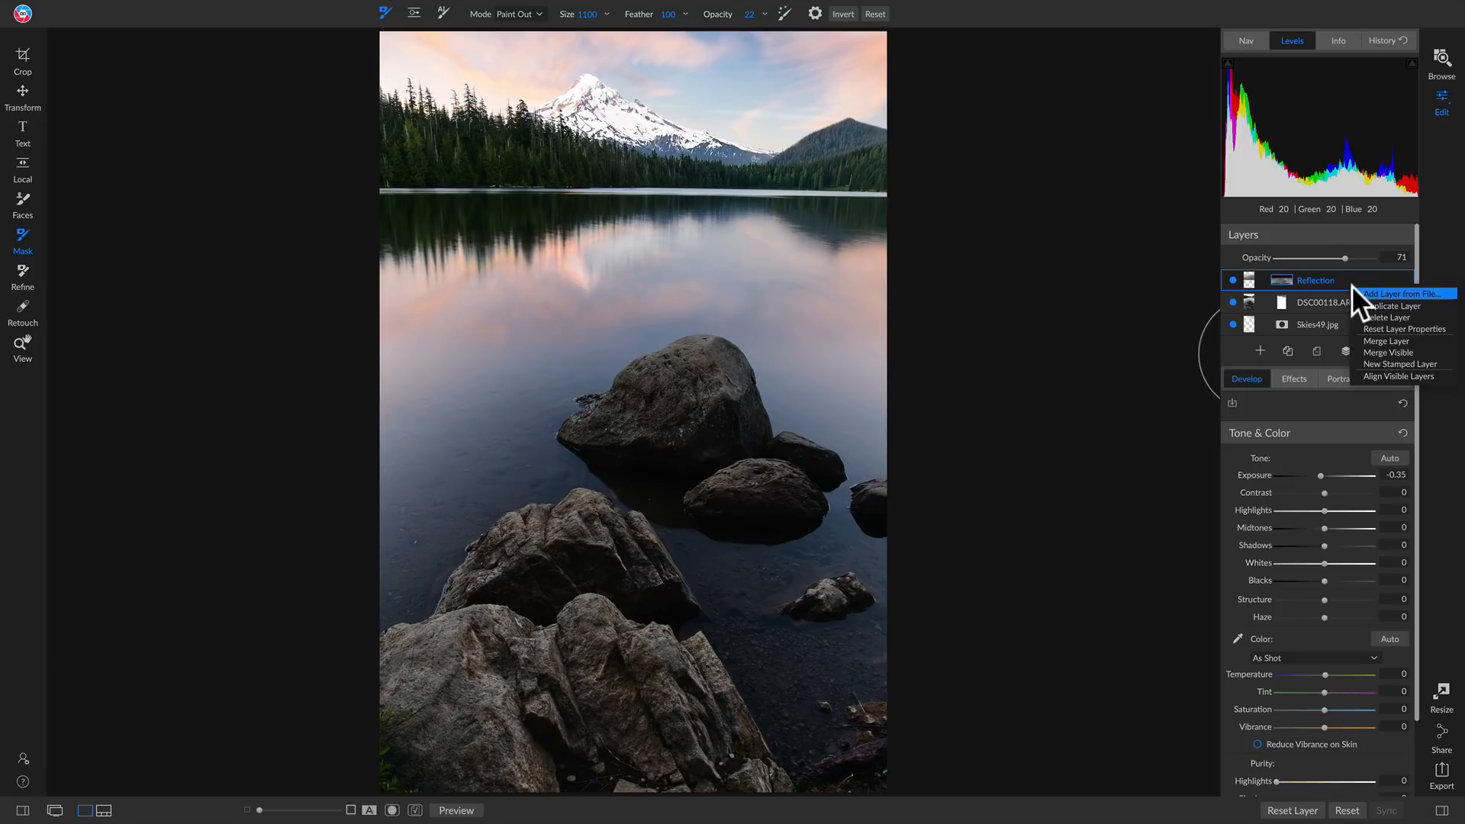
{"action": "left_click", "coordinate": [1379, 364]}
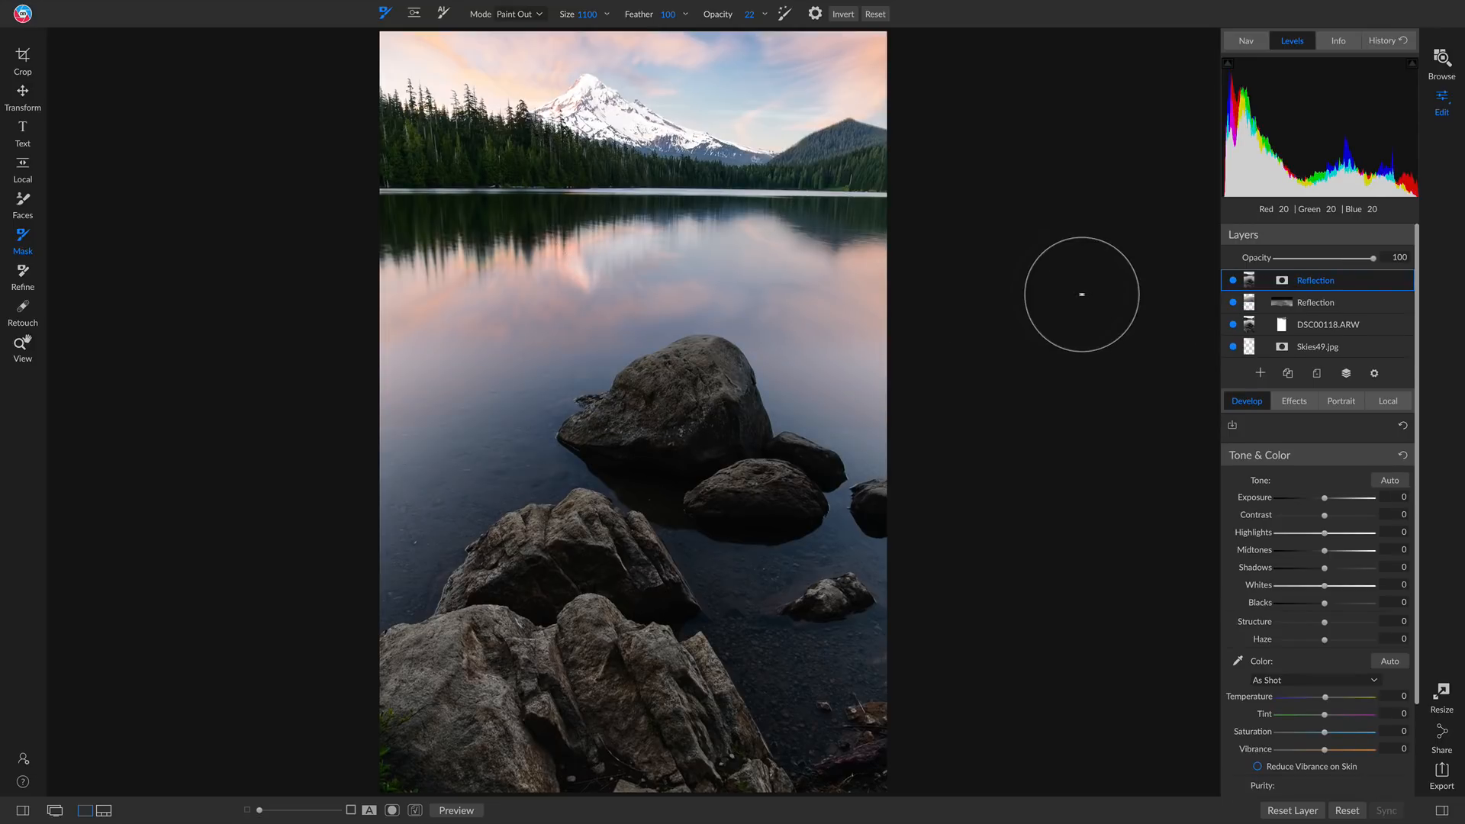
{"action": "double_click", "coordinate": [1312, 279]}
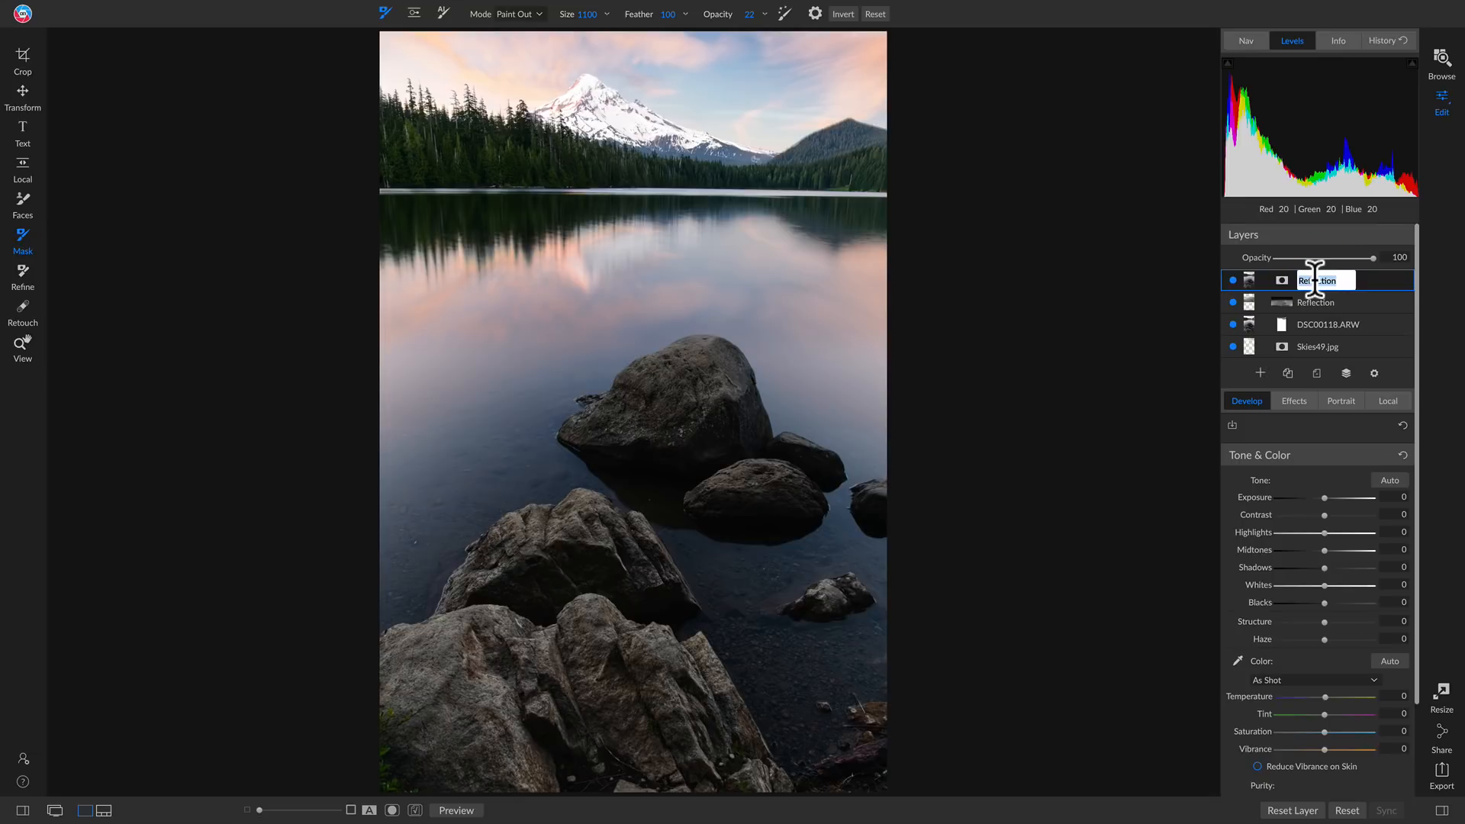
{"action": "type", "text": "Composite"}
Add a Sunshine filter to the Composite layer and compare the photo with the filter off and on
{"action": "left_click", "coordinate": [1294, 400]}
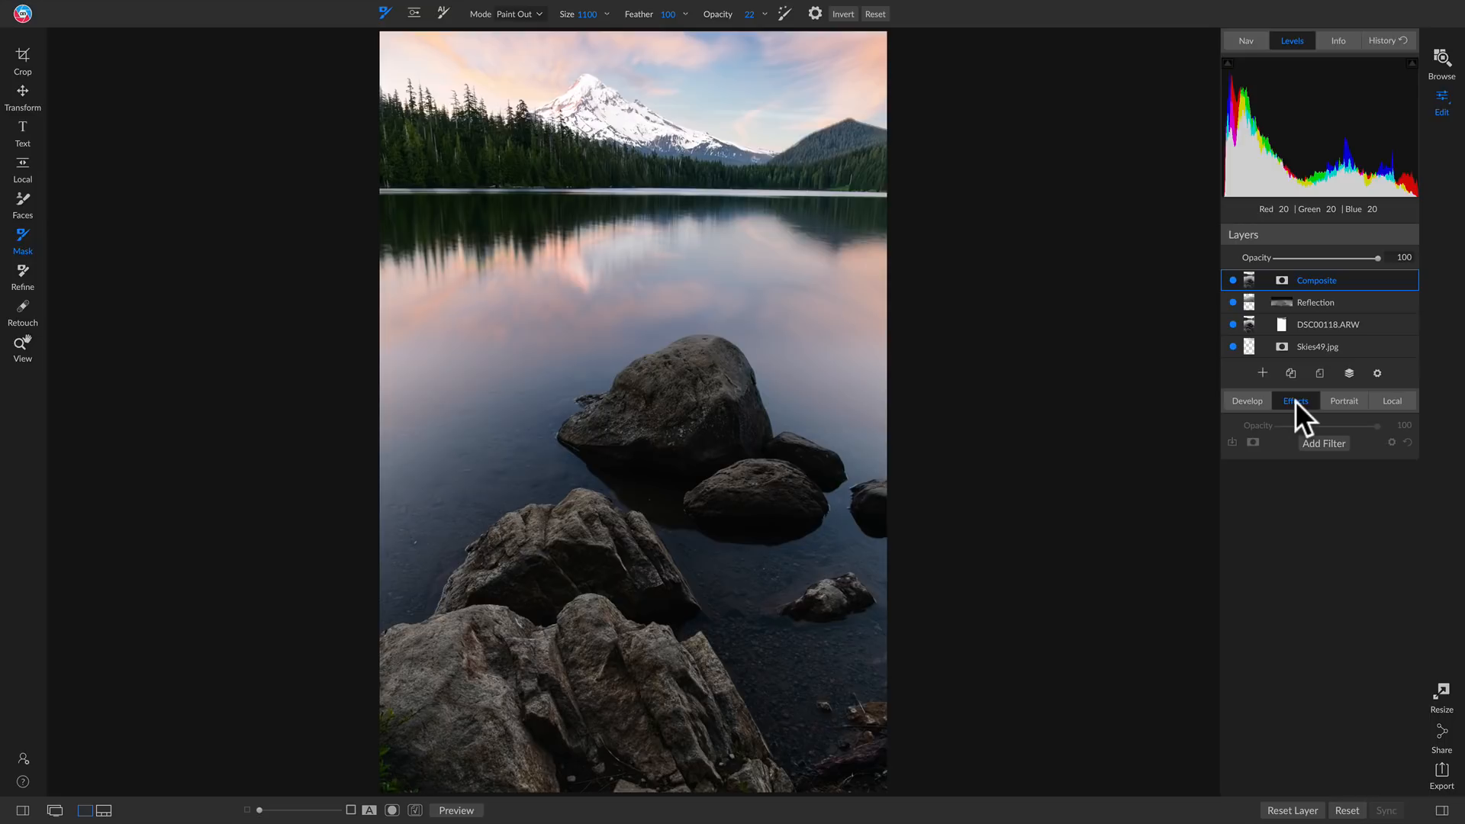
{"action": "left_click", "coordinate": [1324, 444]}
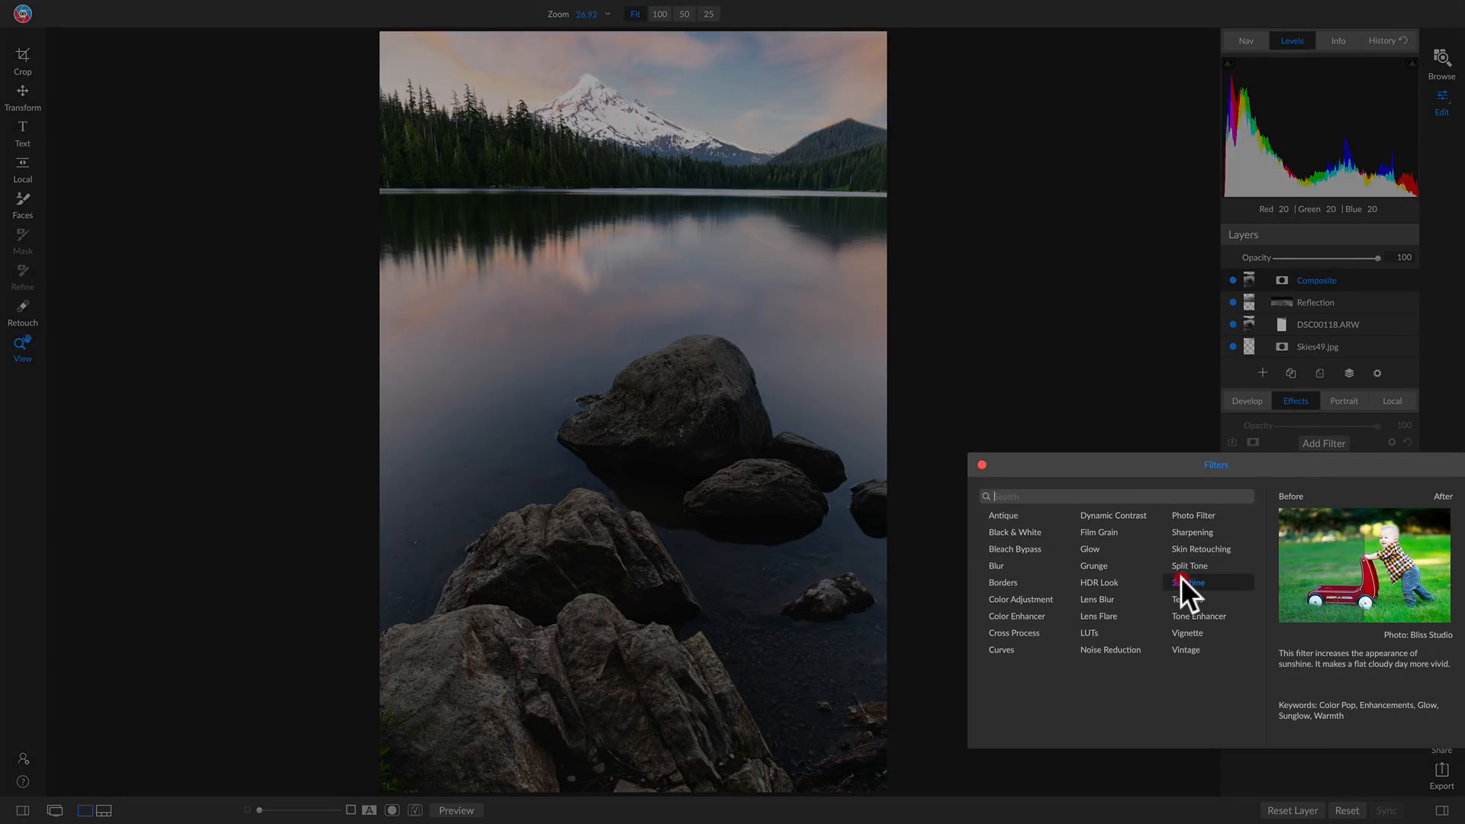
{"action": "left_click", "coordinate": [1181, 581]}
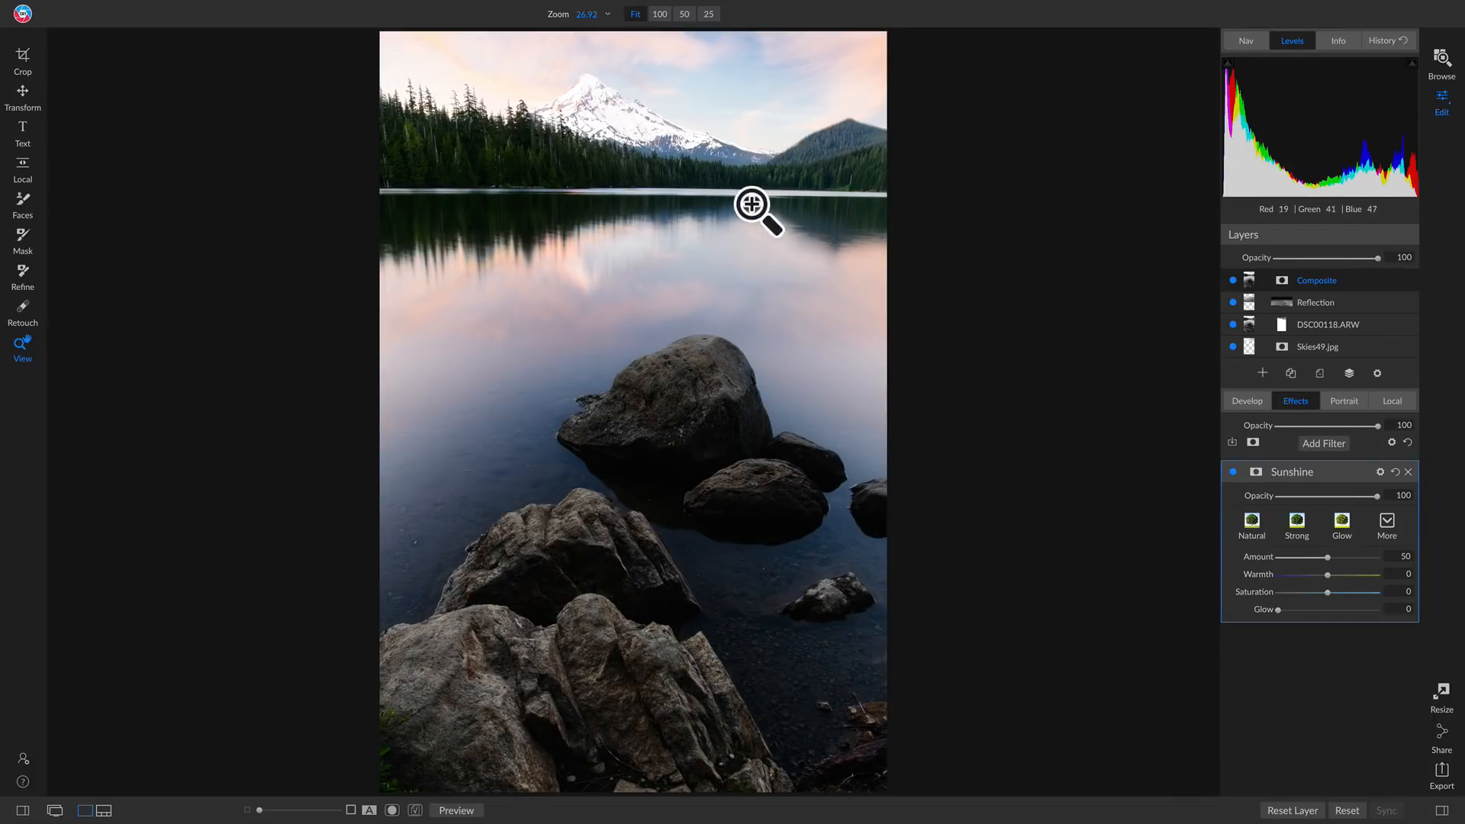
{"action": "left_click", "coordinate": [1234, 471]}
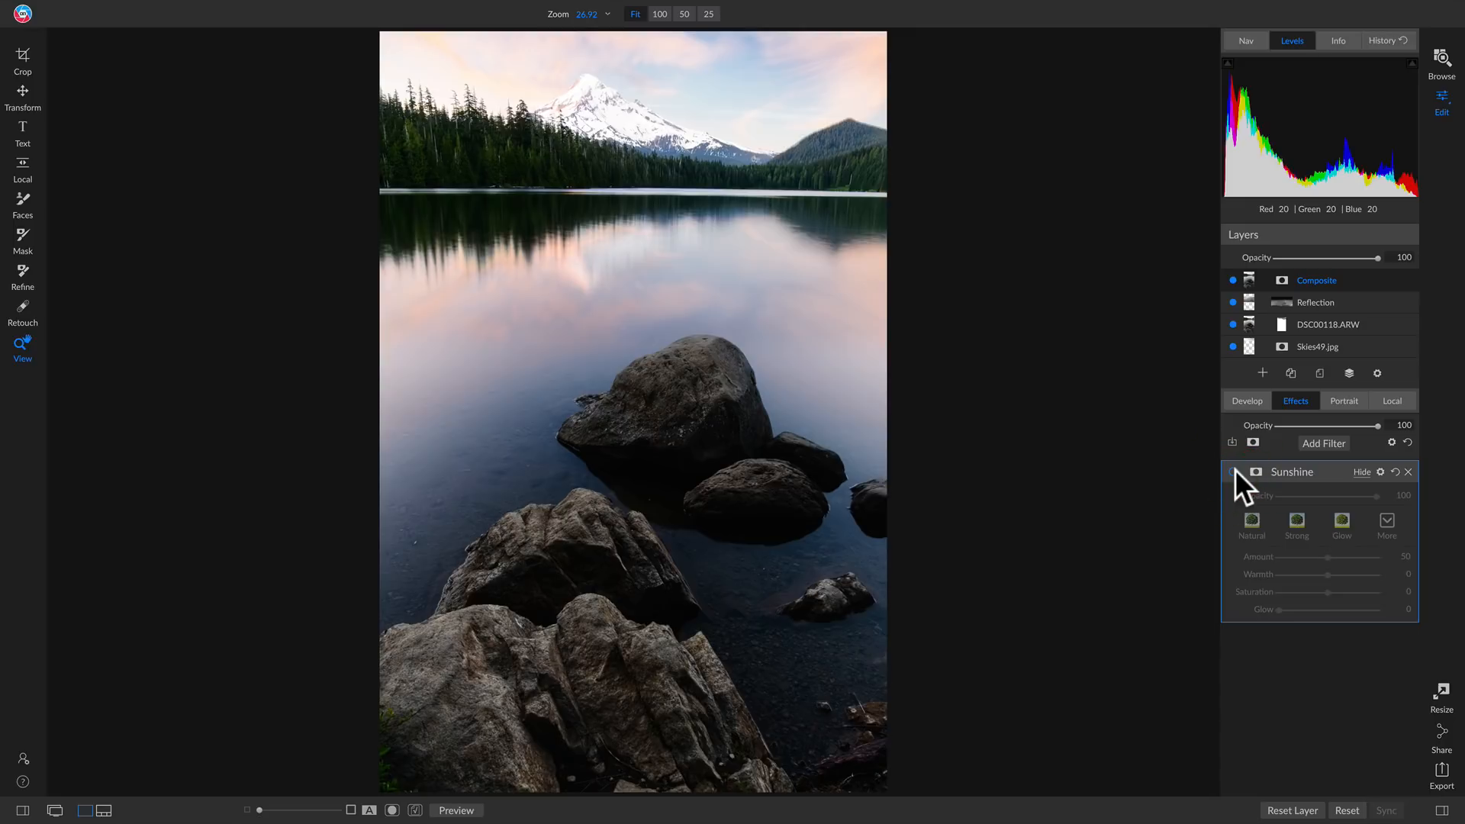
{"action": "left_click", "coordinate": [1233, 471]}
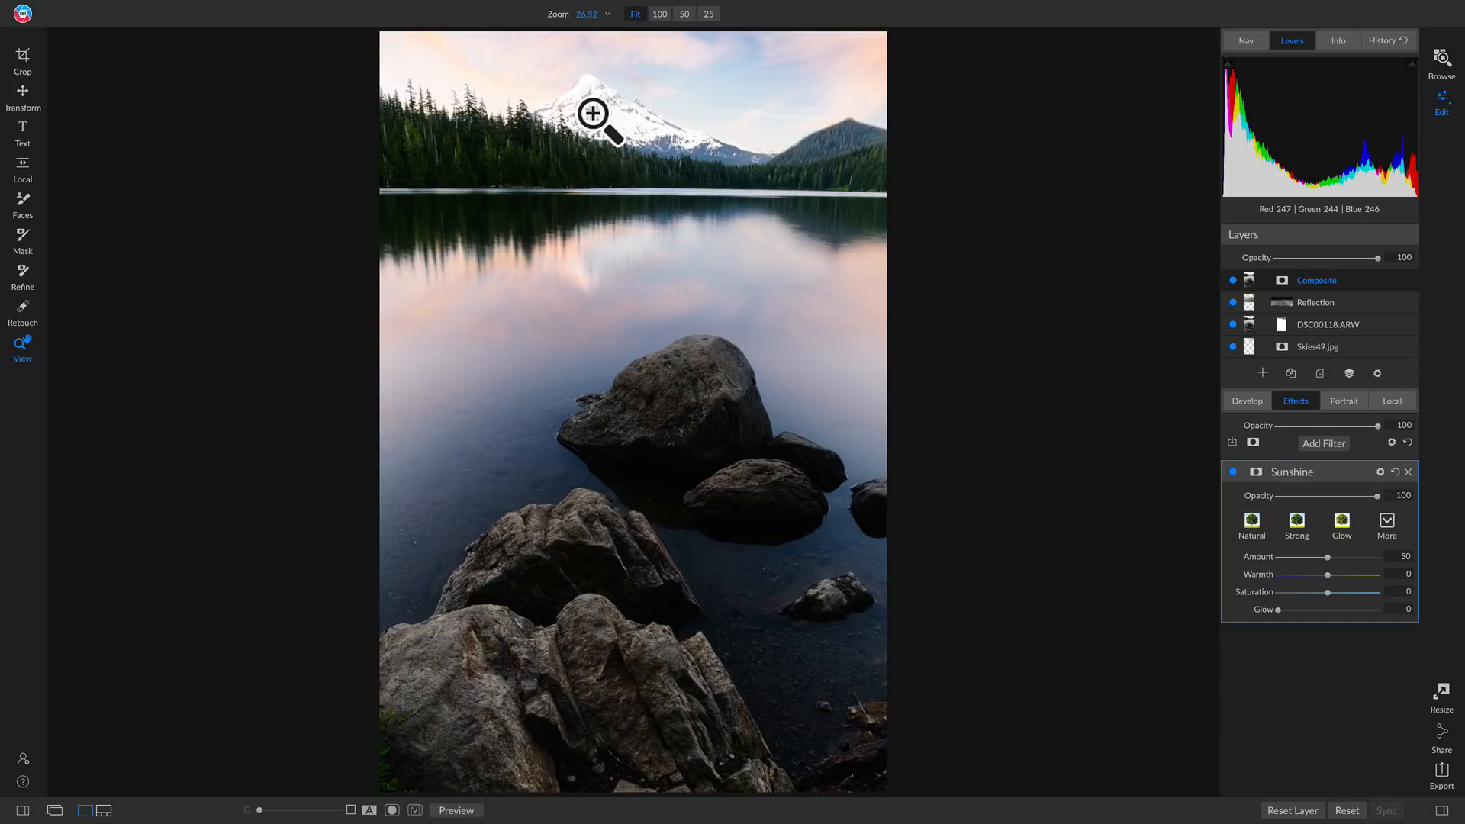
Mask the Sunshine filter with the Linear Top gradient placed along the far shoreline and compare the photo with the filter off and on
{"action": "key", "text": "m"}
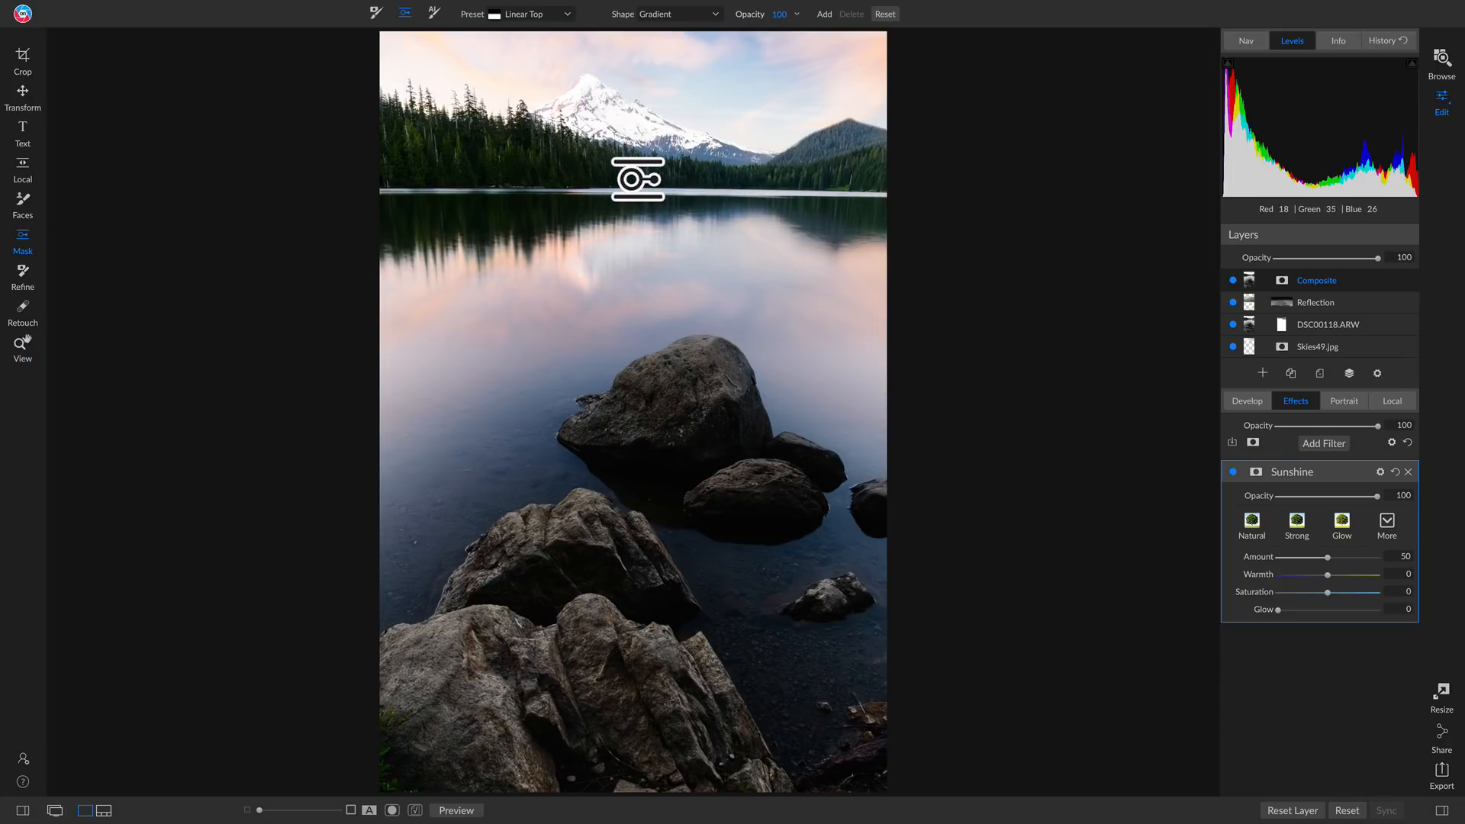
{"action": "left_click", "coordinate": [638, 179]}
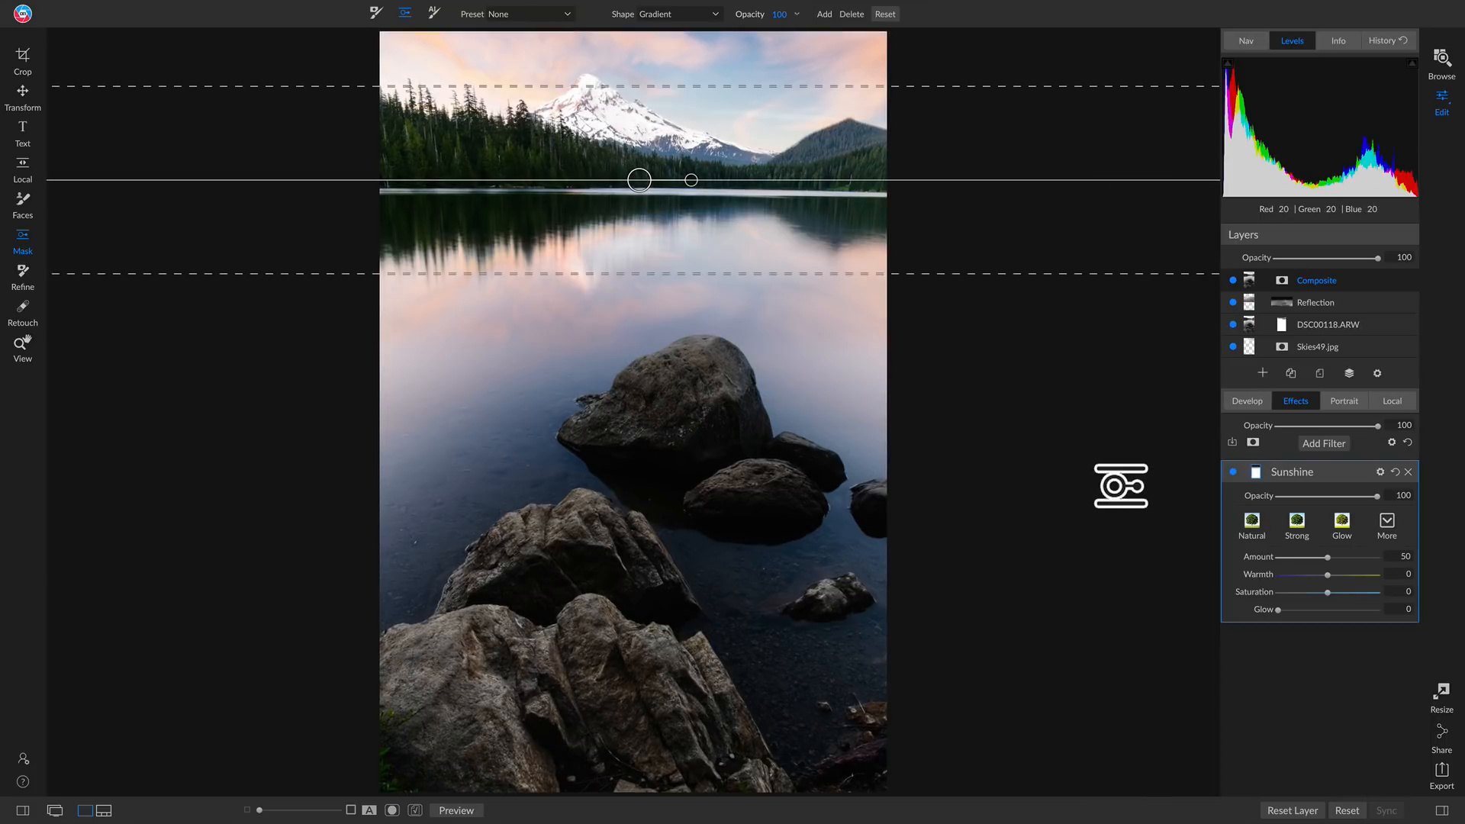
{"action": "left_click", "coordinate": [1230, 472]}
{"action": "left_click", "coordinate": [1230, 472]}
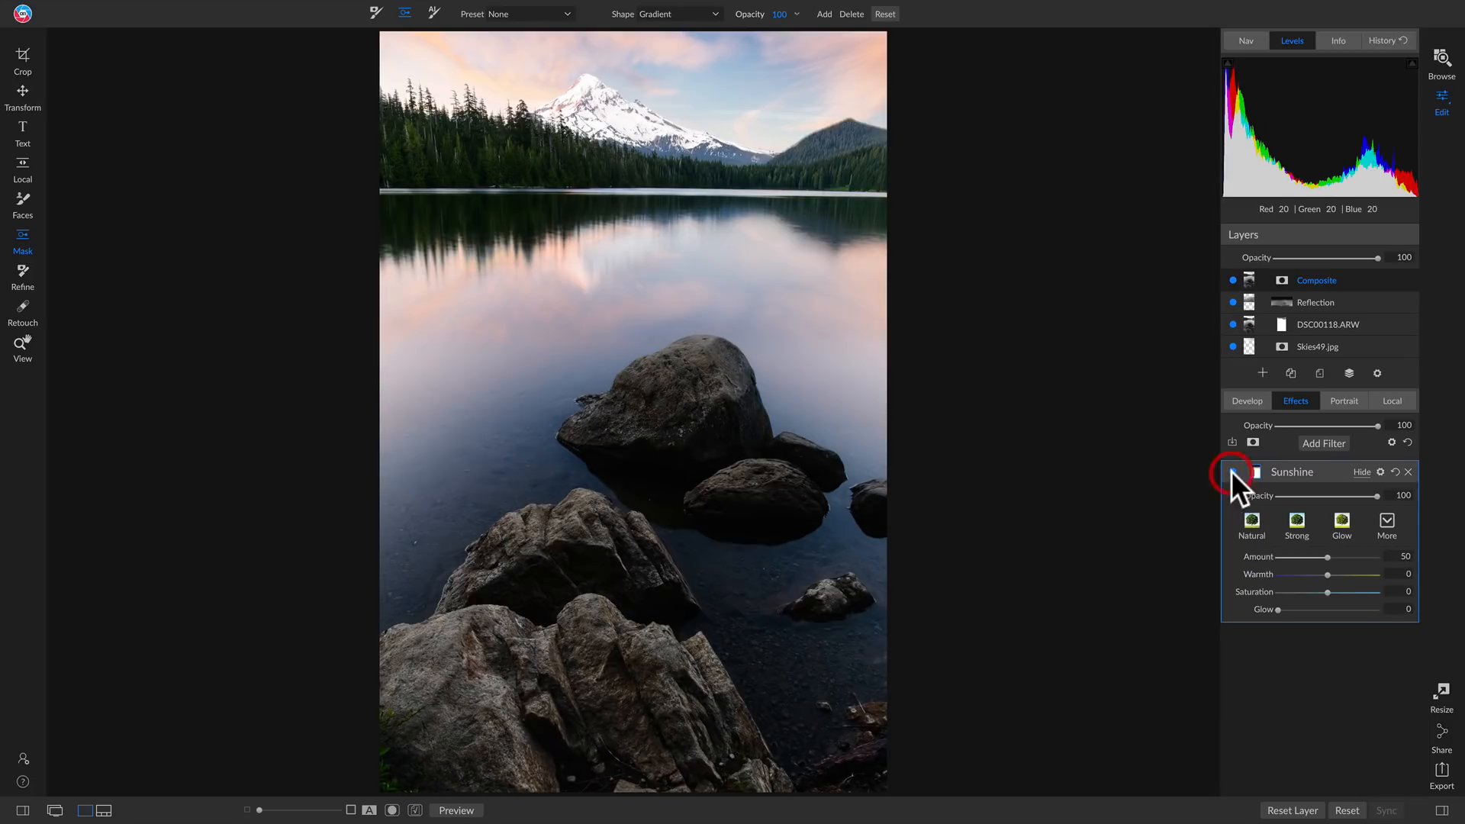
{"action": "left_click", "coordinate": [1230, 471]}
{"action": "left_click", "coordinate": [1230, 472]}
Give the Composite layer's Darken local adjustment a Center-shaped mask placed around the middle rocks
{"action": "left_click", "coordinate": [1393, 396]}
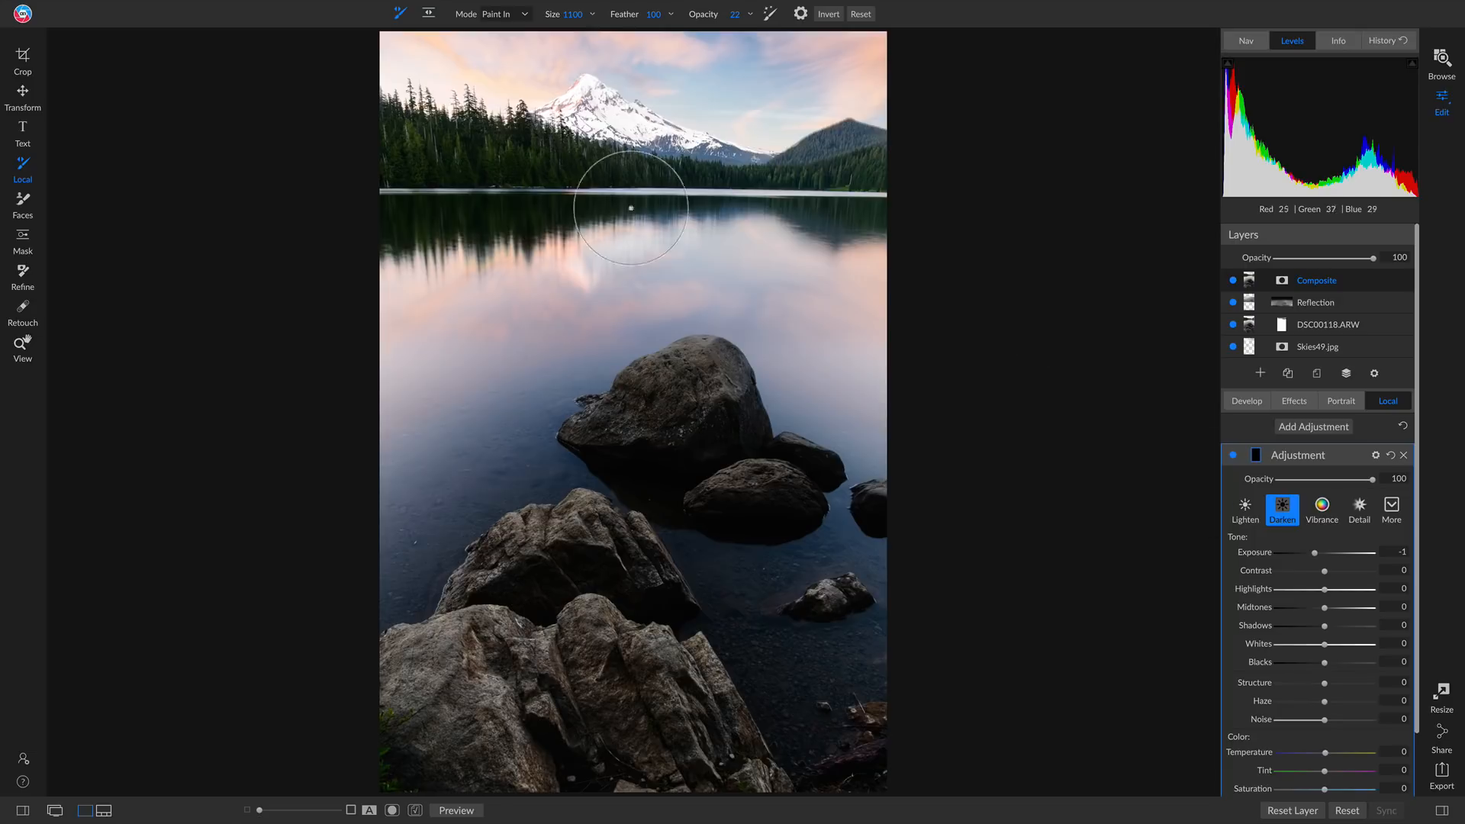
{"action": "left_click", "coordinate": [428, 13]}
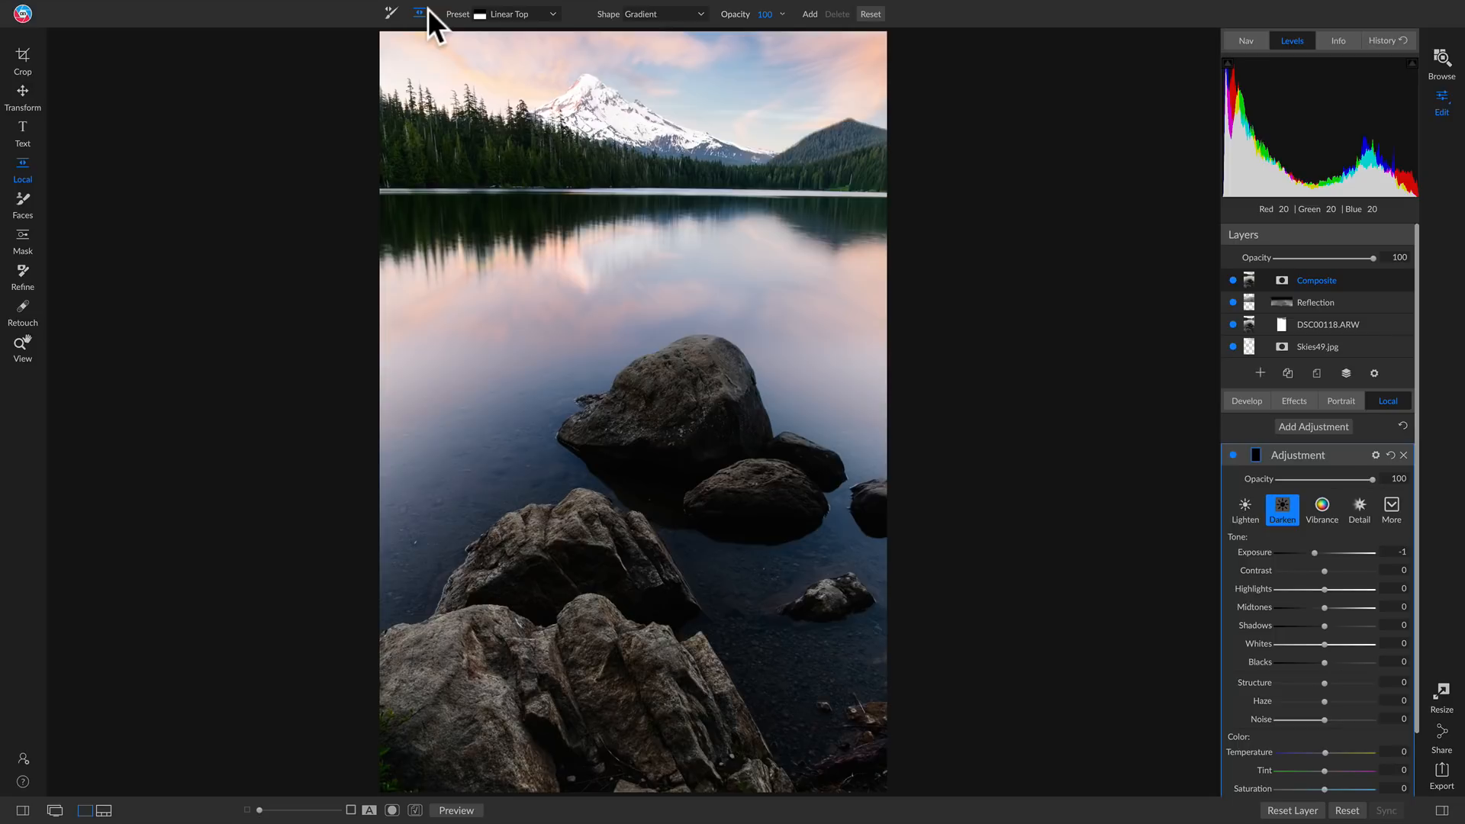
{"action": "left_click", "coordinate": [661, 13]}
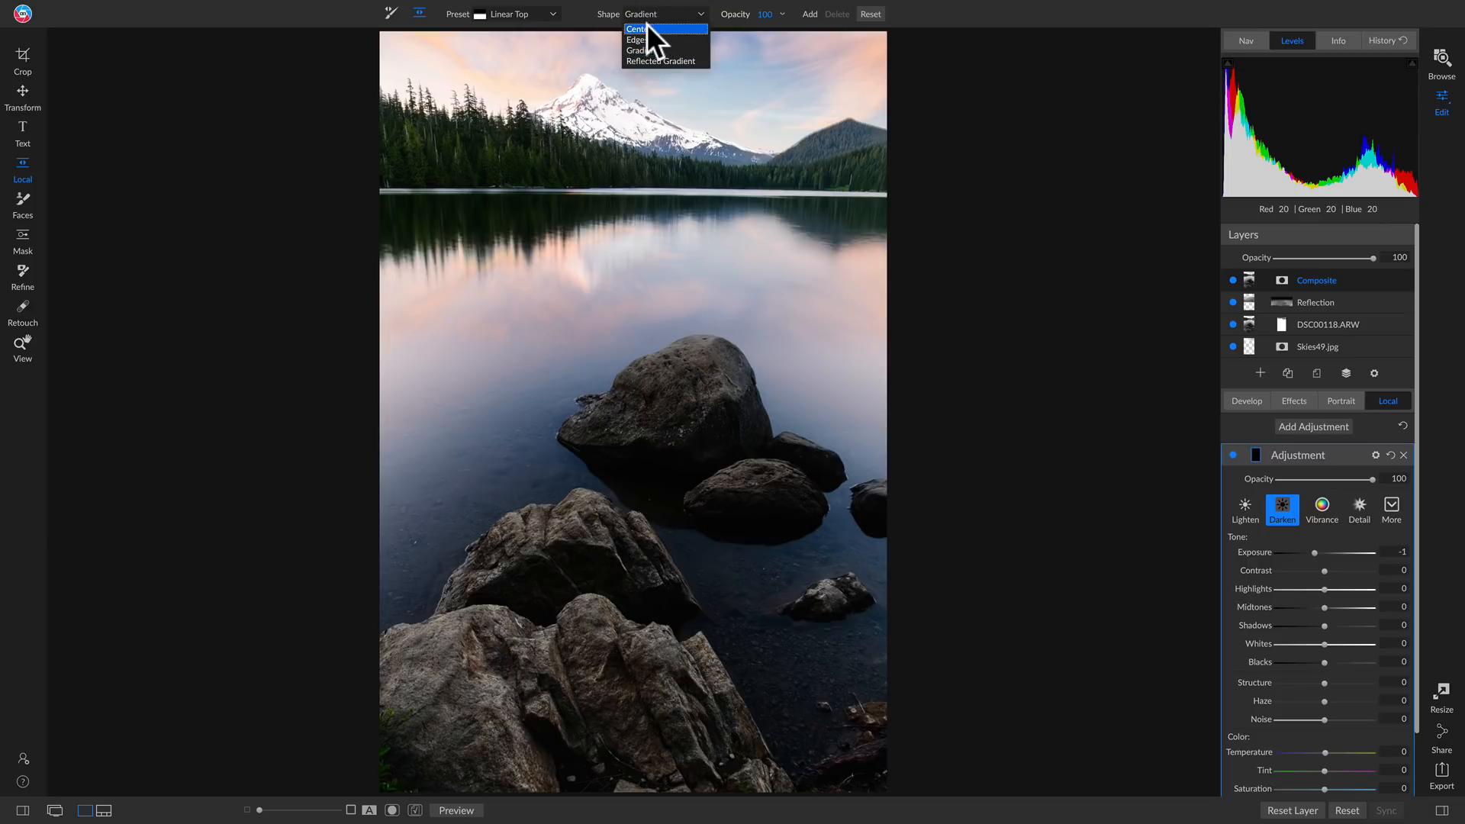
{"action": "left_click", "coordinate": [649, 29]}
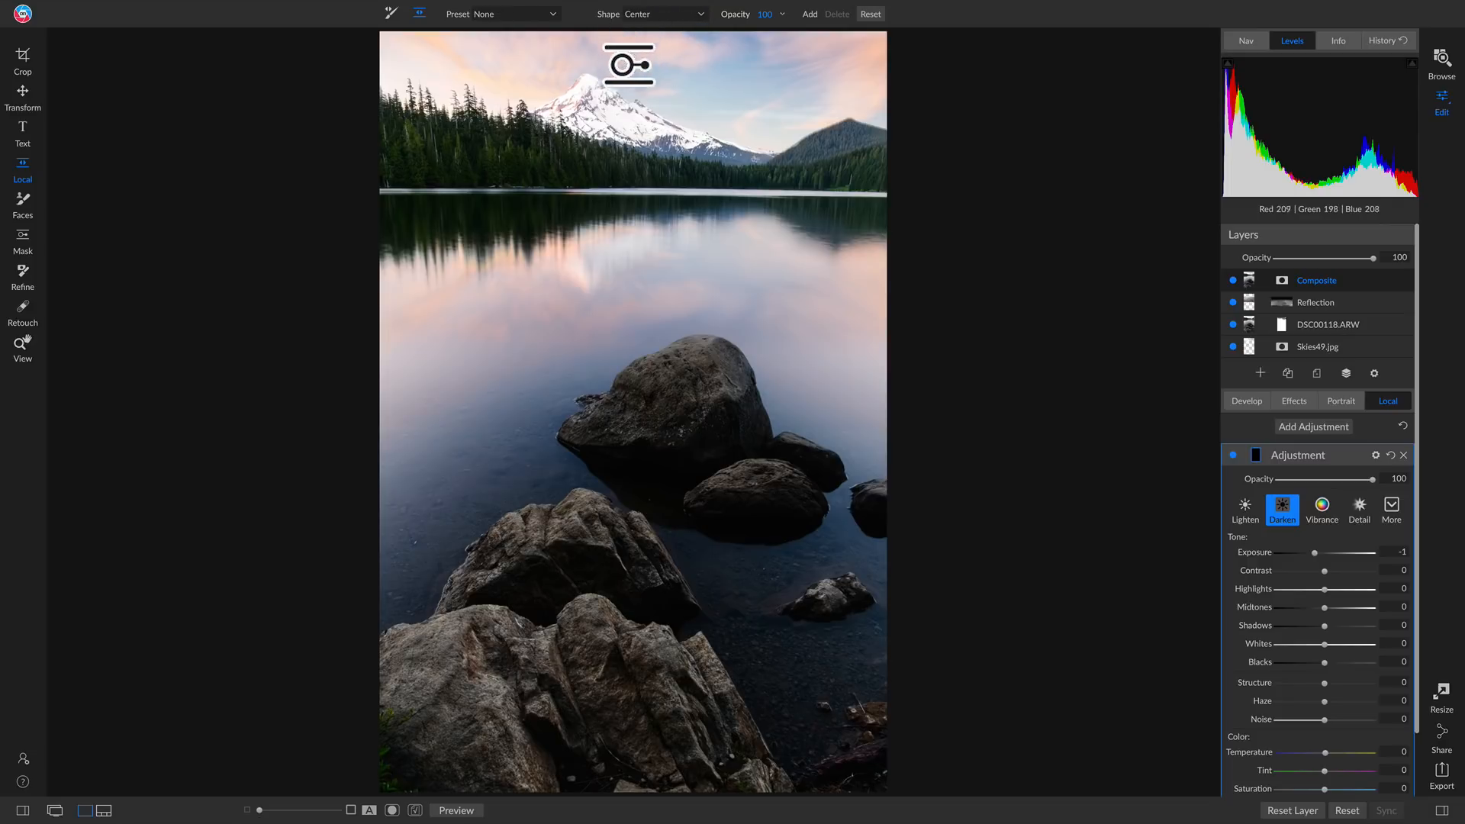
{"action": "left_click", "coordinate": [605, 475]}
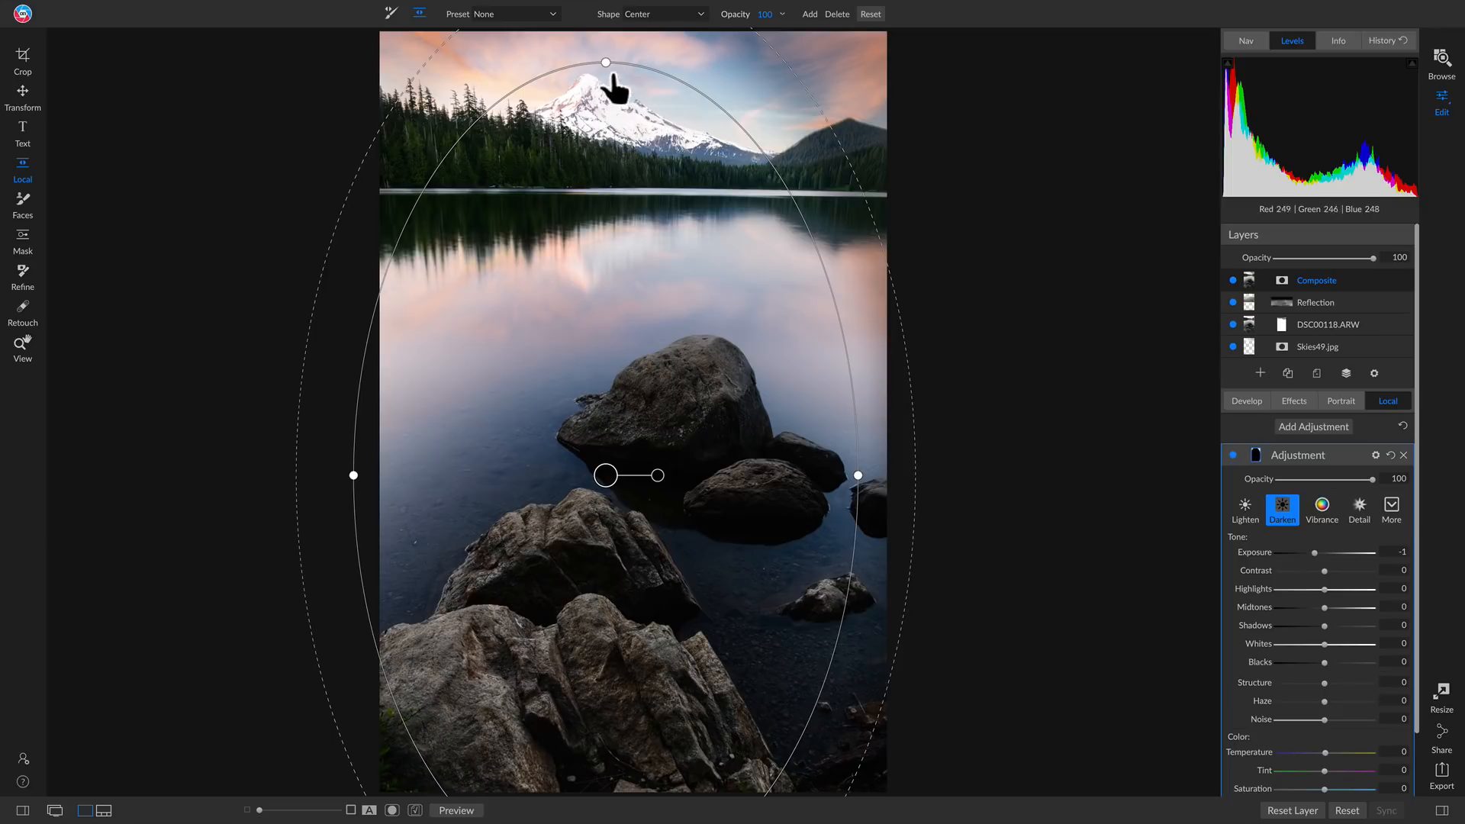
Shorten and narrow the oval mask, recentre it on the large rock, tilt it slightly, soften its edge, and compare the adjustment off and on
{"action": "left_click_drag", "start_coordinate": [606, 62], "coordinate": [608, 124]}
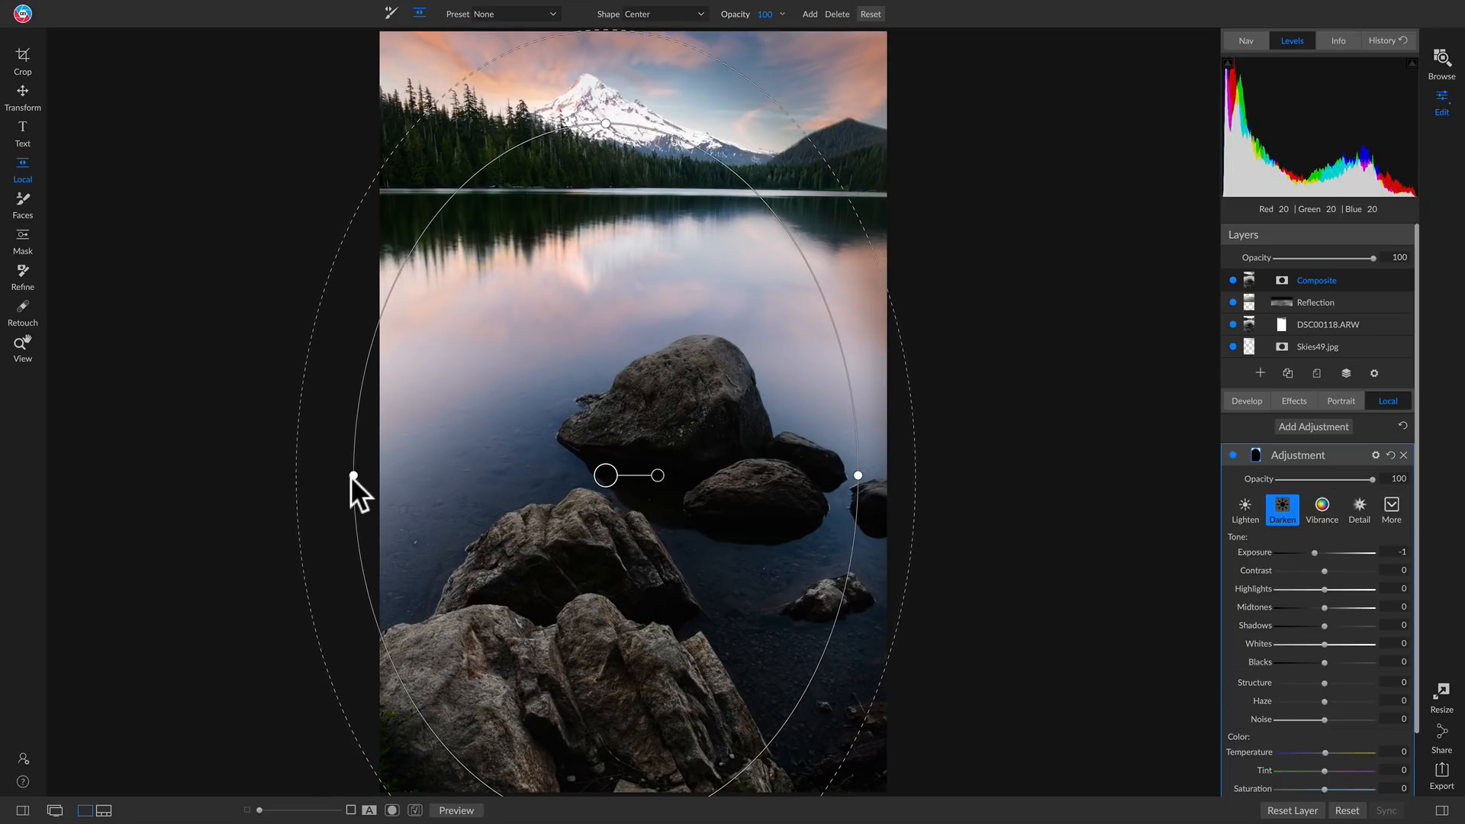
{"action": "left_click_drag", "start_coordinate": [353, 476], "coordinate": [439, 477]}
{"action": "left_click_drag", "start_coordinate": [606, 476], "coordinate": [608, 445]}
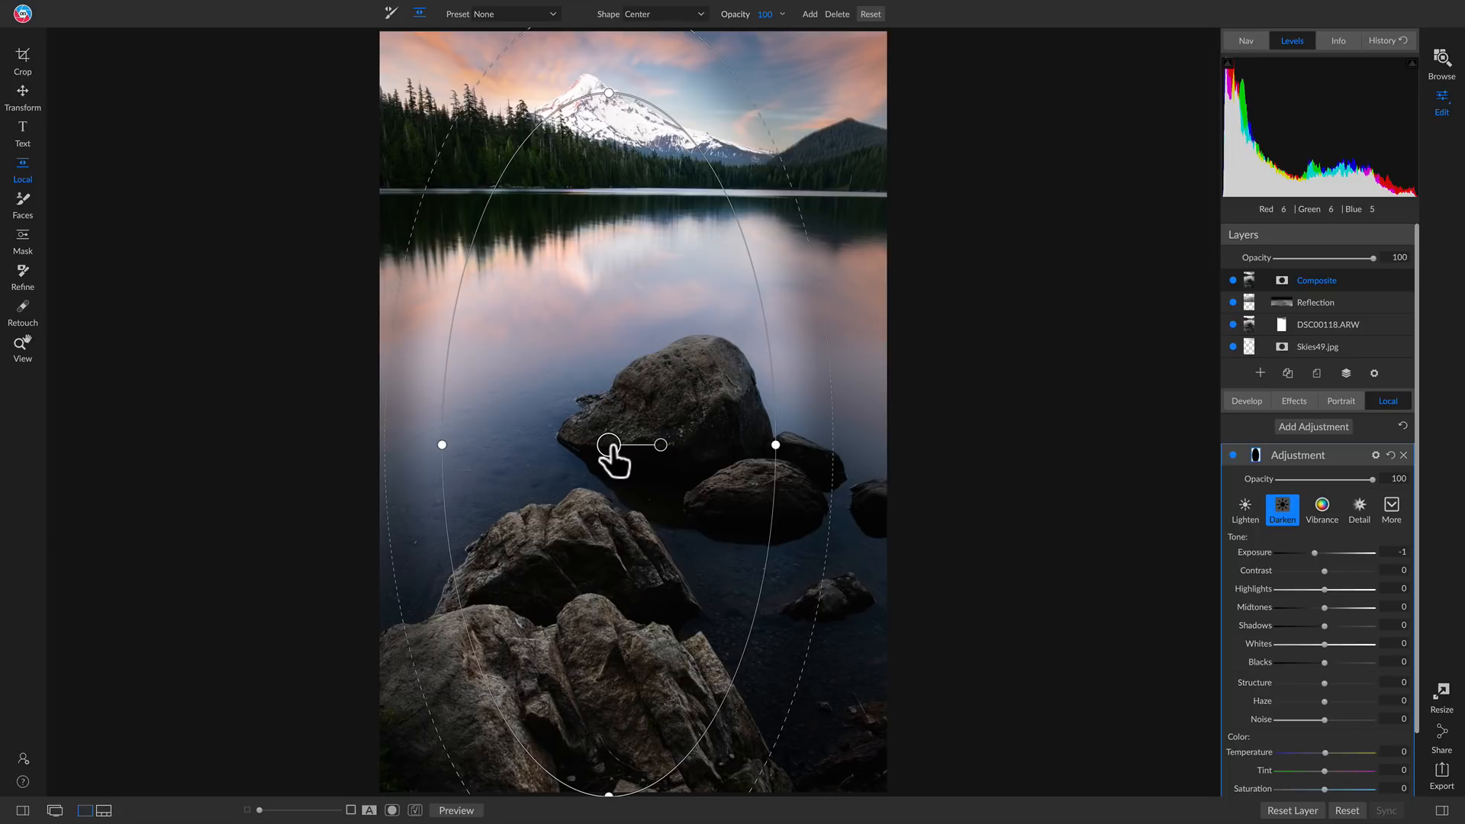
{"action": "left_click_drag", "start_coordinate": [645, 441], "coordinate": [651, 408]}
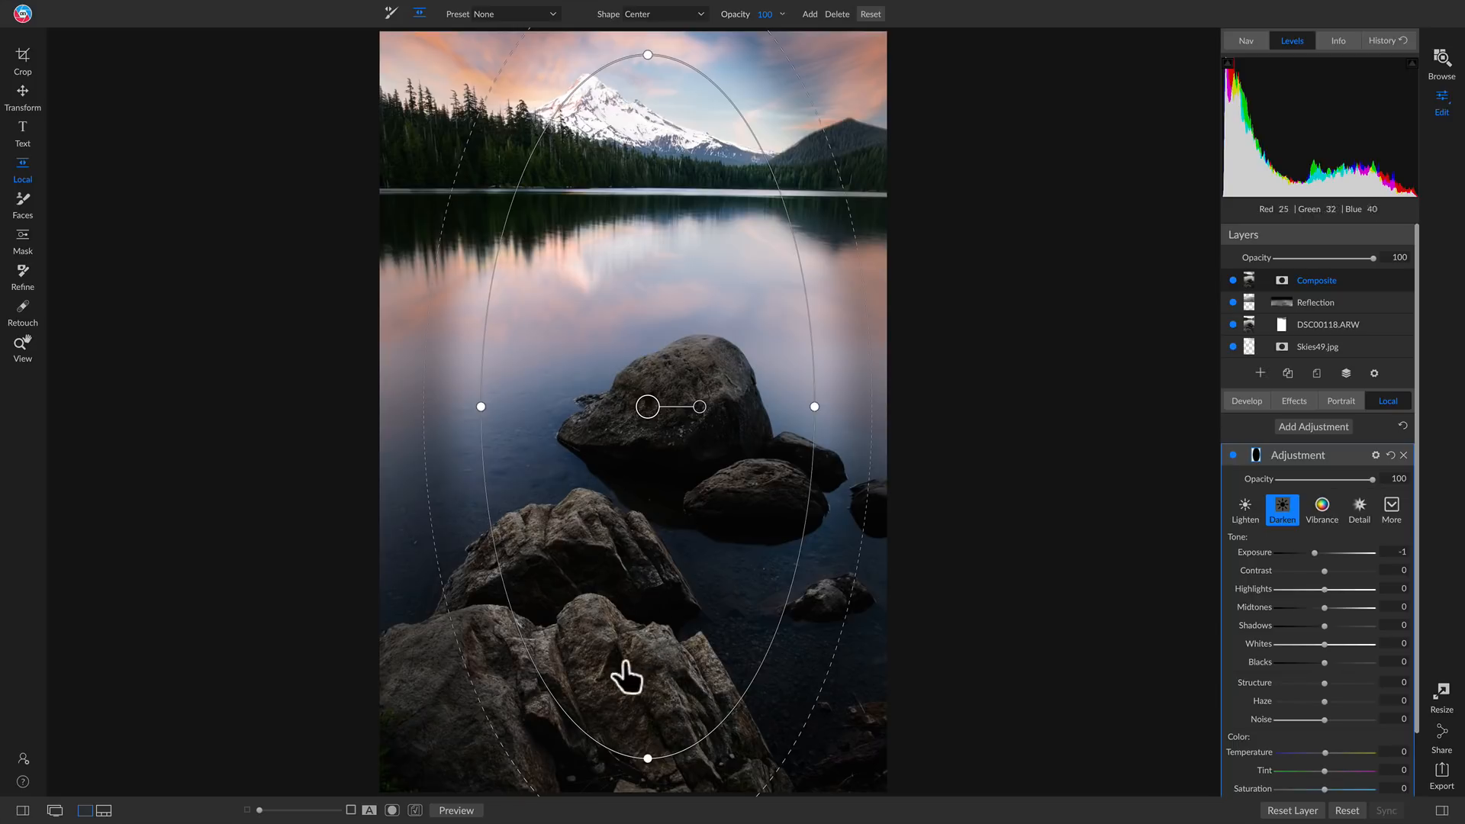
{"action": "left_click_drag", "start_coordinate": [699, 401], "coordinate": [699, 394]}
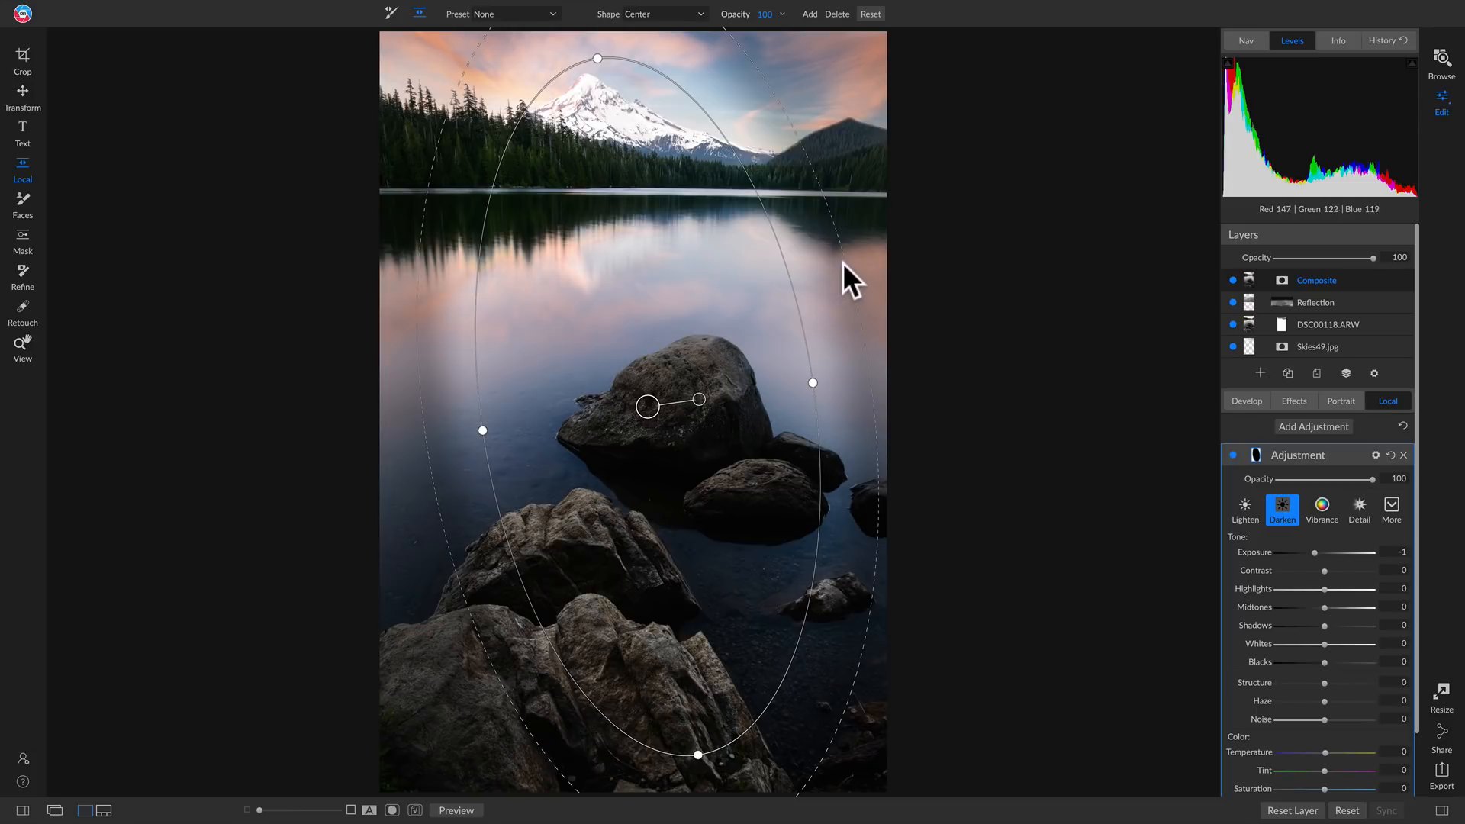
{"action": "left_click_drag", "start_coordinate": [843, 261], "coordinate": [883, 253]}
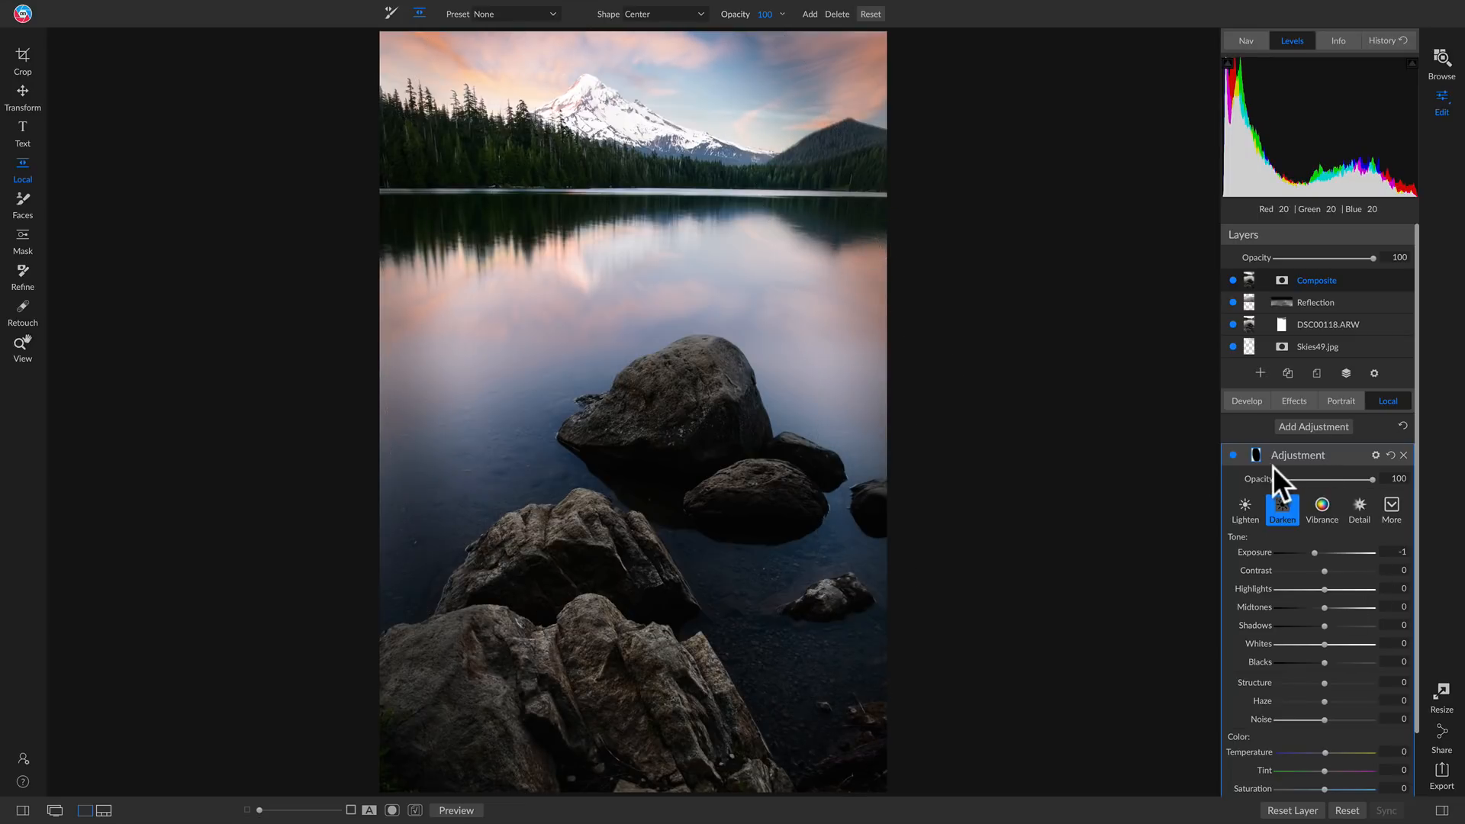
{"action": "left_click", "coordinate": [1231, 454]}
{"action": "left_click", "coordinate": [1232, 455]}
View the Darken adjustment's mask, set its feather to 100, and return to the normal photo view
{"action": "left_click", "coordinate": [1256, 455]}
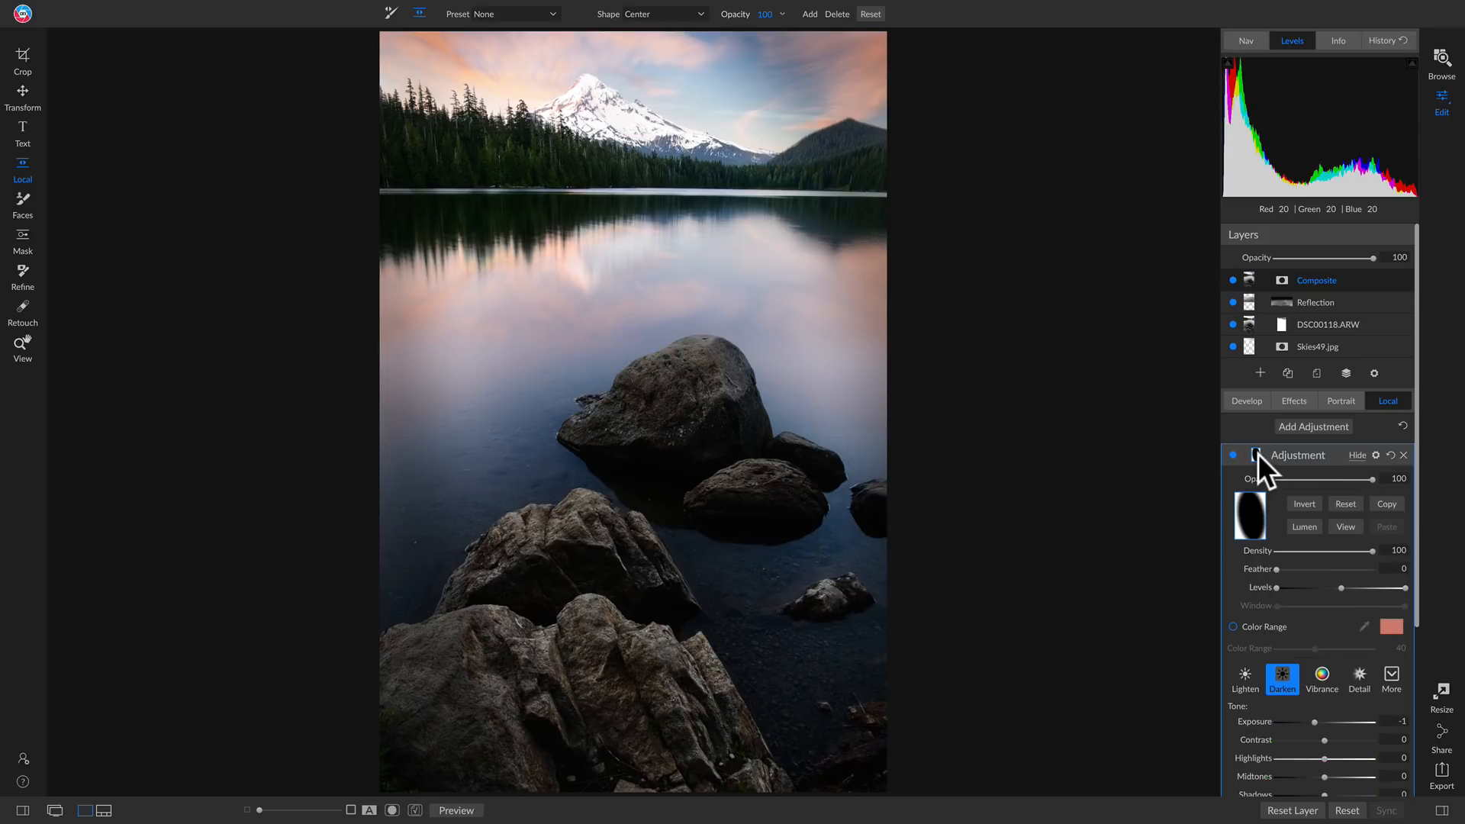
{"action": "left_click", "coordinate": [1344, 527]}
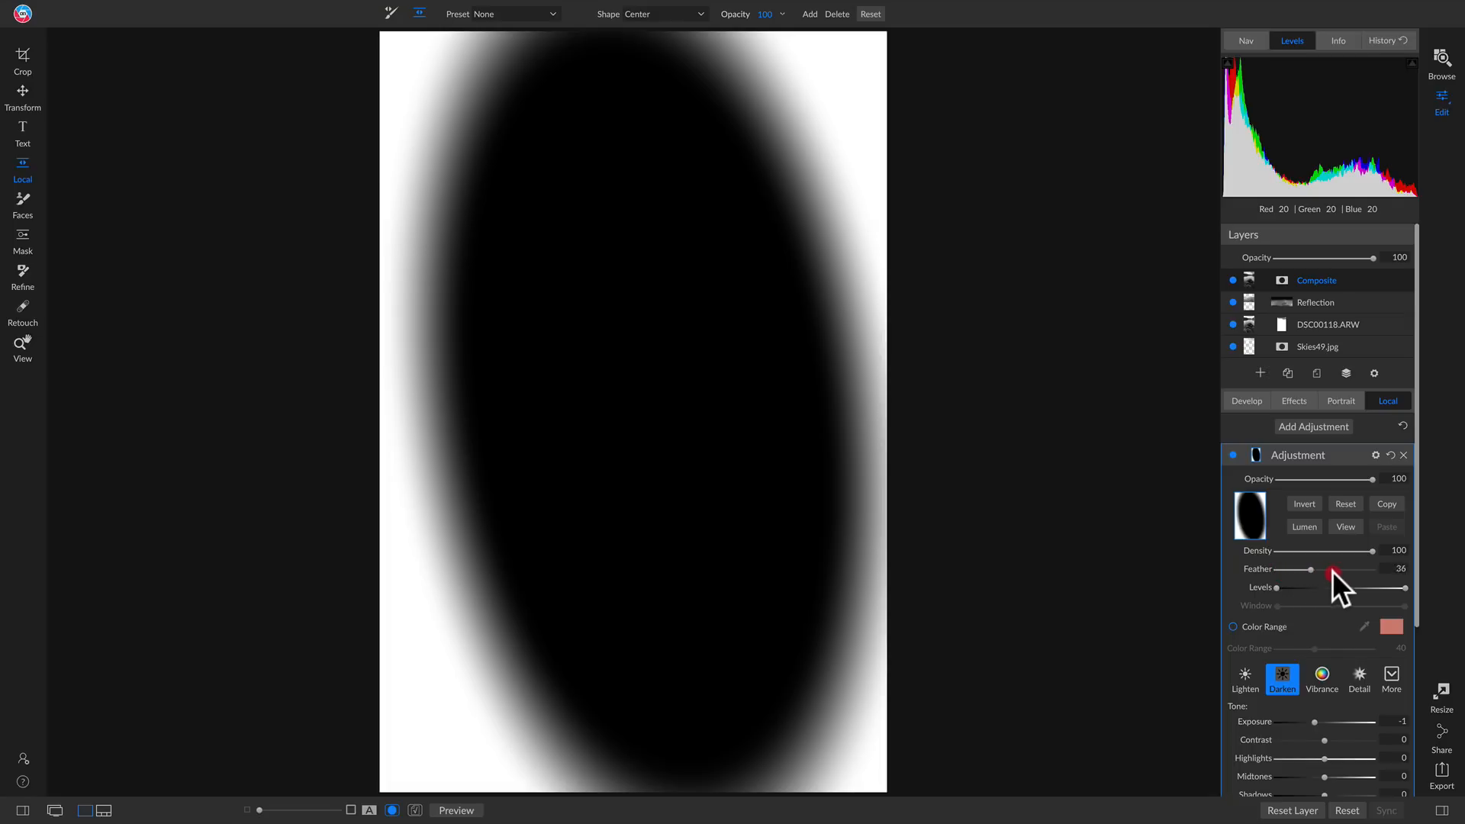
{"action": "left_click_drag", "start_coordinate": [1332, 571], "coordinate": [1449, 587]}
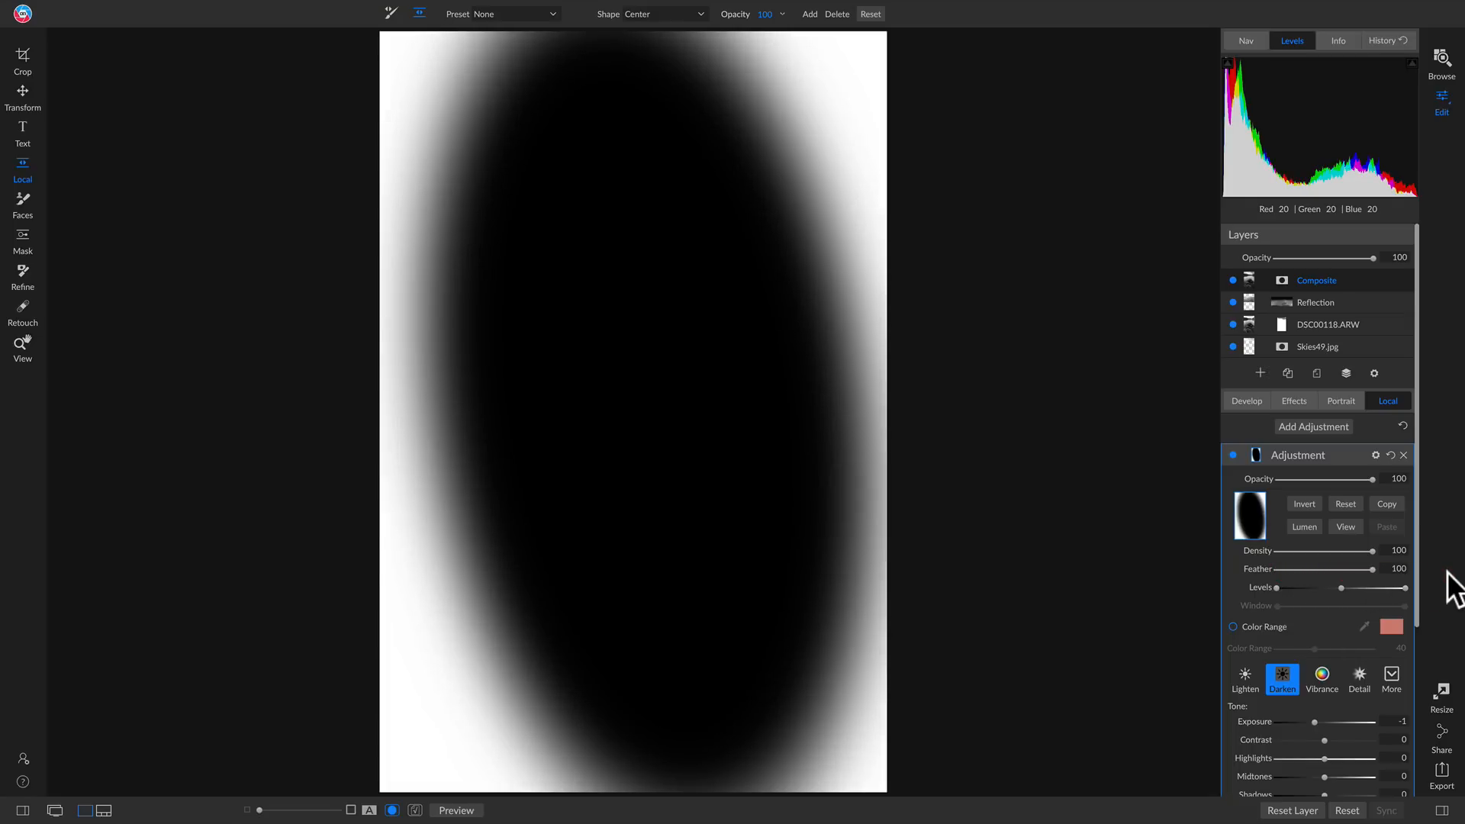
{"action": "left_click", "coordinate": [1347, 528]}
{"action": "left_click", "coordinate": [1347, 528]}
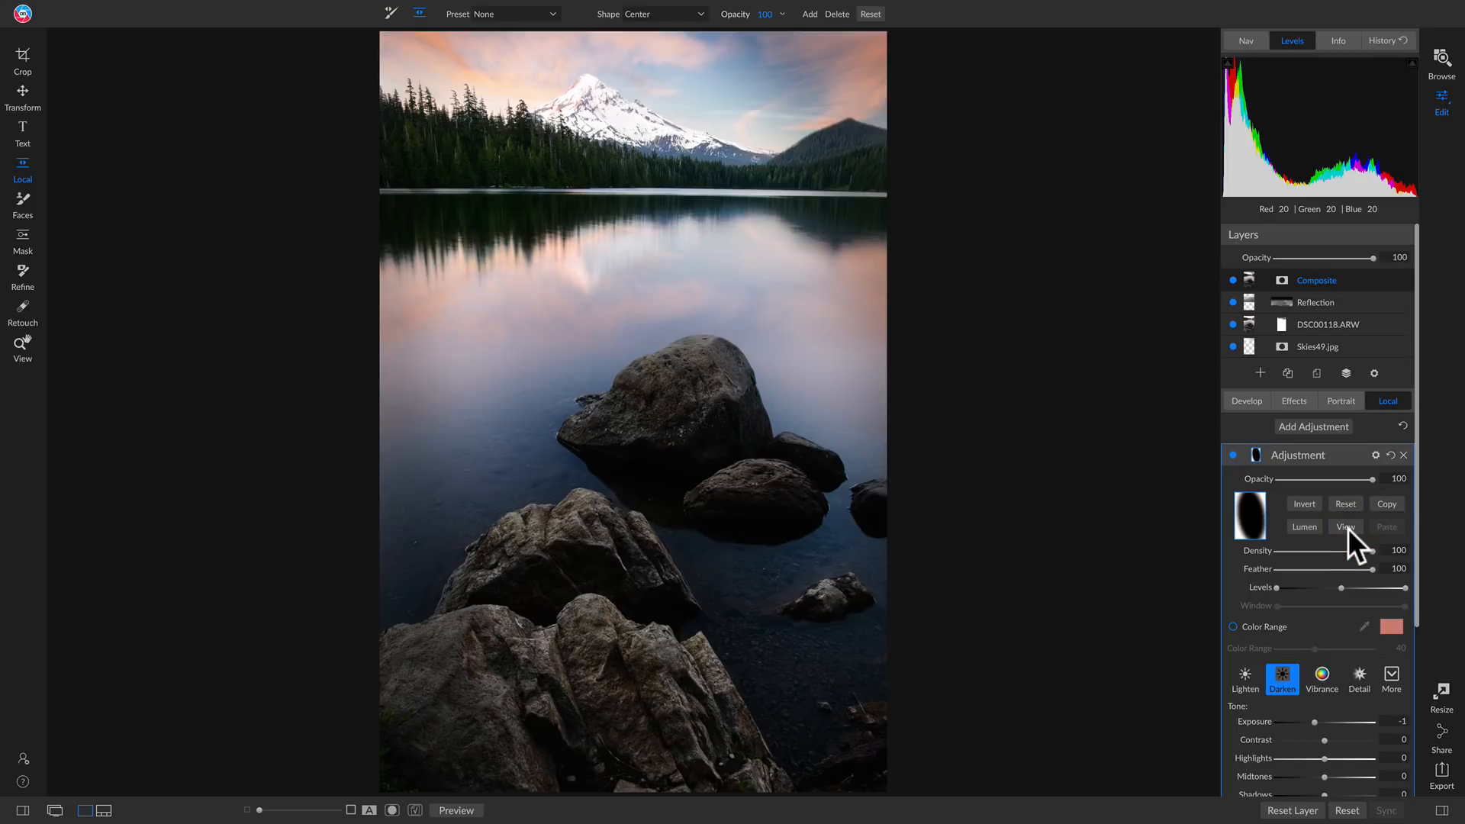
Lower the Darken adjustment's opacity to 57 and compare the photo with the vignette off and on
{"action": "left_click", "coordinate": [1233, 455]}
{"action": "left_click", "coordinate": [1233, 456]}
{"action": "left_click_drag", "start_coordinate": [1343, 479], "coordinate": [1330, 481]}
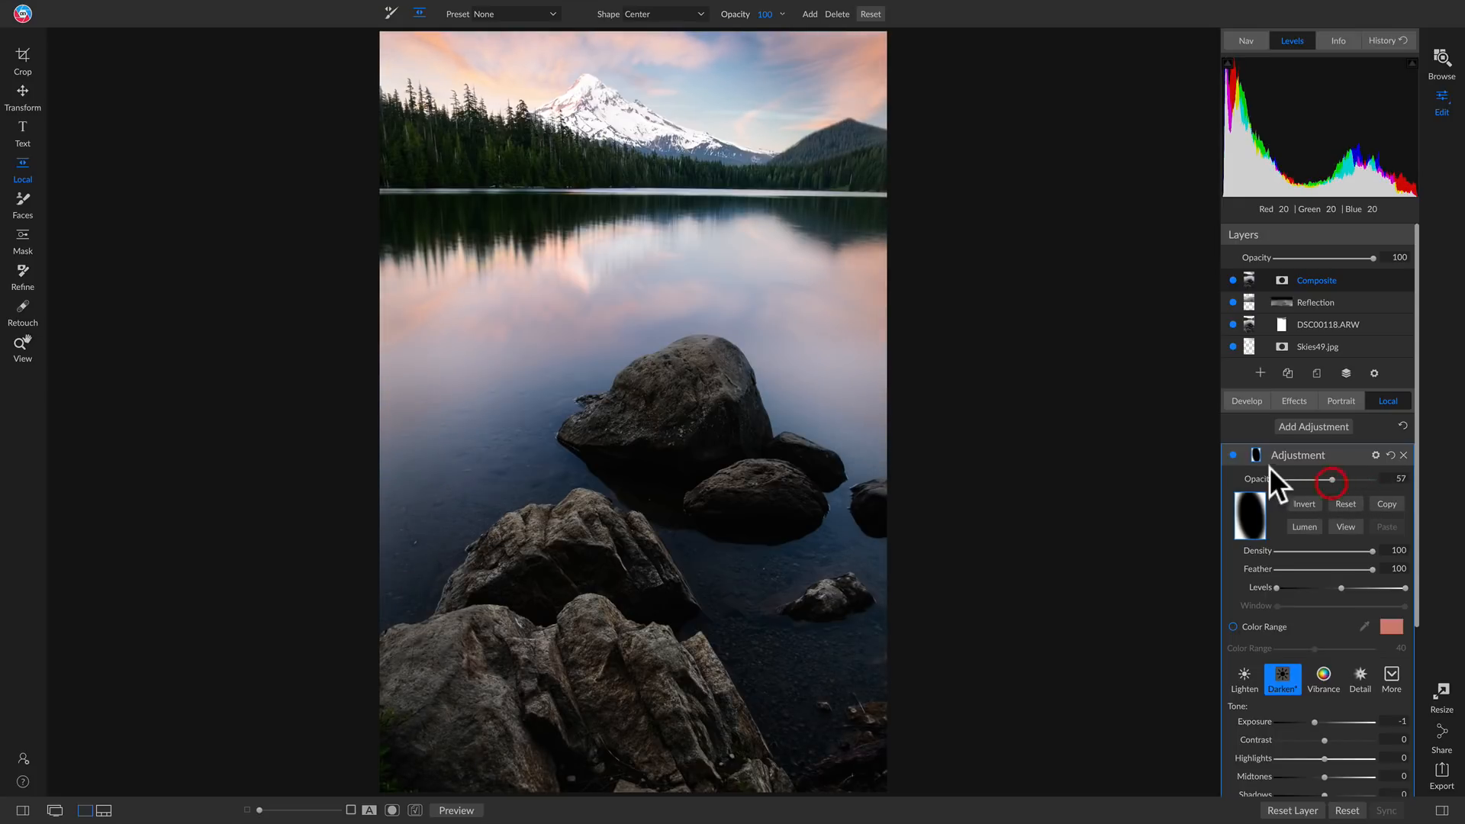
{"action": "left_click", "coordinate": [1228, 455]}
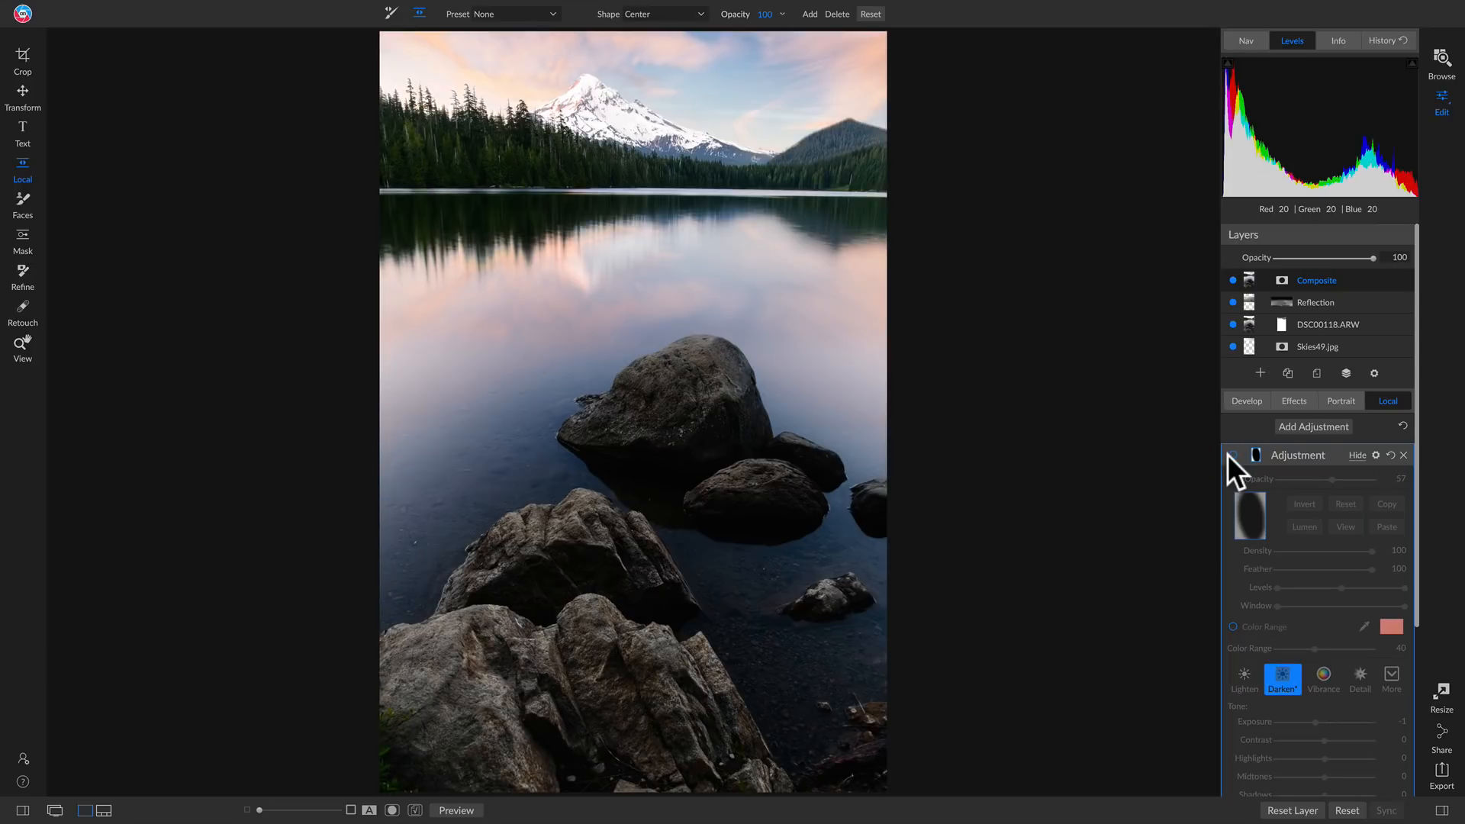
{"action": "left_click", "coordinate": [1228, 455]}
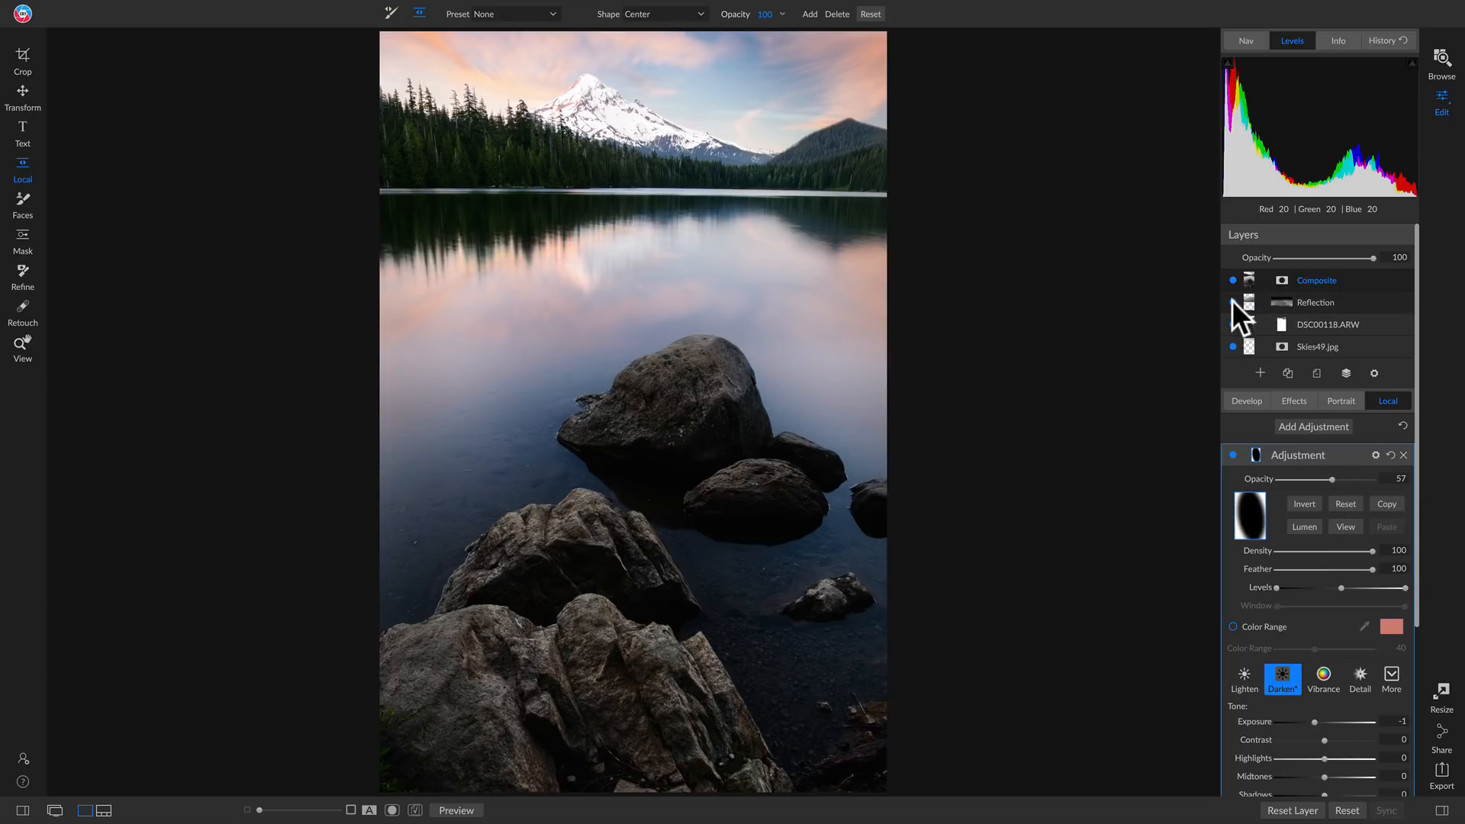
Hide the Reflection and Skies49.jpg layers and reset the layer properties of DSC00118.ARW
{"action": "left_click", "coordinate": [1234, 346]}
{"action": "right_click", "coordinate": [1284, 323]}
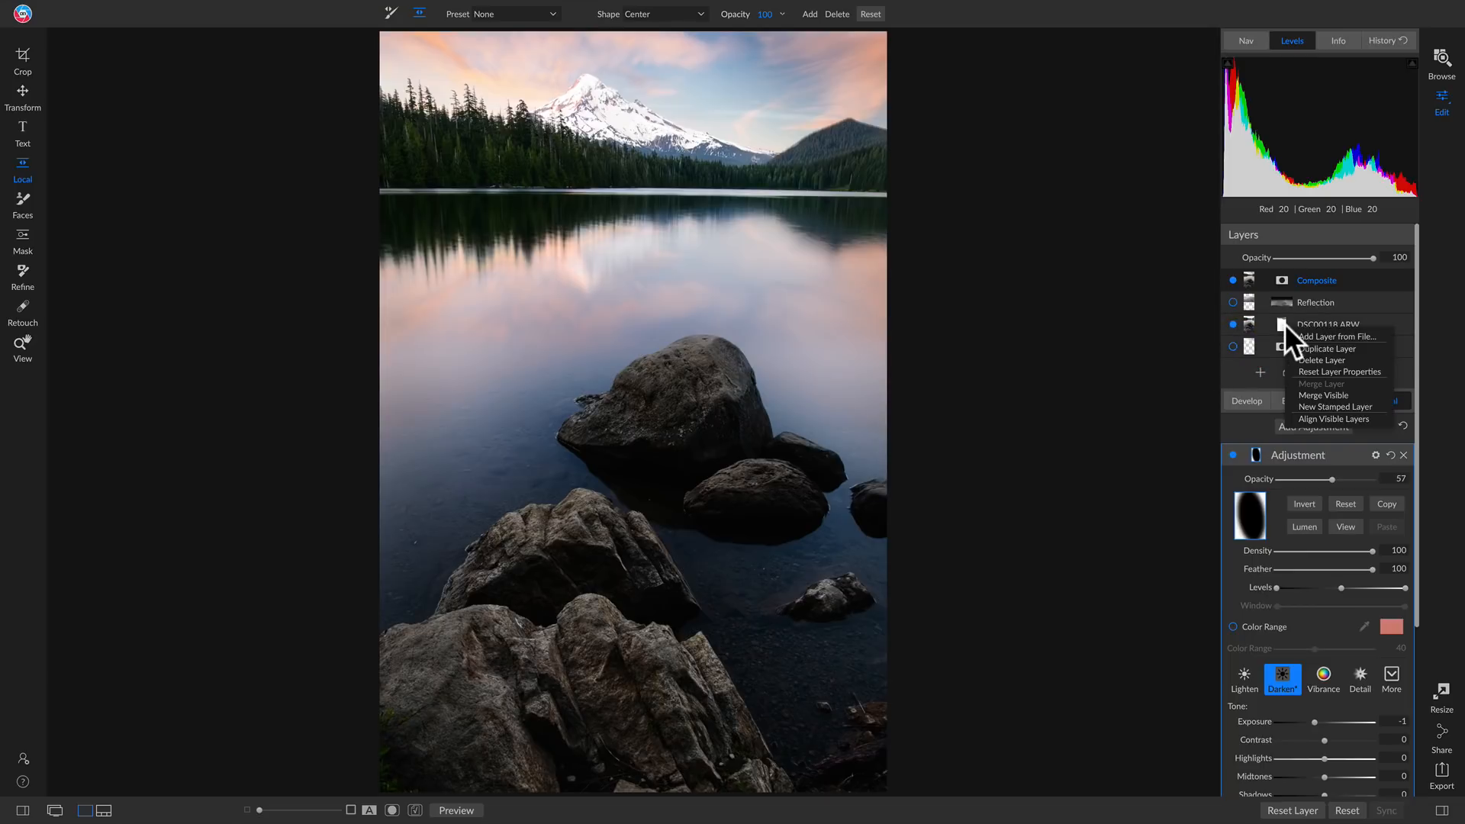
{"action": "left_click", "coordinate": [1348, 371]}
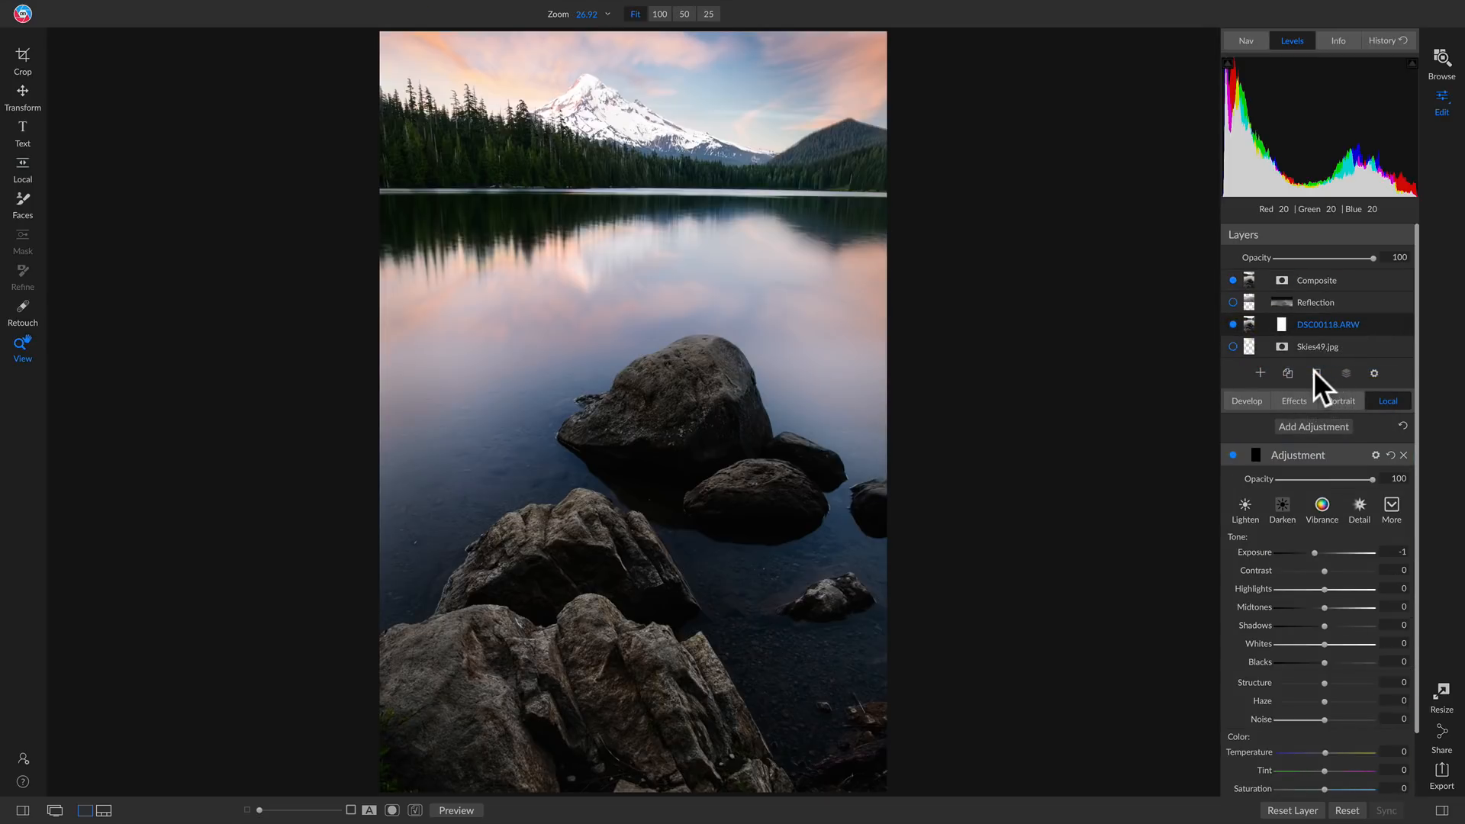
Compare the original photo with the finished result by toggling the Composite layer's visibility
{"action": "left_click", "coordinate": [1232, 280]}
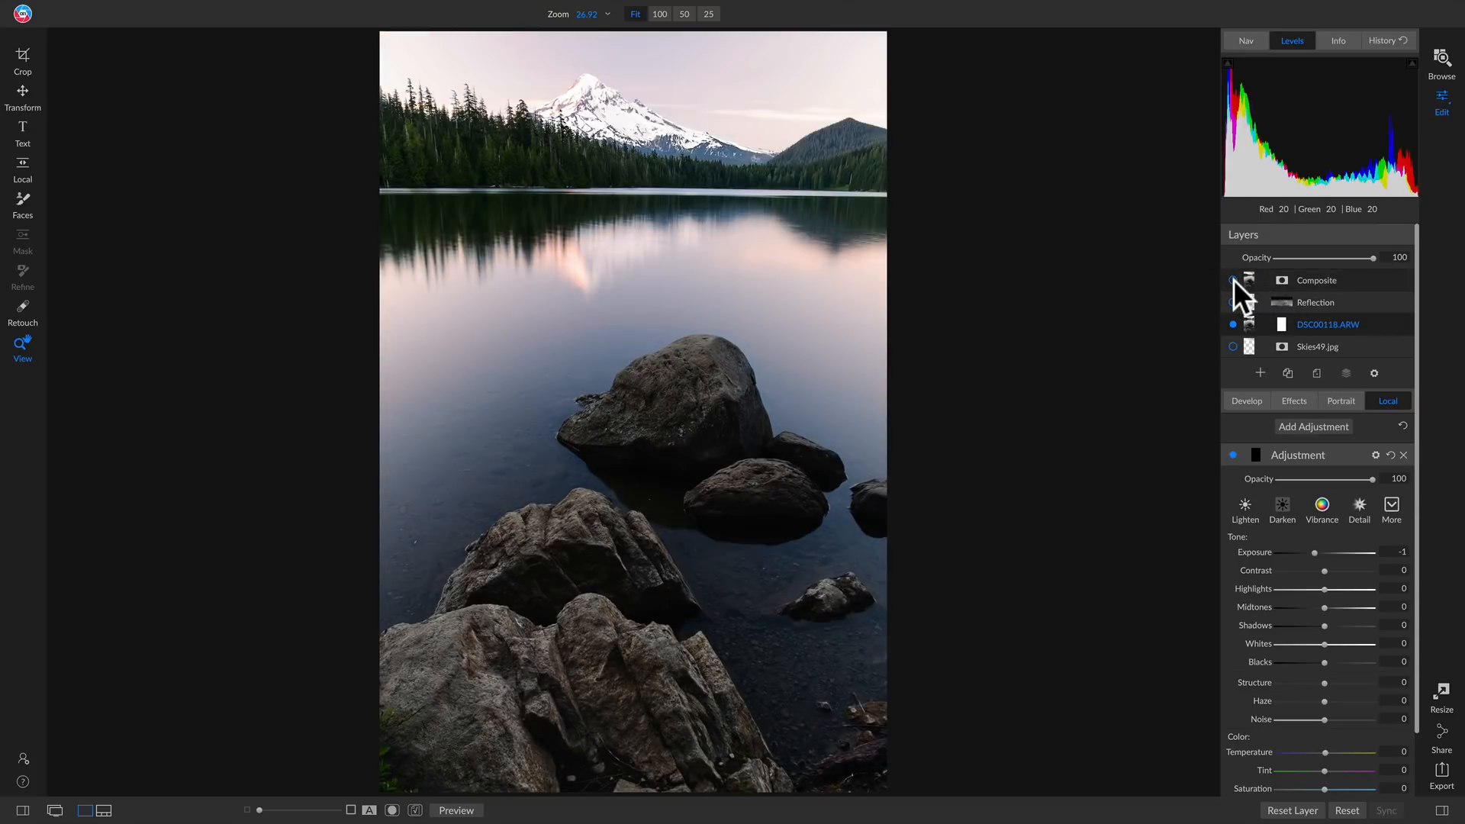
{"action": "left_click", "coordinate": [1232, 280]}
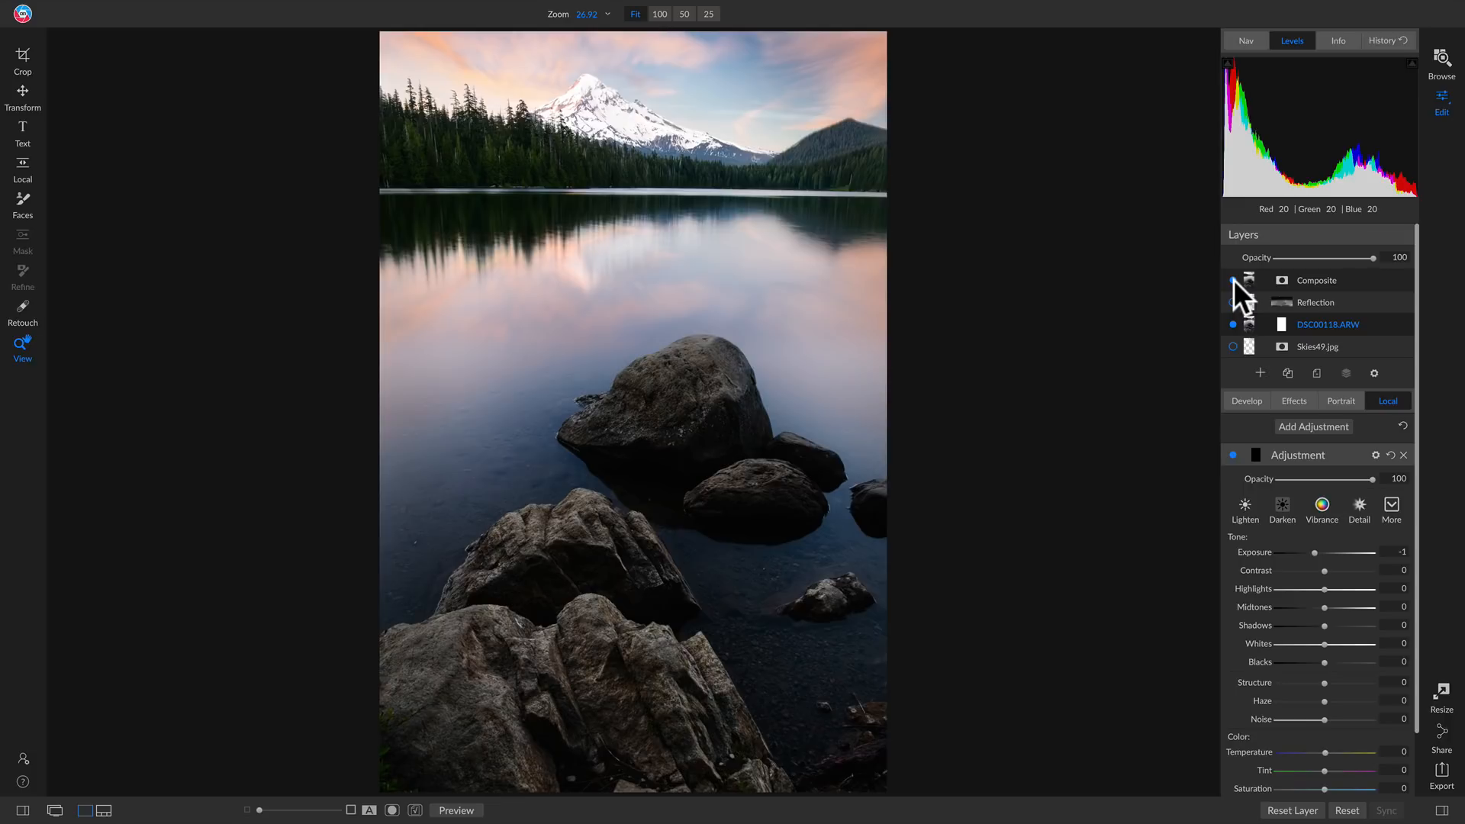
{"action": "left_click", "coordinate": [1233, 280]}
{"action": "left_click", "coordinate": [1233, 280]}
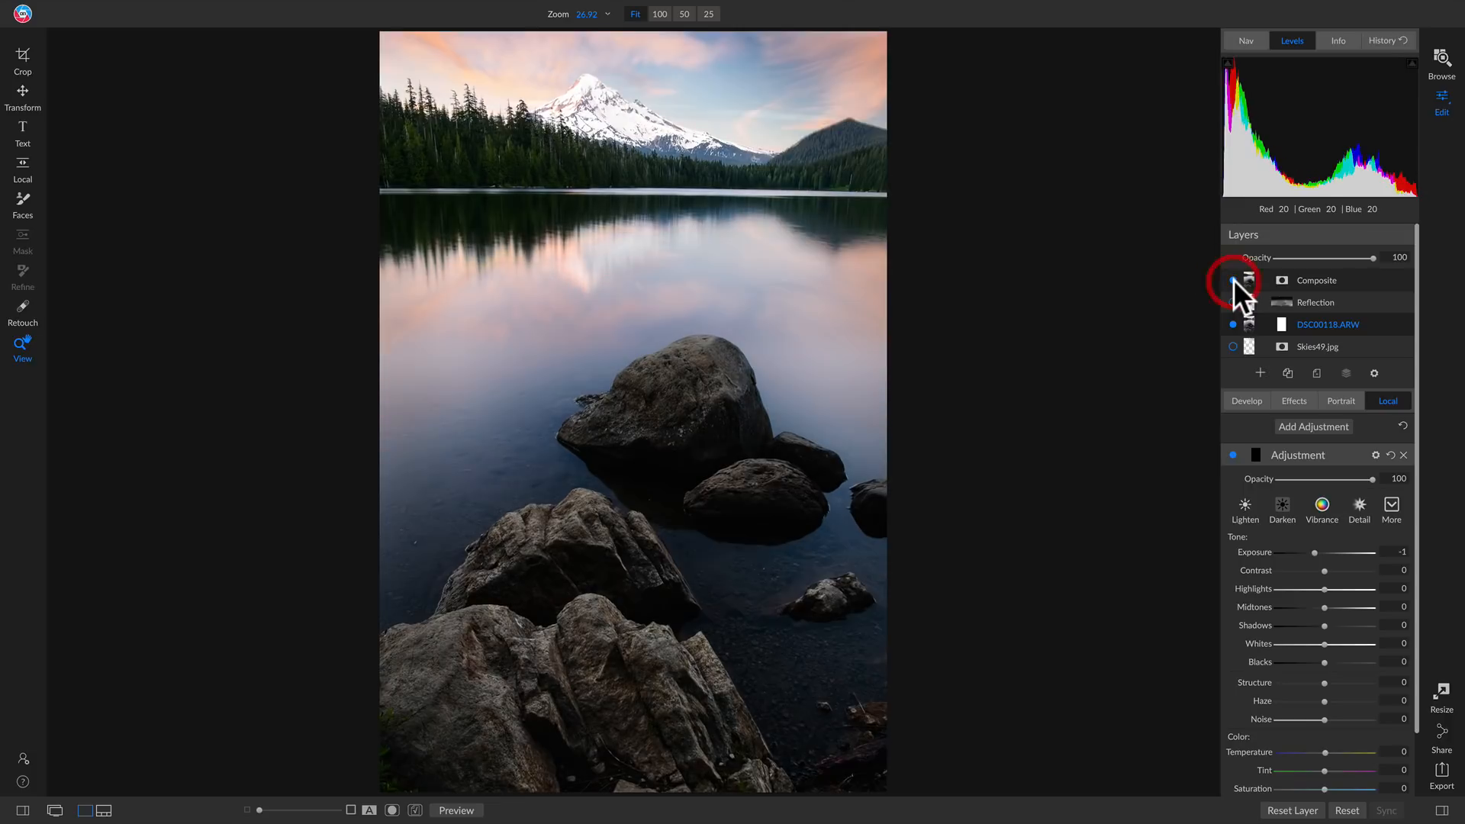
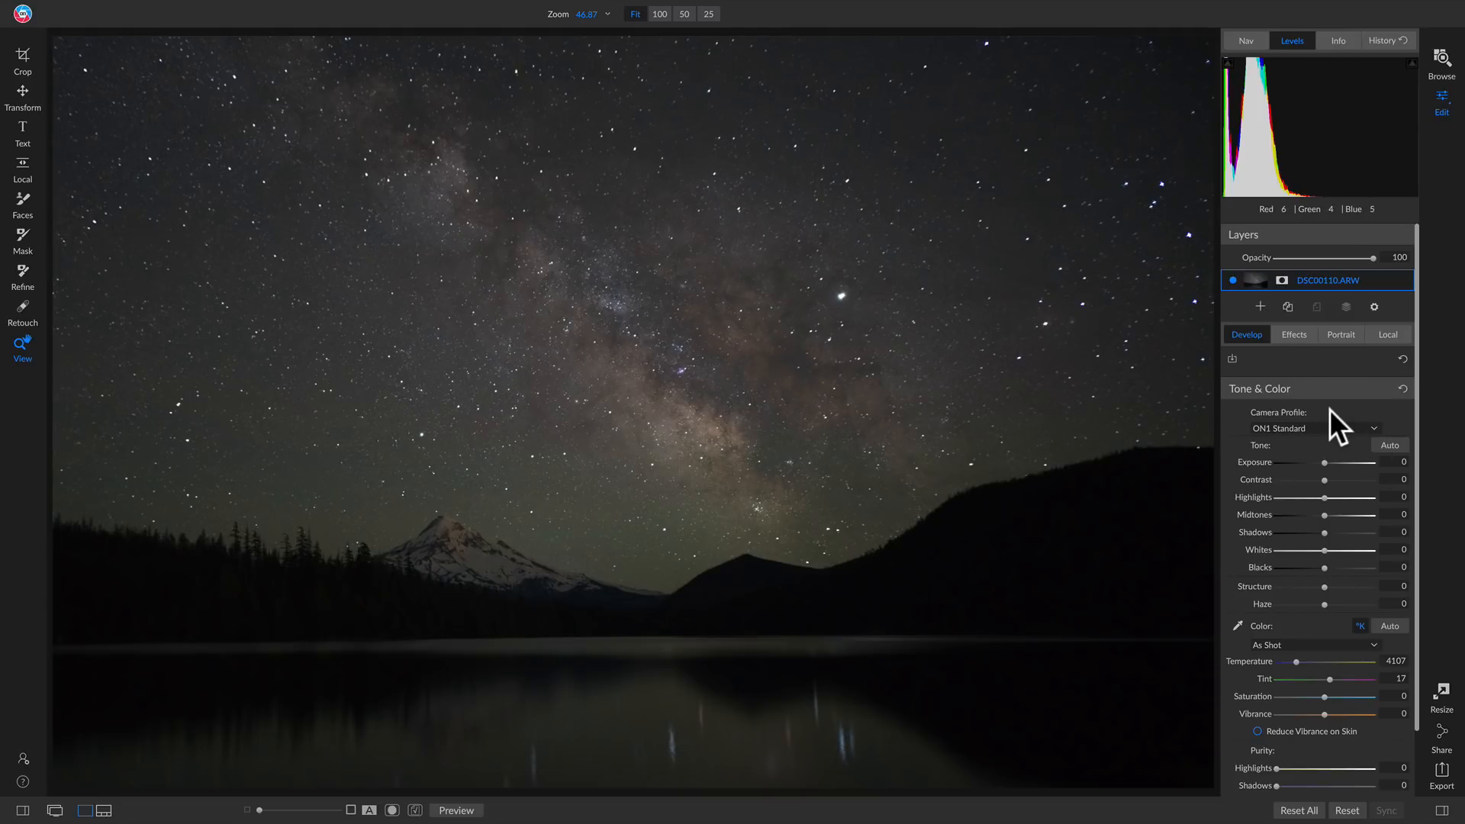
Keep the ON1 Standard camera profile for DSC00110.ARW and add a Curves filter to the photo
{"action": "left_click", "coordinate": [1321, 426]}
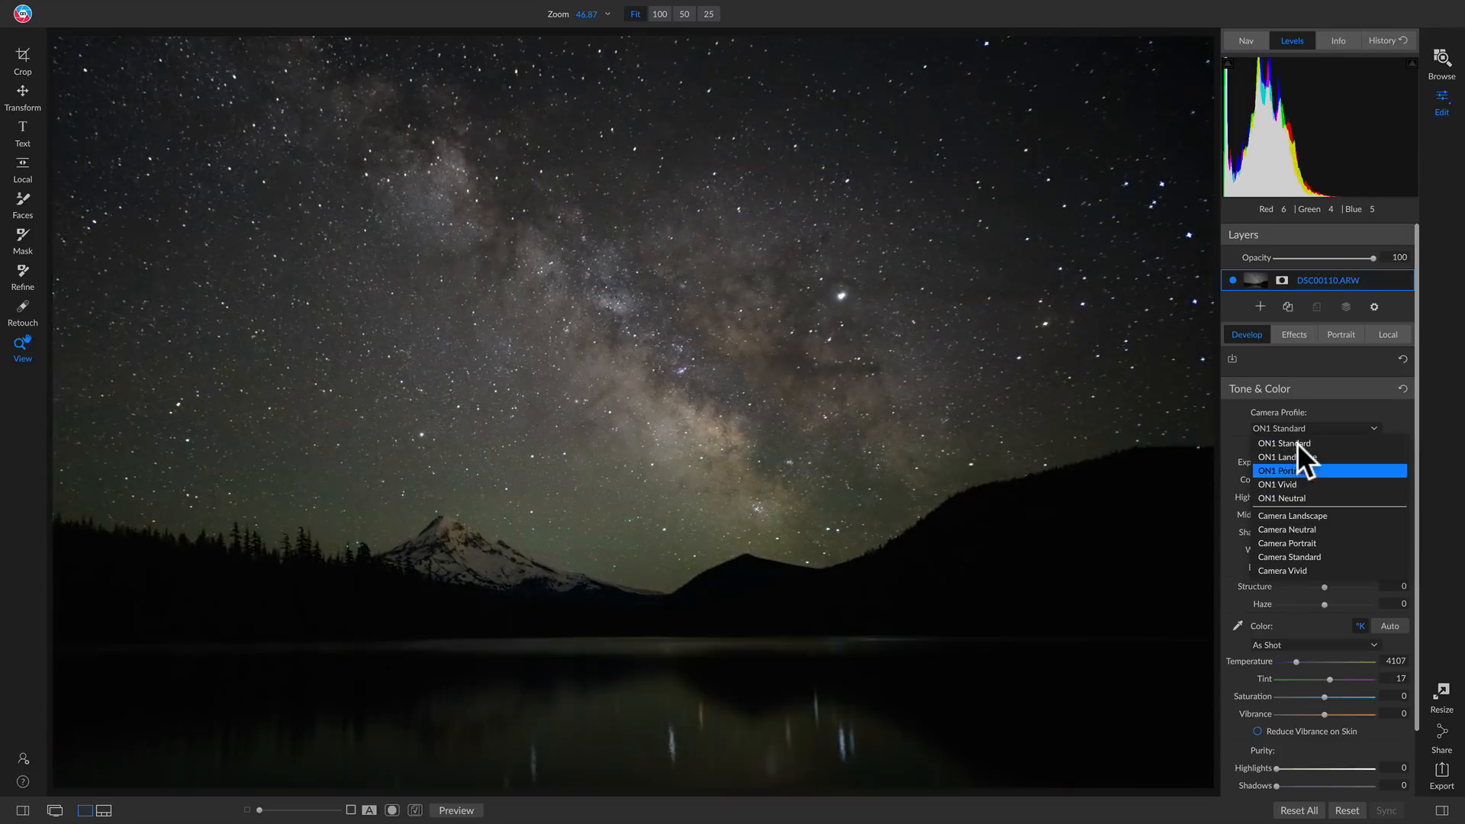
{"action": "left_click", "coordinate": [1302, 441]}
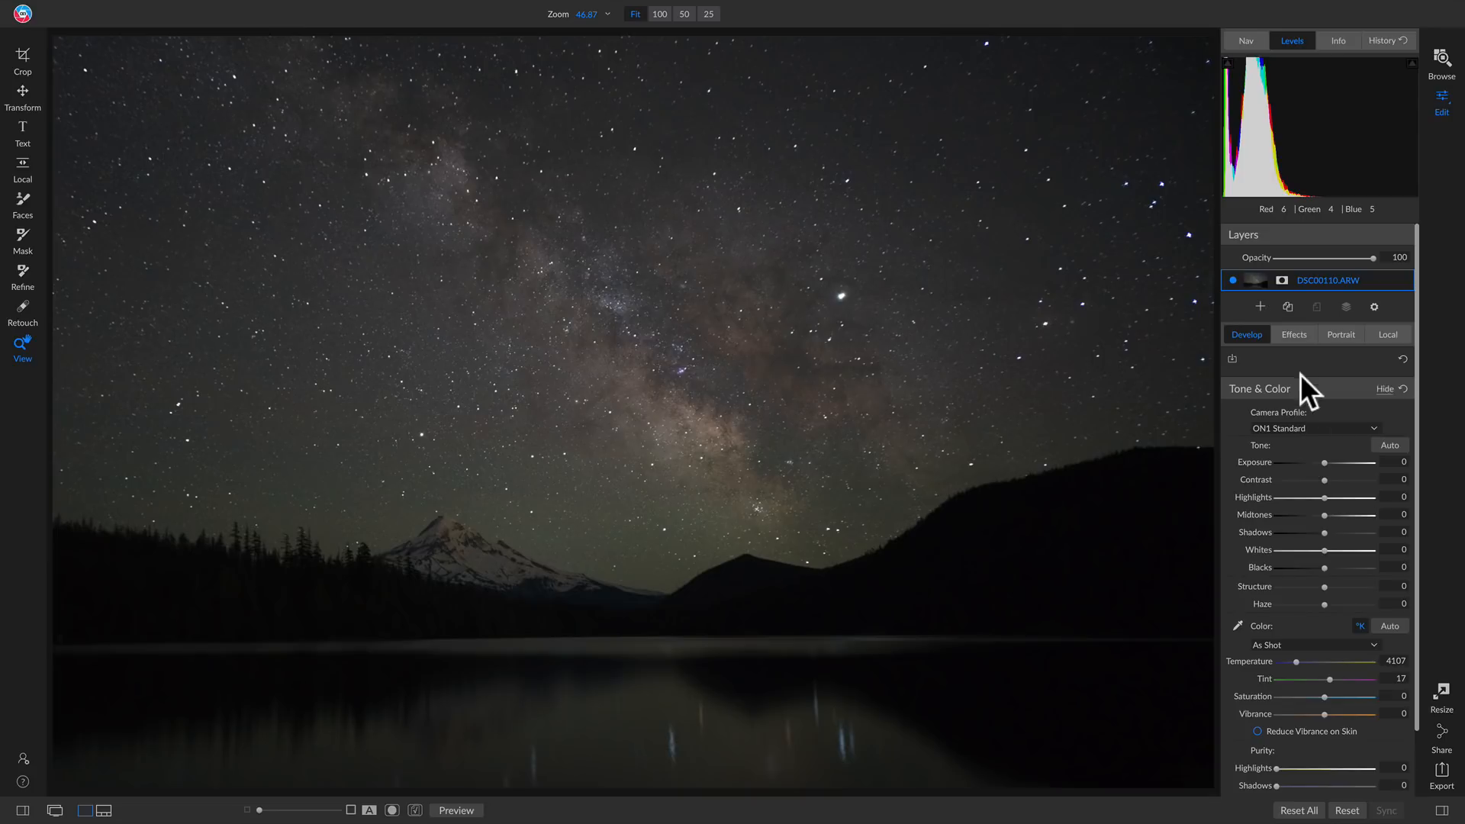
{"action": "left_click", "coordinate": [1289, 334]}
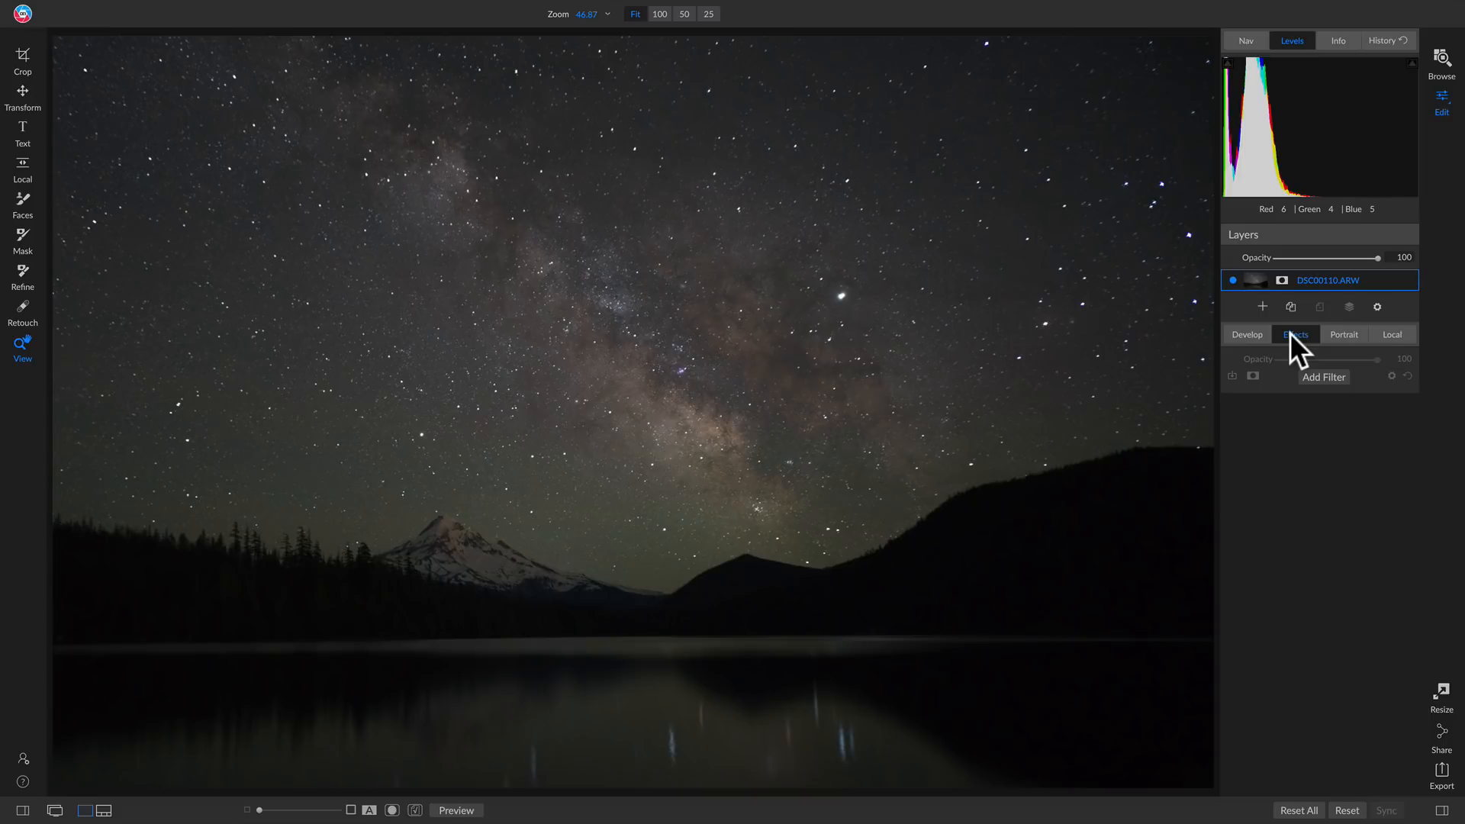
{"action": "left_click", "coordinate": [1311, 377]}
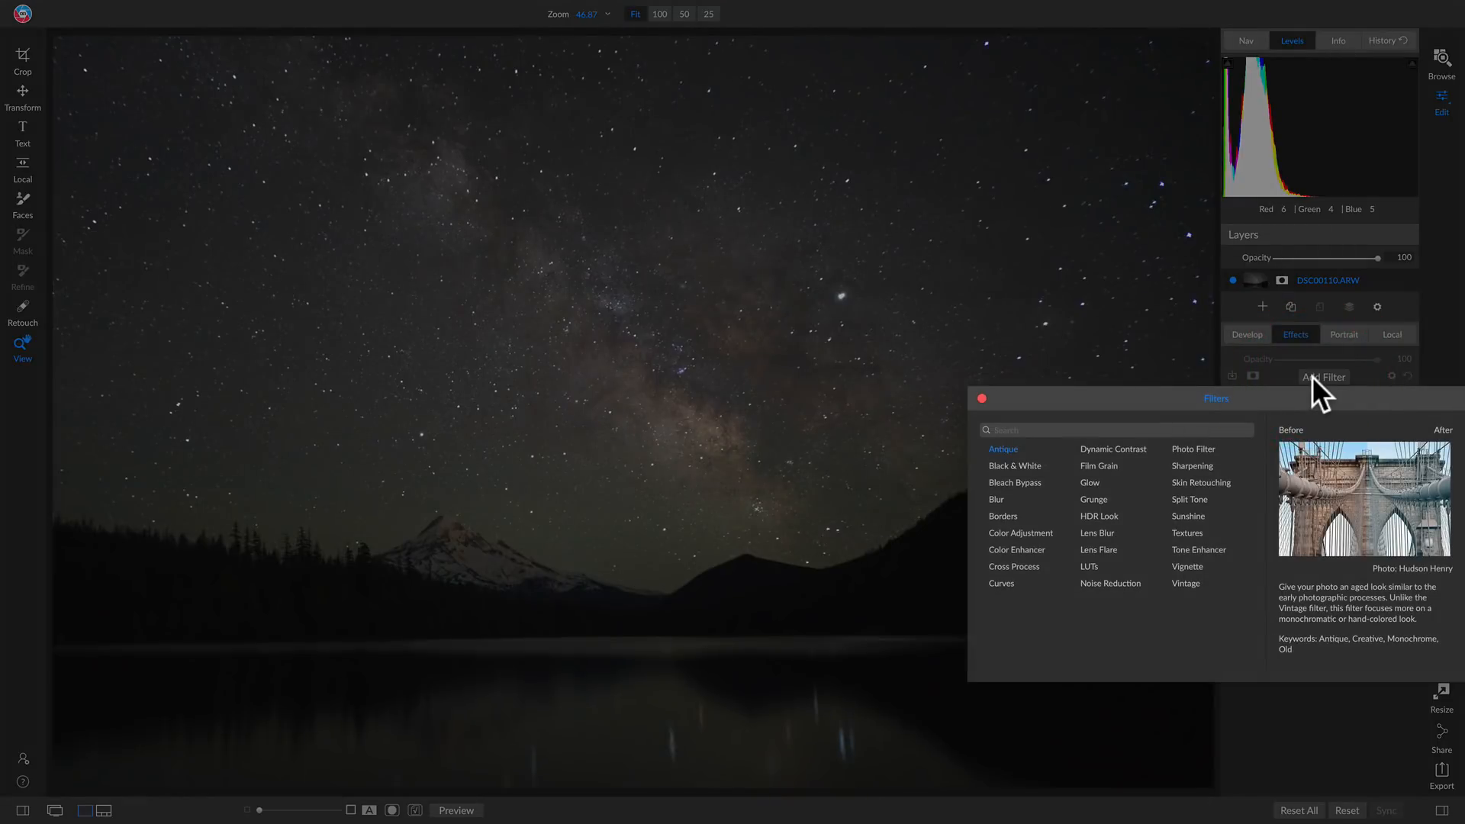
{"action": "left_click", "coordinate": [1002, 584]}
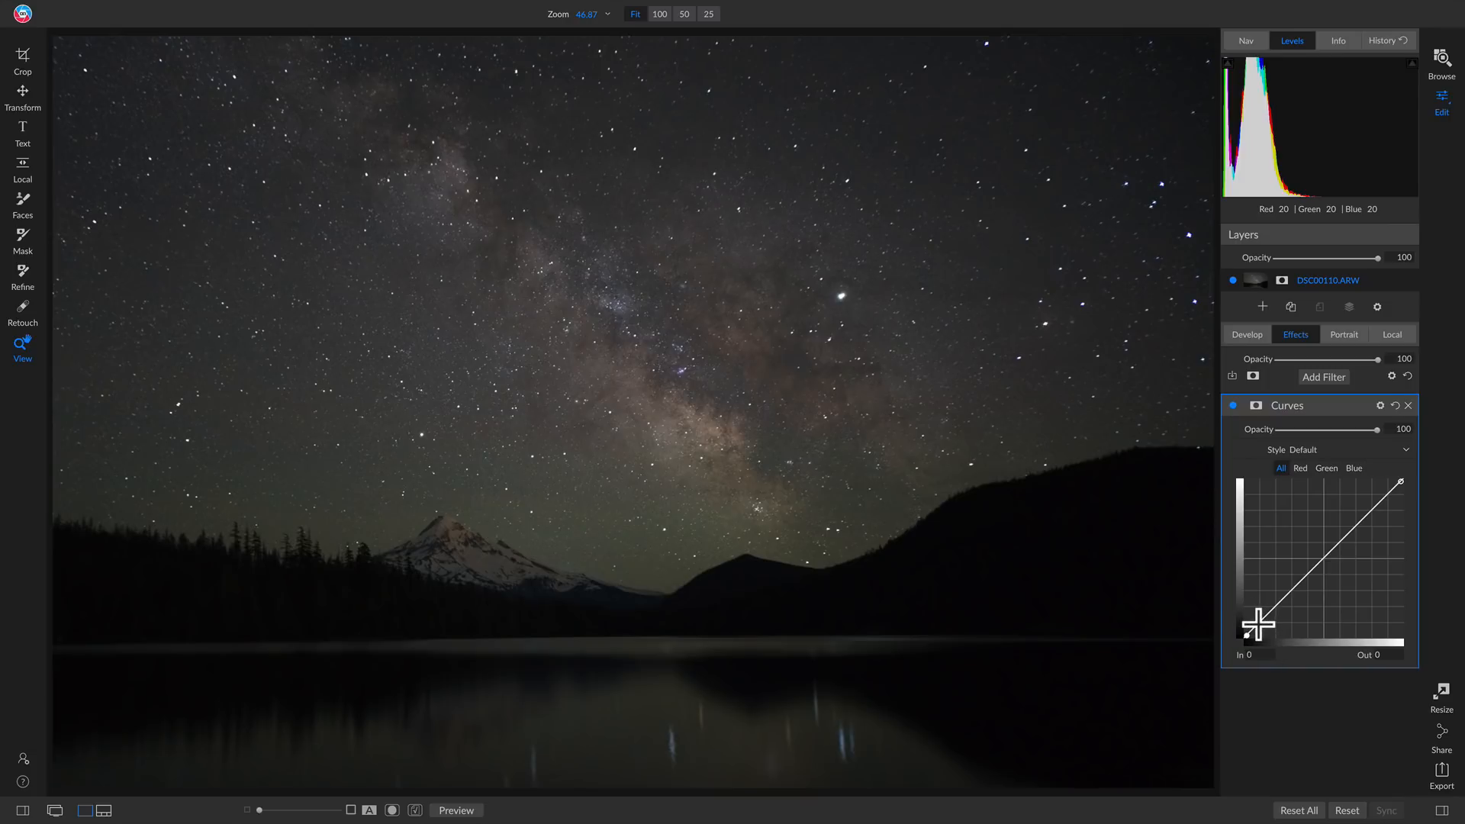
Shape an S-curve with a shadow point at In 32, Out 21 and raised highlights, and compare the photo with the filter off and on
{"action": "left_click_drag", "start_coordinate": [1257, 625], "coordinate": [1269, 624]}
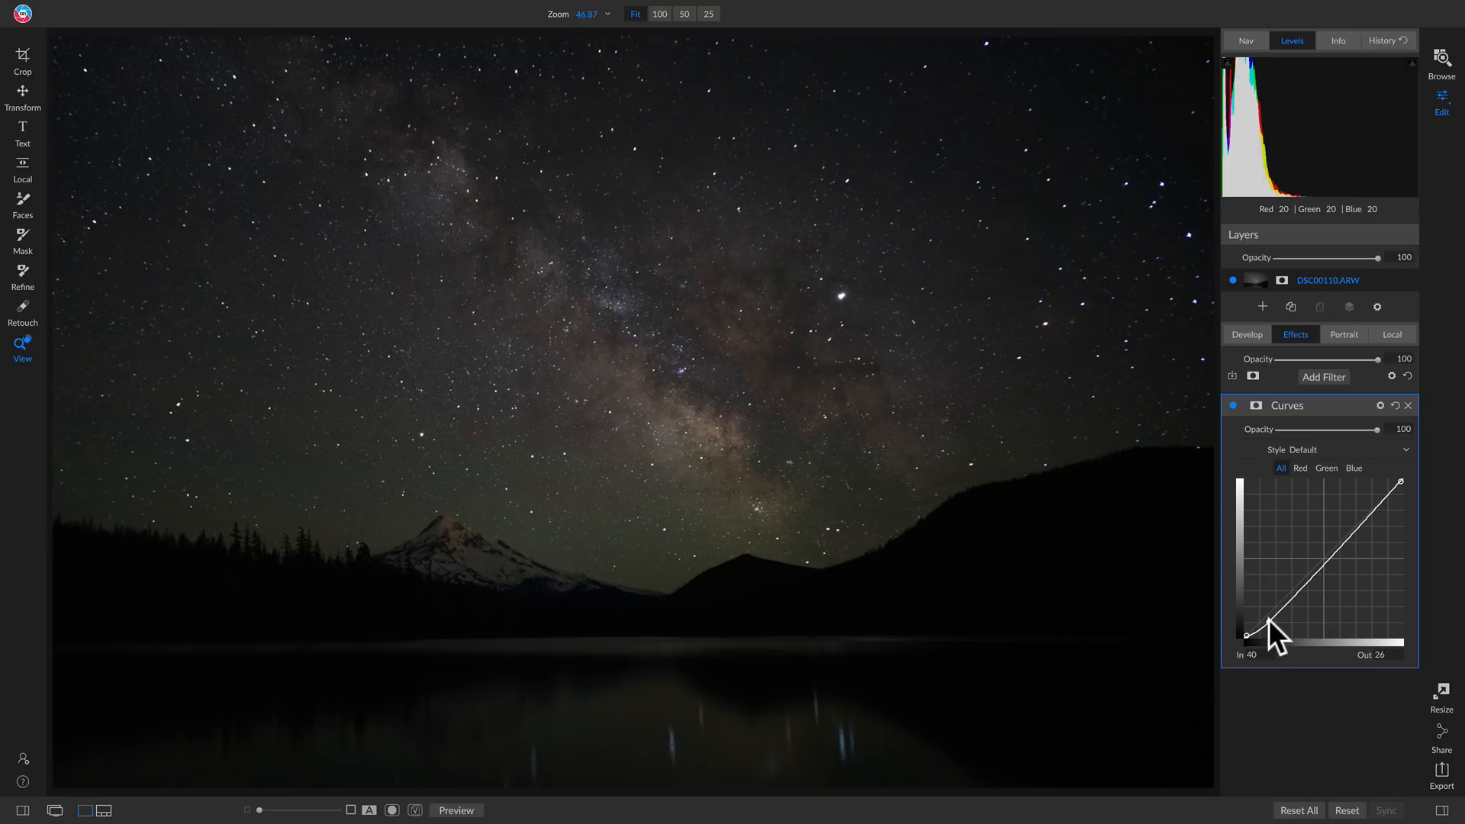
{"action": "left_click", "coordinate": [1325, 560]}
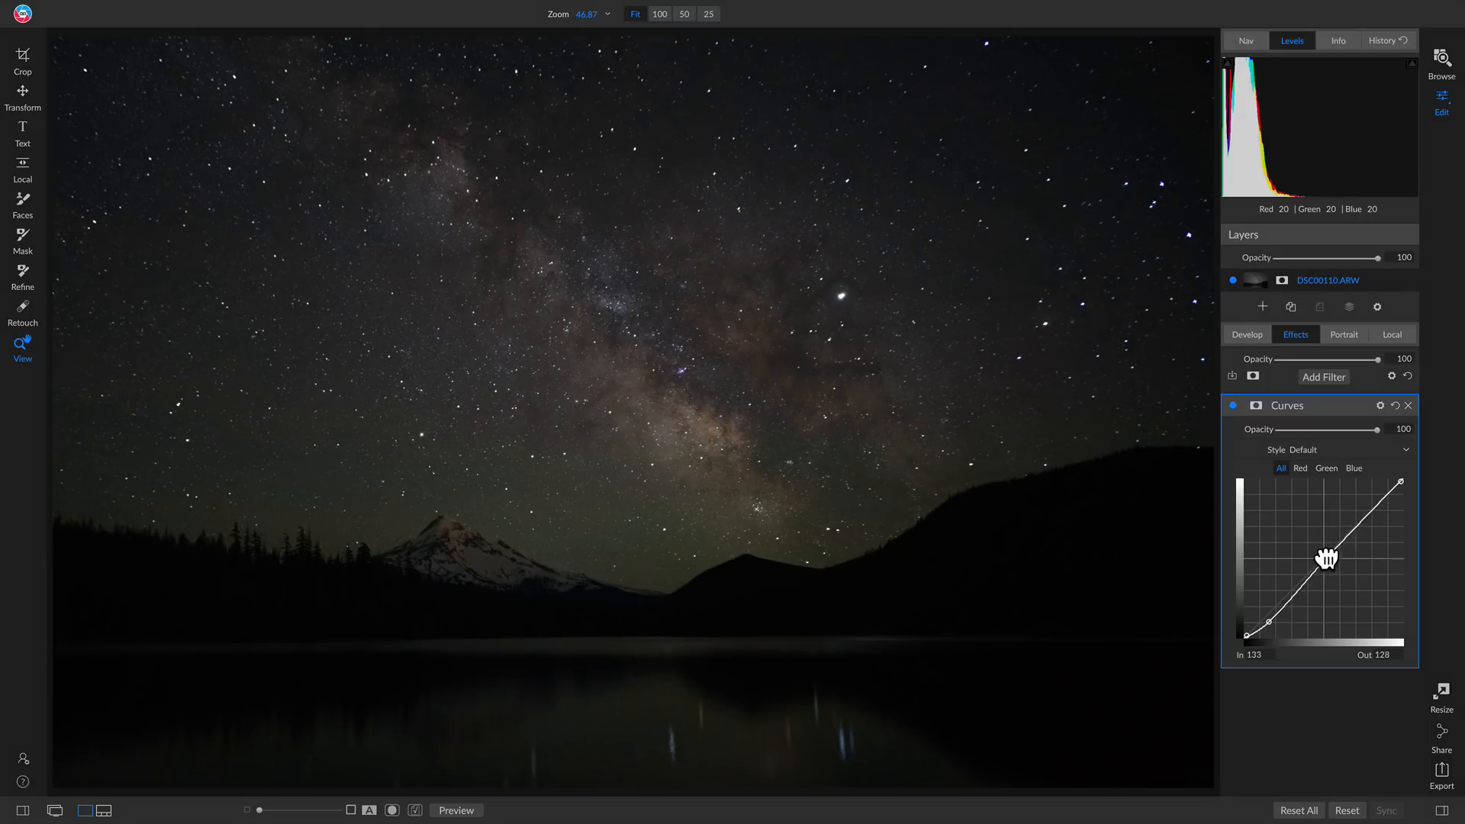
{"action": "left_click_drag", "start_coordinate": [1325, 560], "coordinate": [1328, 526]}
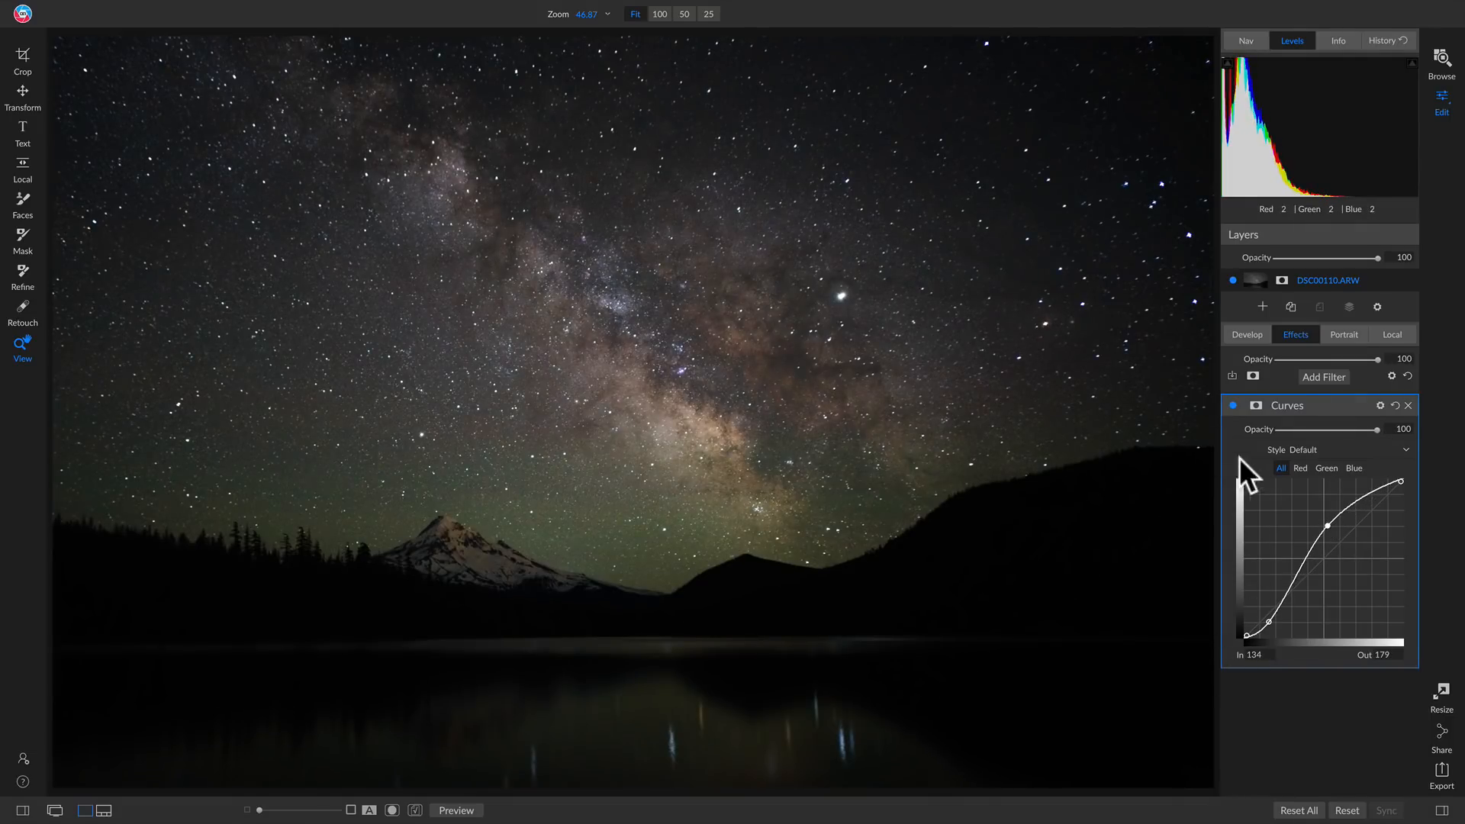
{"action": "left_click_drag", "start_coordinate": [1331, 531], "coordinate": [1357, 494]}
{"action": "left_click_drag", "start_coordinate": [1269, 622], "coordinate": [1263, 627]}
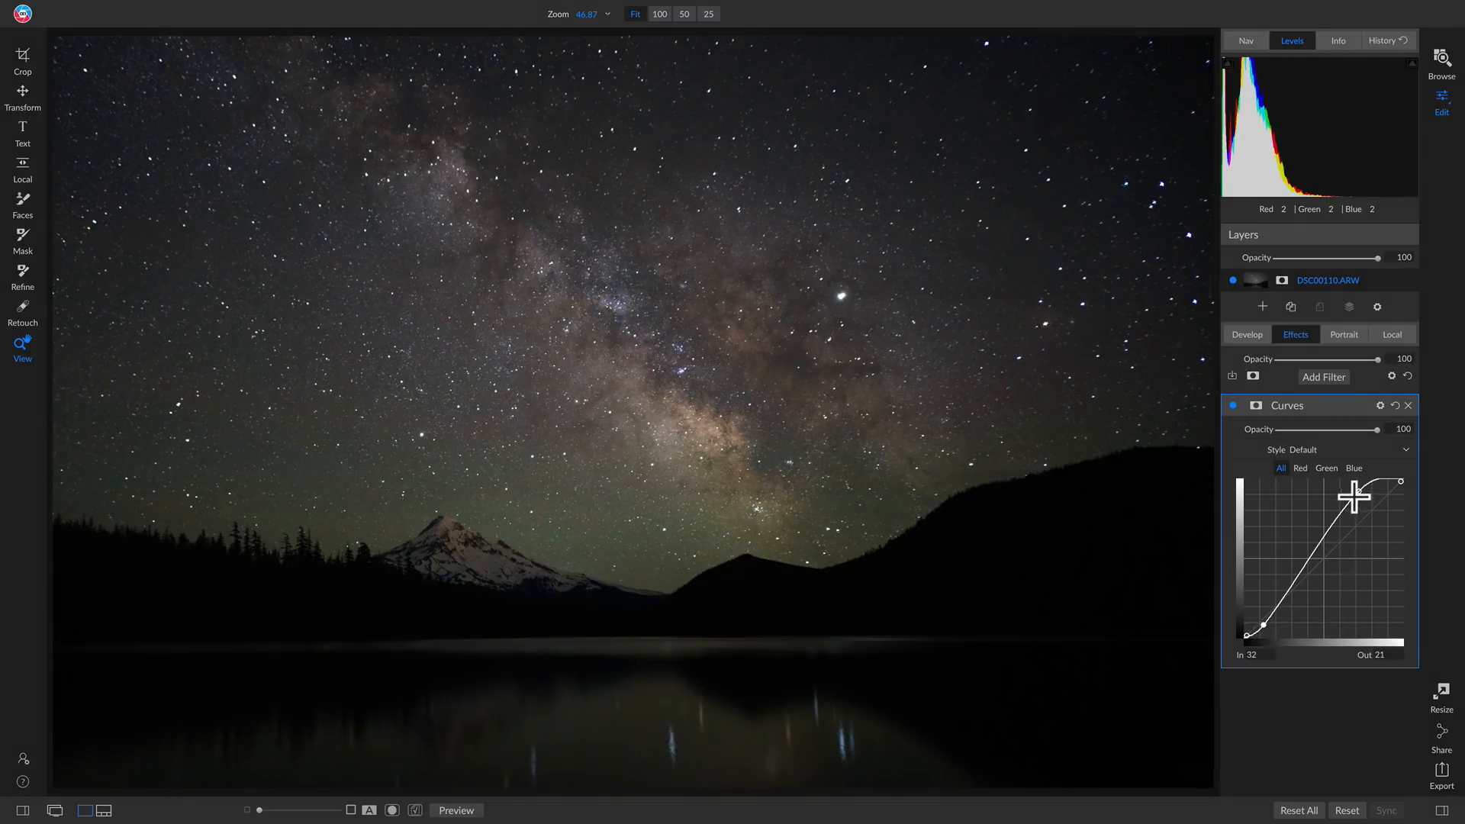
{"action": "left_click", "coordinate": [1234, 406]}
{"action": "left_click", "coordinate": [1234, 405]}
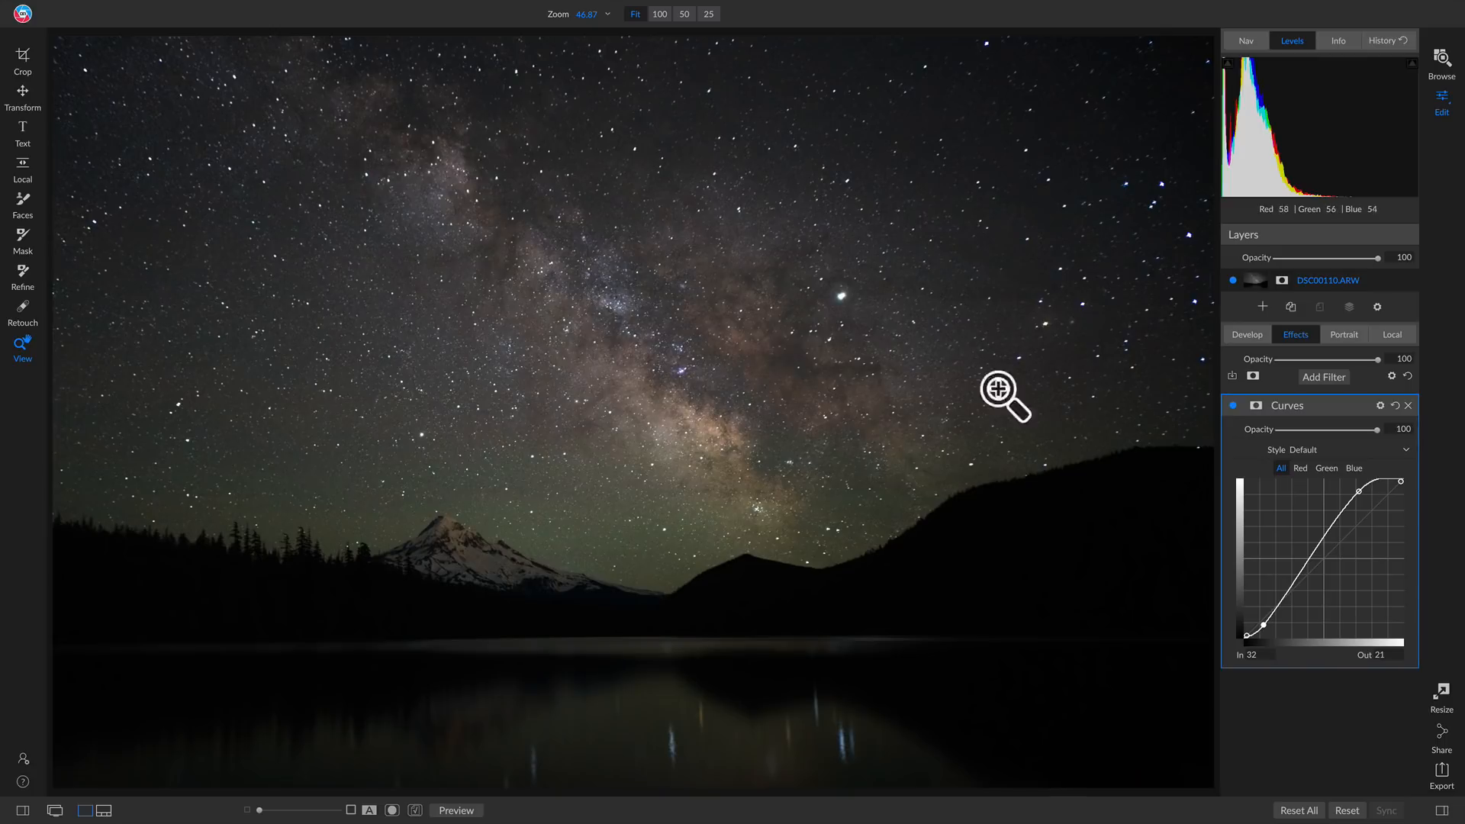
Enable Color Range on the Curves filter's mask and sample the dark hillside beside the lake as its color
{"action": "left_click", "coordinate": [1255, 405]}
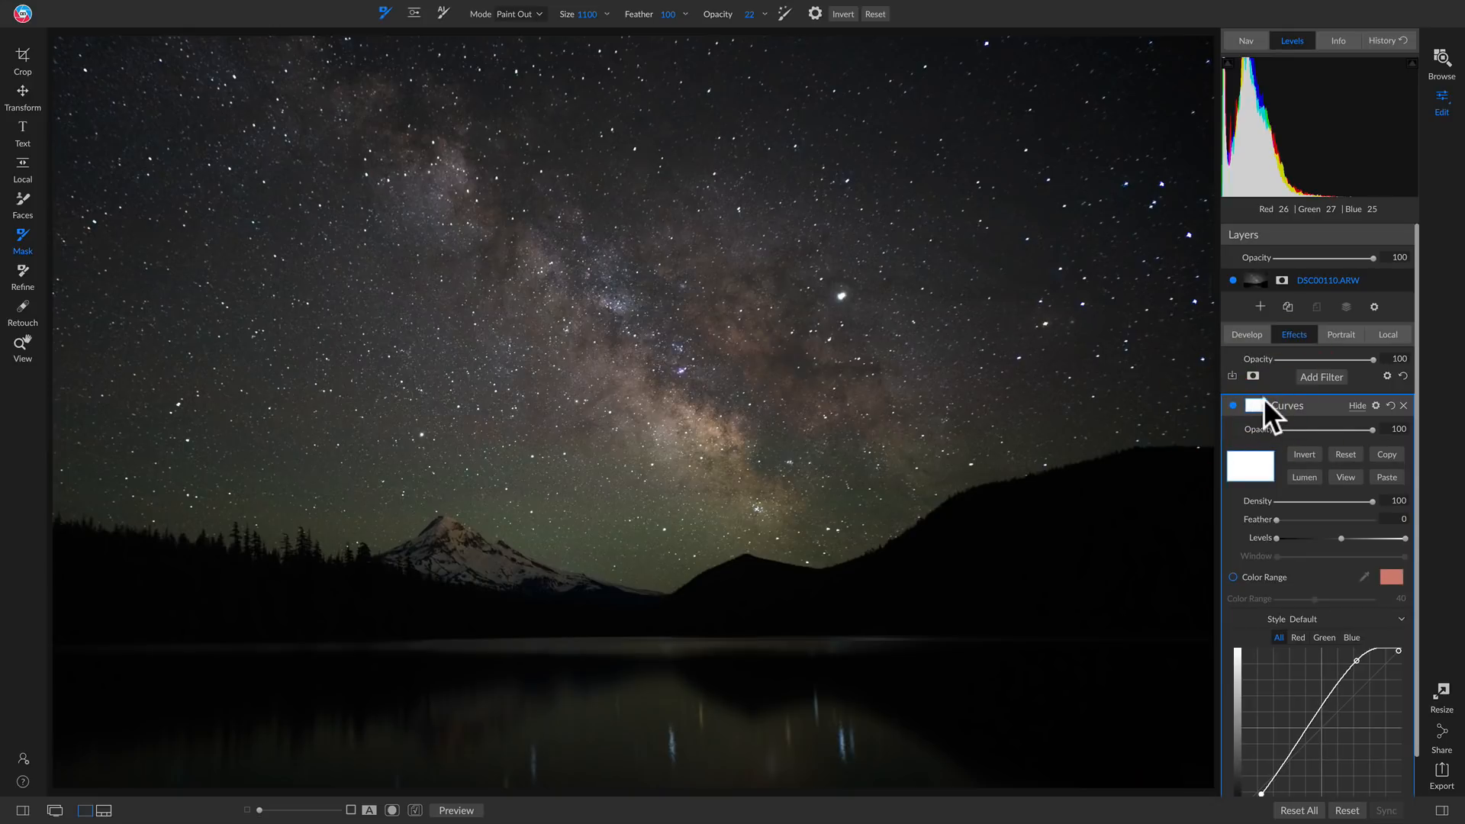
{"action": "left_click", "coordinate": [1233, 576]}
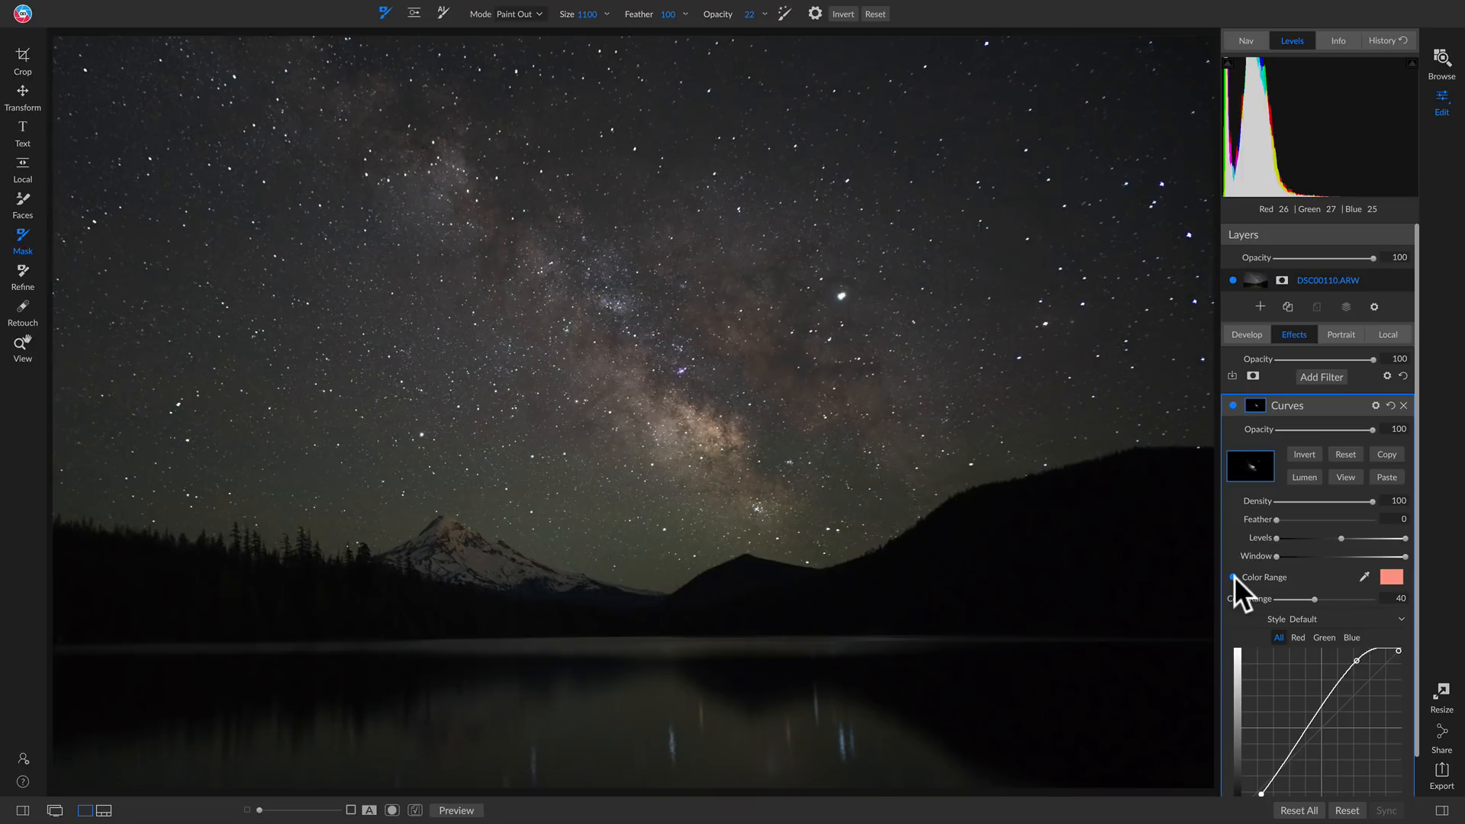
{"action": "scroll", "coordinate": [1228, 579], "scroll_direction": "down", "scroll_amount": 1}
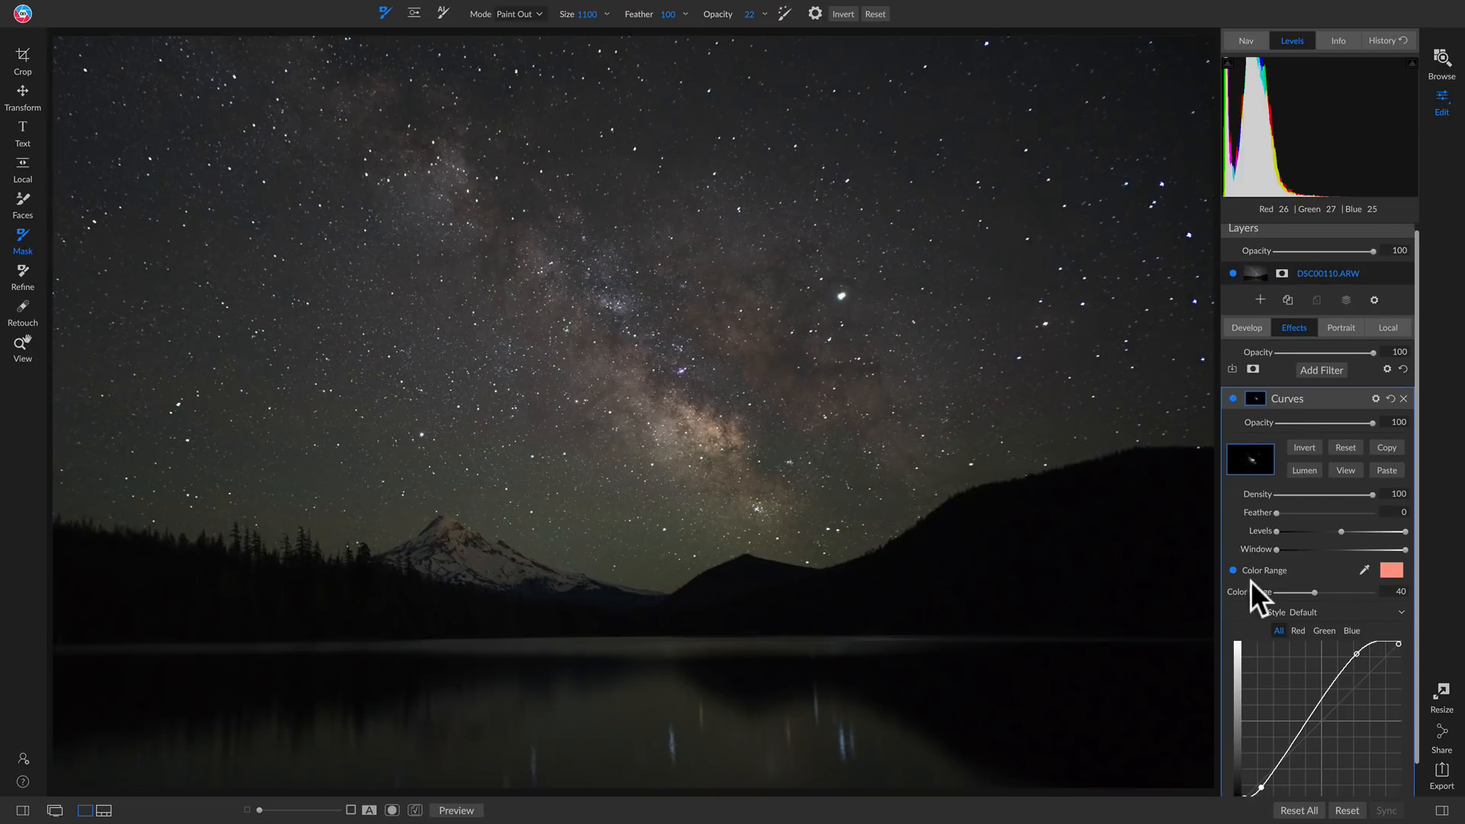
{"action": "left_click", "coordinate": [1364, 570]}
{"action": "left_click", "coordinate": [1058, 542]}
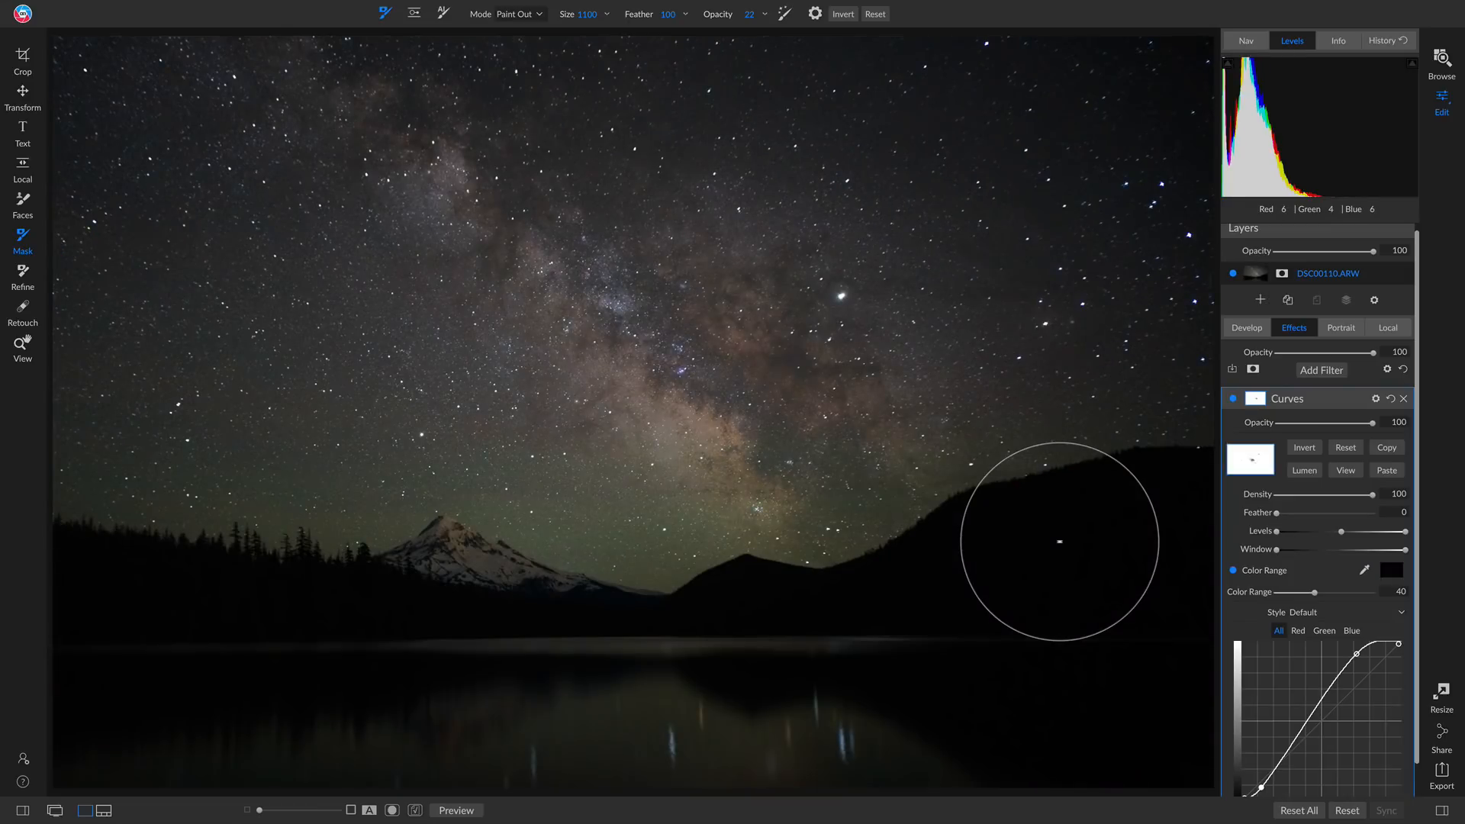
View the Curves mask, narrow its Color Range to 10, and invert it so the sky is selected
{"action": "left_click", "coordinate": [1351, 469]}
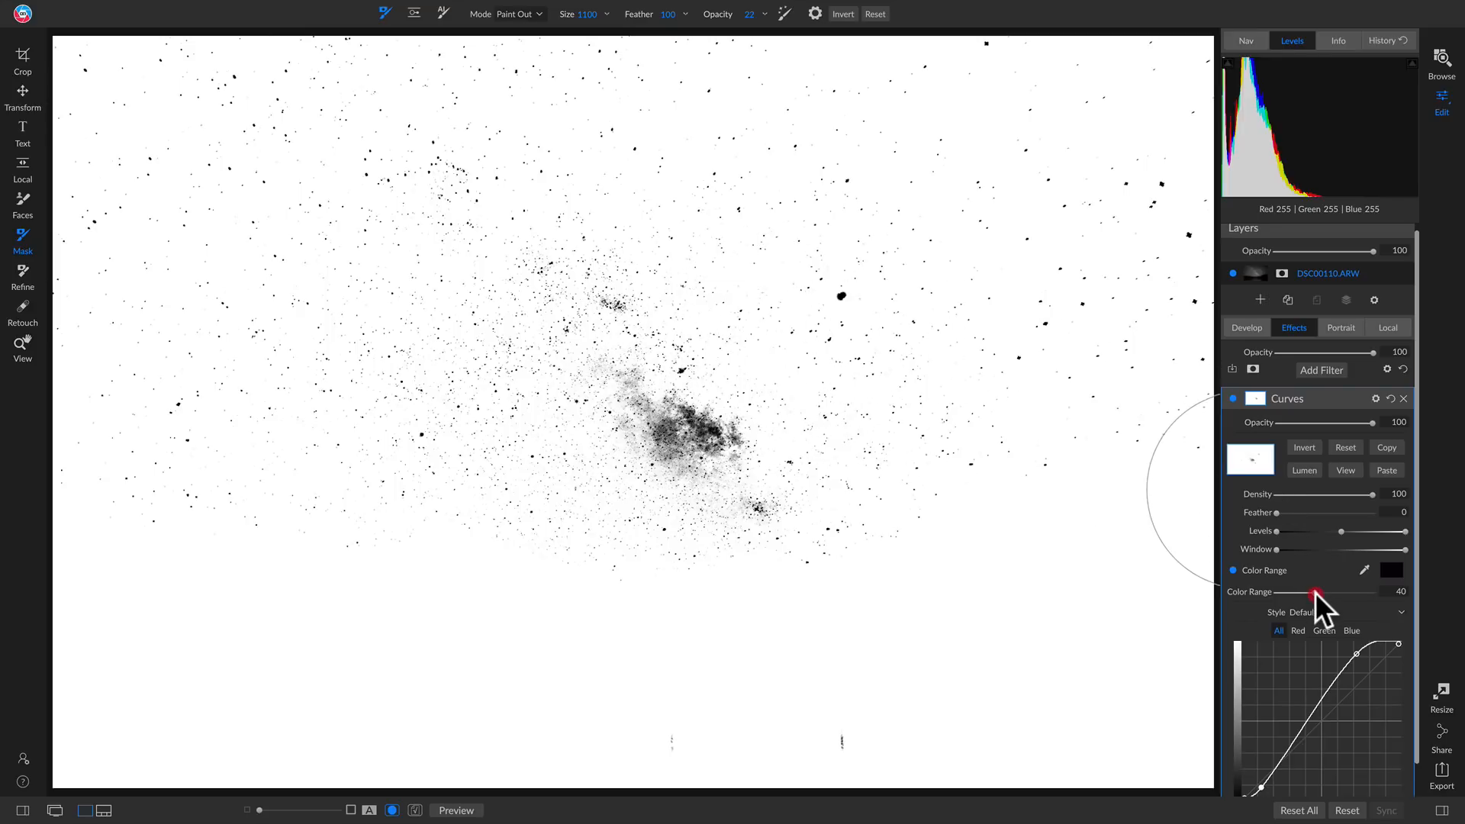
{"action": "left_click_drag", "start_coordinate": [1315, 591], "coordinate": [1283, 597]}
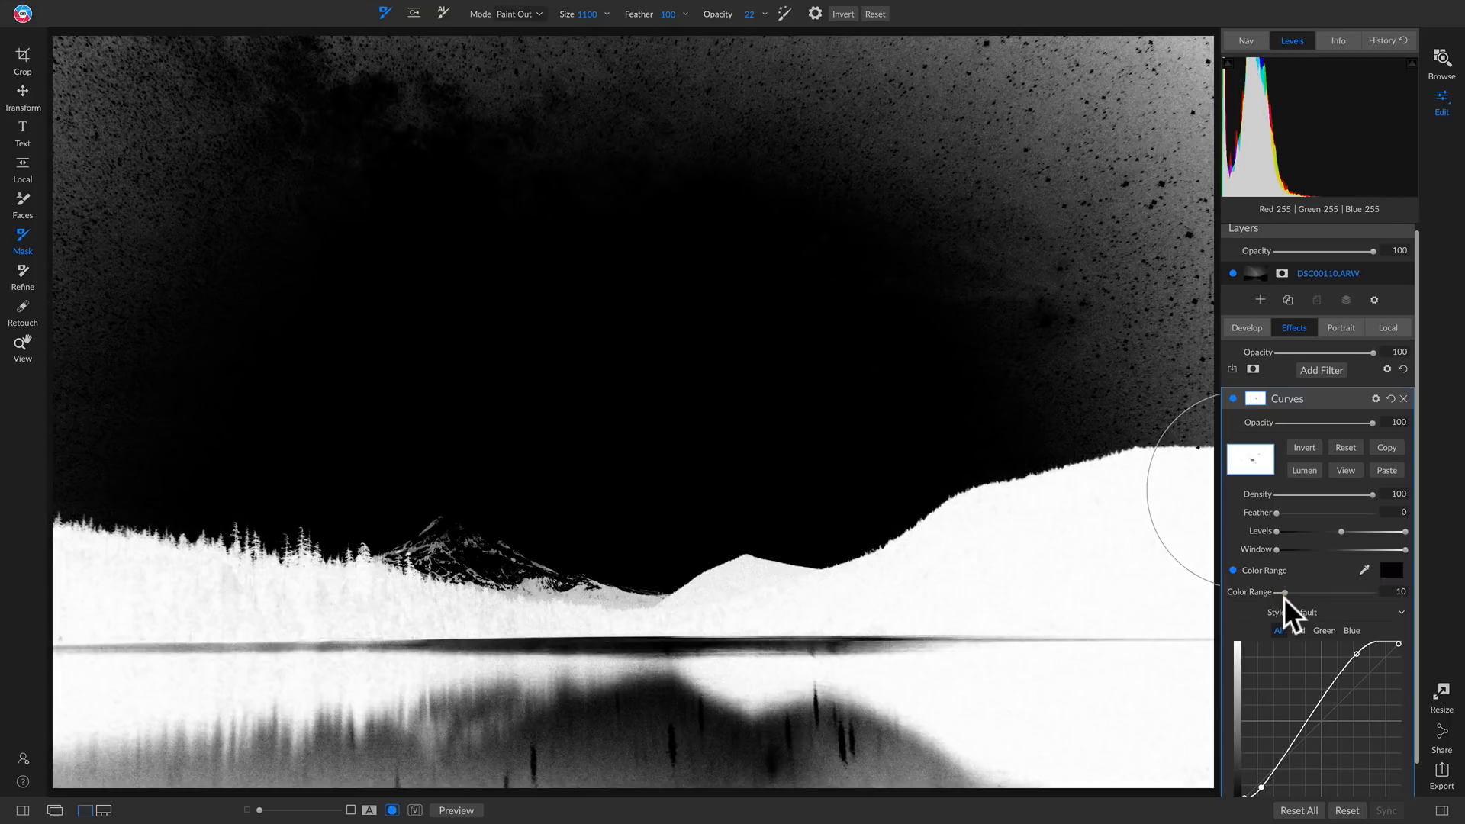
{"action": "left_click_drag", "start_coordinate": [1284, 598], "coordinate": [1282, 595]}
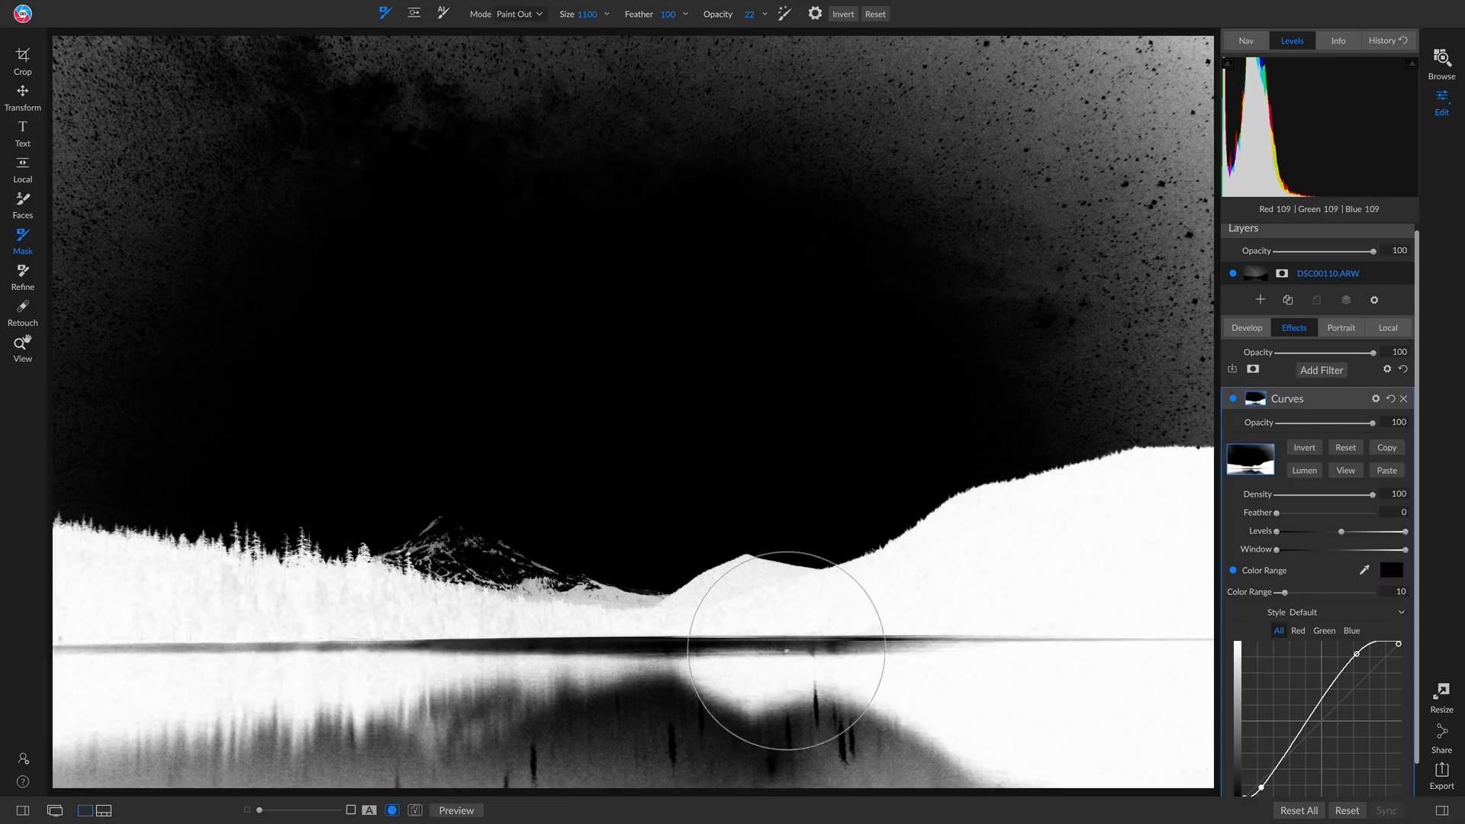
{"action": "left_click", "coordinate": [1302, 447]}
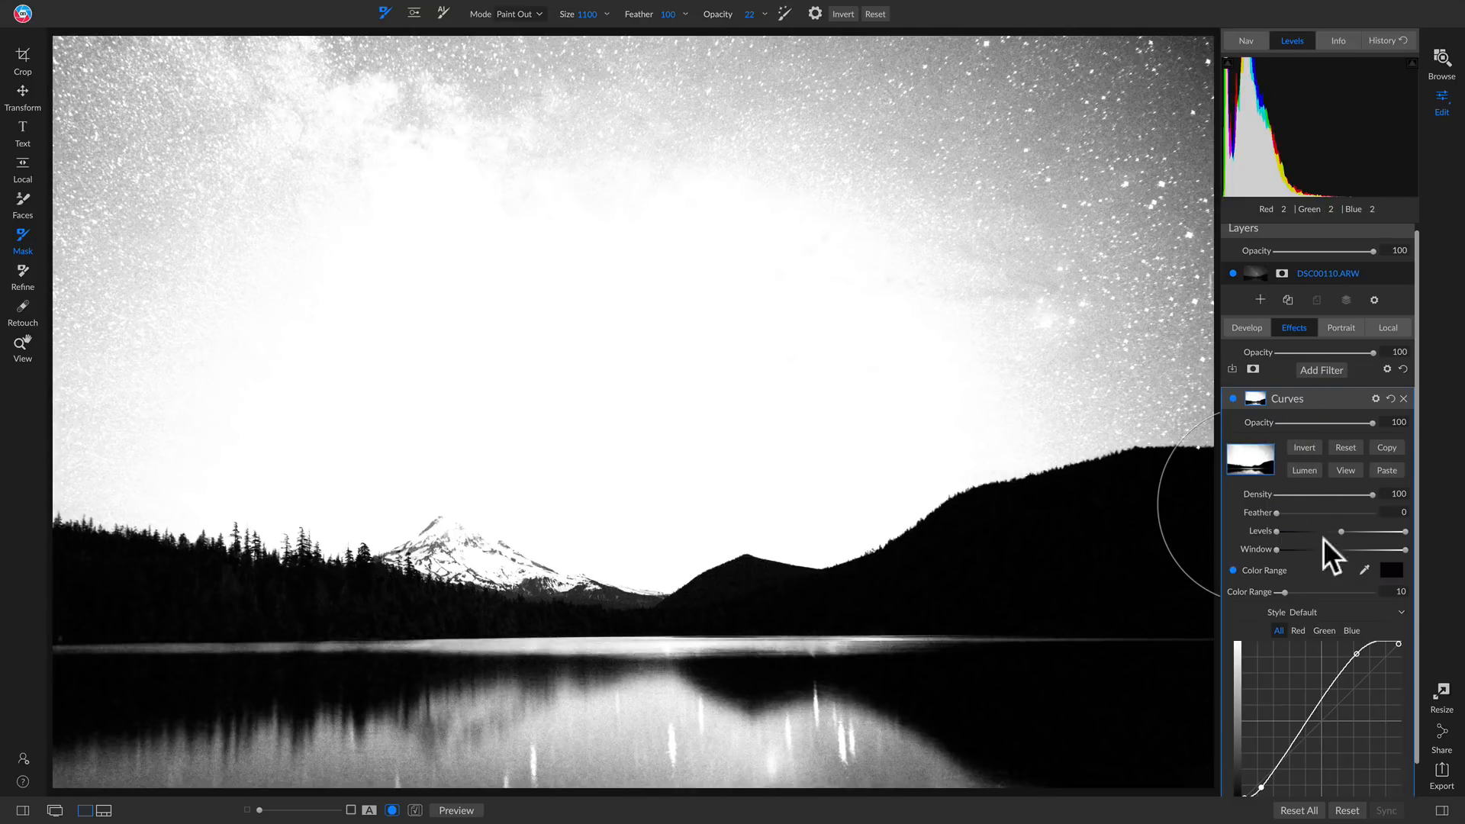
Set the Curves mask's Color Range to 14 and compare the normal photo view with the filter off and on
{"action": "left_click_drag", "start_coordinate": [1285, 594], "coordinate": [1289, 594]}
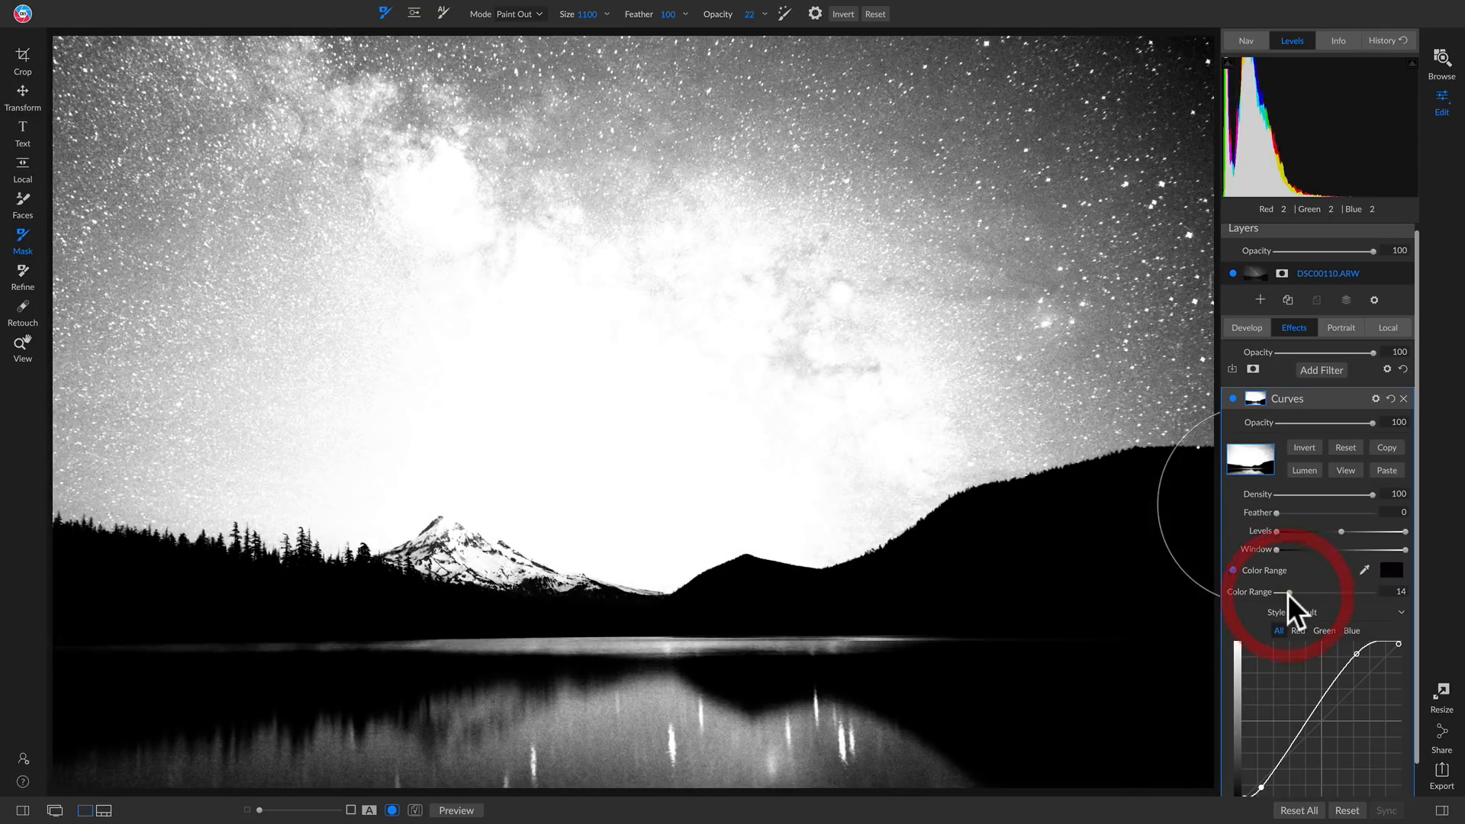
{"action": "left_click", "coordinate": [1344, 467]}
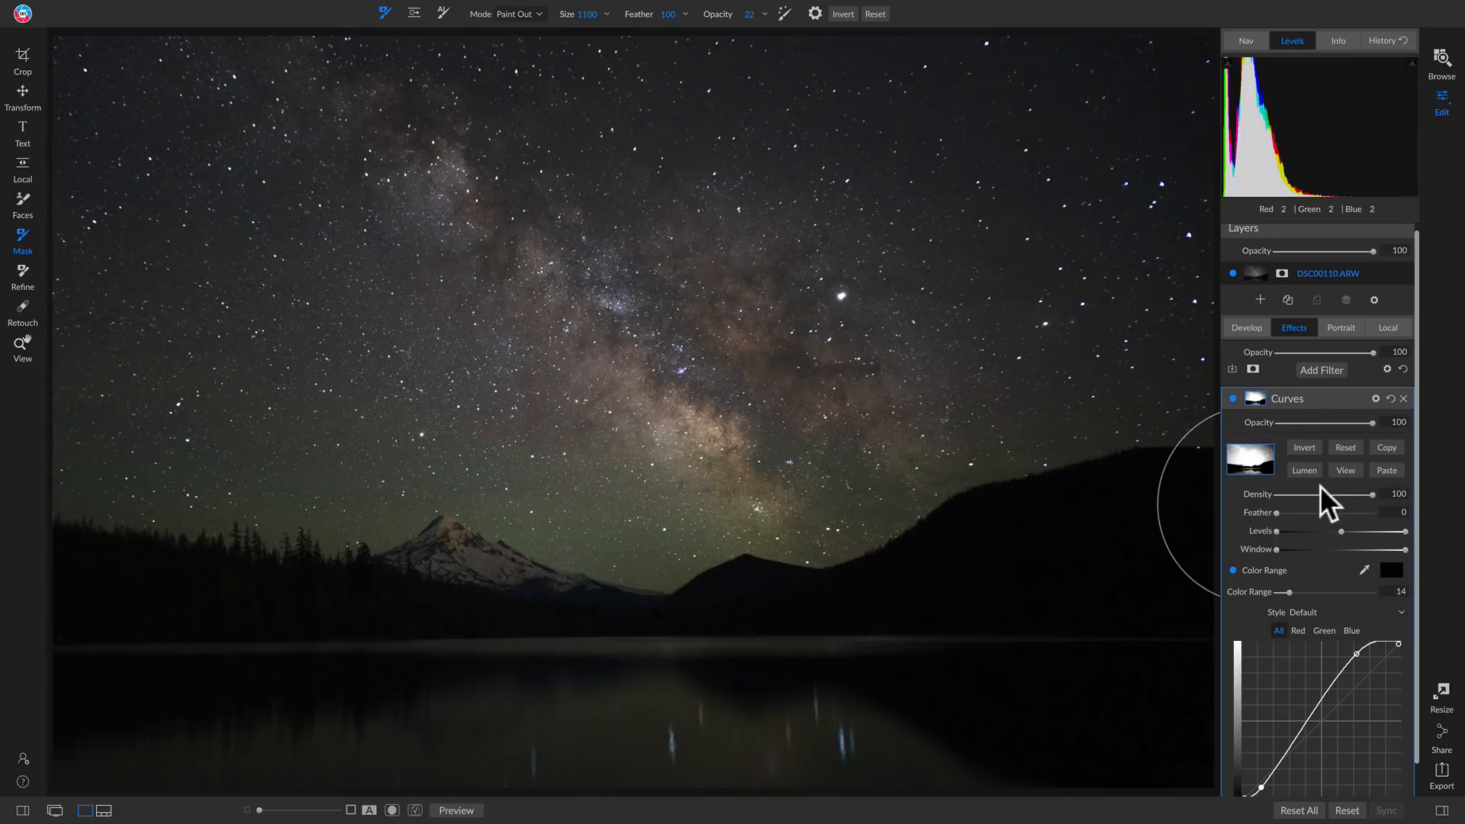
{"action": "left_click", "coordinate": [1231, 398]}
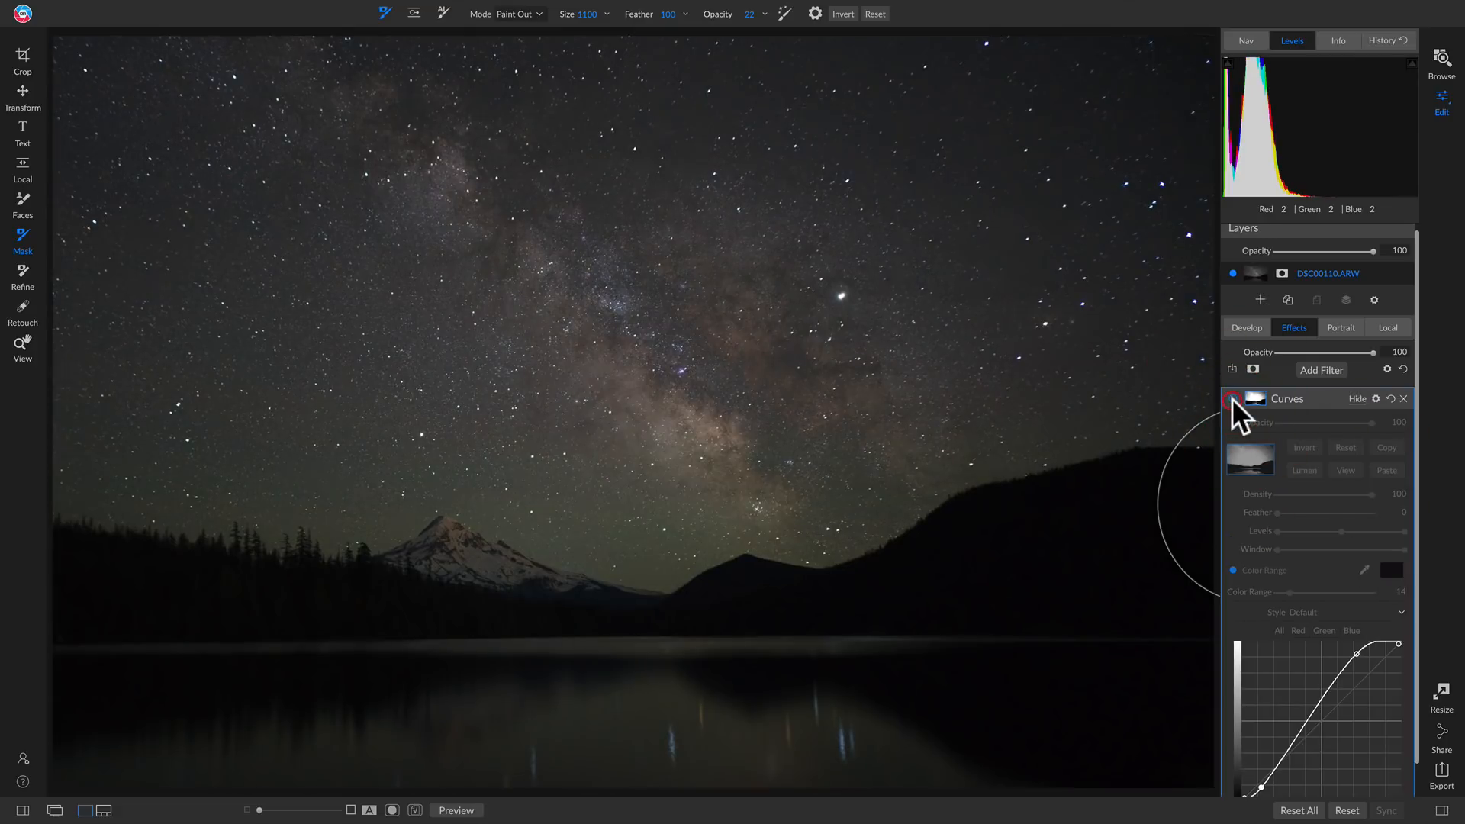
{"action": "left_click", "coordinate": [1231, 399]}
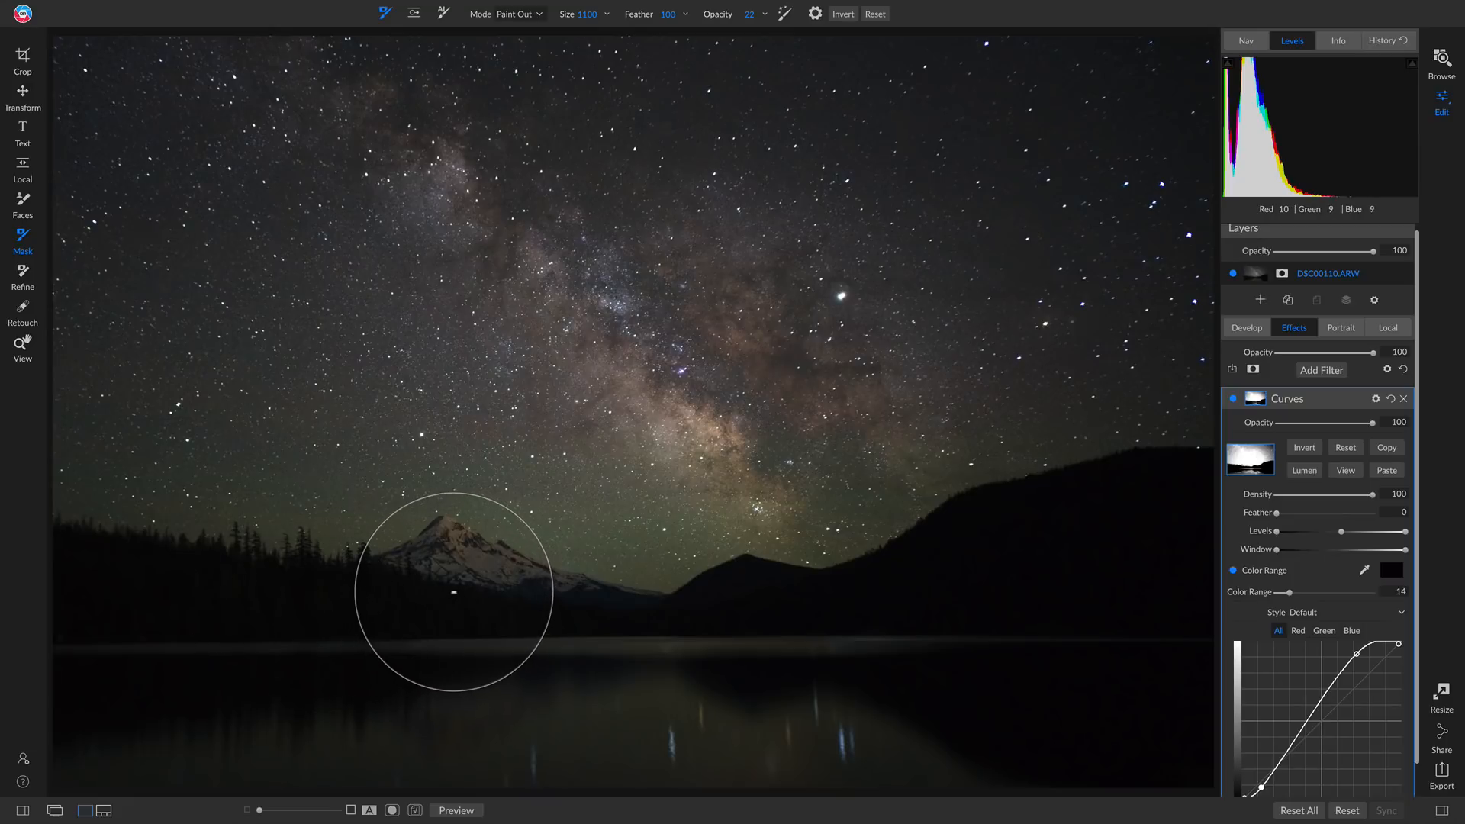
Rename the Curves filter as Stars Curve
{"action": "left_click", "coordinate": [1281, 397]}
{"action": "double_click", "coordinate": [1281, 398]}
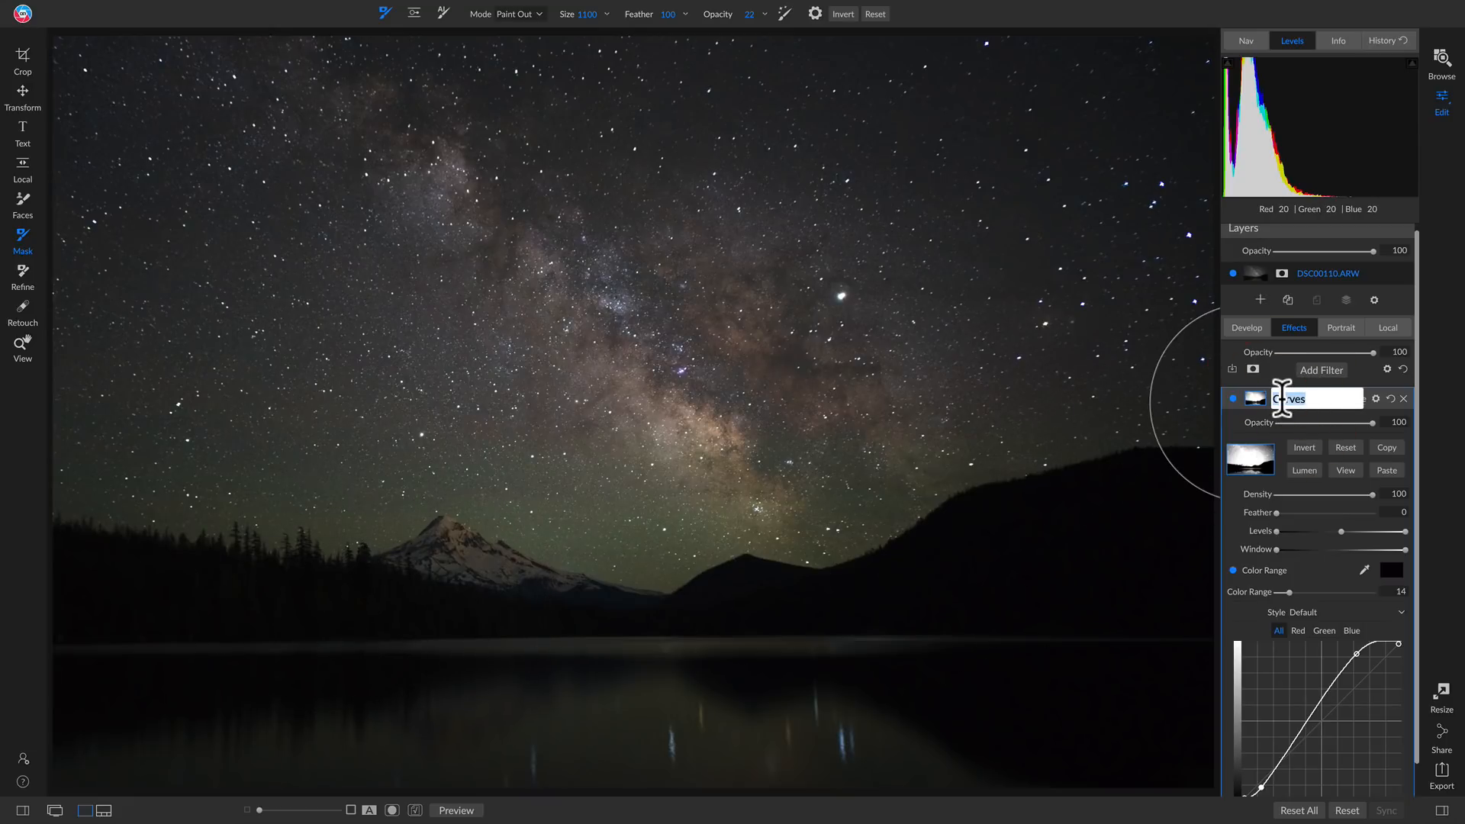
{"action": "type", "text": "Starts Curve"}
{"action": "key", "text": "Return"}
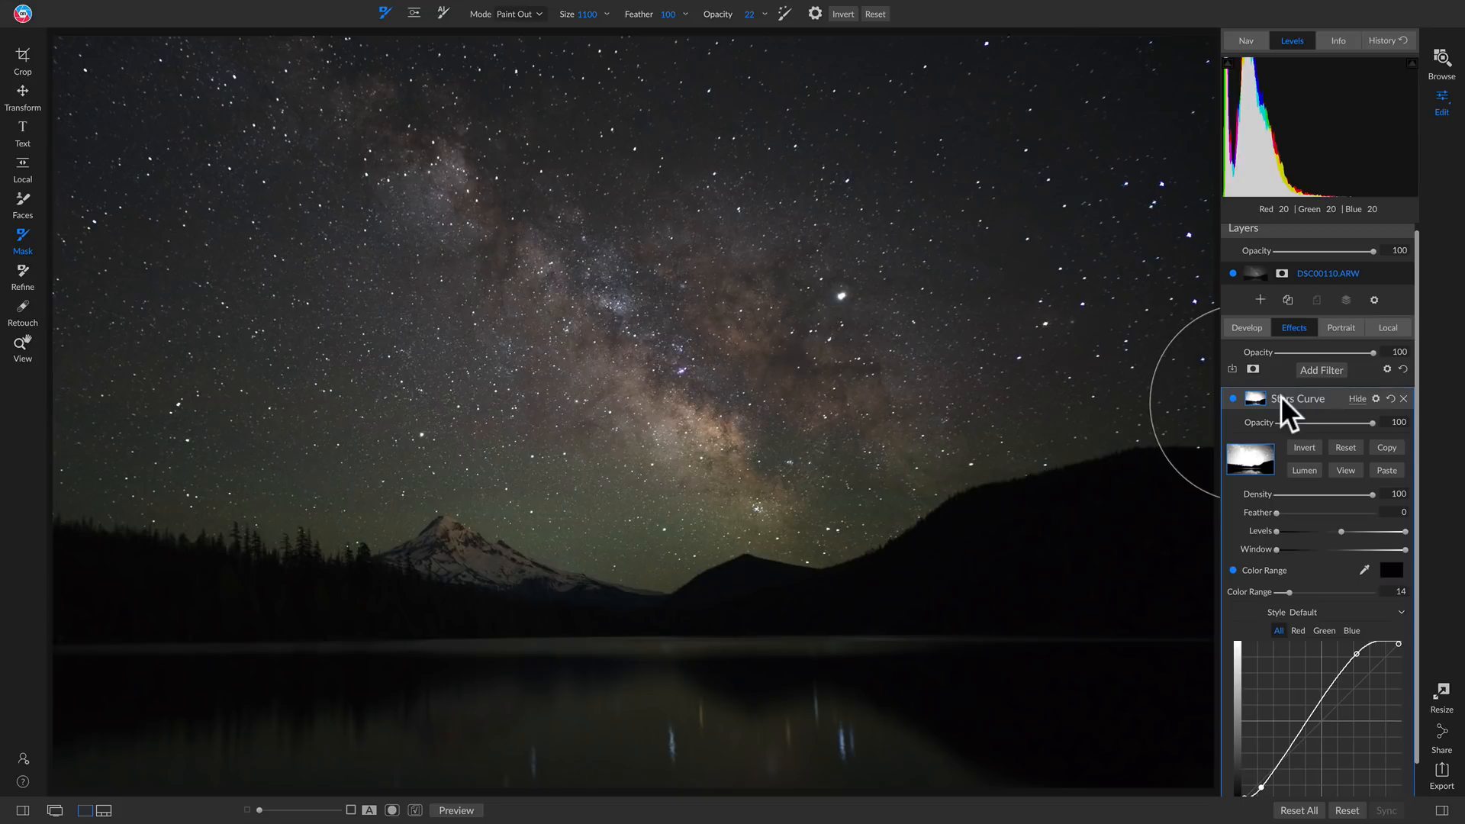
Add a second Curves filter and paste the Stars Curve mask into its mask
{"action": "scroll", "coordinate": [1300, 409], "scroll_direction": "up", "scroll_amount": 1}
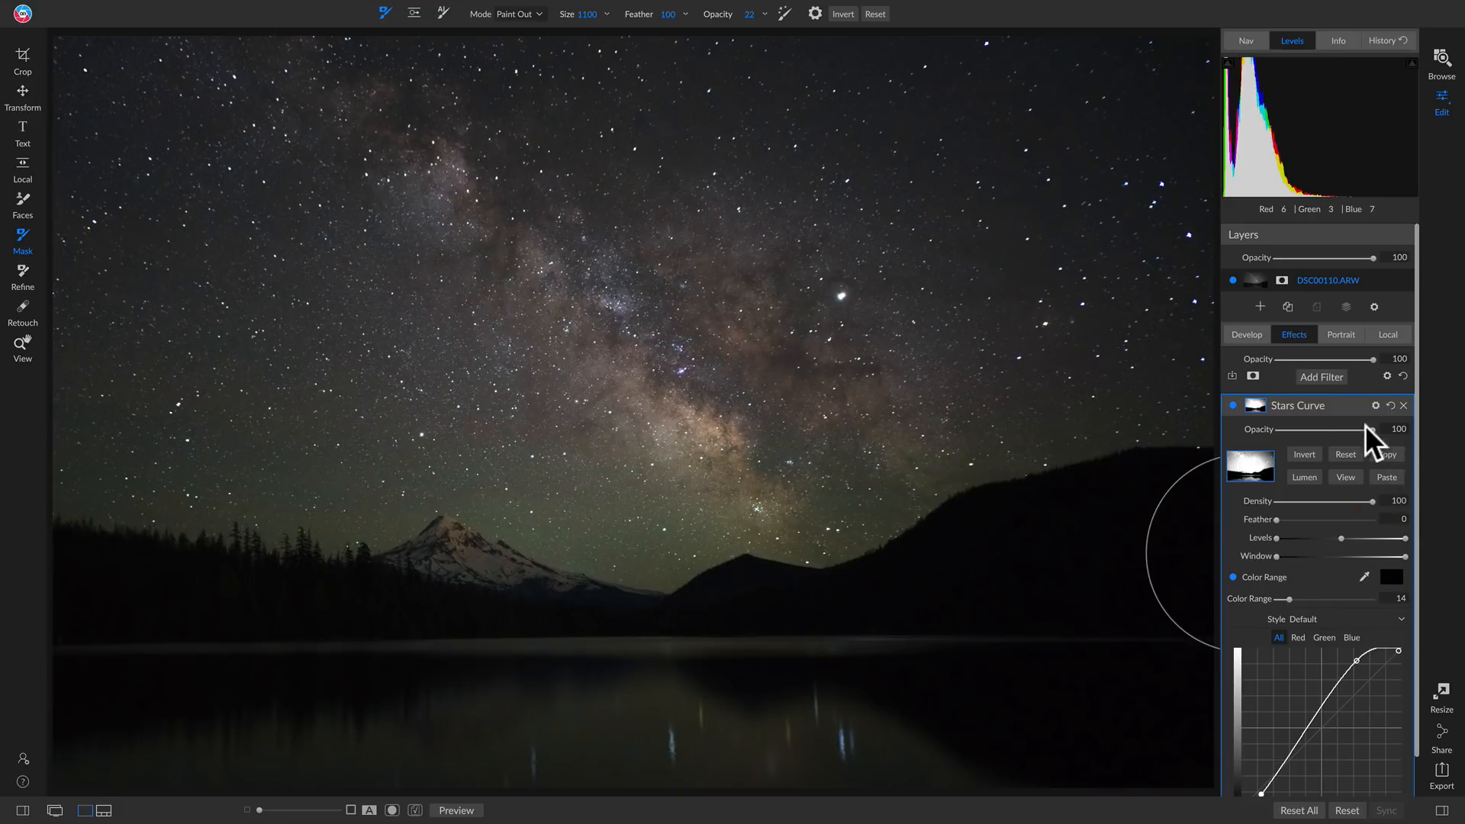
{"action": "left_click", "coordinate": [1321, 376]}
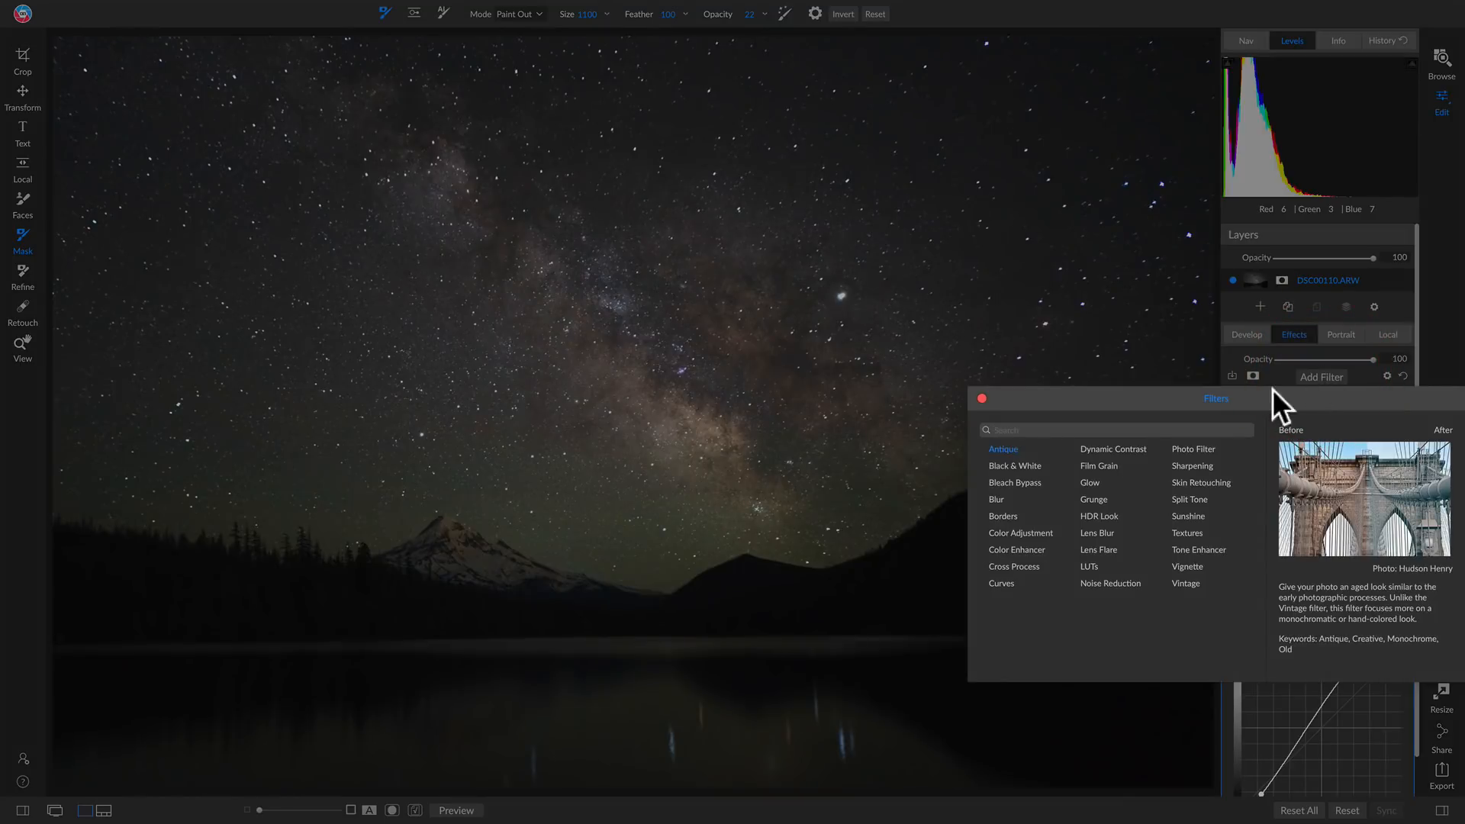
{"action": "left_click", "coordinate": [1003, 584]}
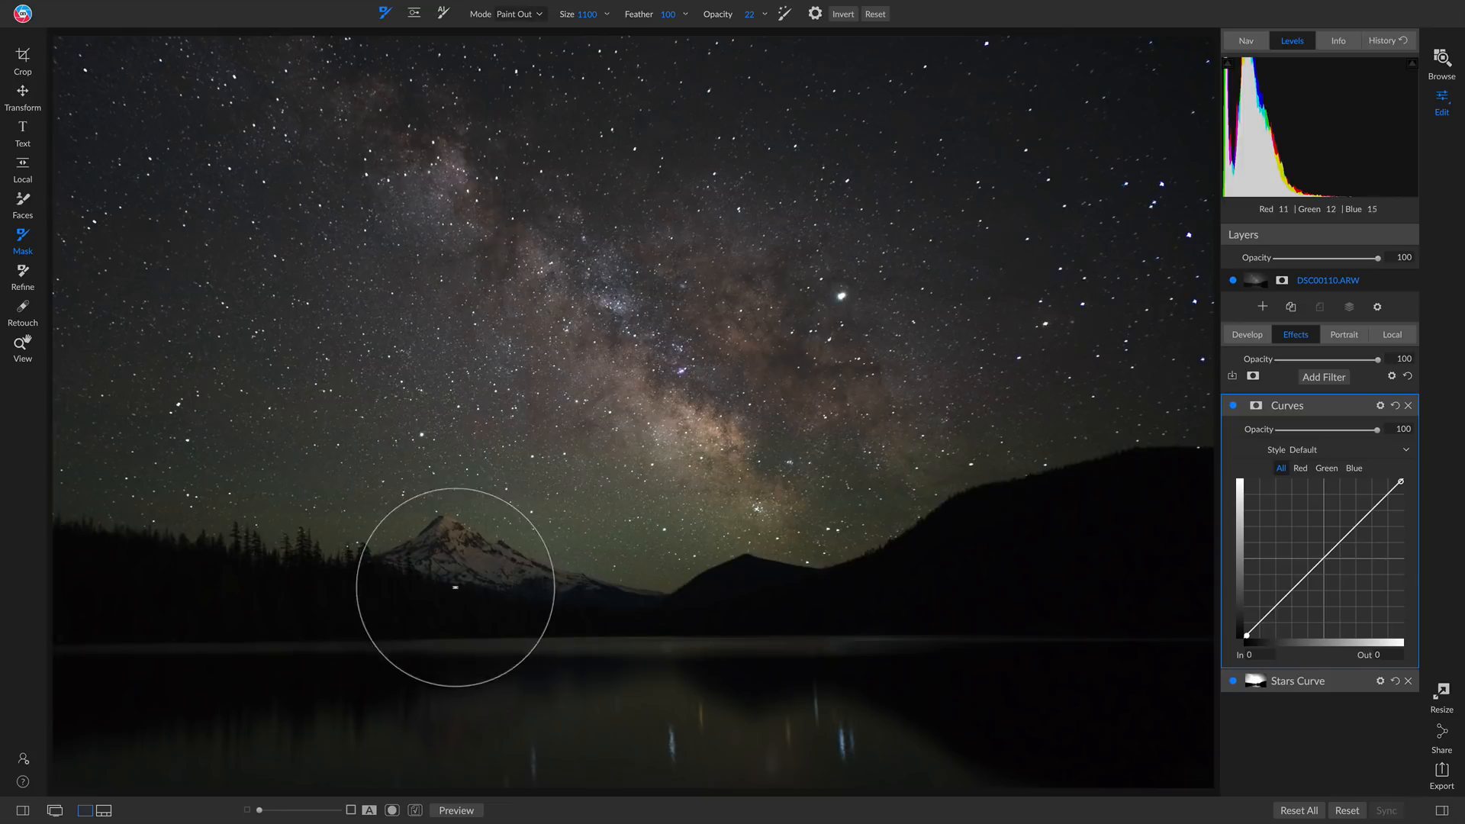
{"action": "left_click", "coordinate": [1256, 405]}
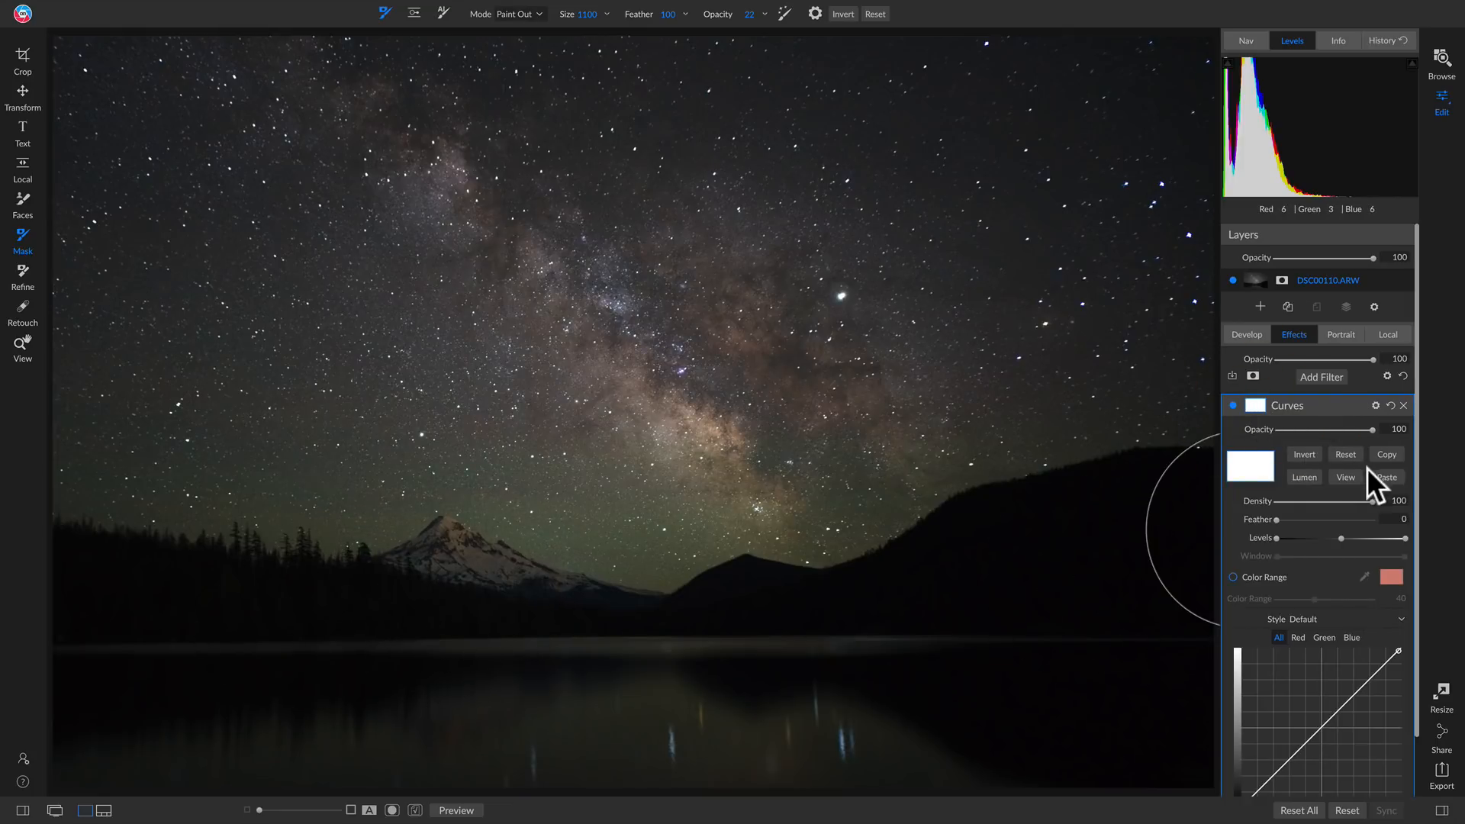
{"action": "left_click", "coordinate": [1386, 477]}
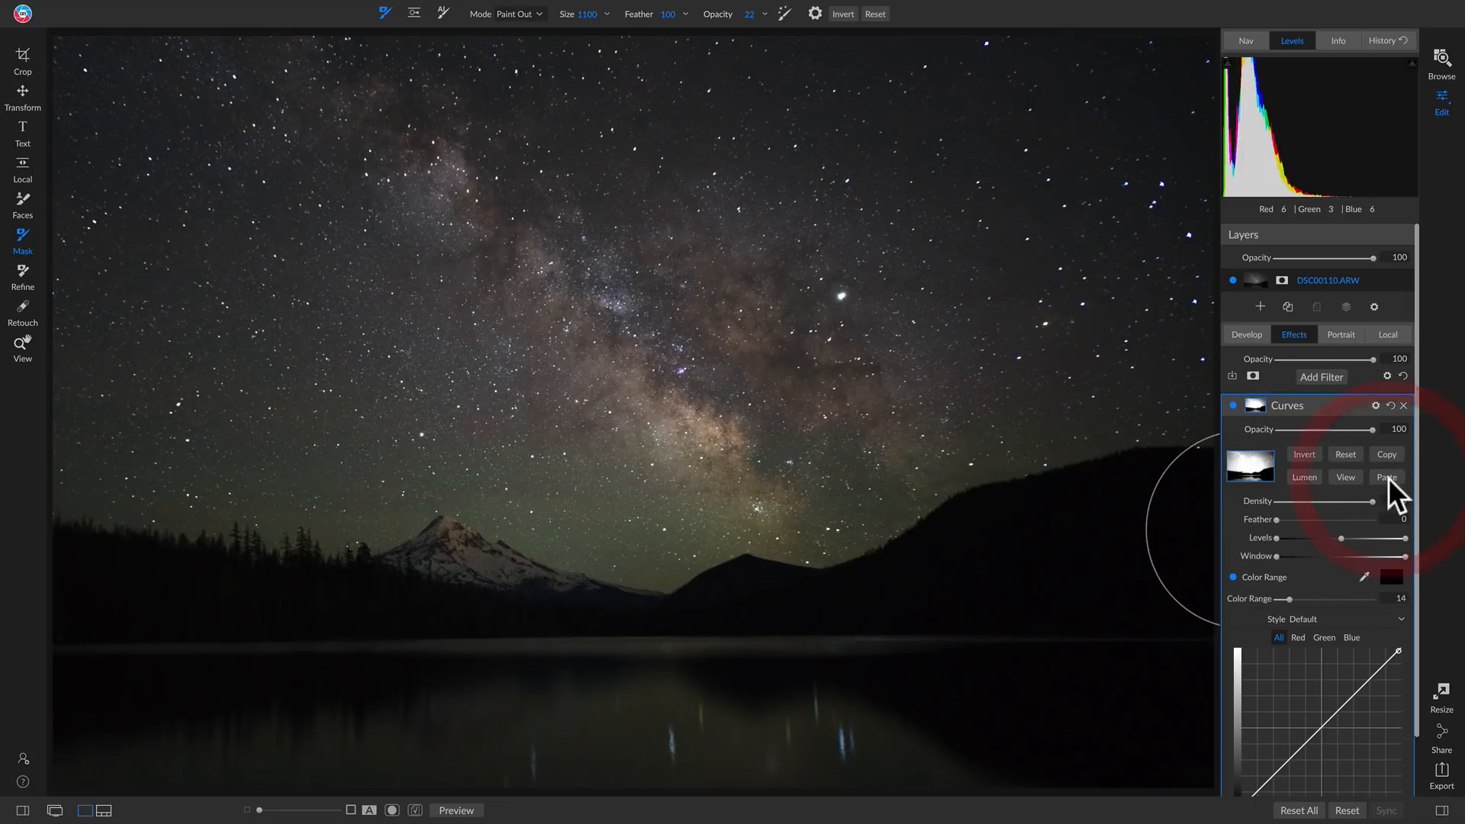
View the new Curves filter's mask, invert it to target the foreground, and set its feather to 63
{"action": "left_click", "coordinate": [1345, 475]}
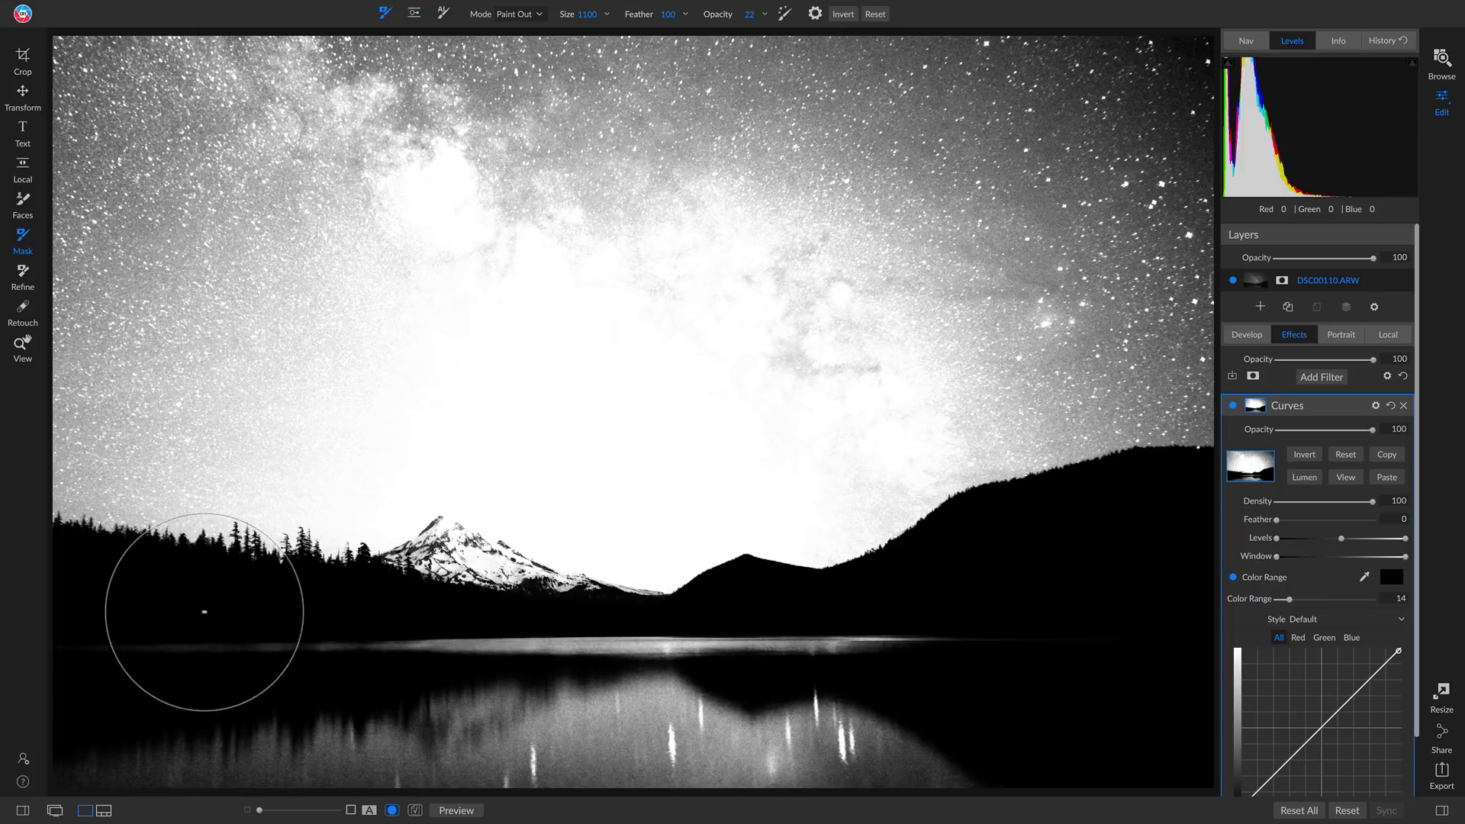
{"action": "left_click", "coordinate": [1309, 453]}
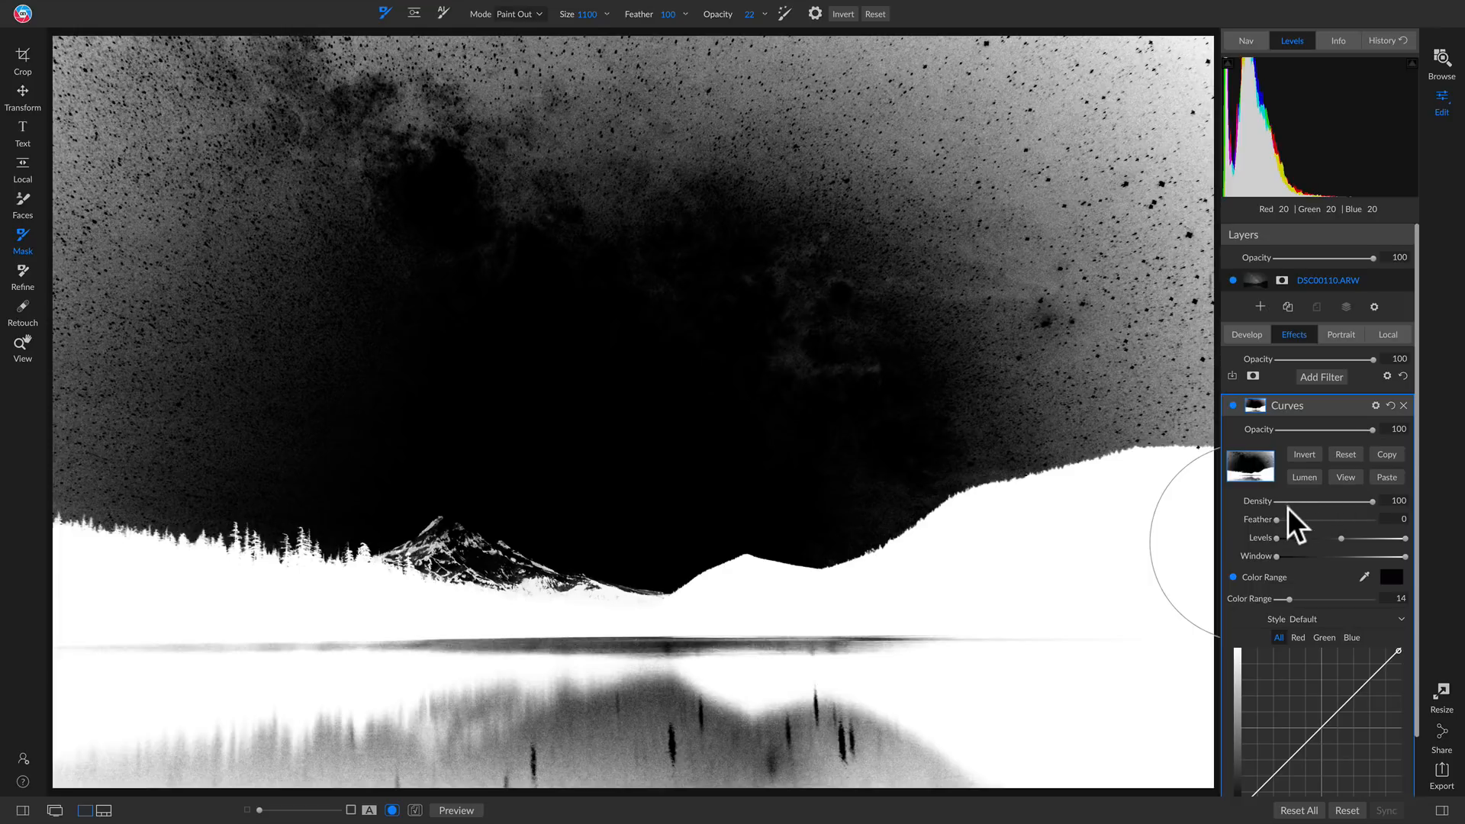
{"action": "left_click_drag", "start_coordinate": [1276, 522], "coordinate": [1335, 521]}
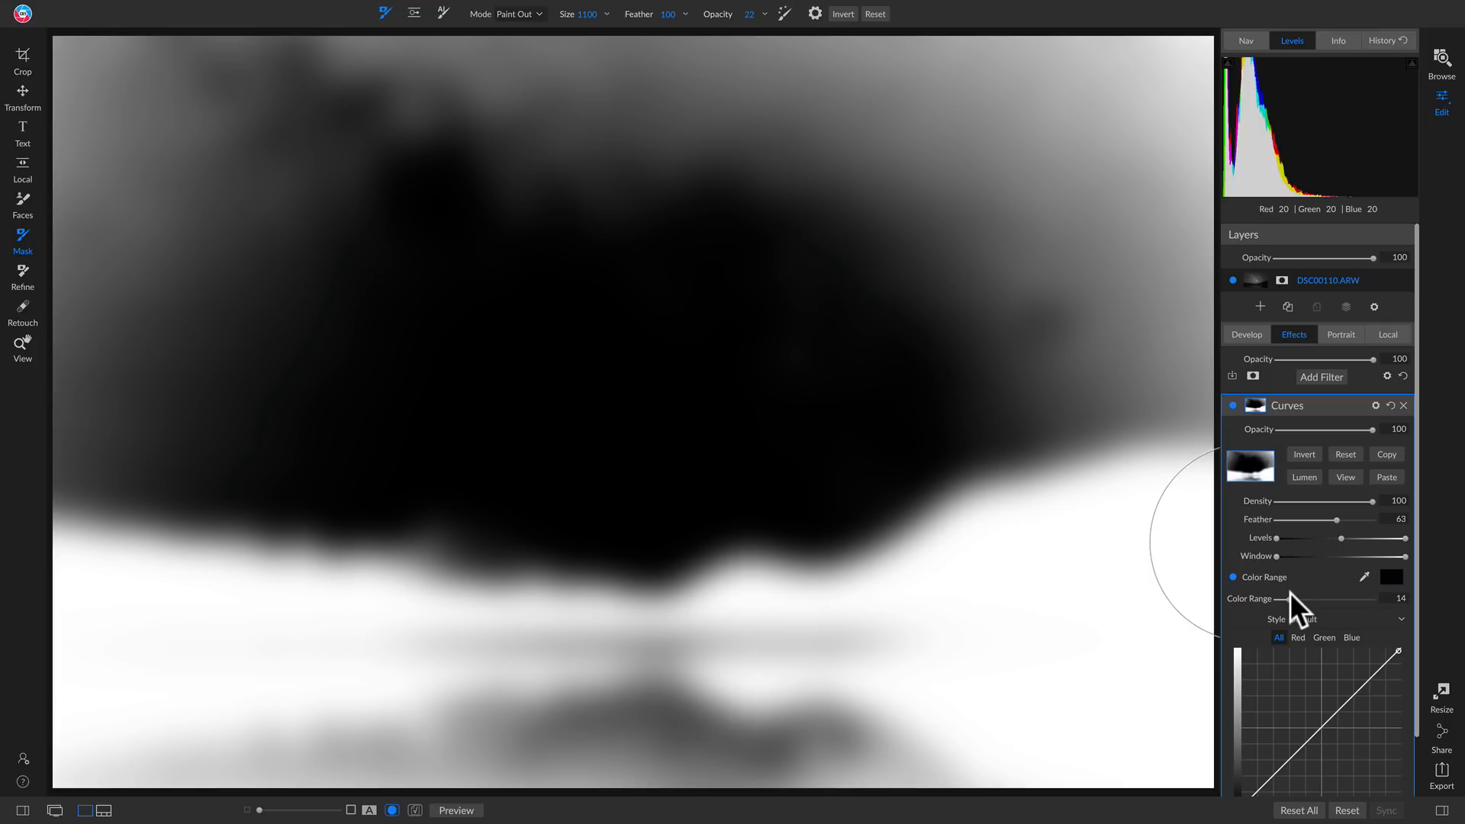
Set the new Curves mask's Color Range to 10 and return to the normal photo view
{"action": "left_click_drag", "start_coordinate": [1289, 600], "coordinate": [1279, 601]}
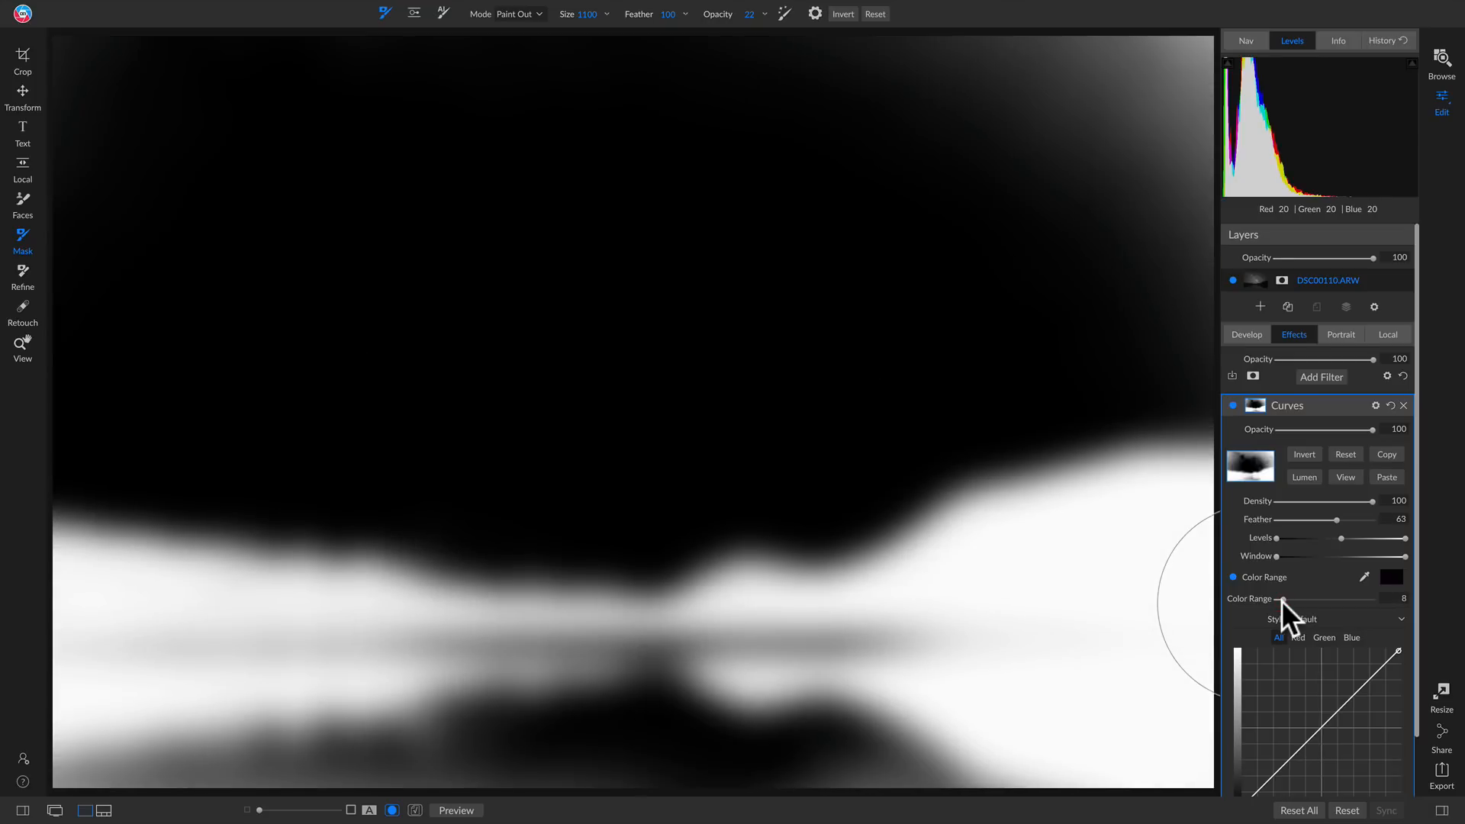
{"action": "left_click_drag", "start_coordinate": [1280, 601], "coordinate": [1283, 602]}
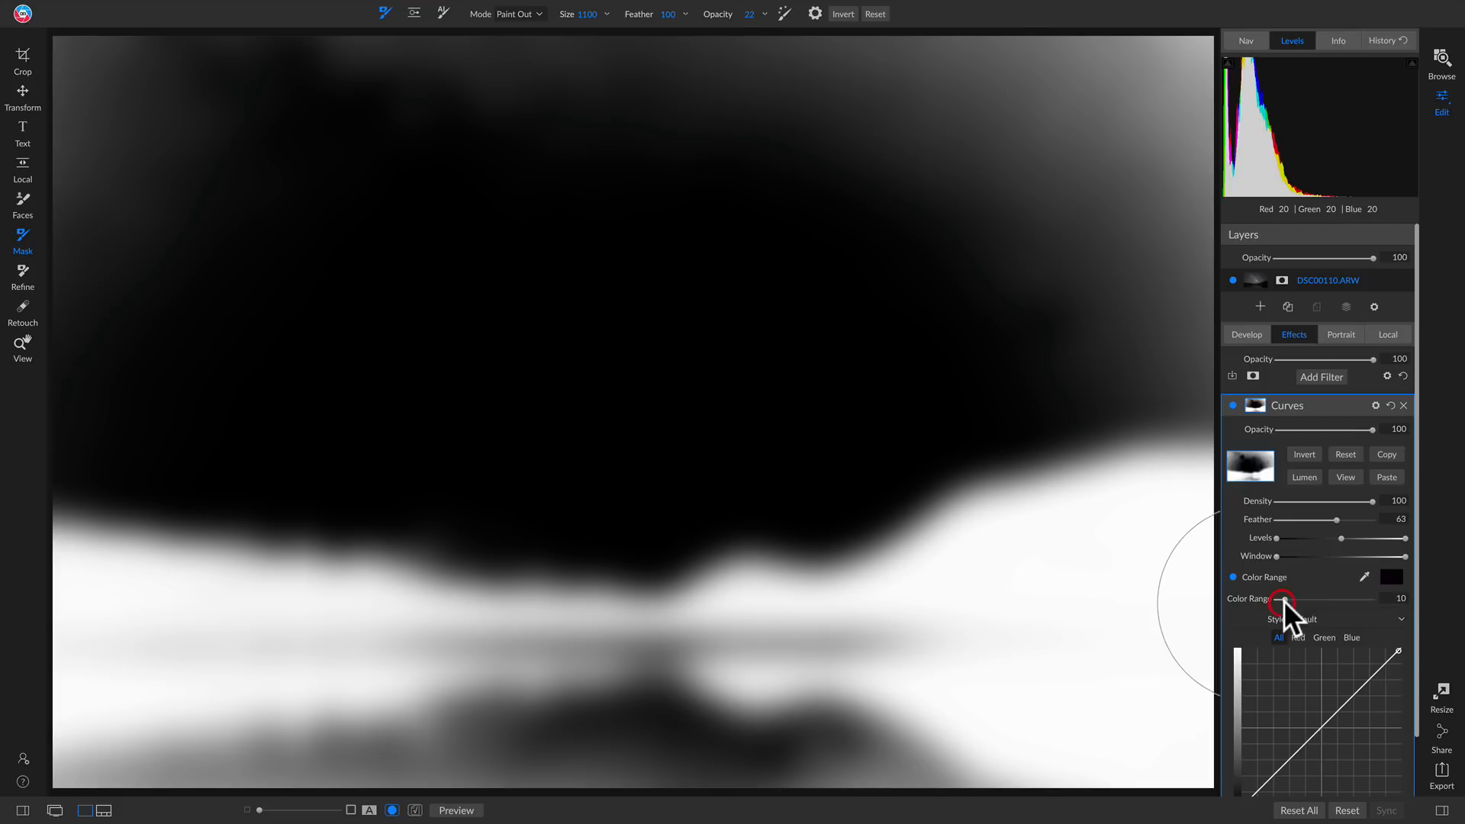
{"action": "left_click", "coordinate": [1343, 477]}
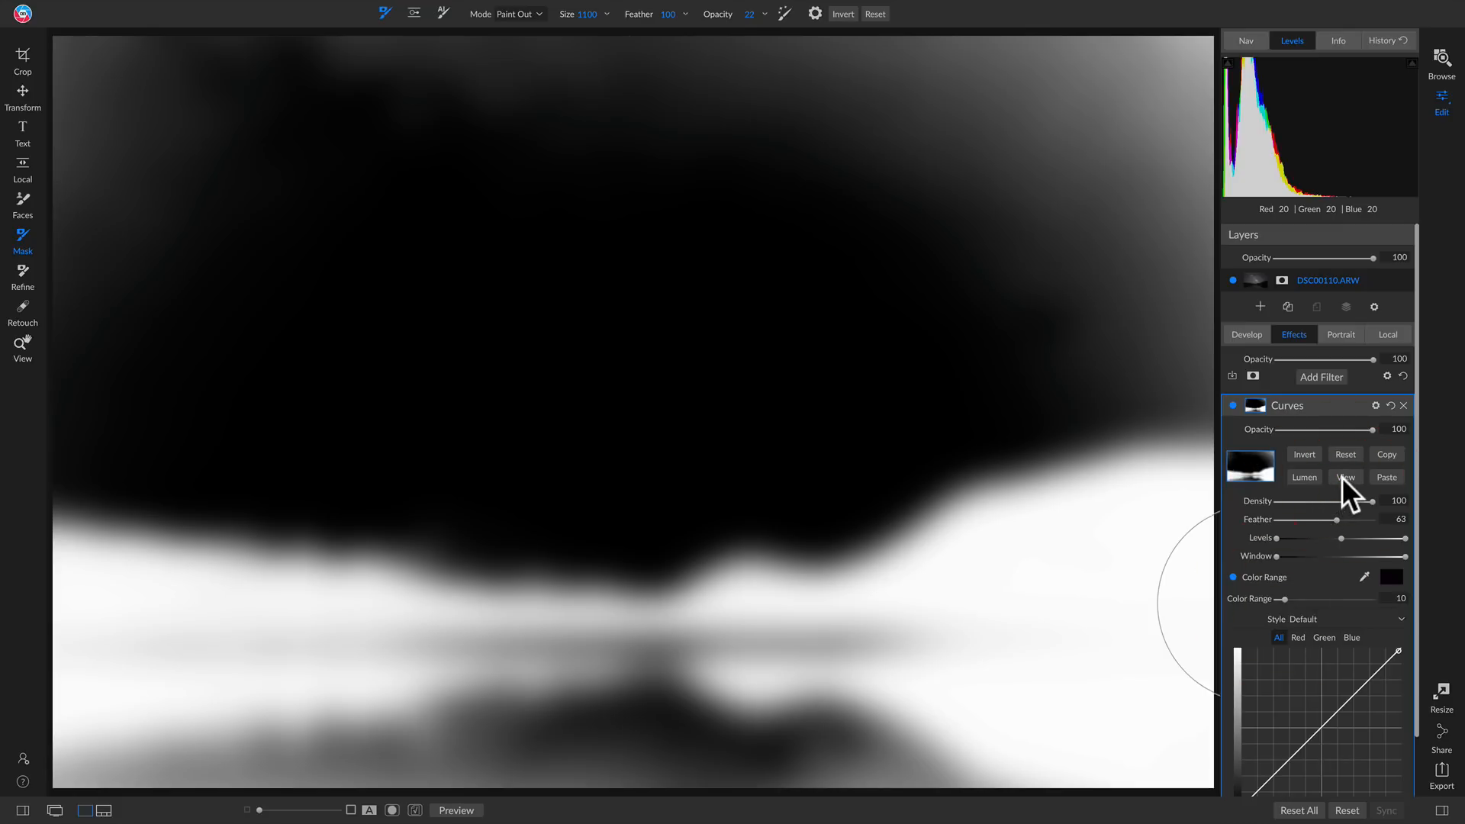
Try brightening the foreground with the unnamed Curves filter, using curve points at In 69, Out 112 and In 35, Out 59
{"action": "scroll", "coordinate": [1332, 526], "scroll_direction": "down", "scroll_amount": 2}
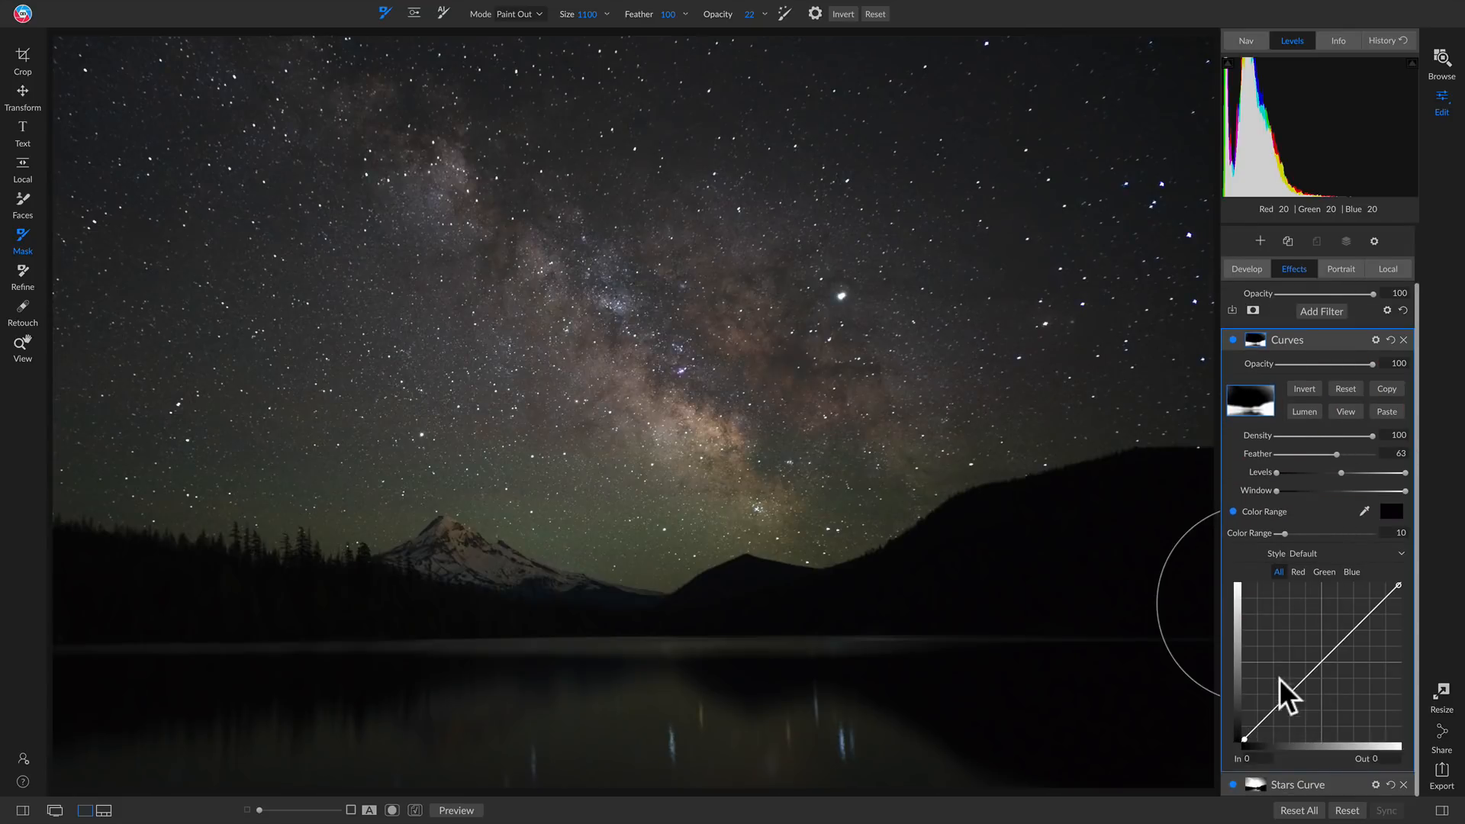
{"action": "left_click", "coordinate": [1280, 699]}
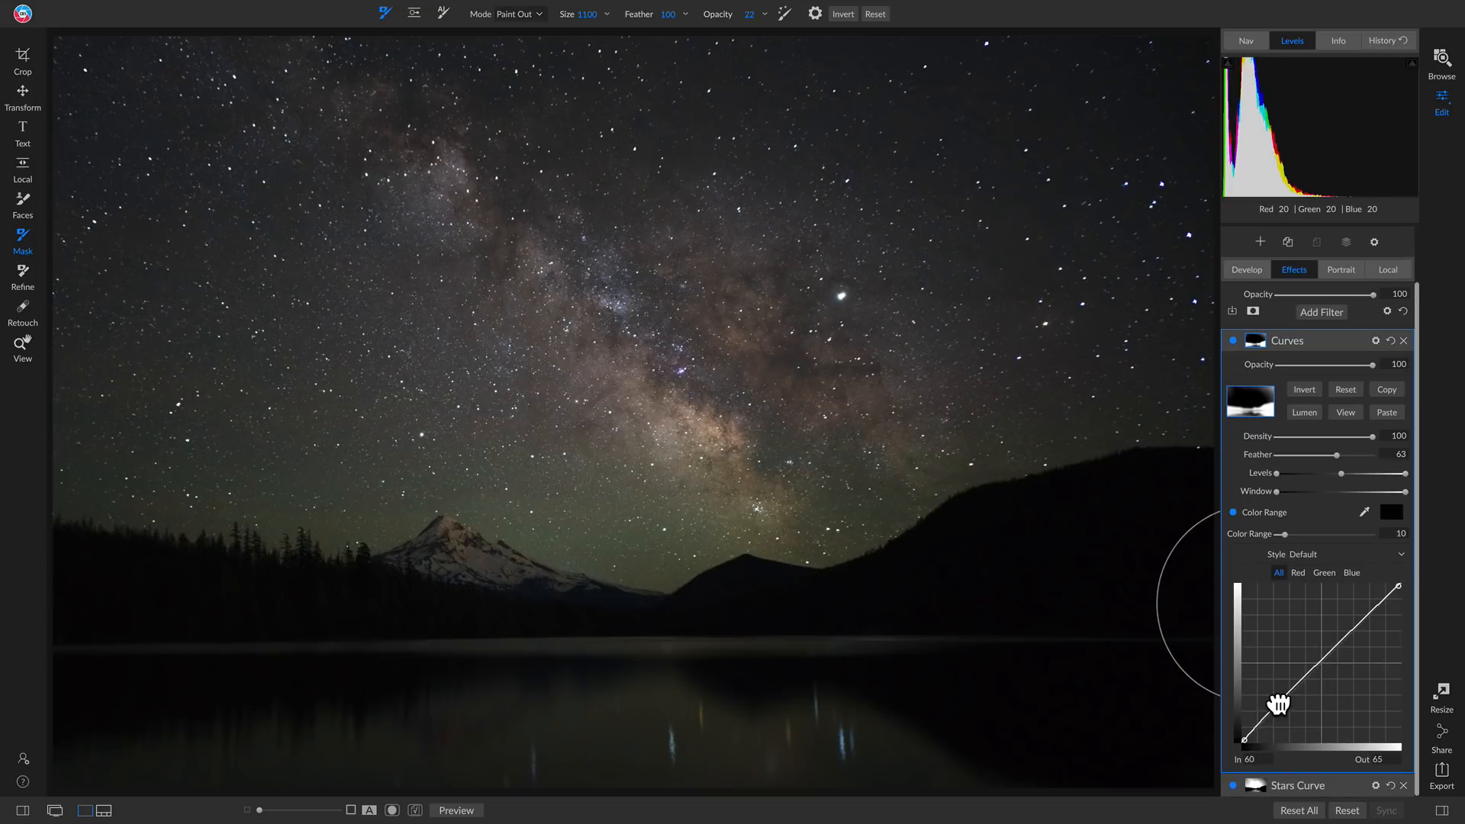
{"action": "left_click_drag", "start_coordinate": [1279, 702], "coordinate": [1290, 684]}
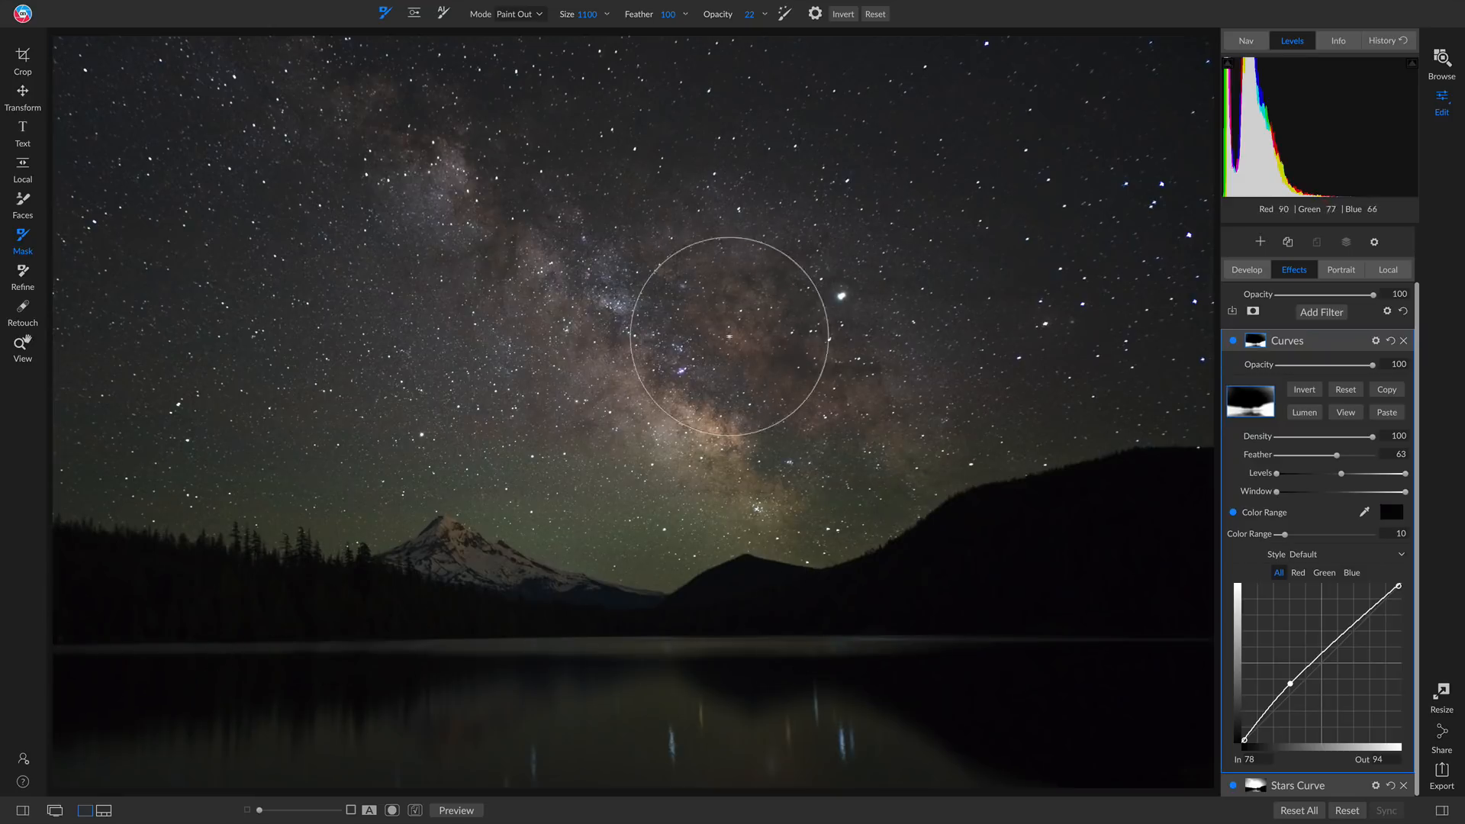
{"action": "mouse_move", "coordinate": [1290, 685]}
{"action": "left_mouse_down"}
{"action": "mouse_move", "coordinate": [1298, 664]}
{"action": "mouse_move", "coordinate": [1272, 674]}
{"action": "mouse_move", "coordinate": [1284, 671]}
{"action": "left_mouse_up"}
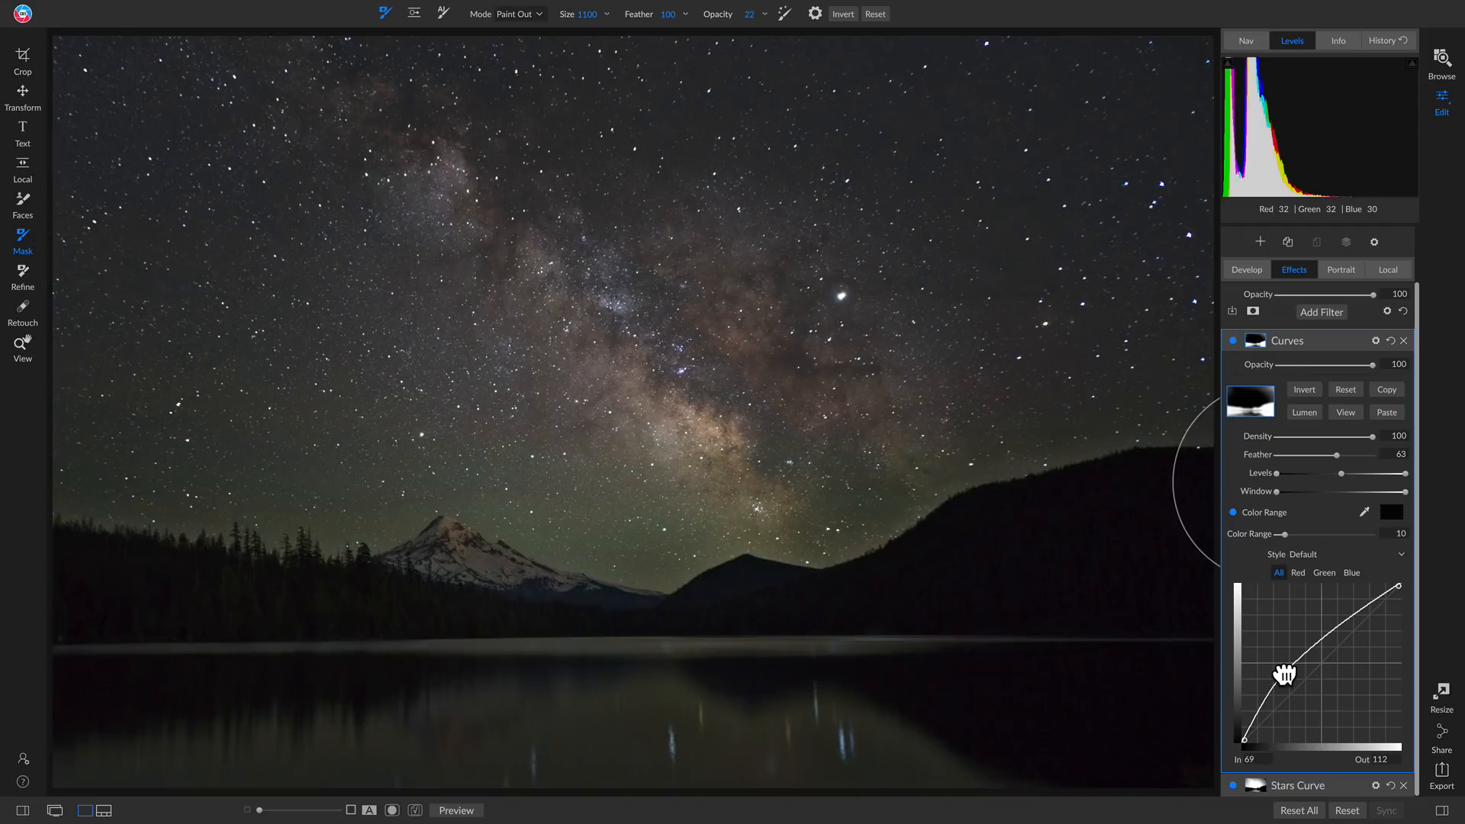
{"action": "left_click", "coordinate": [1267, 710]}
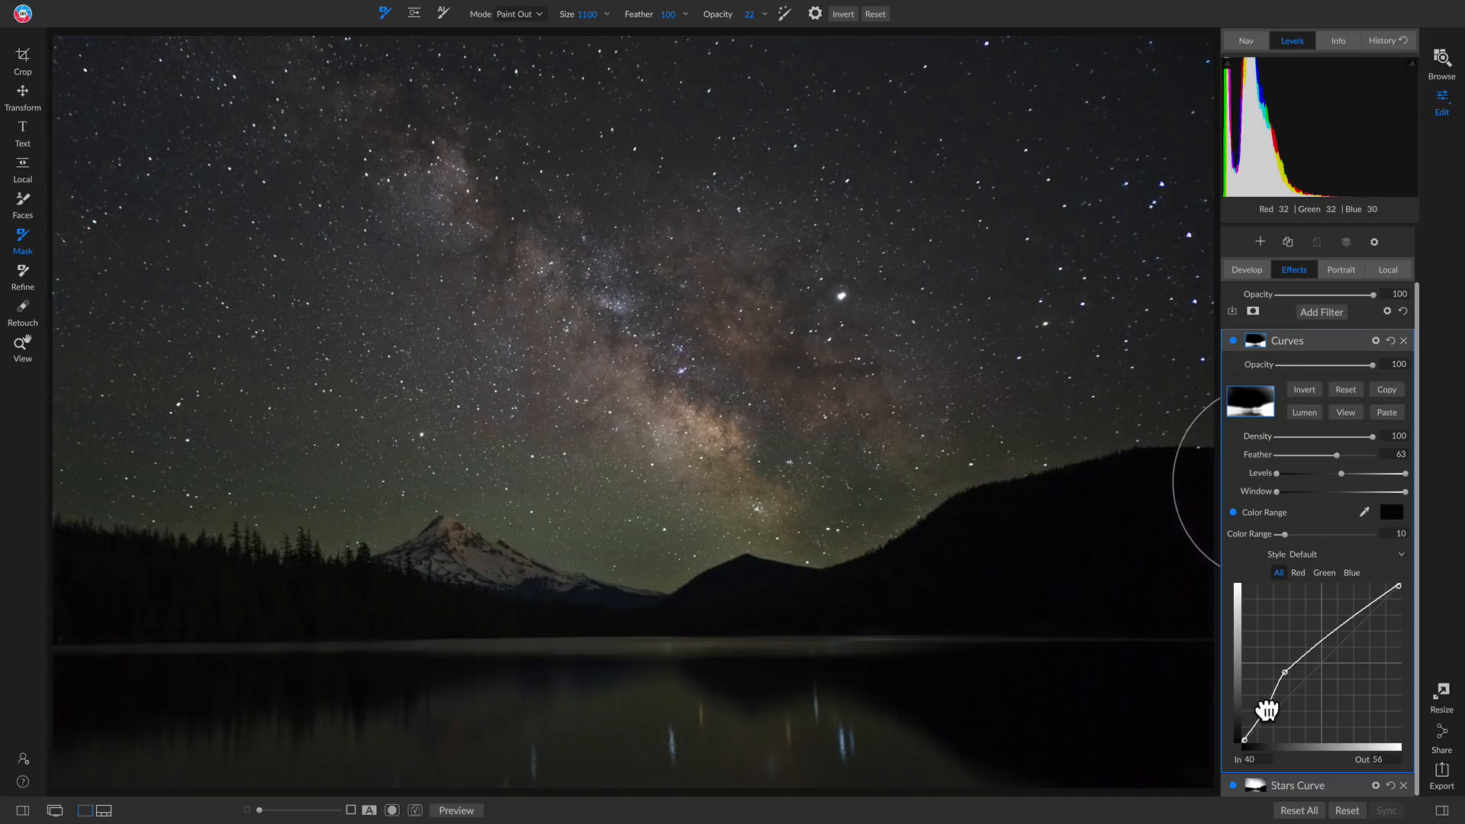
{"action": "left_click_drag", "start_coordinate": [1266, 709], "coordinate": [1263, 708]}
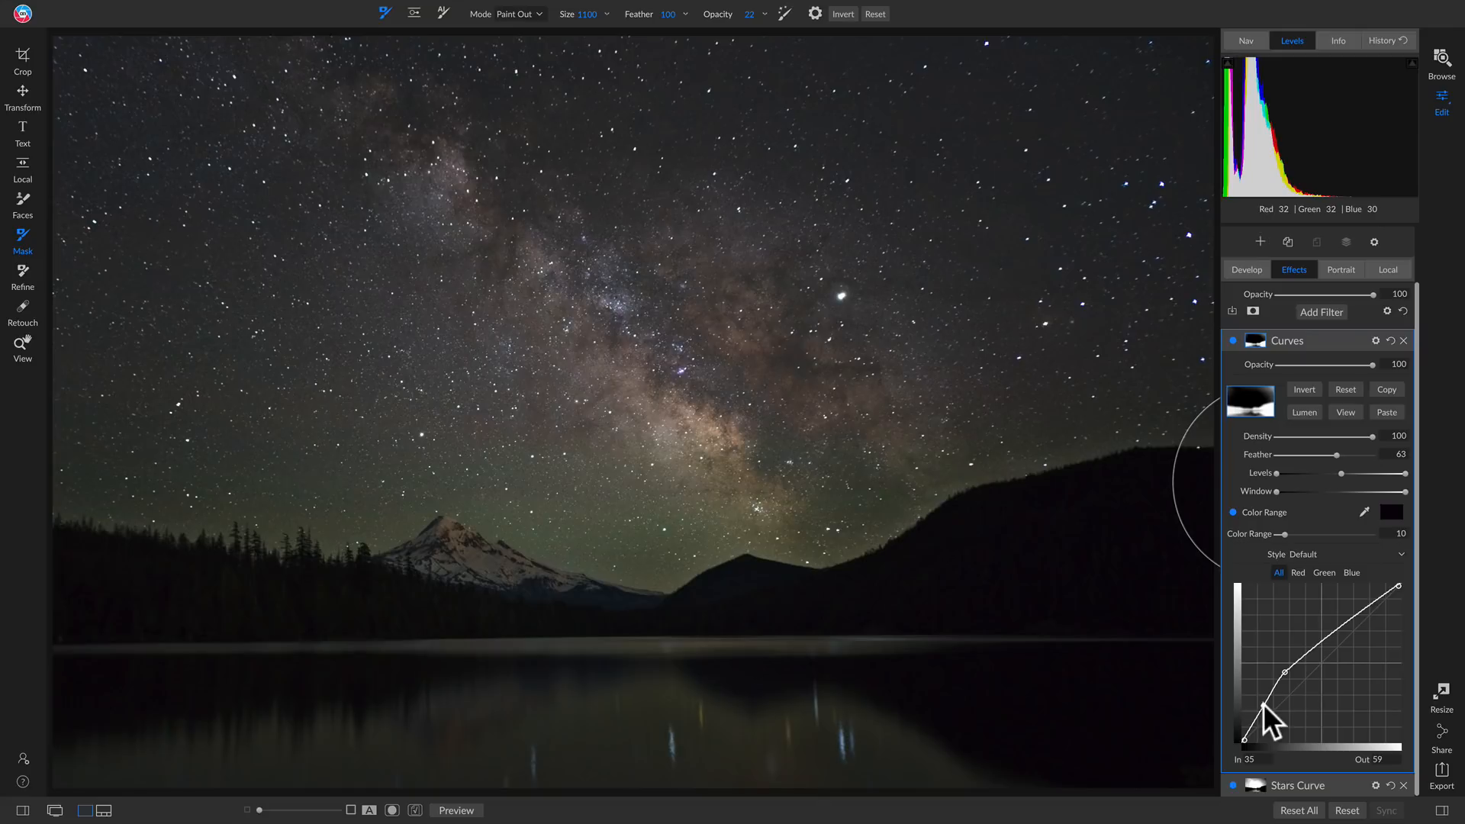
Compare the photo with the foreground Curves filter off and on, and set its mask feather to 11
{"action": "left_click", "coordinate": [1231, 339]}
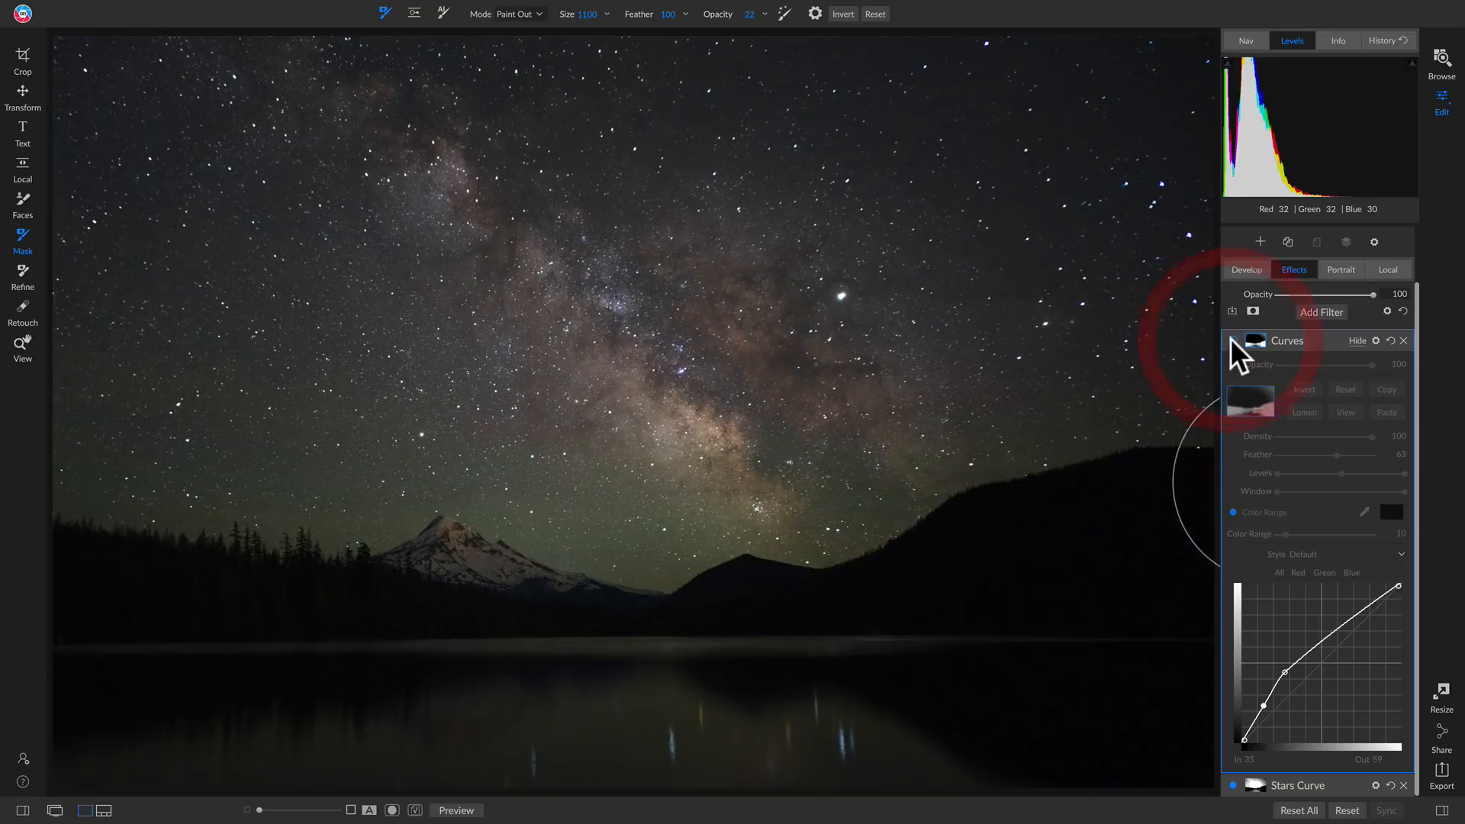
{"action": "left_click", "coordinate": [1231, 340]}
{"action": "left_click", "coordinate": [1232, 339]}
{"action": "left_click", "coordinate": [1231, 340]}
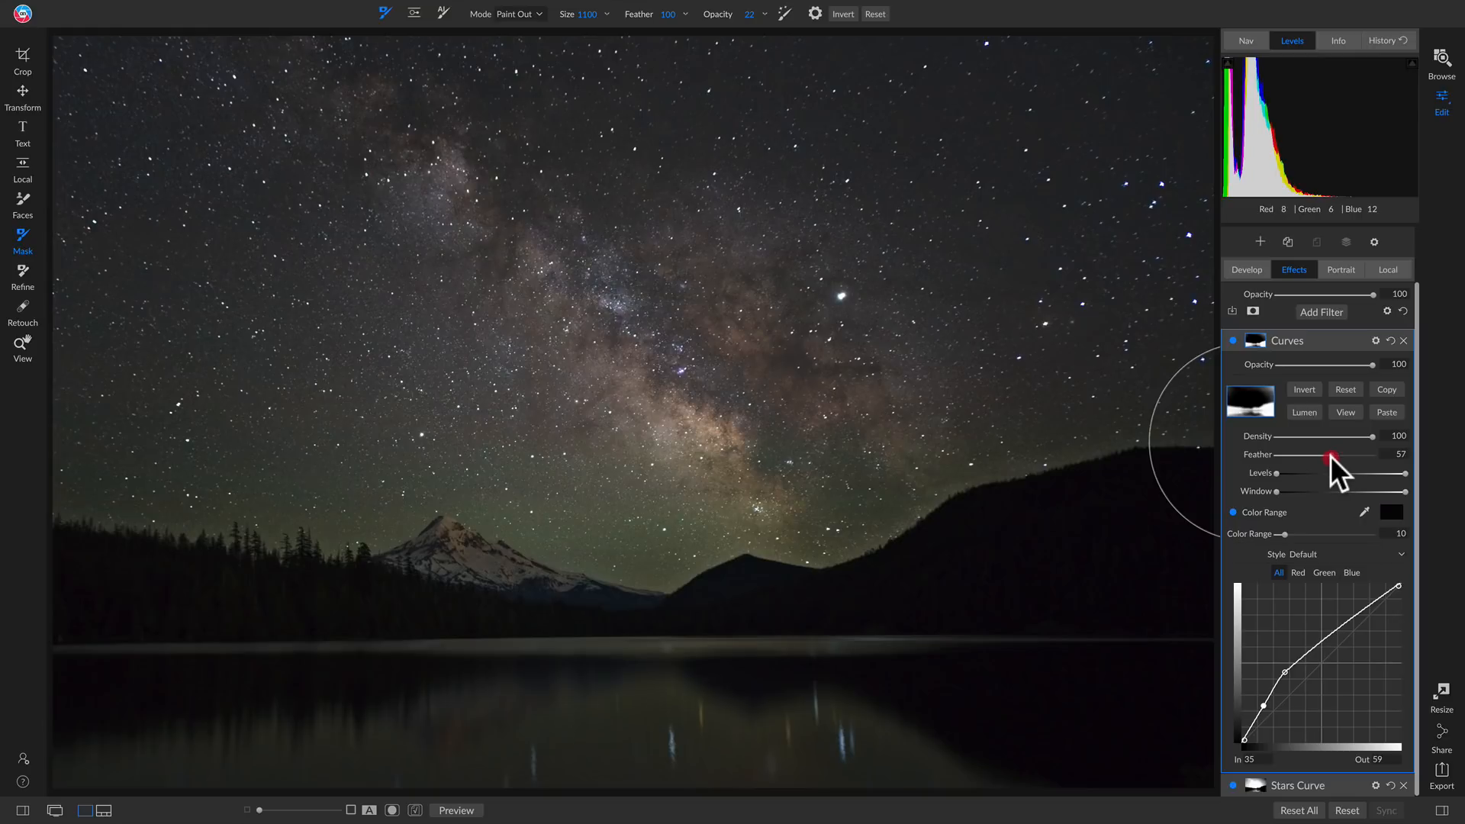
{"action": "left_click_drag", "start_coordinate": [1330, 455], "coordinate": [1285, 459]}
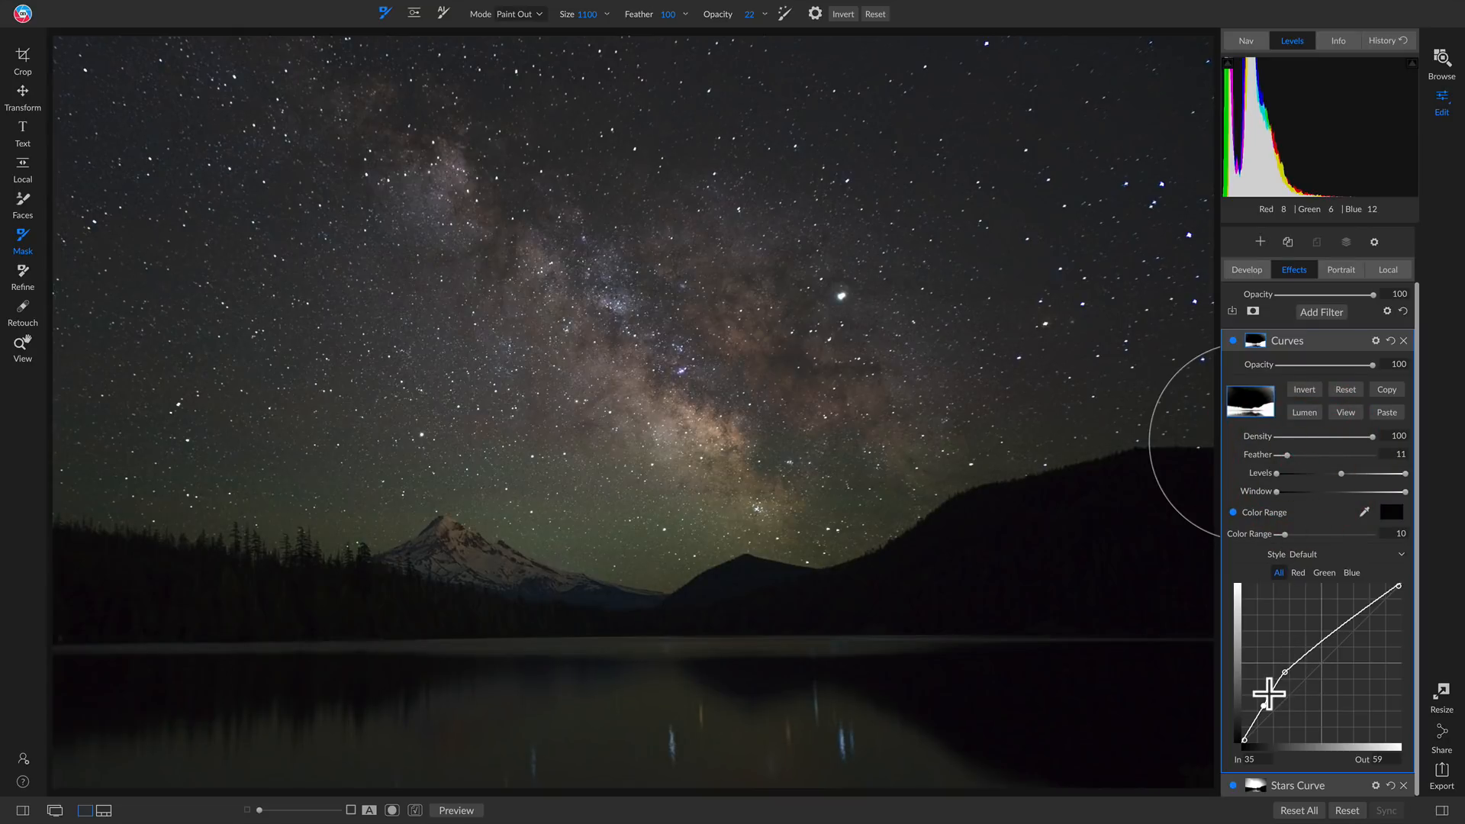
Reset the foreground Curves filter, raise one curve point to In 77, Out 111, and compare the filter off and on
{"action": "left_click", "coordinate": [1389, 334]}
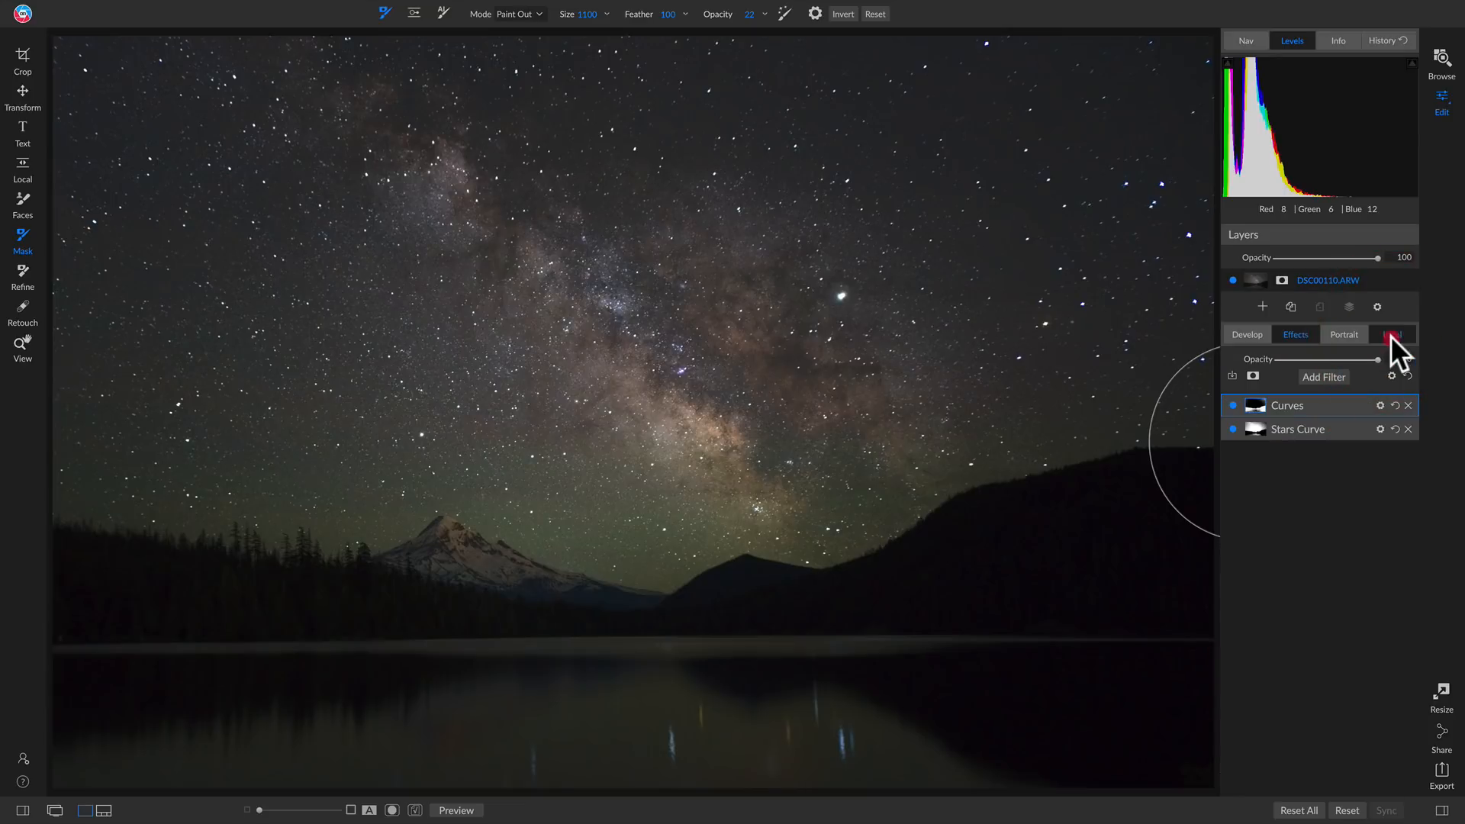
{"action": "left_click", "coordinate": [1292, 334]}
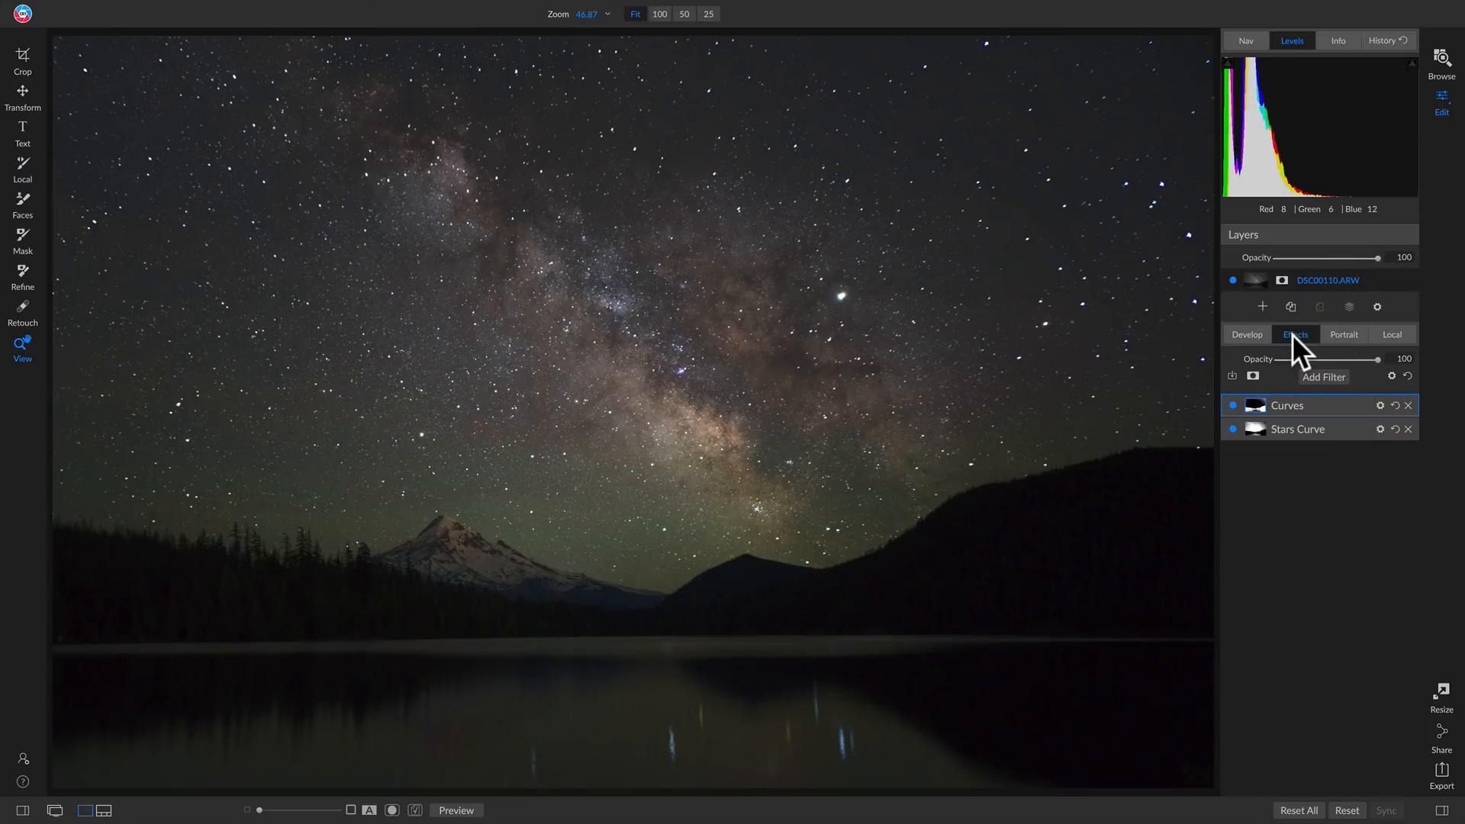
{"action": "left_click", "coordinate": [1347, 402]}
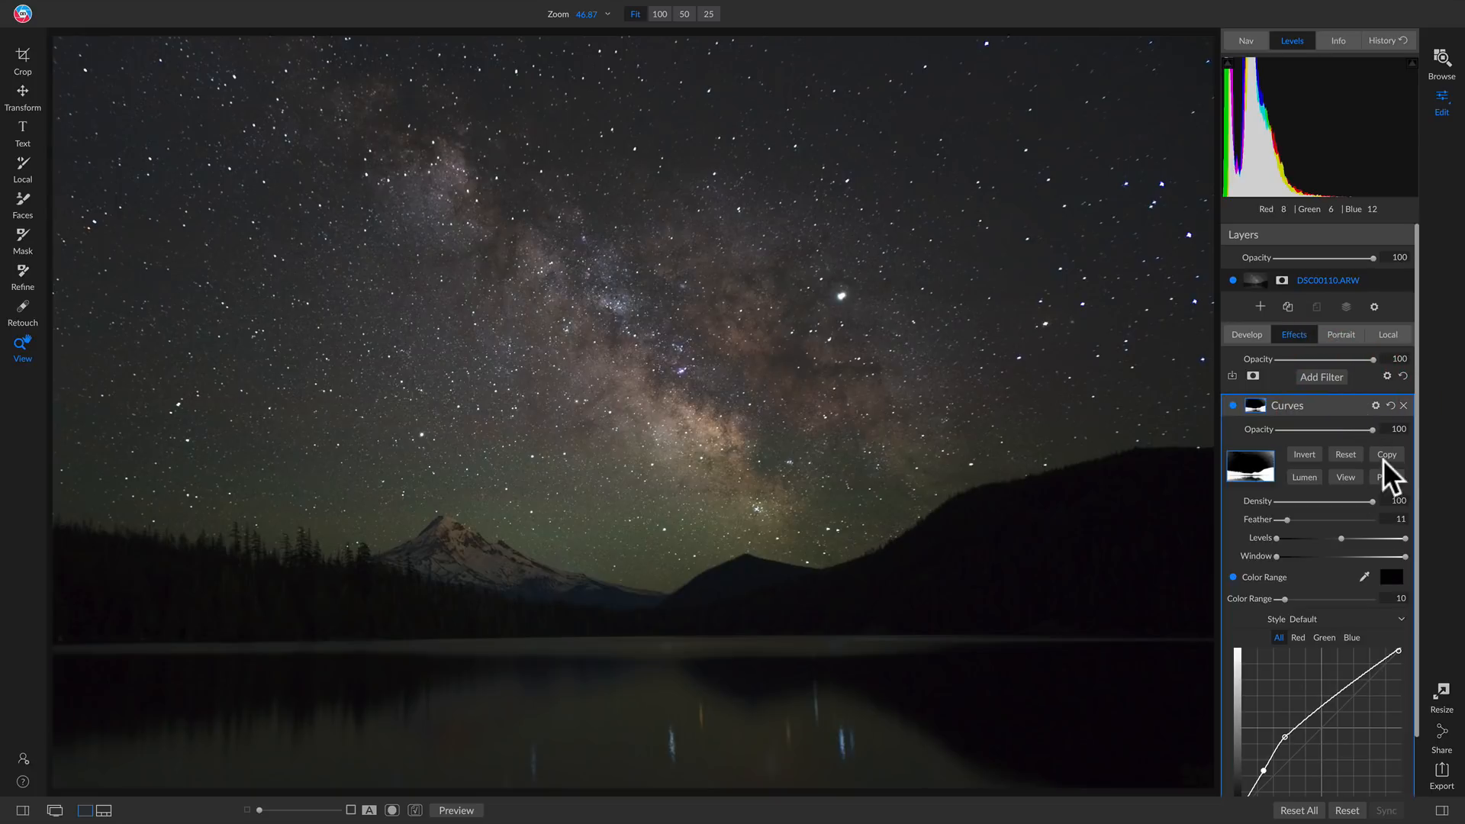
{"action": "left_click", "coordinate": [1390, 405]}
{"action": "scroll", "coordinate": [1331, 610], "scroll_direction": "down", "scroll_amount": 1}
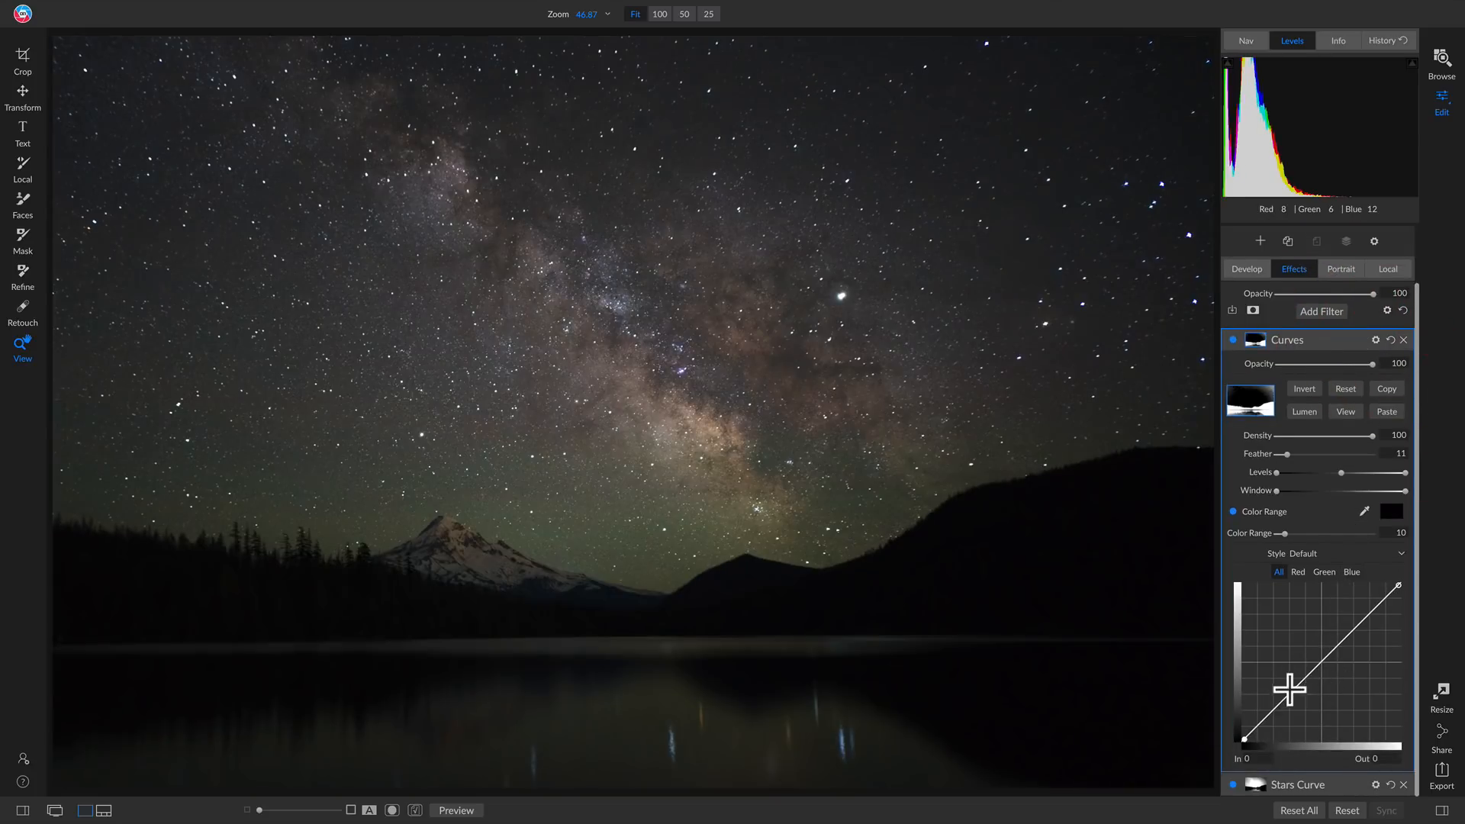
{"action": "left_click_drag", "start_coordinate": [1290, 689], "coordinate": [1289, 674]}
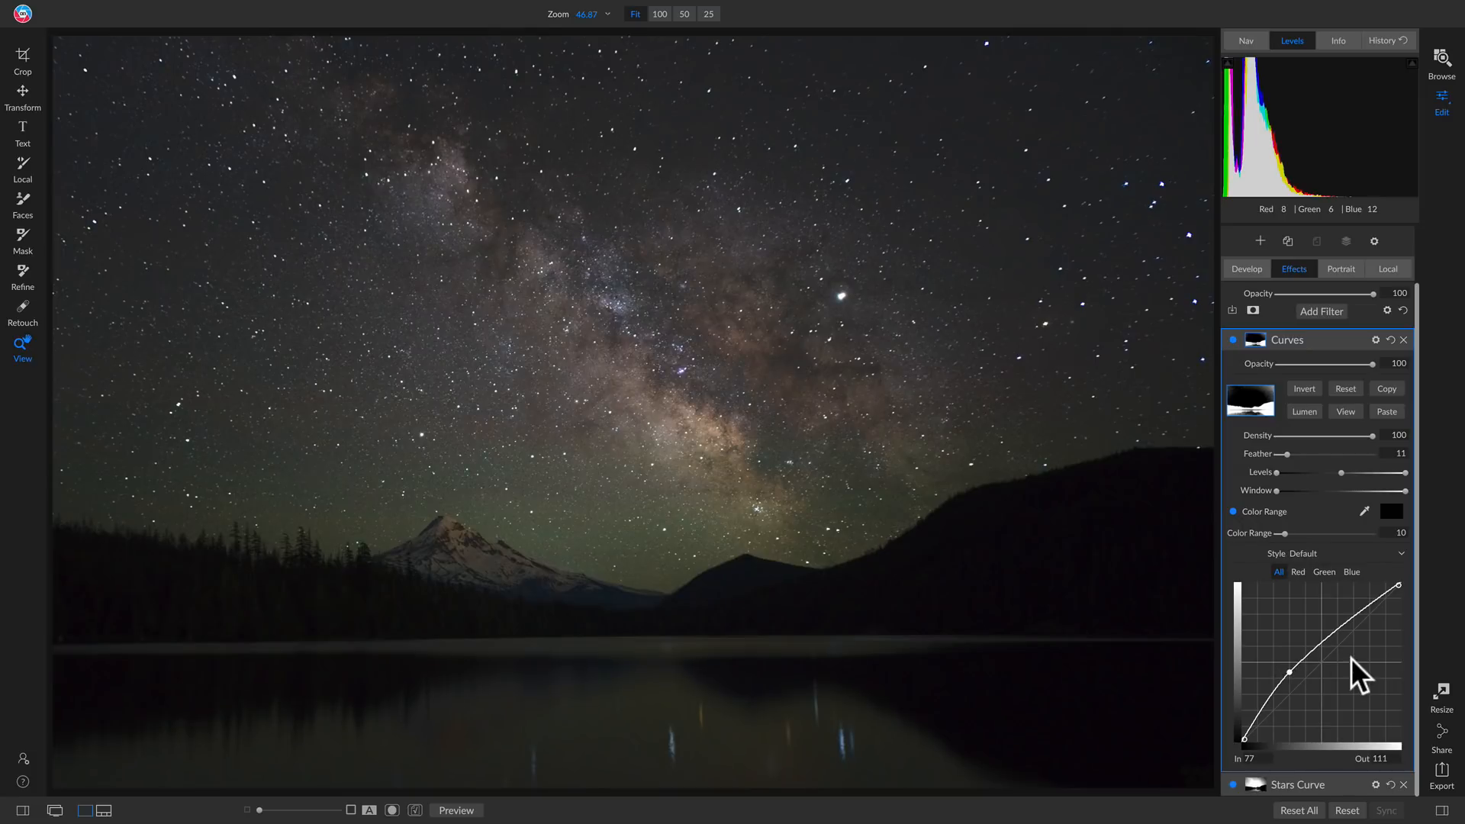
{"action": "left_click", "coordinate": [1233, 340]}
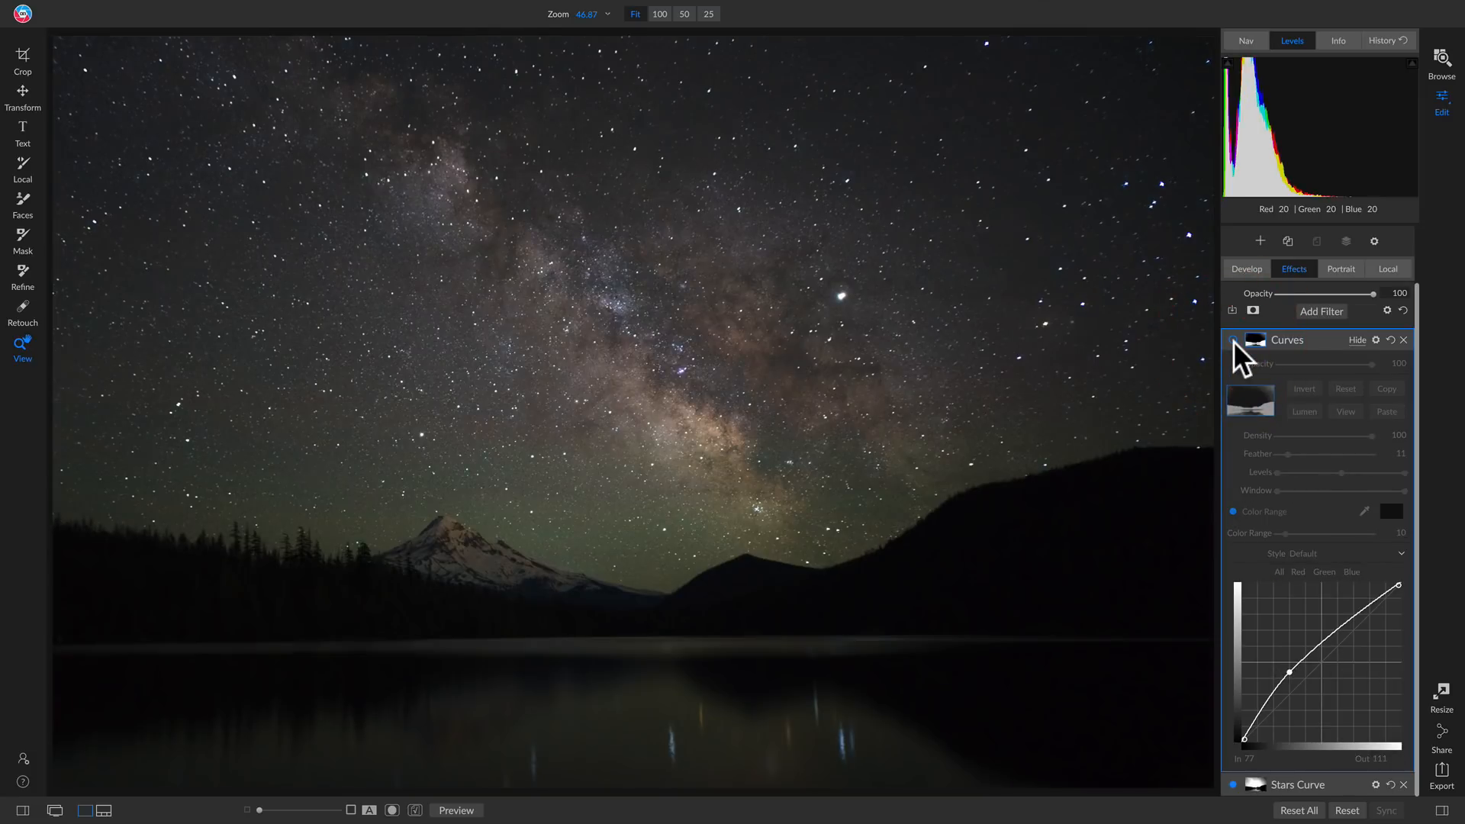
{"action": "left_click", "coordinate": [1233, 341]}
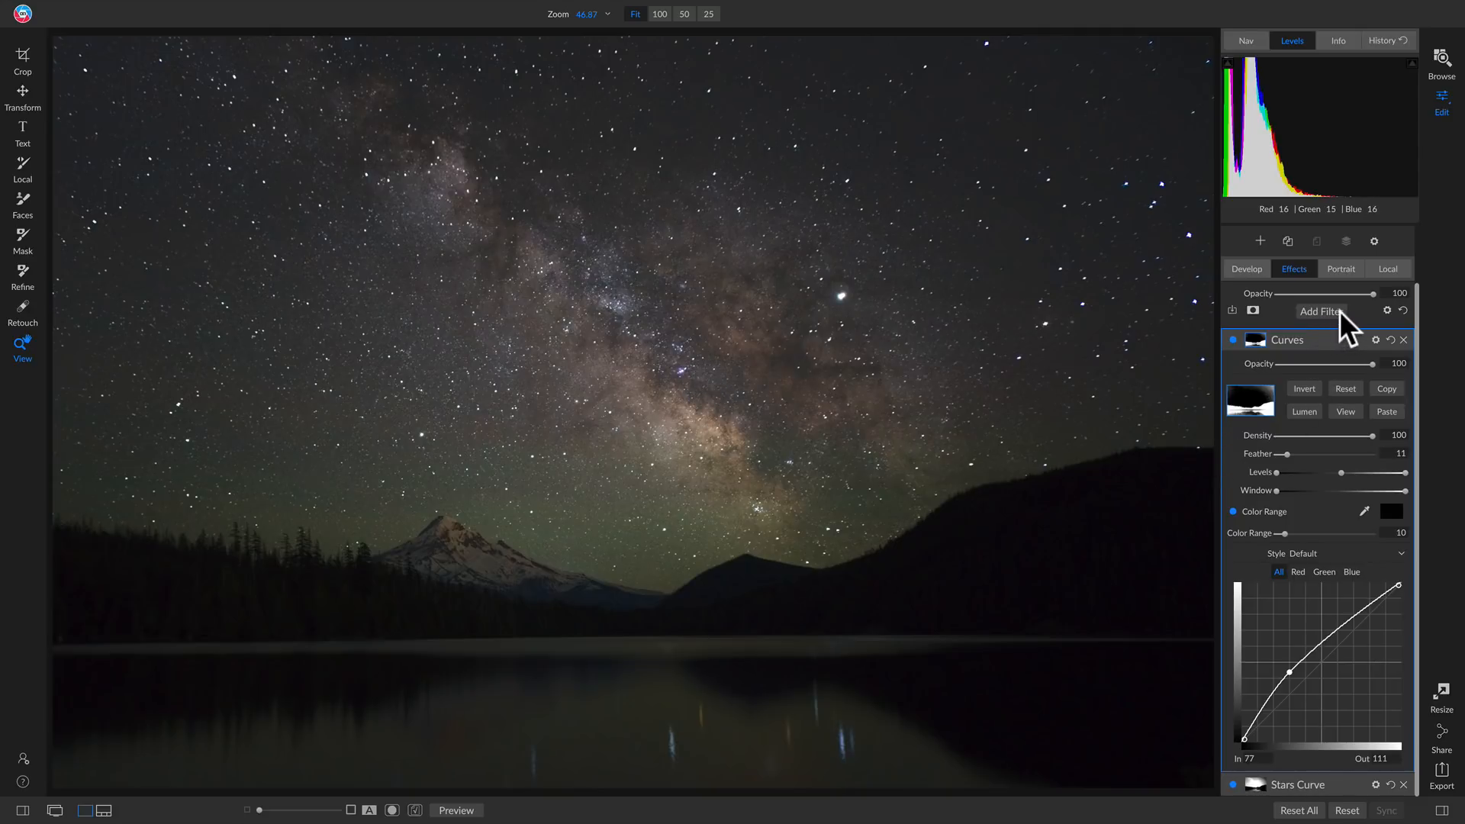
Add a Sunshine filter with the Strong preset, setting its Warmth to -13 and Amount to 100
{"action": "left_click", "coordinate": [1307, 309]}
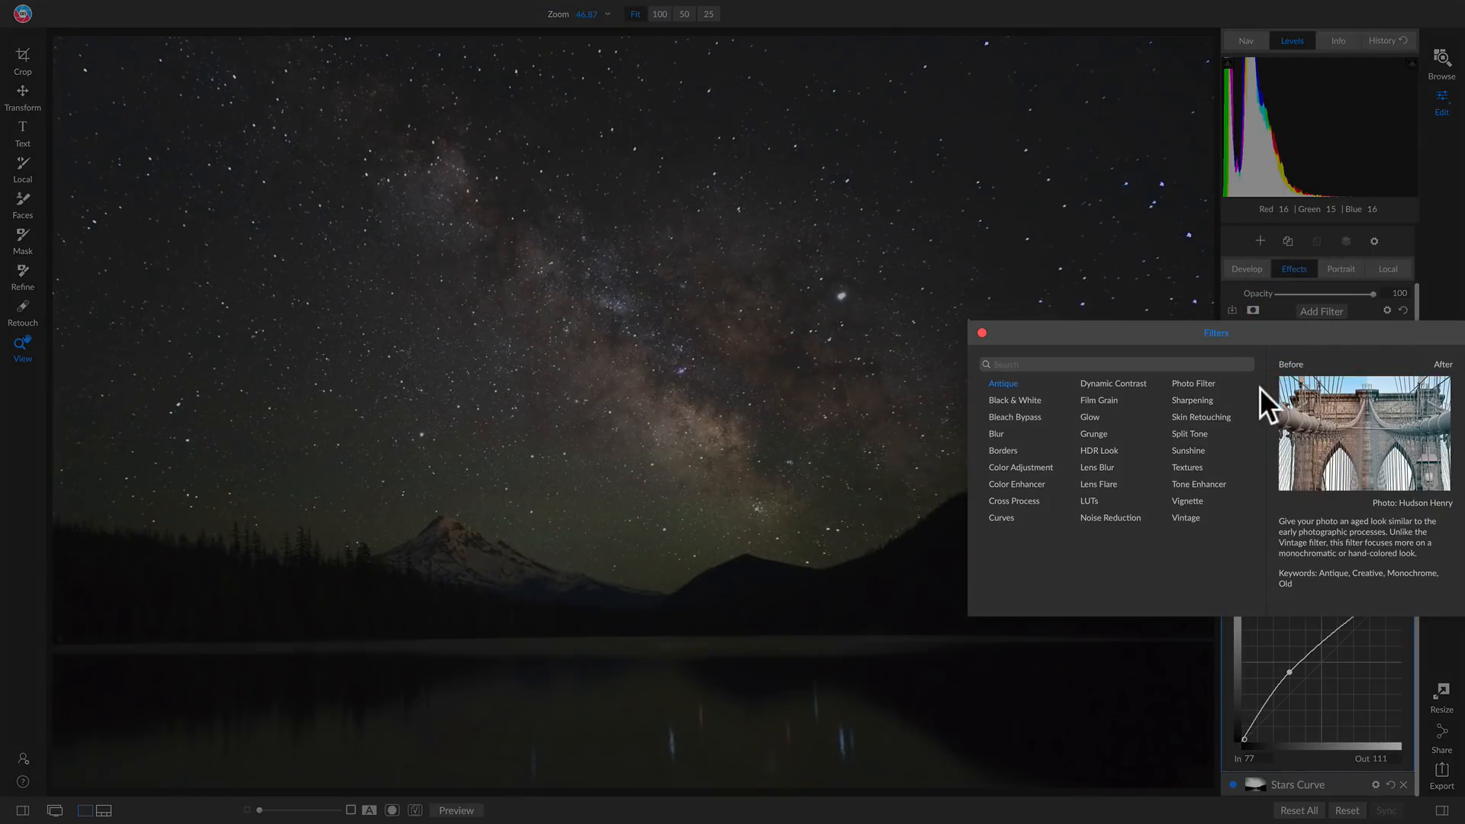
{"action": "left_click", "coordinate": [1191, 447]}
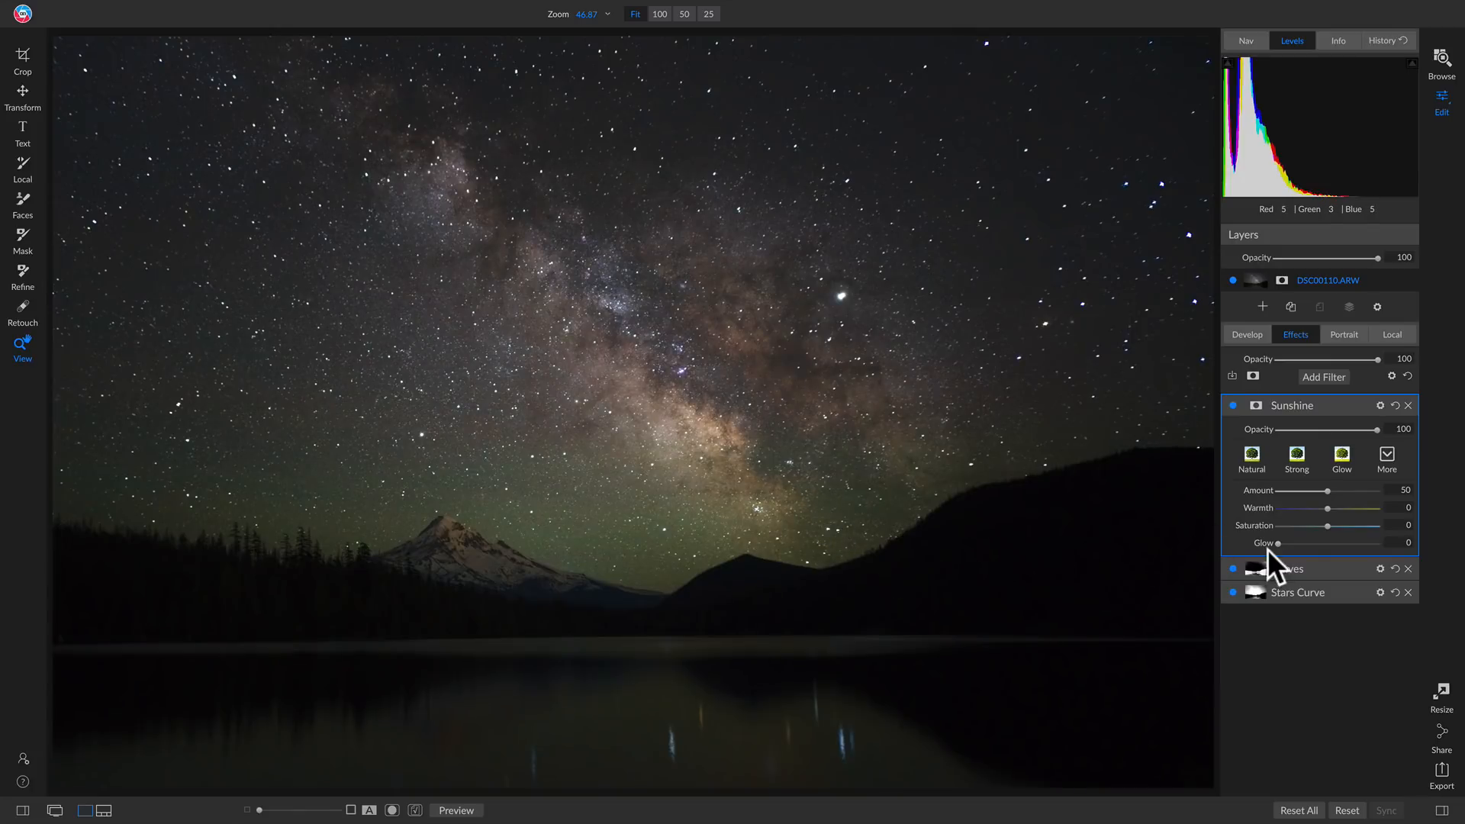
{"action": "left_click_drag", "start_coordinate": [1328, 492], "coordinate": [1409, 488]}
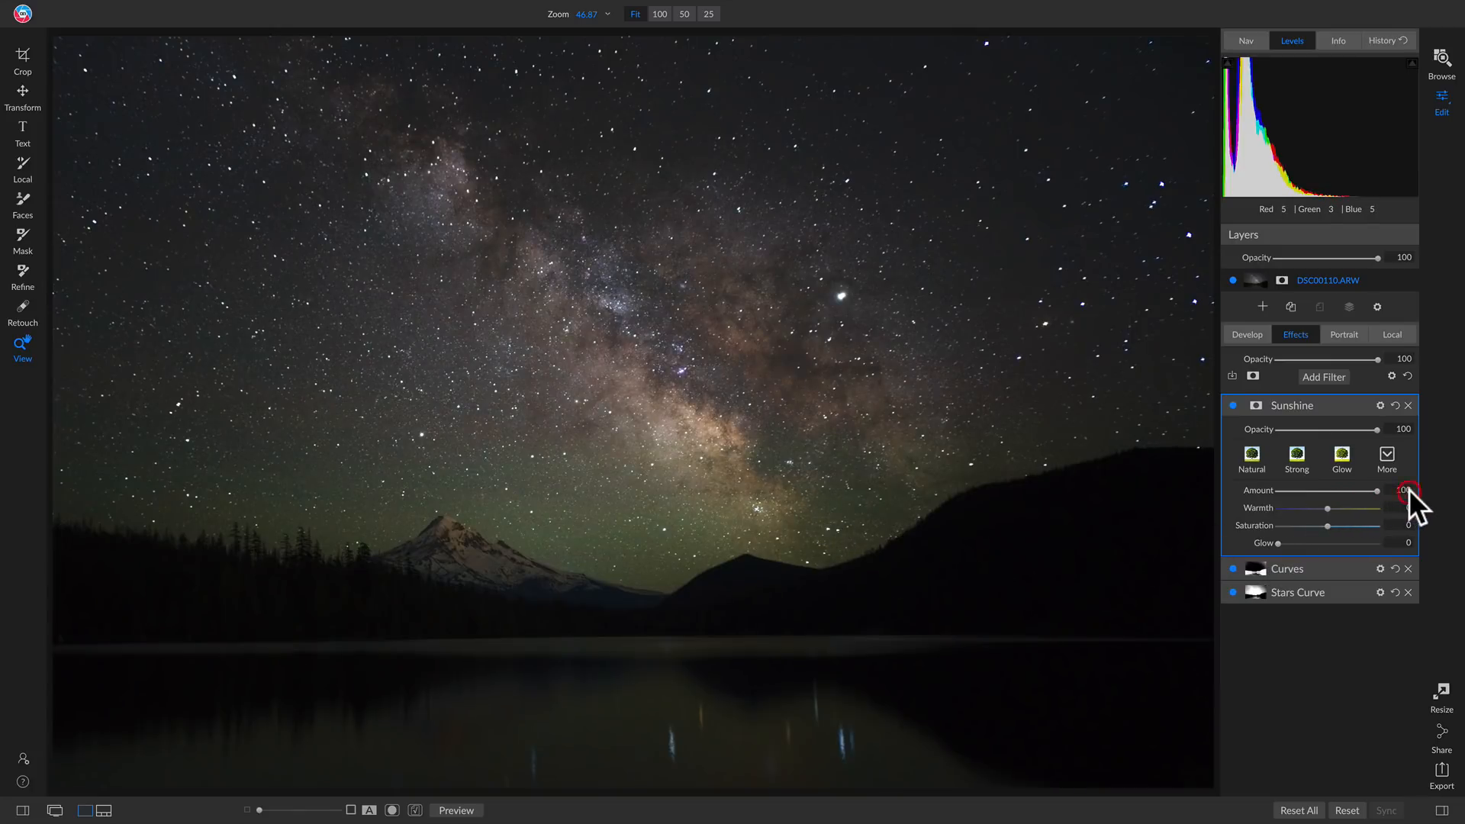
{"action": "left_click", "coordinate": [1294, 456]}
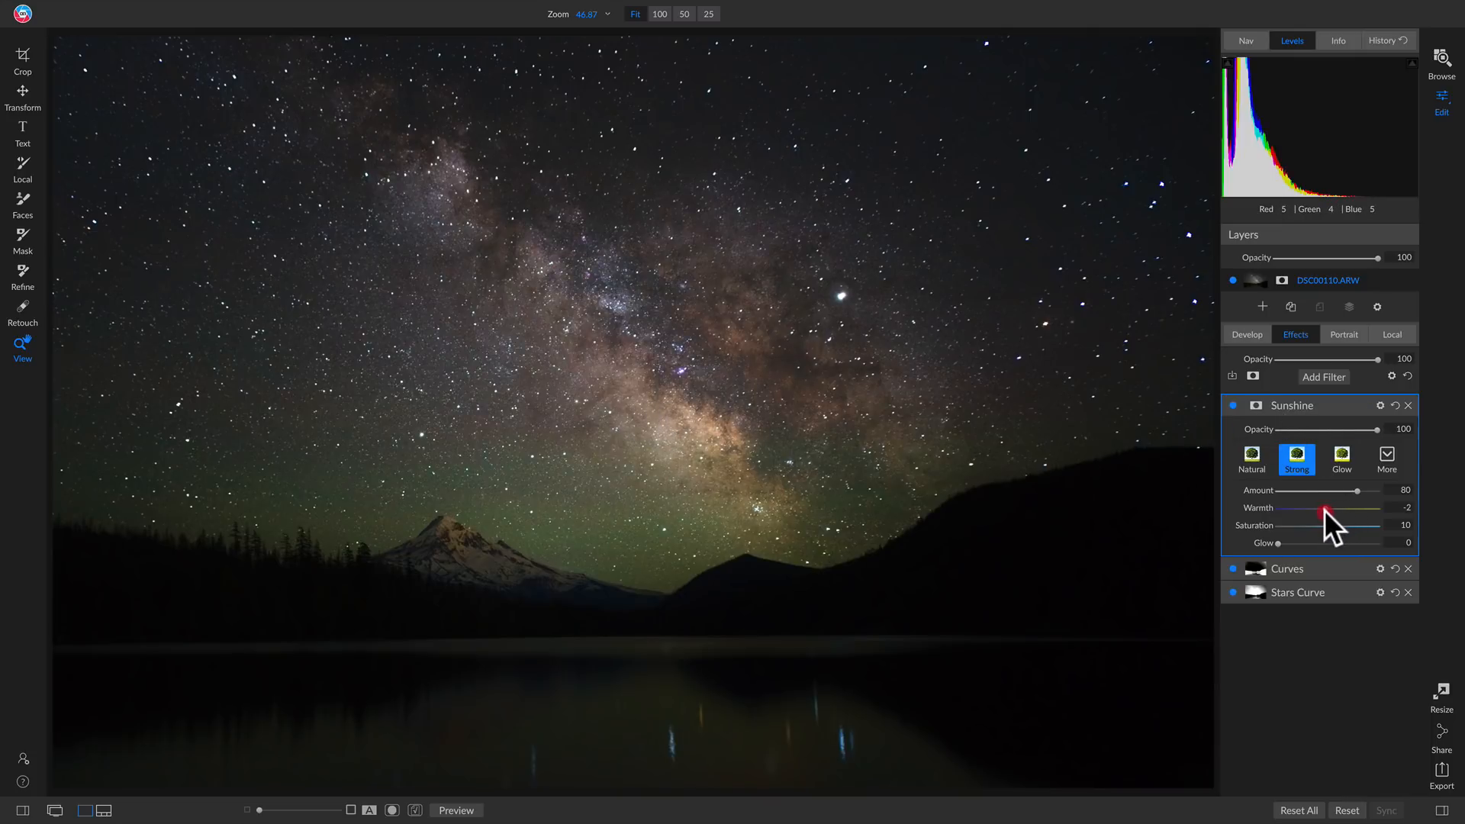
{"action": "left_click_drag", "start_coordinate": [1323, 511], "coordinate": [1311, 510]}
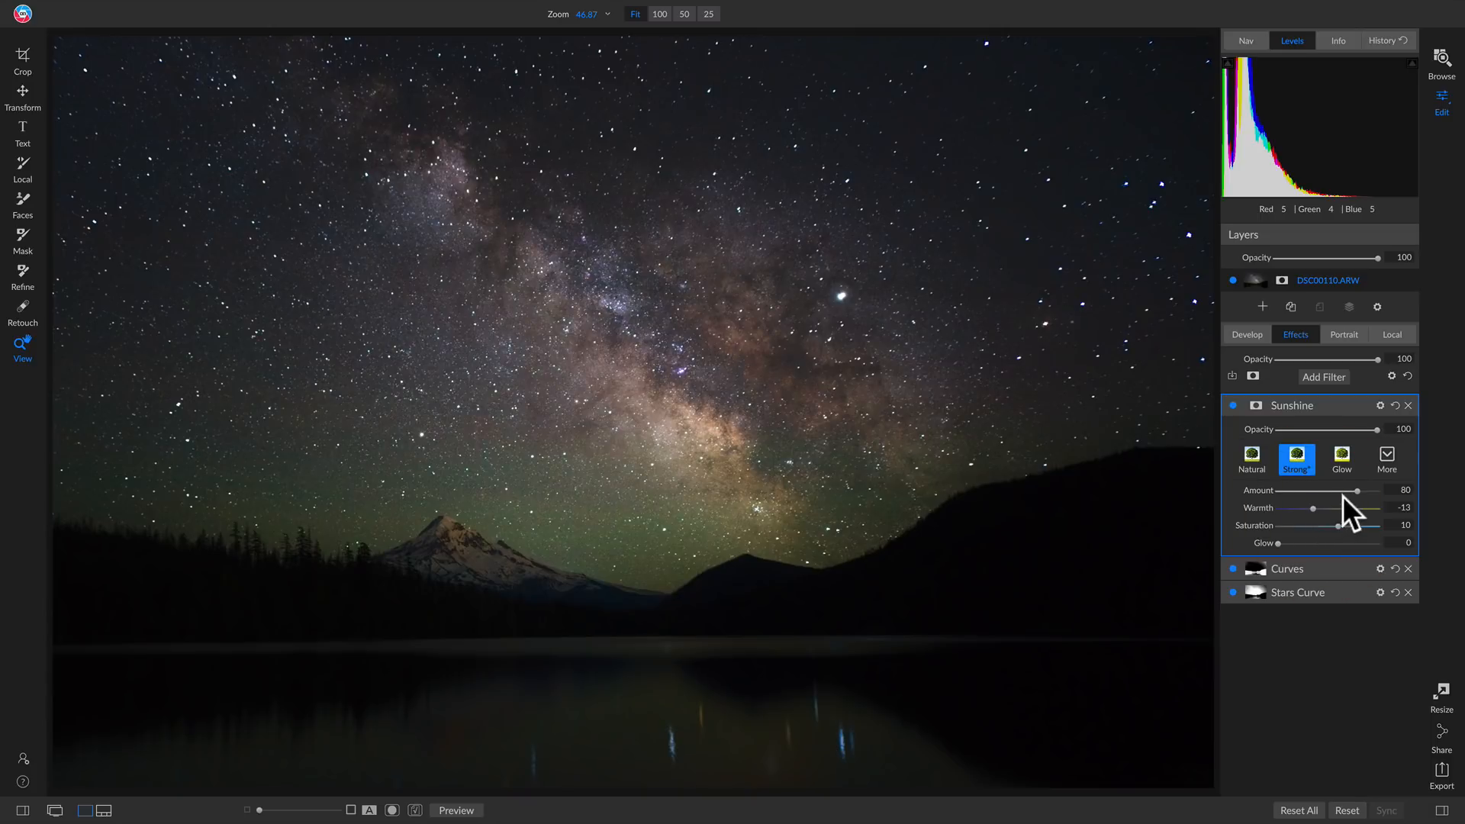
{"action": "left_click_drag", "start_coordinate": [1364, 491], "coordinate": [1408, 492]}
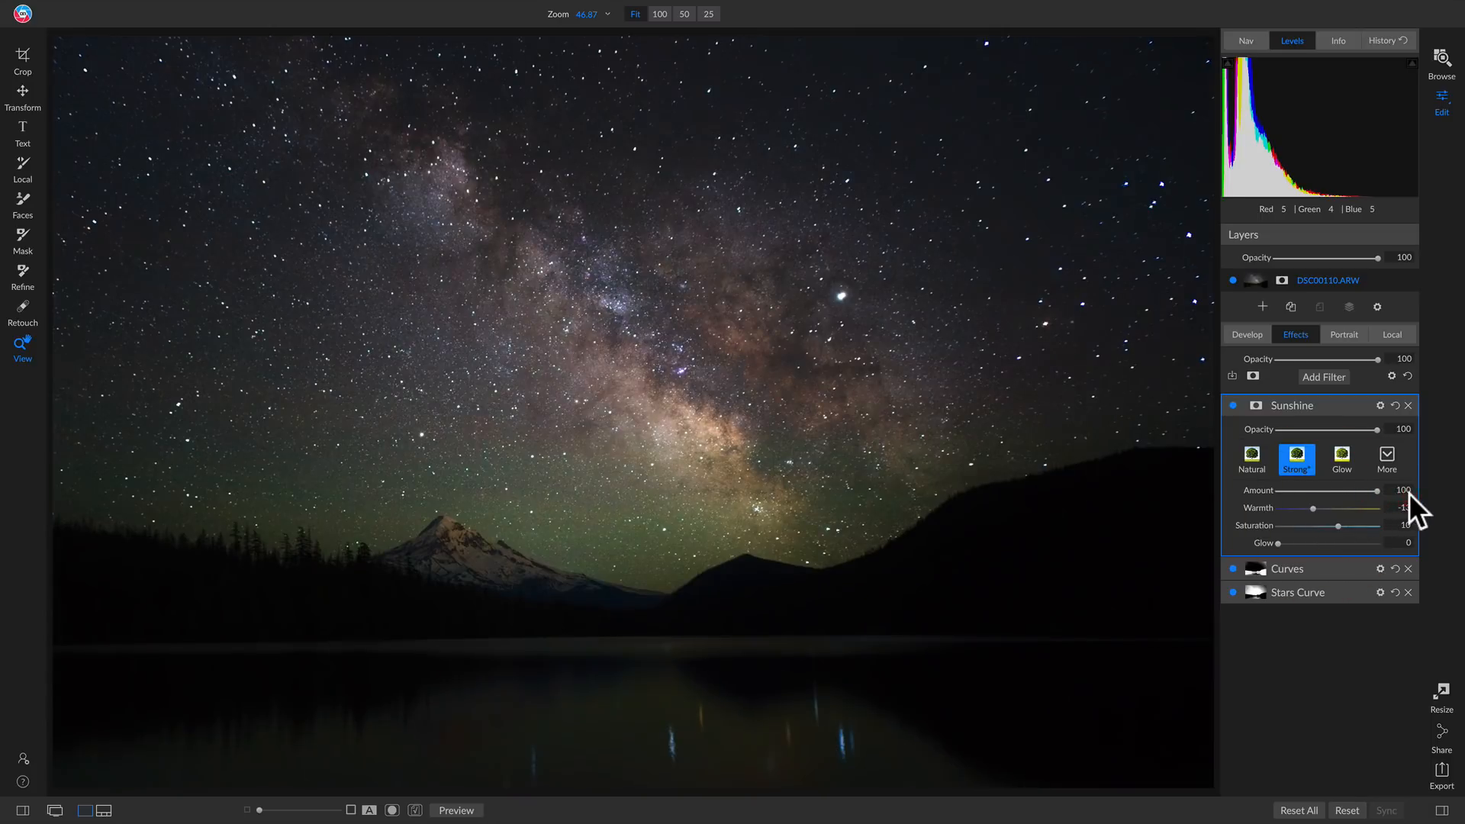
Give the Sunshine filter a luminosity mask and tighten its levels in mask view to isolate the bright Milky Way and stars
{"action": "left_click", "coordinate": [1254, 405]}
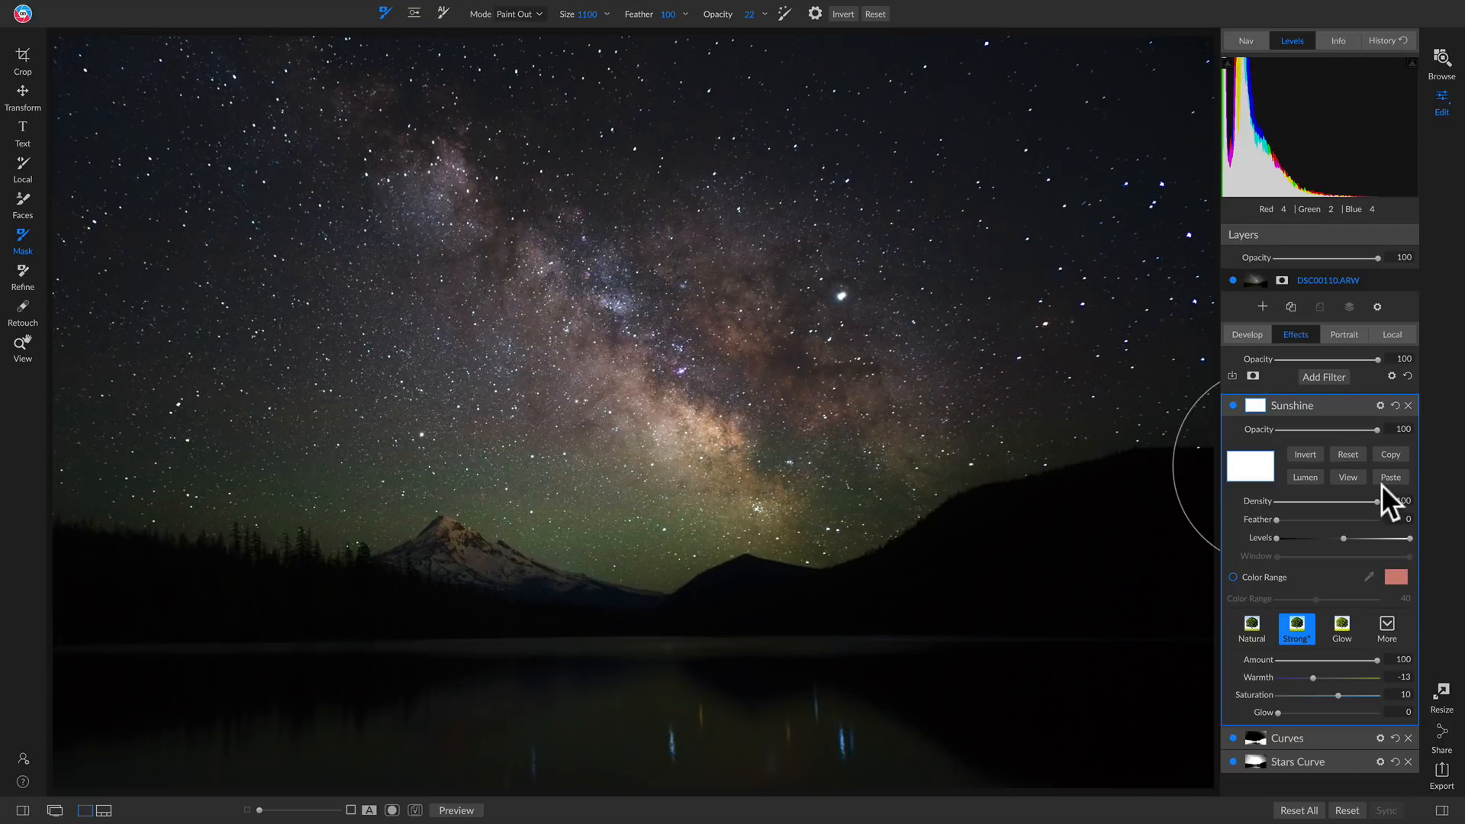
{"action": "left_click", "coordinate": [1304, 477]}
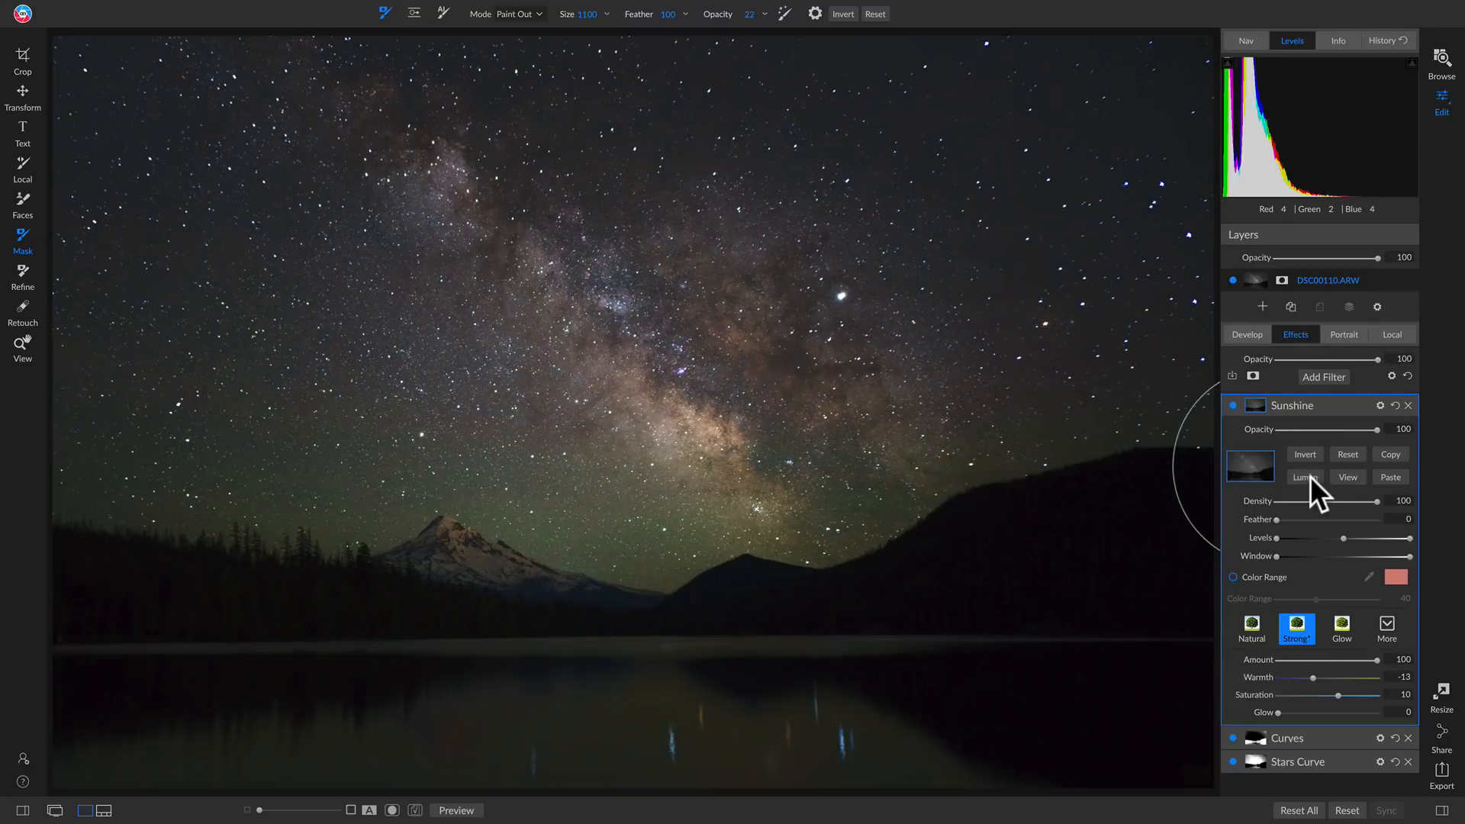
{"action": "left_click", "coordinate": [1350, 475]}
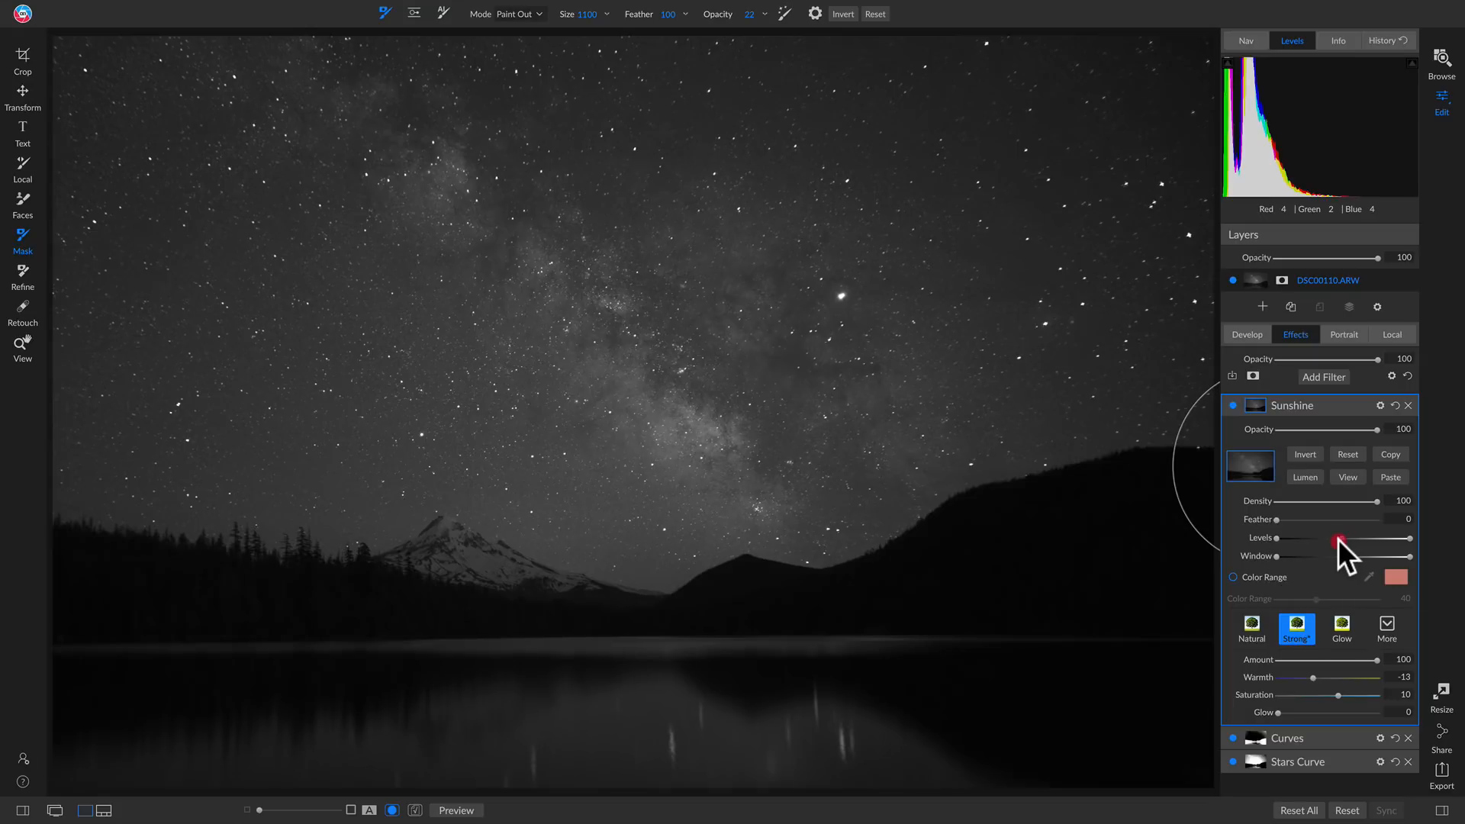
{"action": "mouse_move", "coordinate": [1331, 538]}
{"action": "left_mouse_down"}
{"action": "mouse_move", "coordinate": [1367, 538]}
{"action": "mouse_move", "coordinate": [1284, 538]}
{"action": "mouse_move", "coordinate": [1349, 540]}
{"action": "mouse_move", "coordinate": [1295, 538]}
{"action": "mouse_move", "coordinate": [1314, 537]}
{"action": "left_mouse_up"}
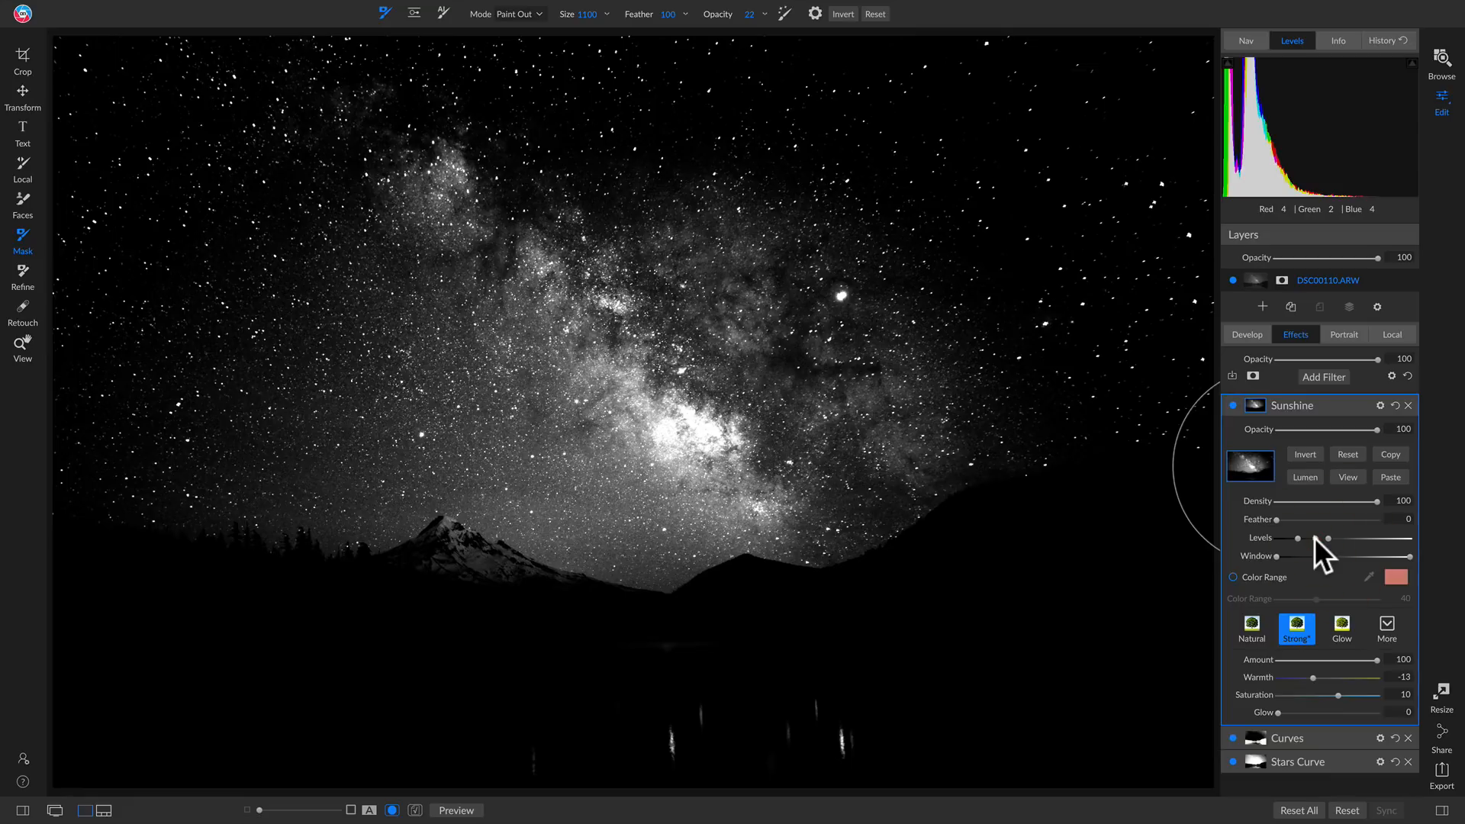
{"action": "left_click", "coordinate": [1346, 476]}
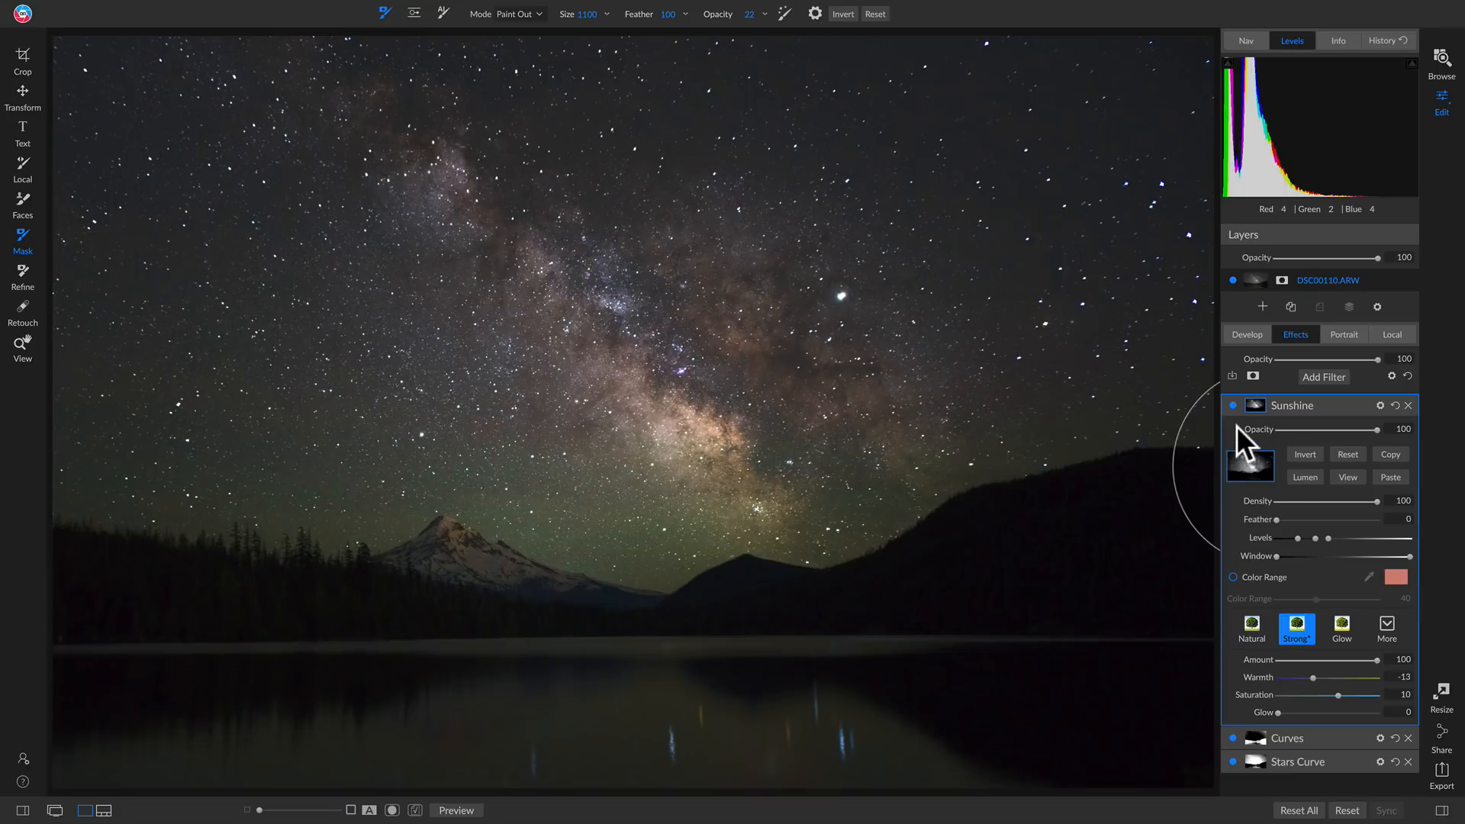
Examine the Milky Way core at 100% zoom with the Sunshine filter off and on, and return to the fitted view
{"action": "left_click", "coordinate": [1231, 405]}
{"action": "key", "text": "z"}
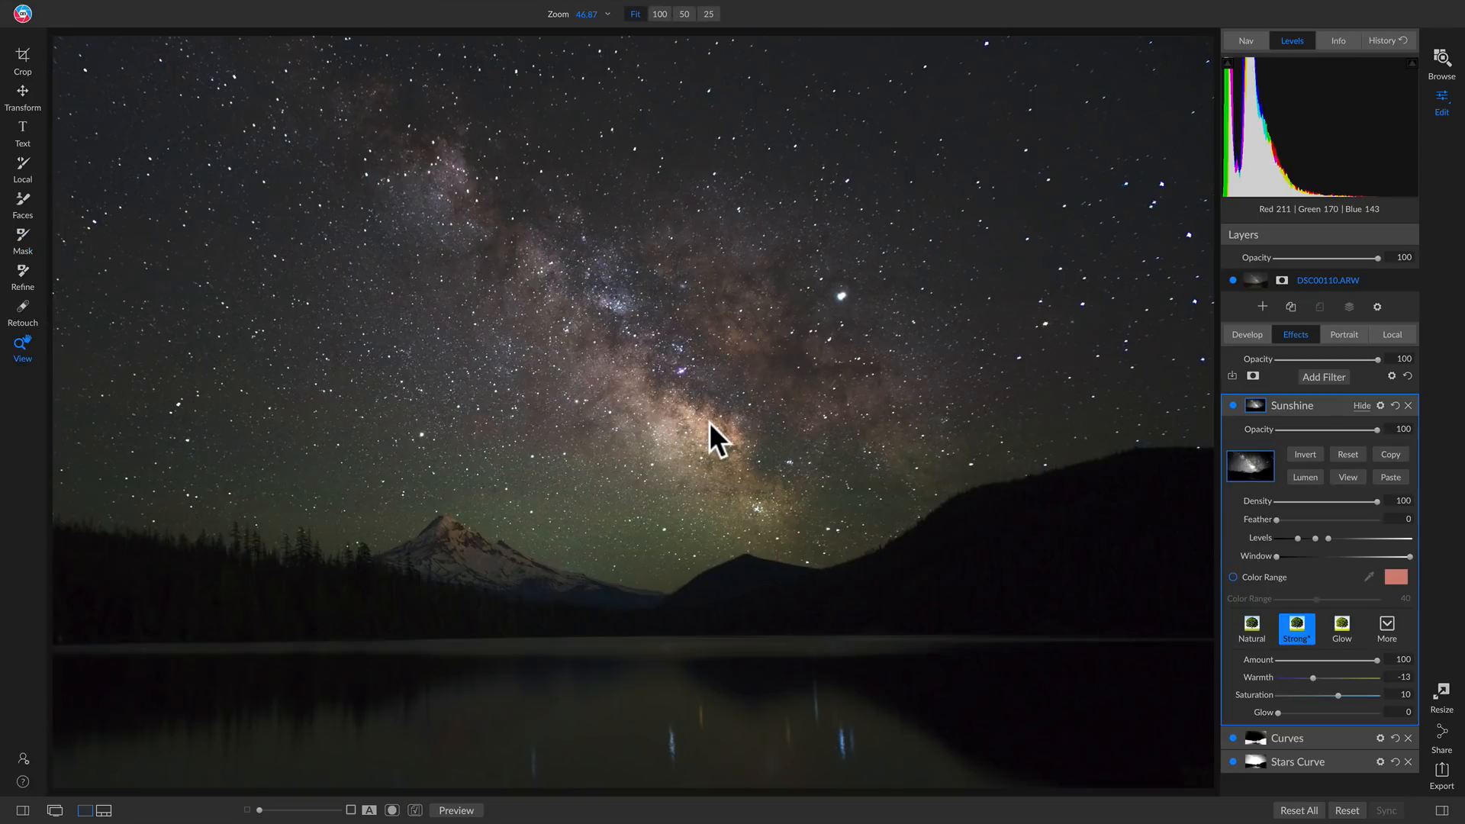
{"action": "left_click", "coordinate": [669, 429]}
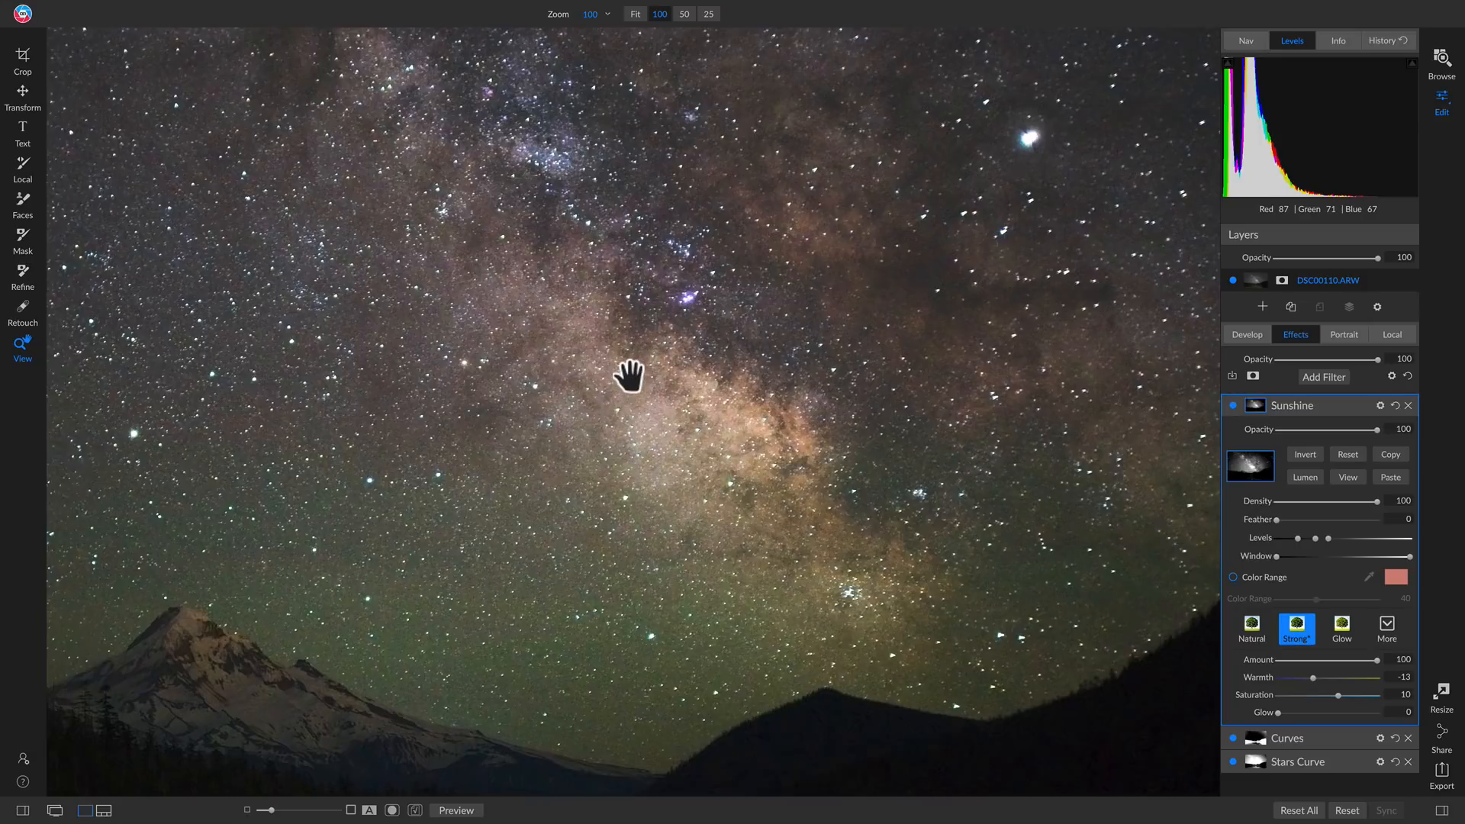
{"action": "left_click_drag", "start_coordinate": [671, 373], "coordinate": [628, 376]}
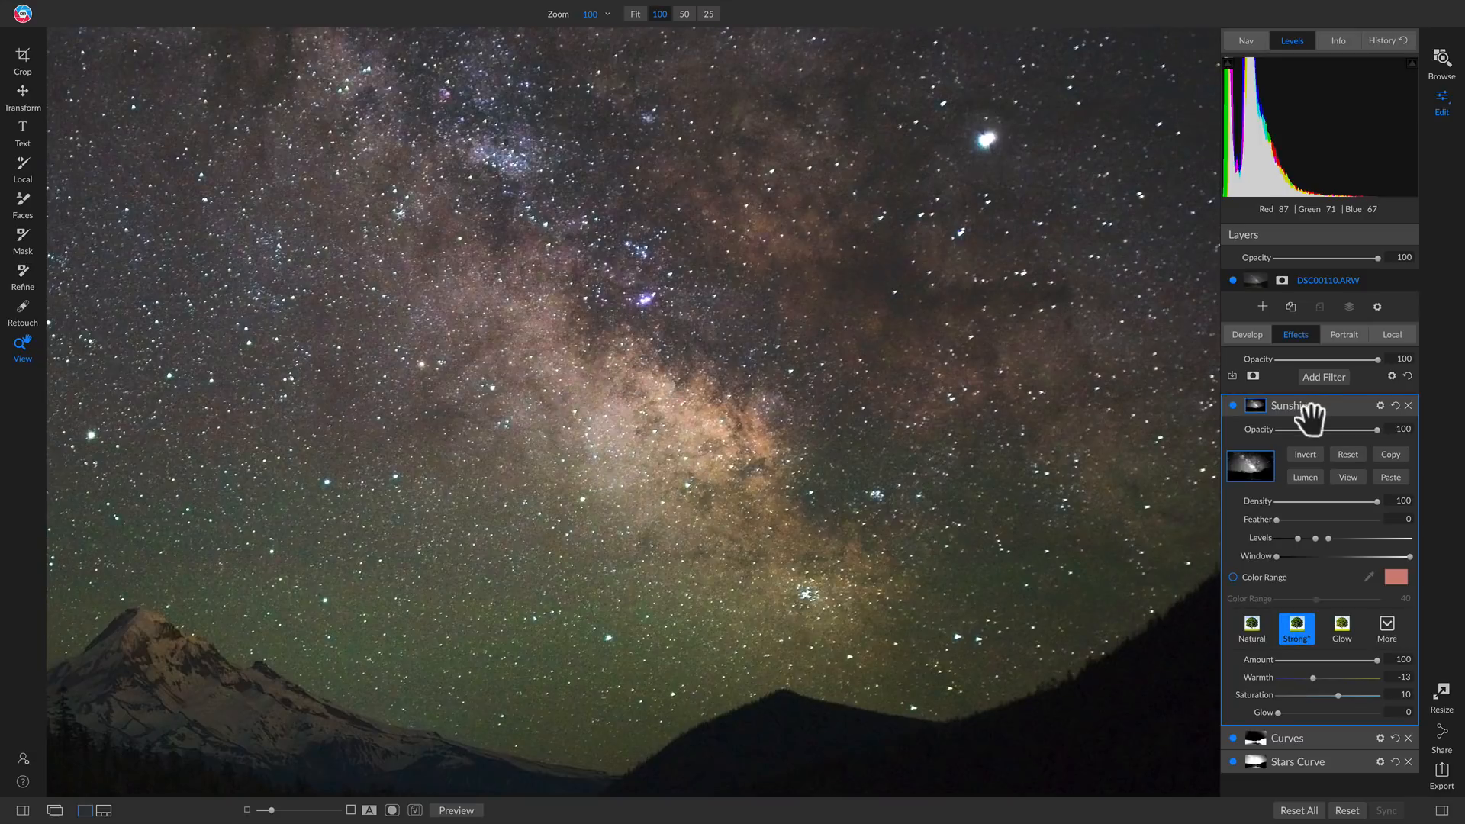
{"action": "left_click", "coordinate": [1231, 404]}
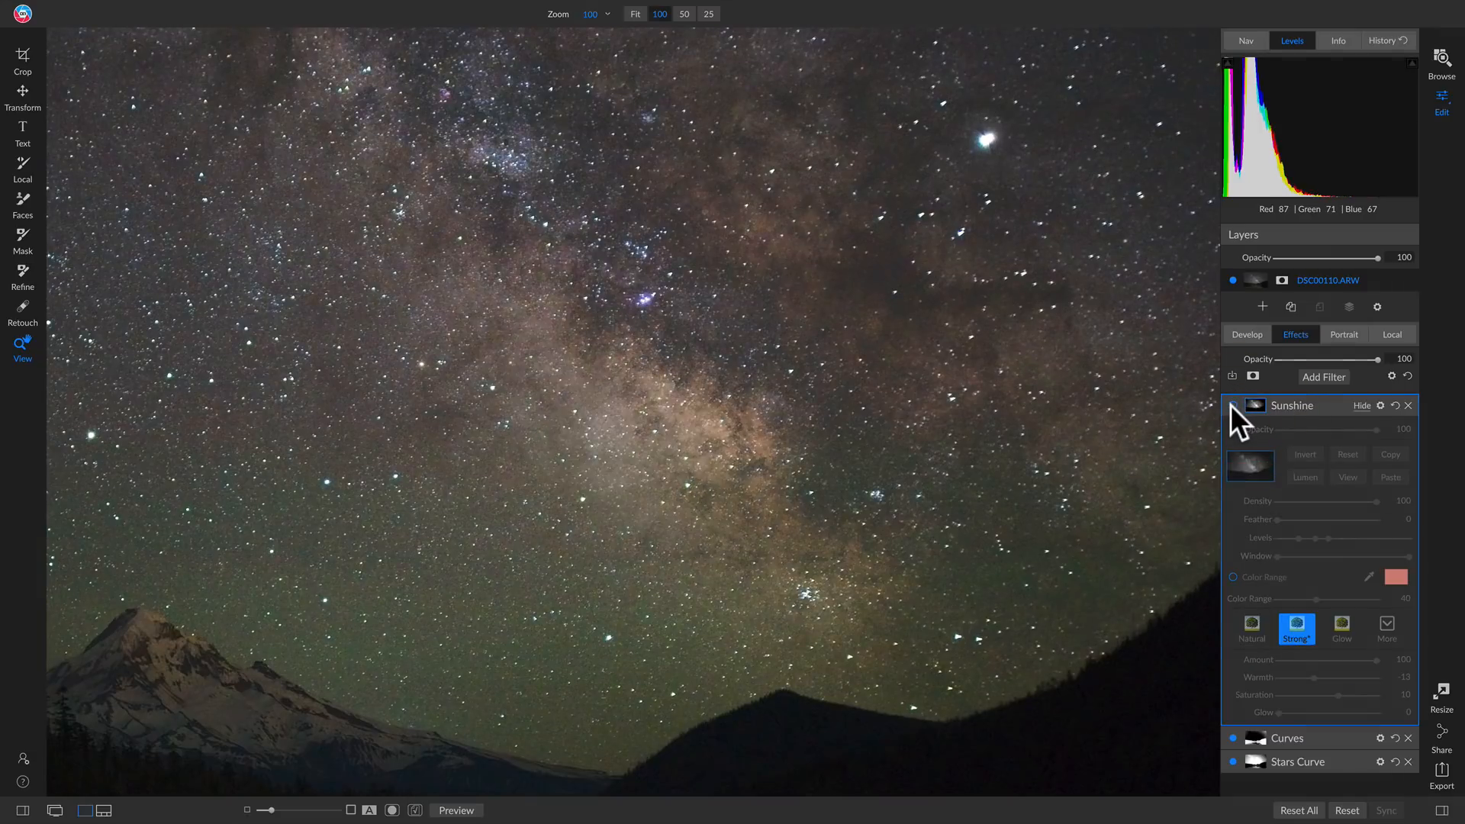
{"action": "left_click", "coordinate": [1230, 404]}
{"action": "left_click", "coordinate": [1230, 404]}
{"action": "left_click", "coordinate": [1230, 405]}
{"action": "left_click", "coordinate": [692, 385]}
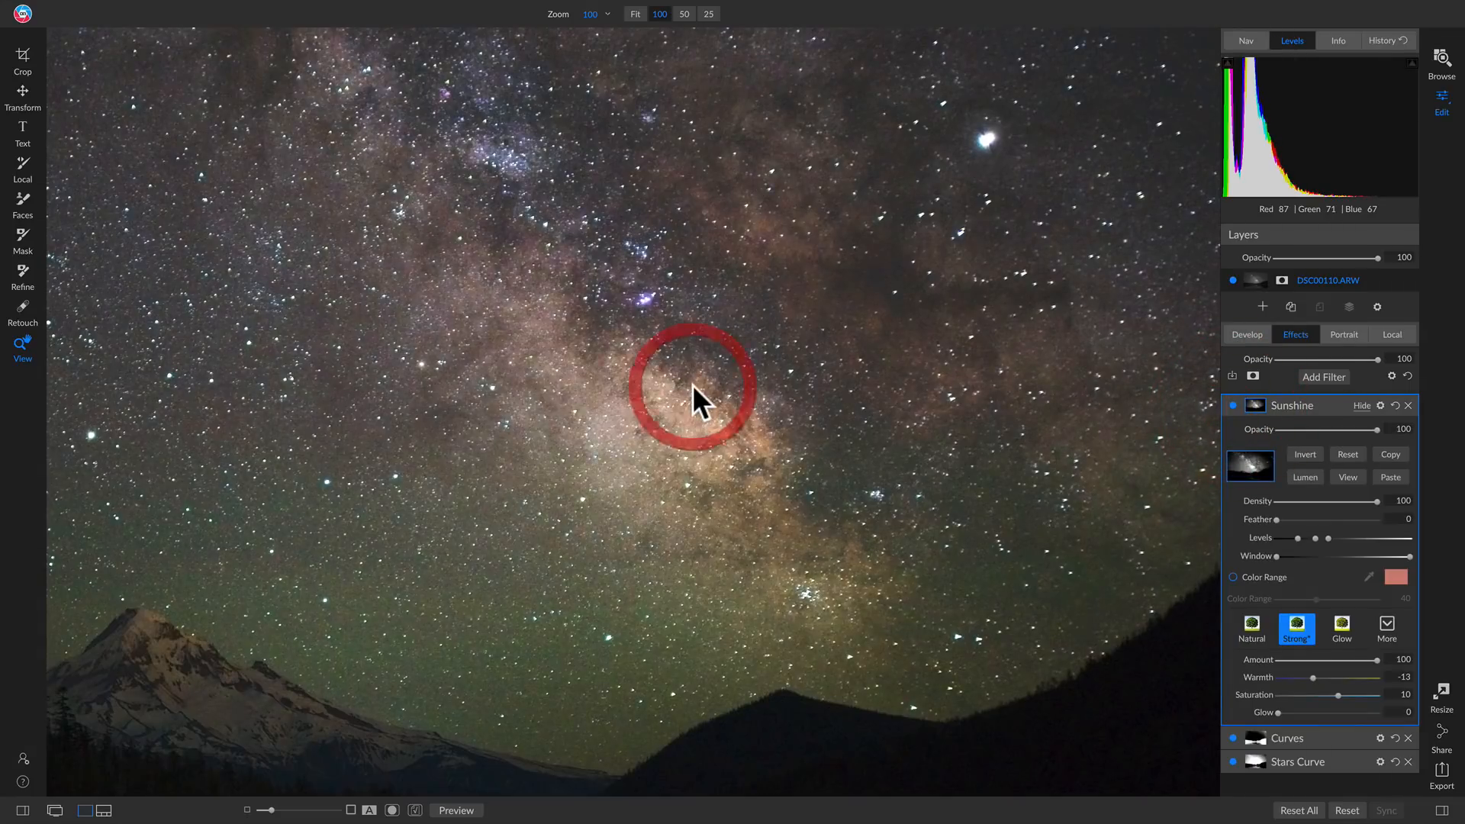
{"action": "left_click", "coordinate": [693, 385]}
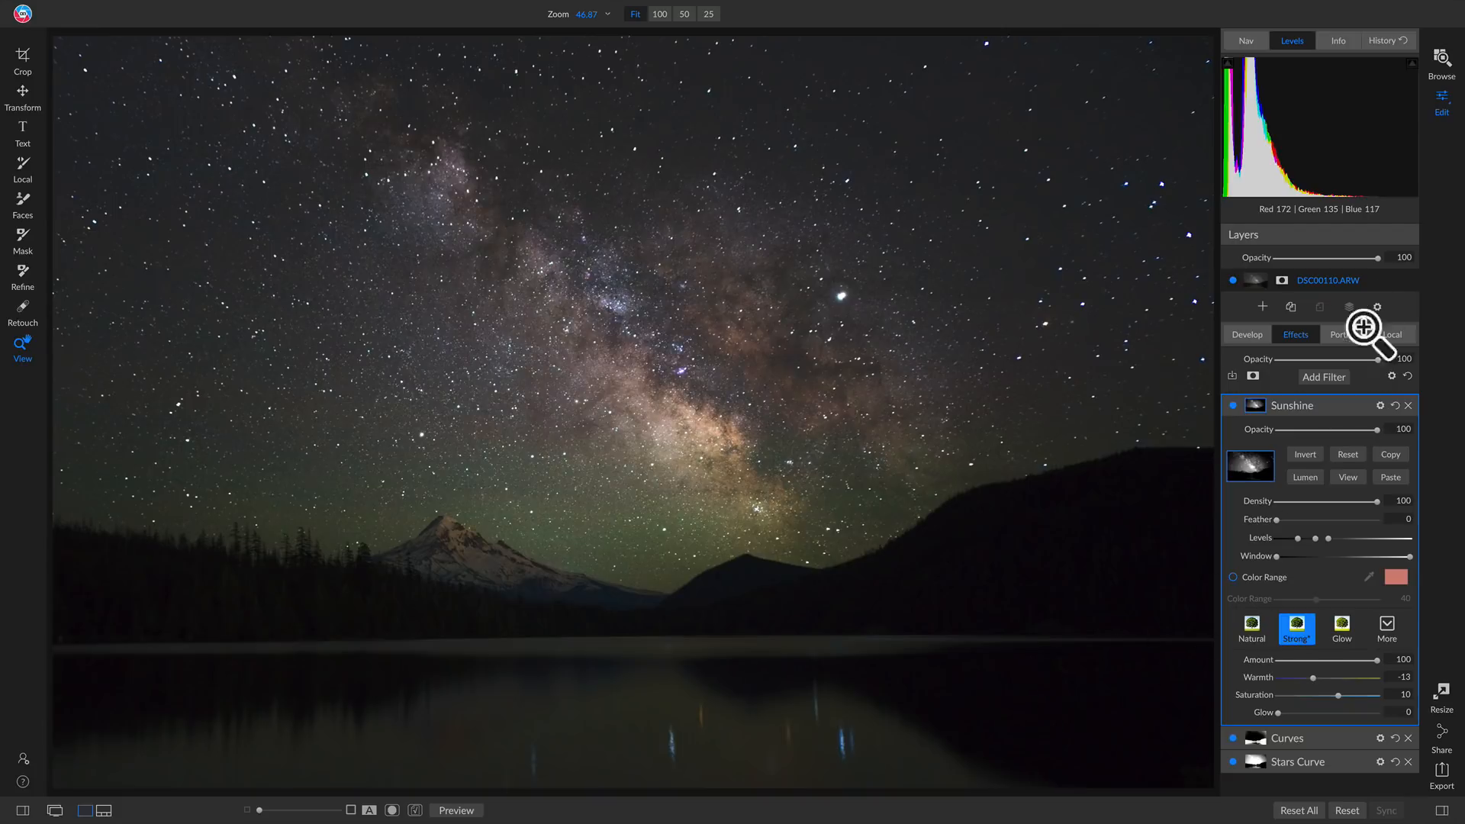
Duplicate the DSC00110.ARW layer
{"action": "right_click", "coordinate": [1318, 280]}
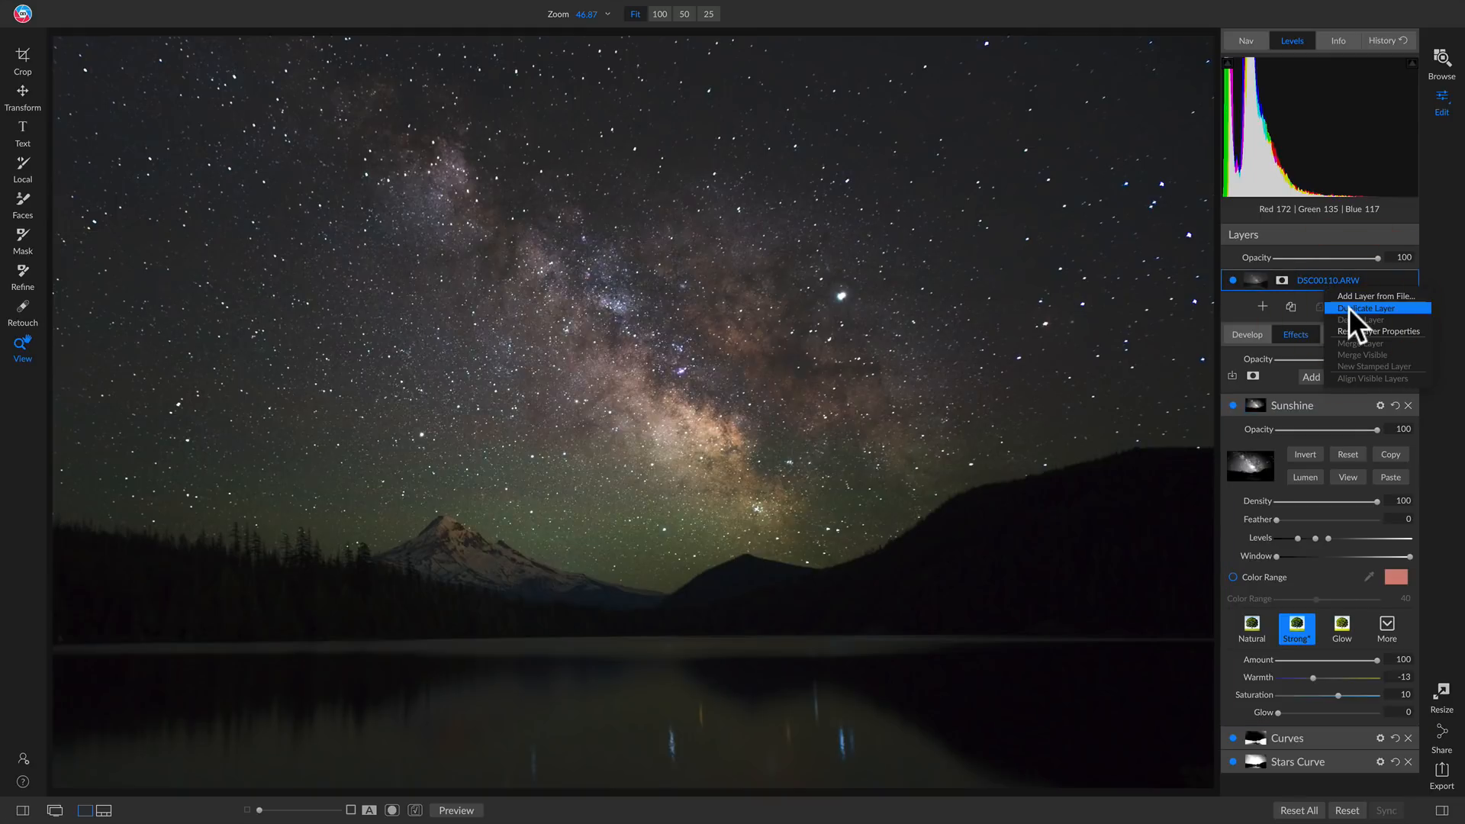
{"action": "left_click", "coordinate": [1348, 308]}
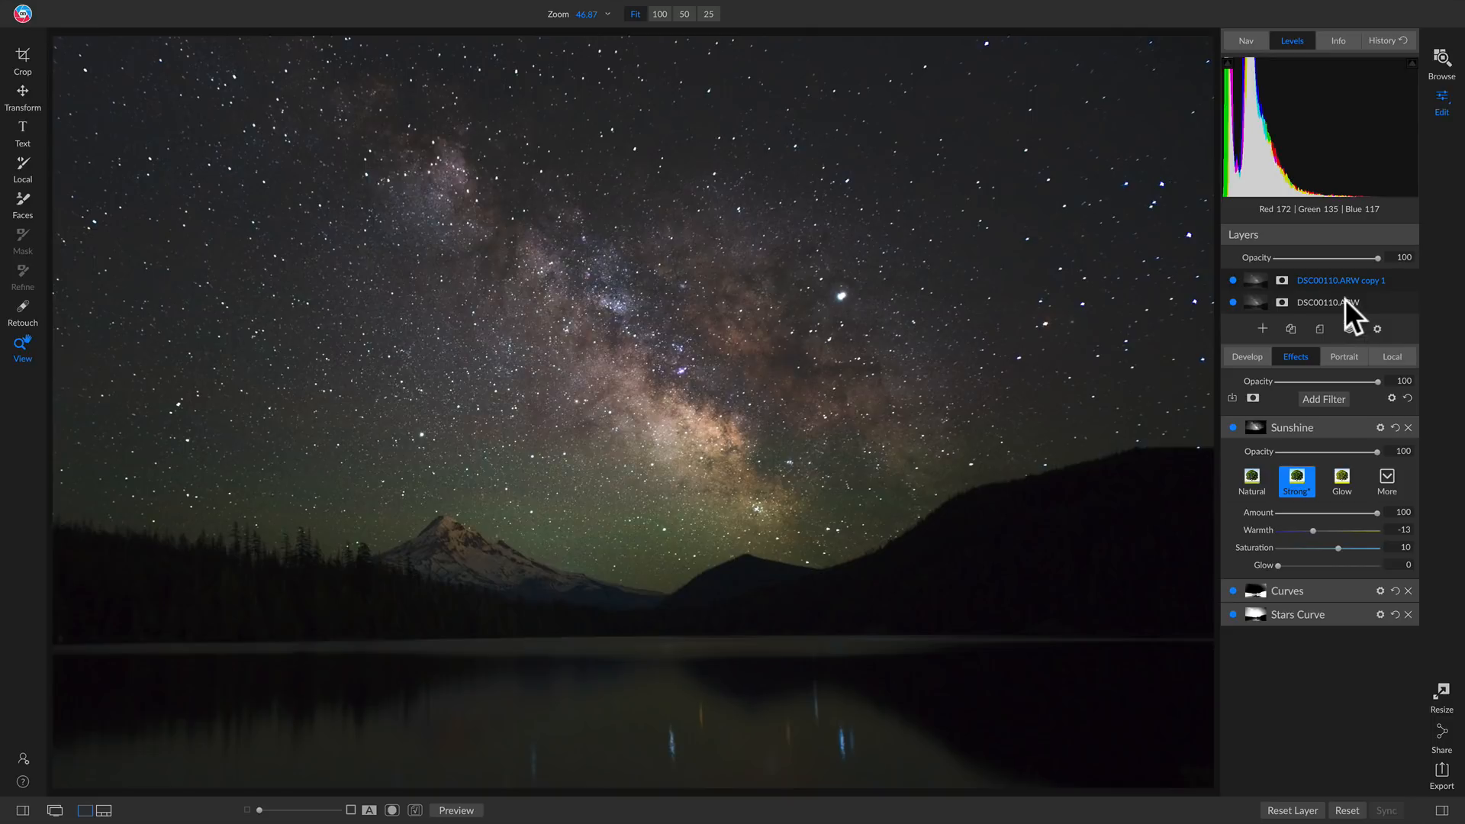
Rename the duplicated DSC00110.ARW layer as White/Highlights
{"action": "double_click", "coordinate": [1346, 281]}
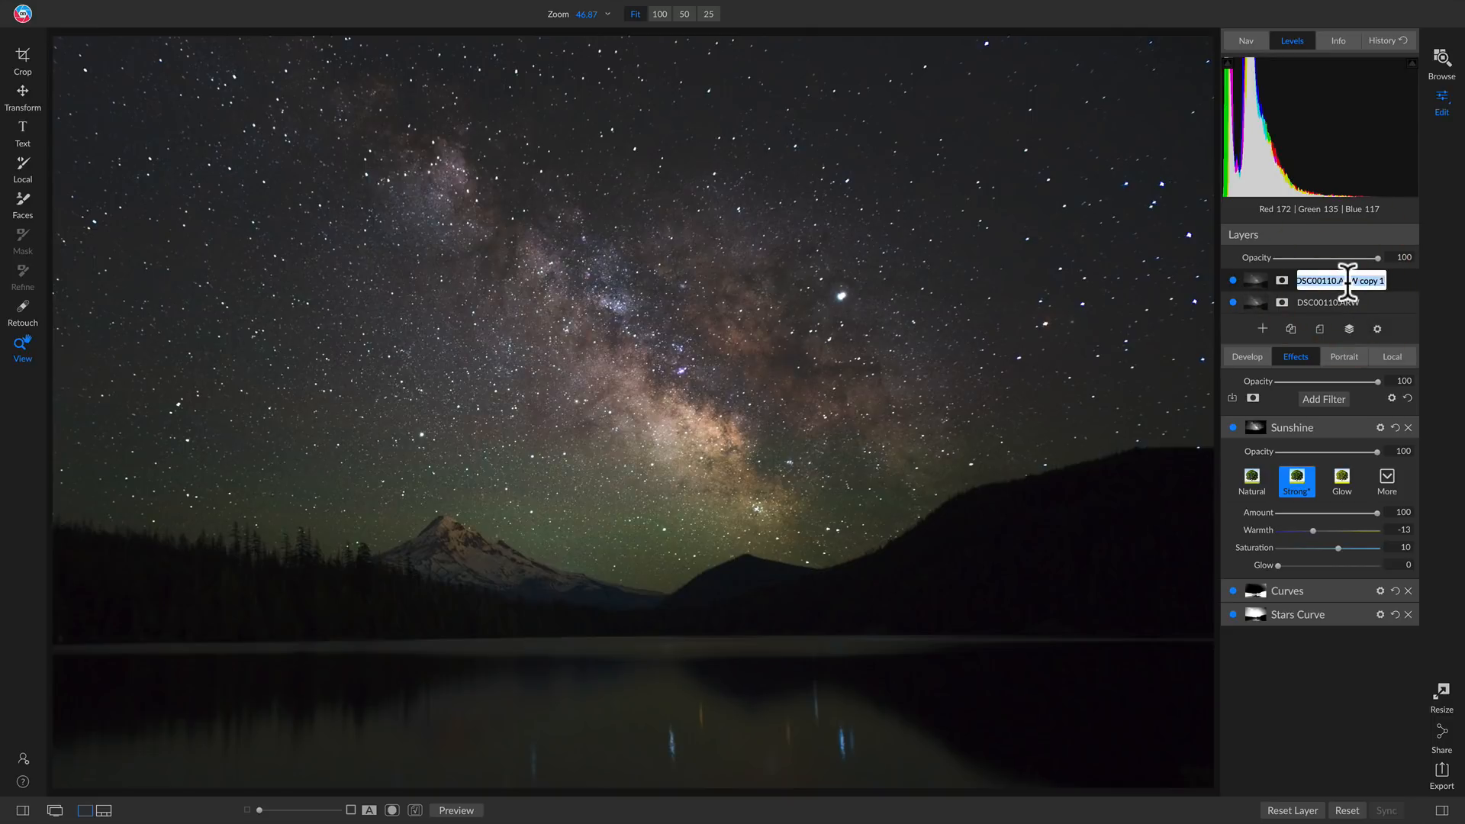
{"action": "type", "text": "White/Highlights"}
{"action": "key", "text": "Return"}
Give the White/Highlights layer a luminosity mask and tighten its levels in mask view to isolate the bright Milky Way and stars
{"action": "left_click", "coordinate": [1280, 282]}
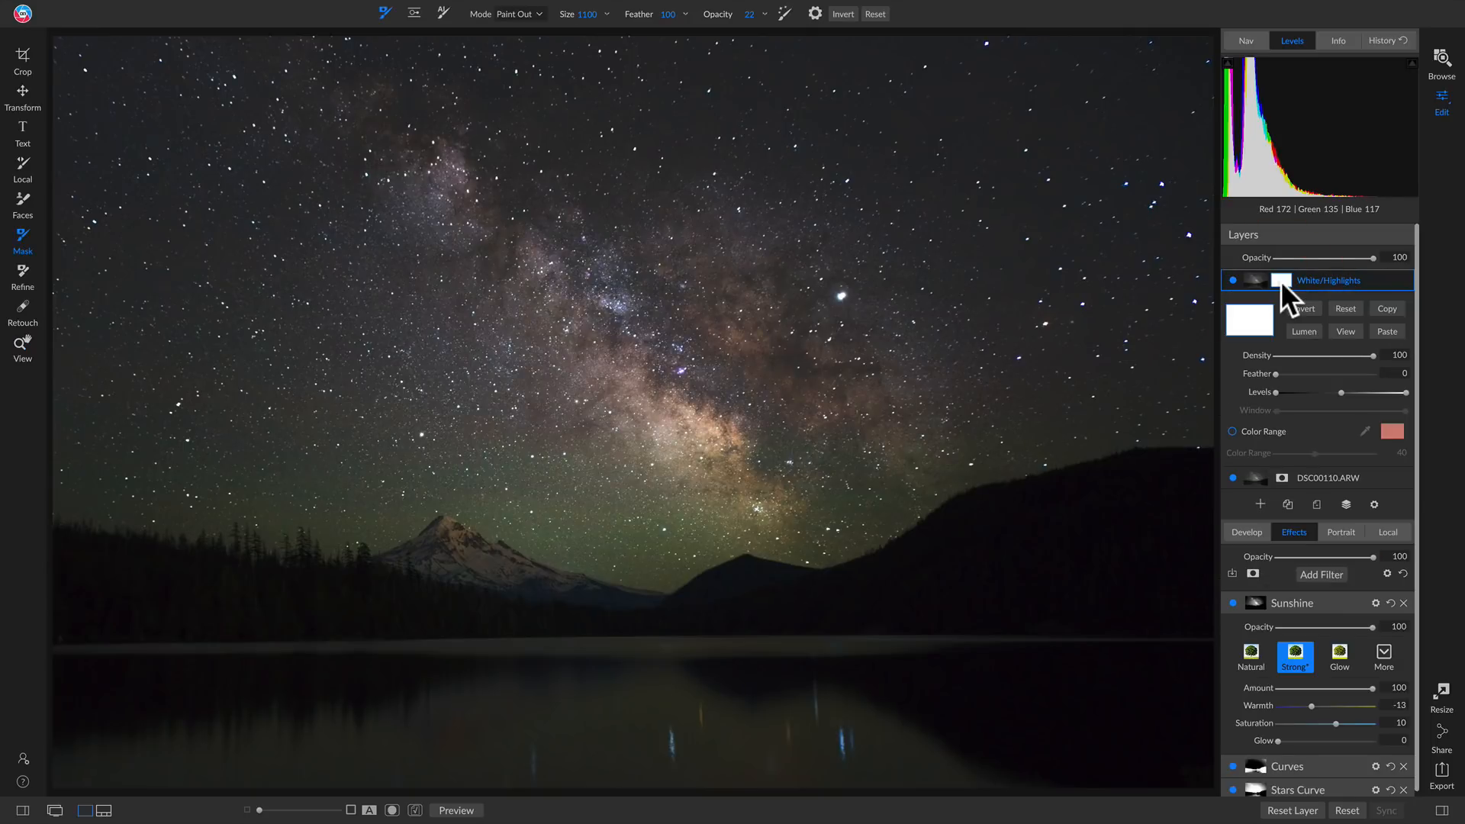
{"action": "left_click", "coordinate": [1303, 329]}
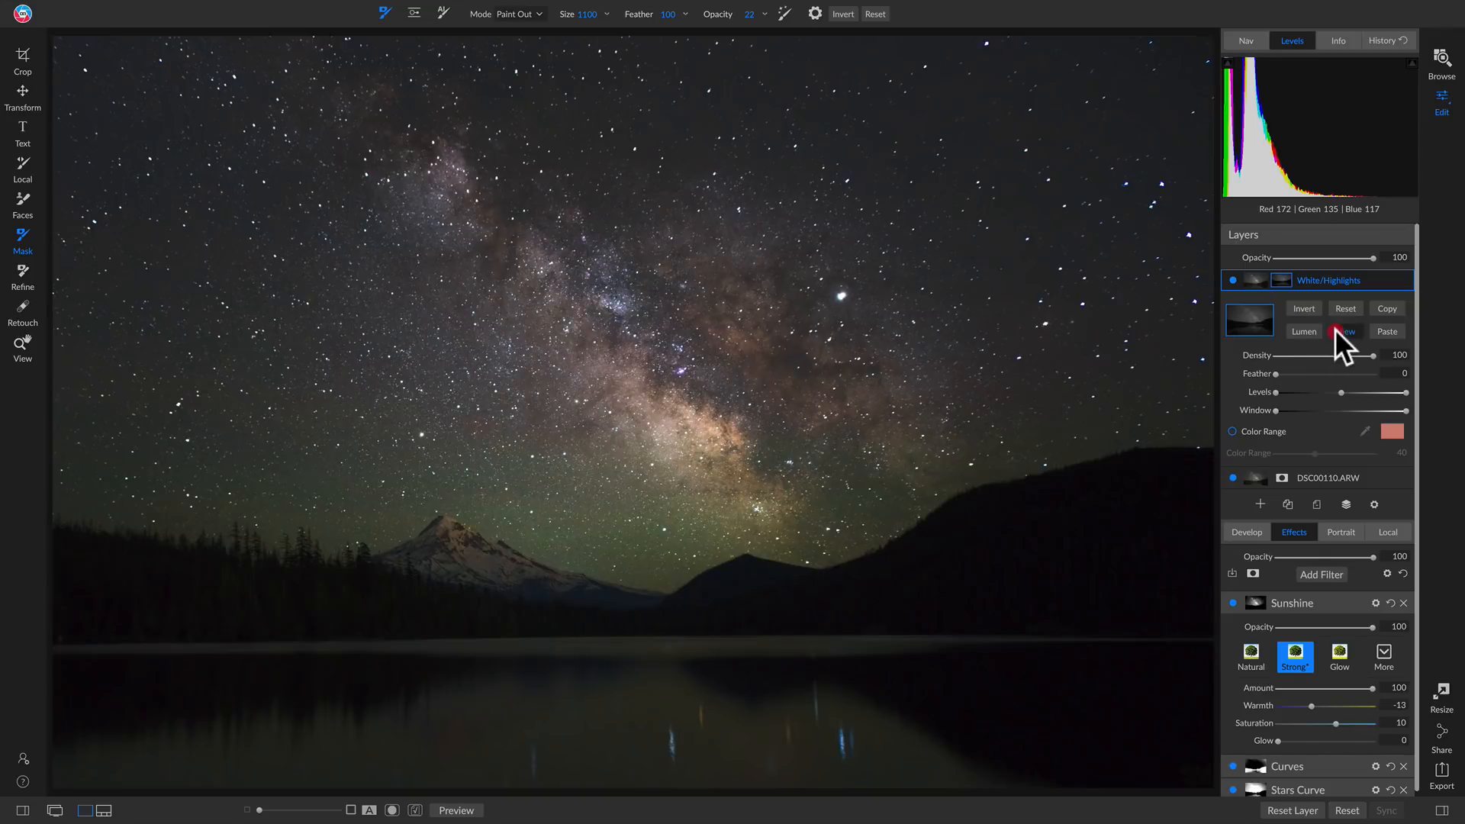
{"action": "left_click", "coordinate": [1337, 330]}
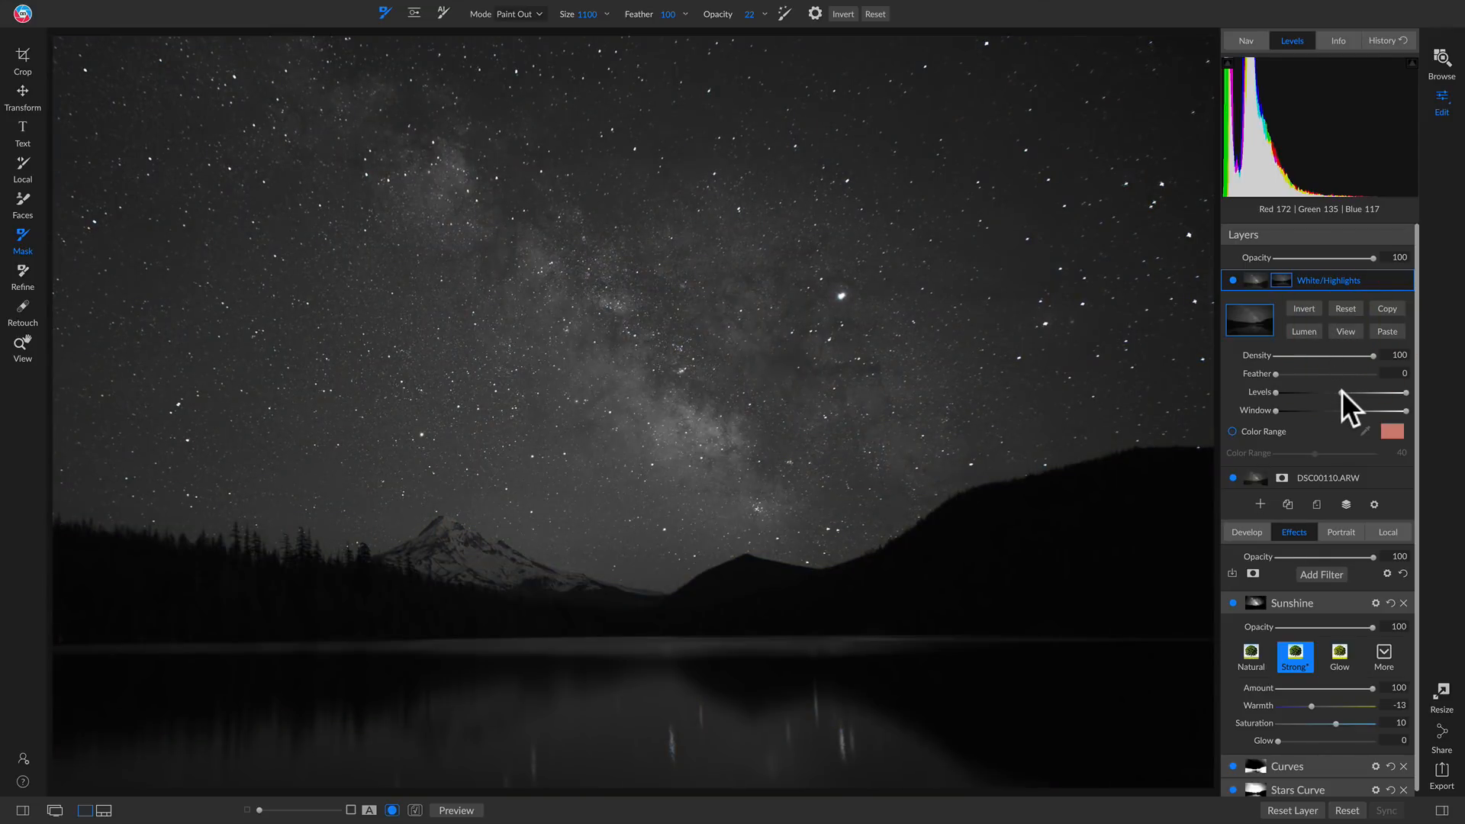
{"action": "left_click_drag", "start_coordinate": [1340, 391], "coordinate": [1396, 392]}
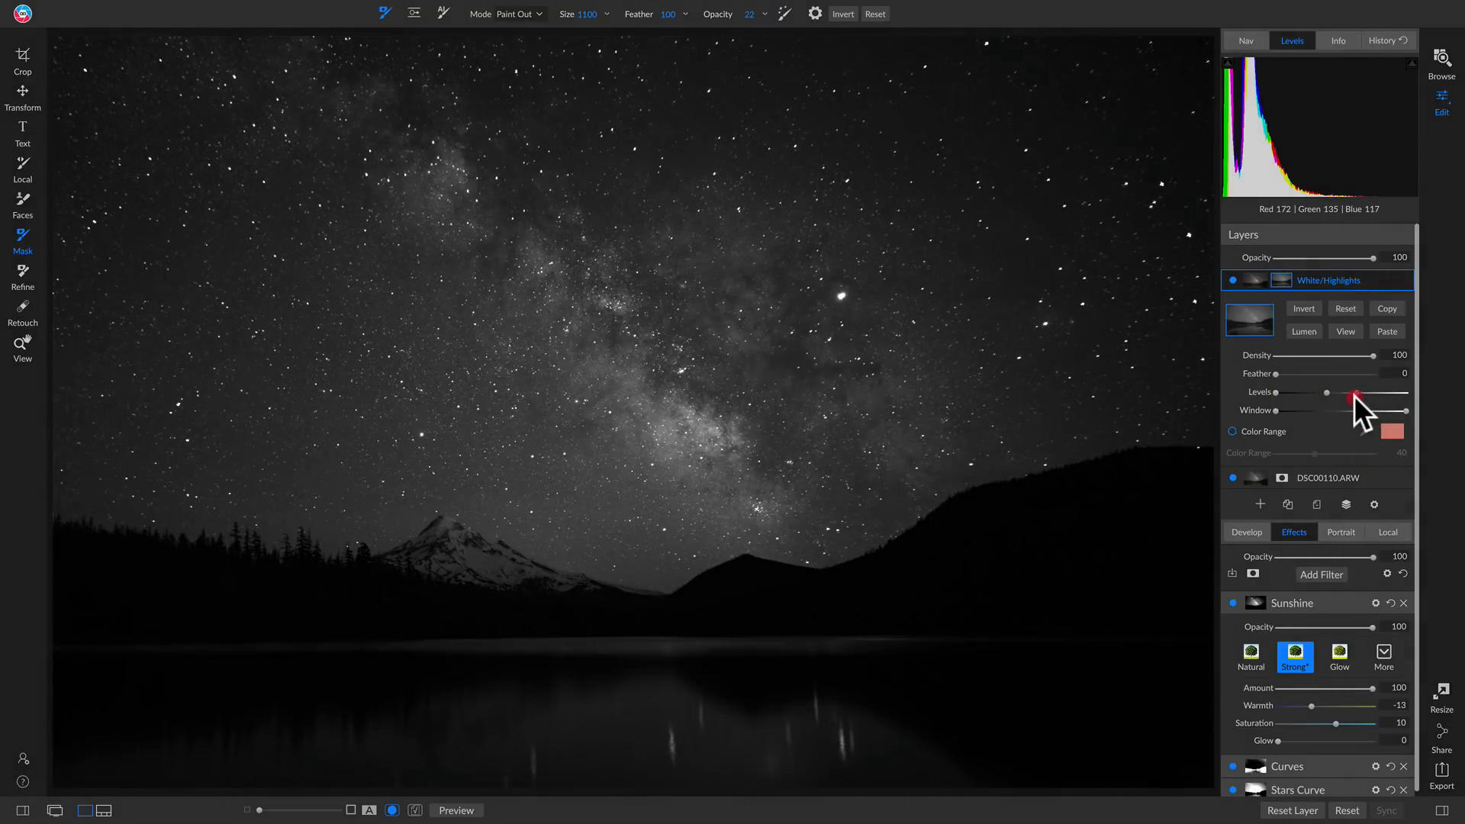
{"action": "left_click_drag", "start_coordinate": [1353, 395], "coordinate": [1320, 392]}
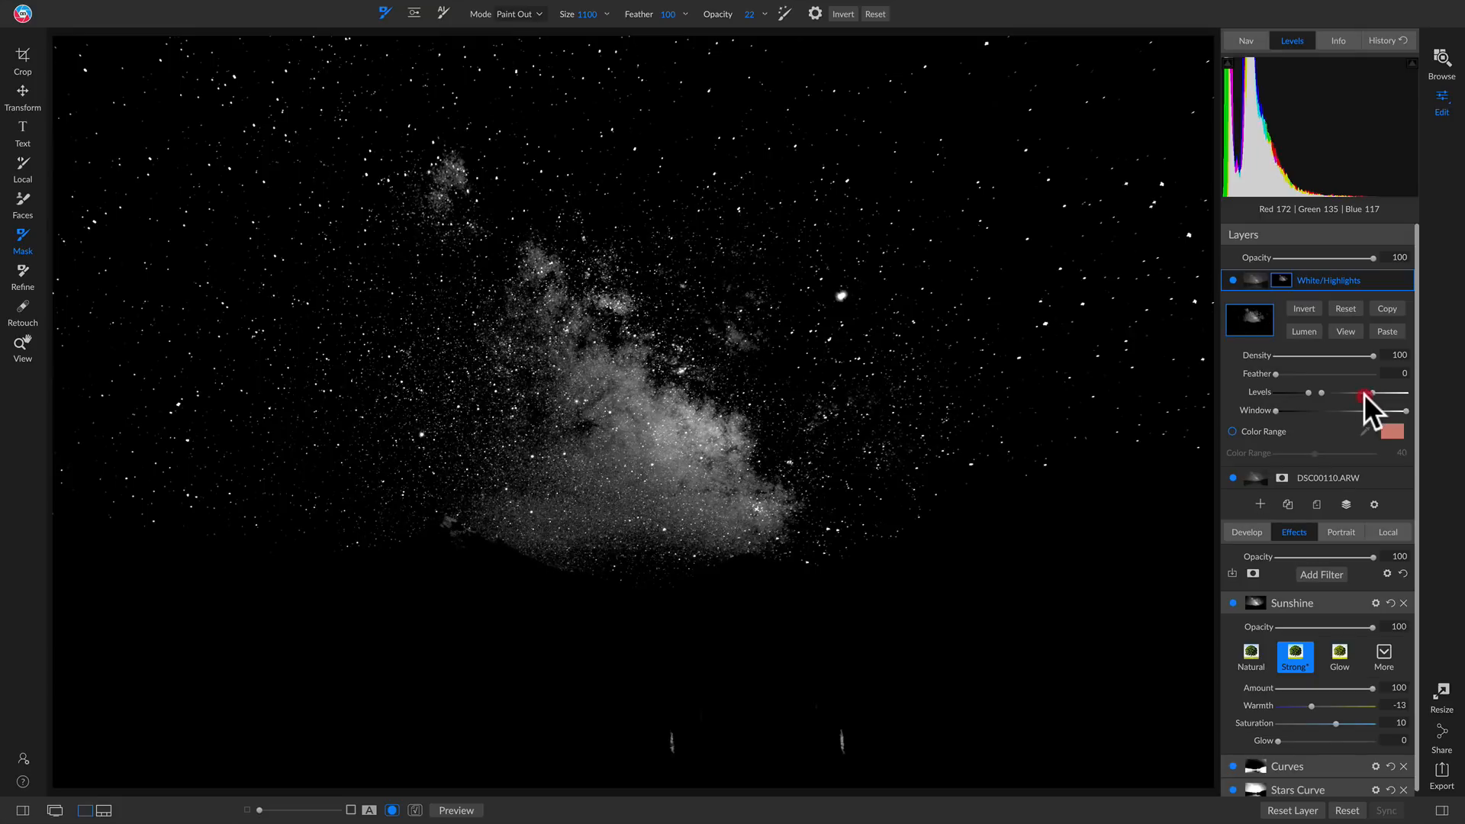
{"action": "left_click_drag", "start_coordinate": [1370, 395], "coordinate": [1302, 392]}
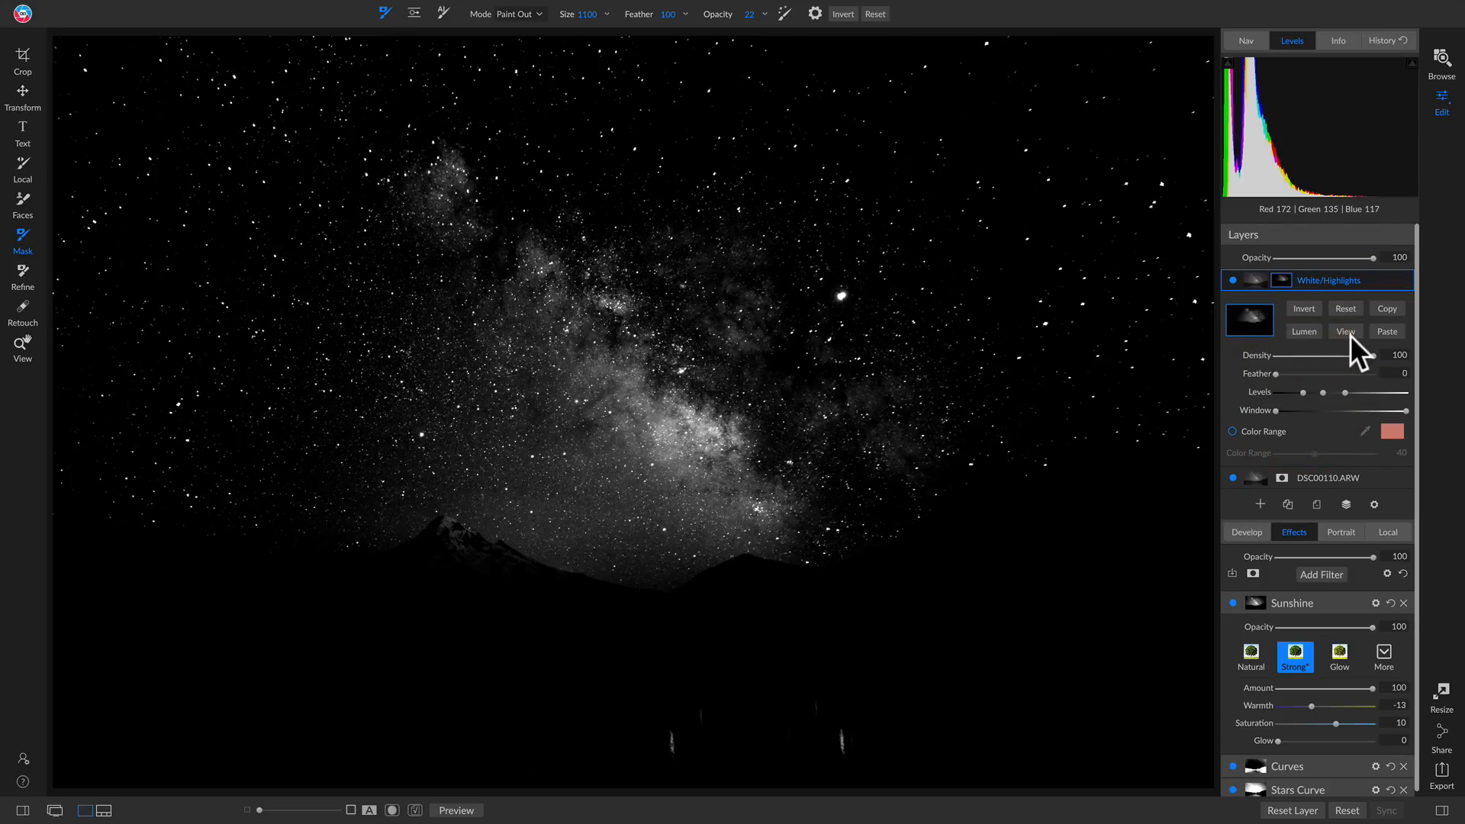
{"action": "left_click", "coordinate": [1349, 336]}
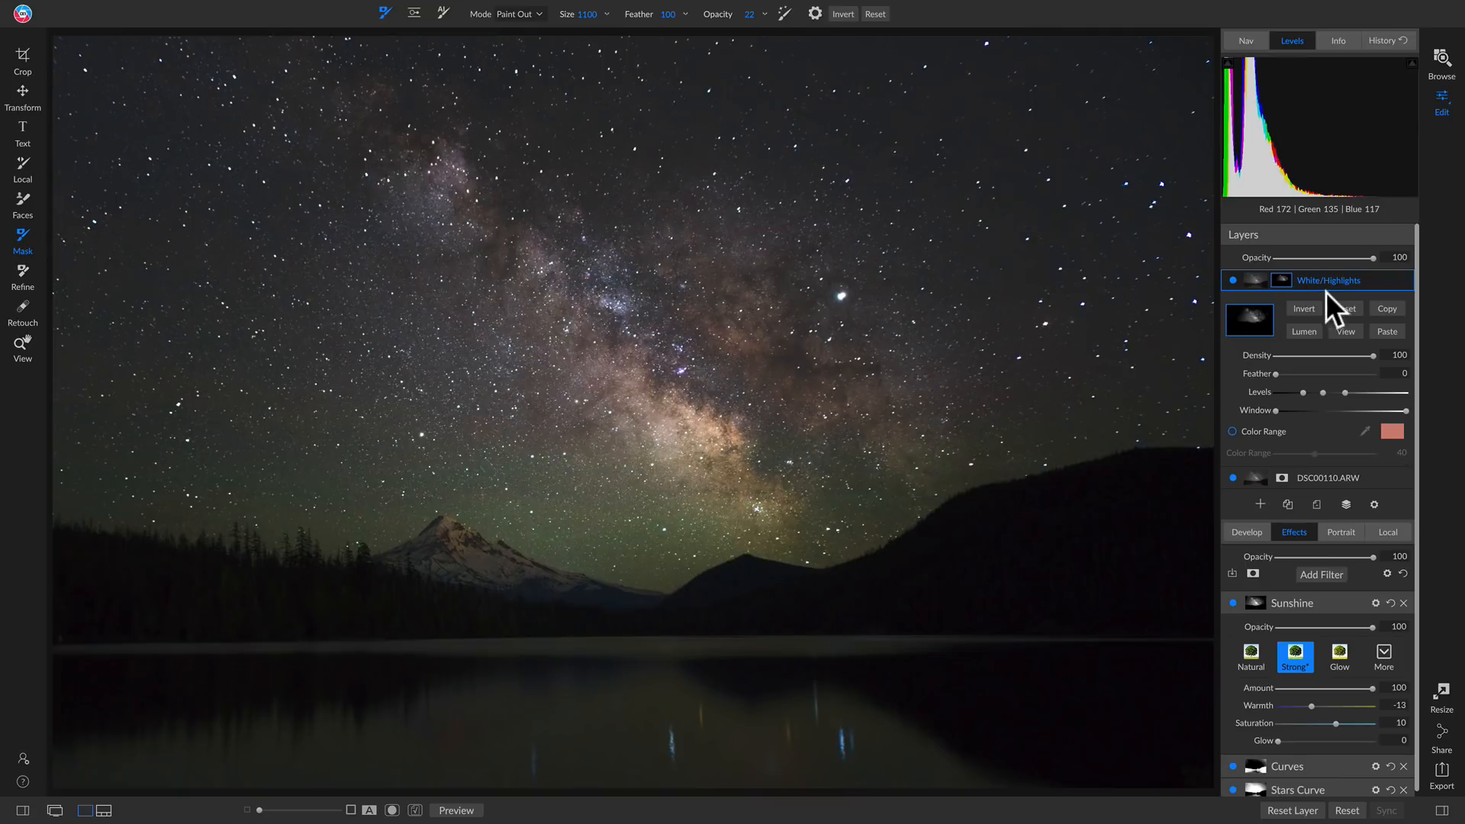
Set the White/Highlights layer's Whites to 78 and Highlights to 86 in its Develop tone settings
{"action": "left_click", "coordinate": [1229, 279]}
{"action": "left_click", "coordinate": [1237, 533]}
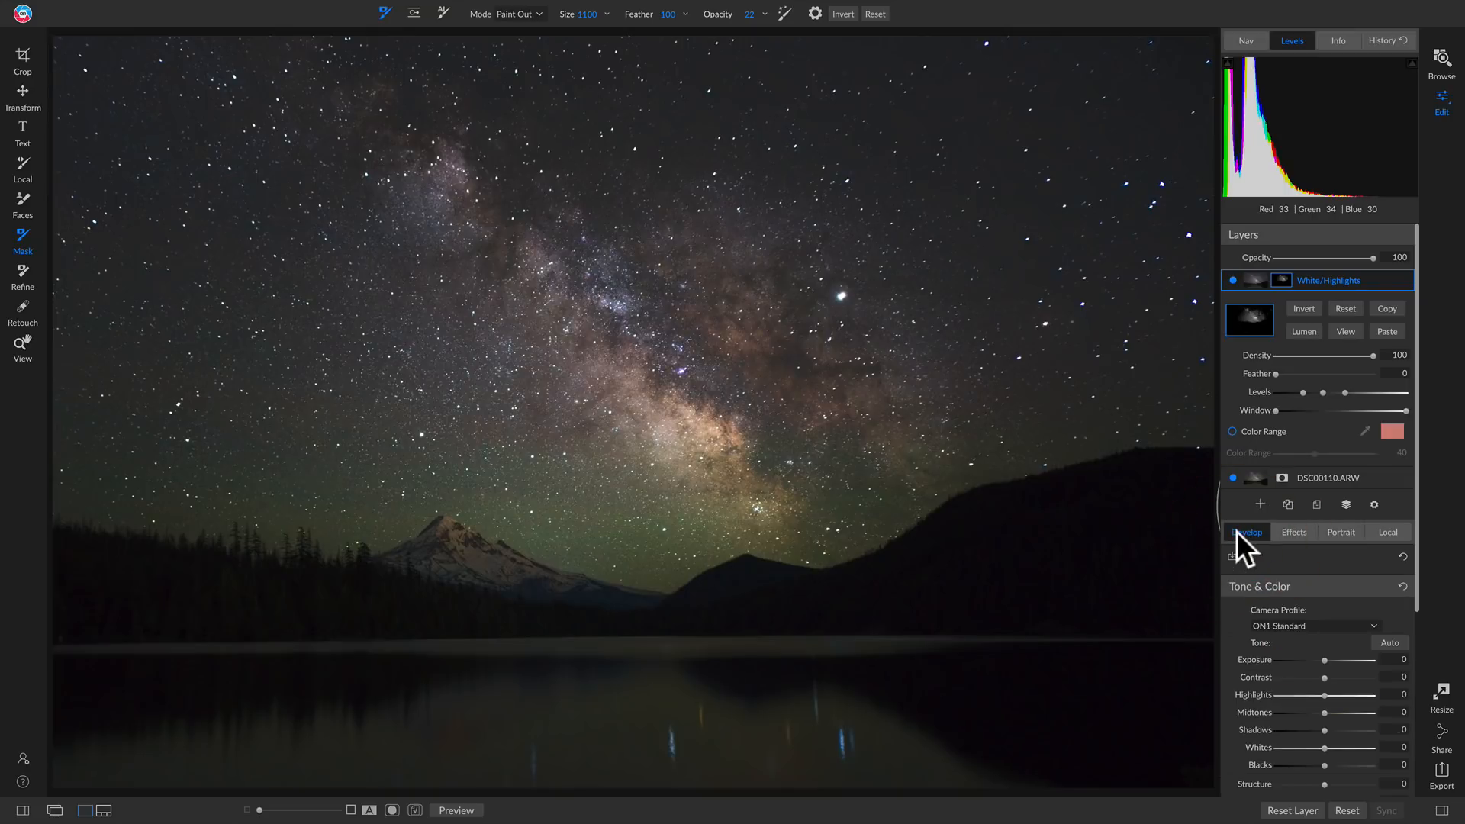
{"action": "scroll", "coordinate": [1289, 581], "scroll_direction": "down", "scroll_amount": 5}
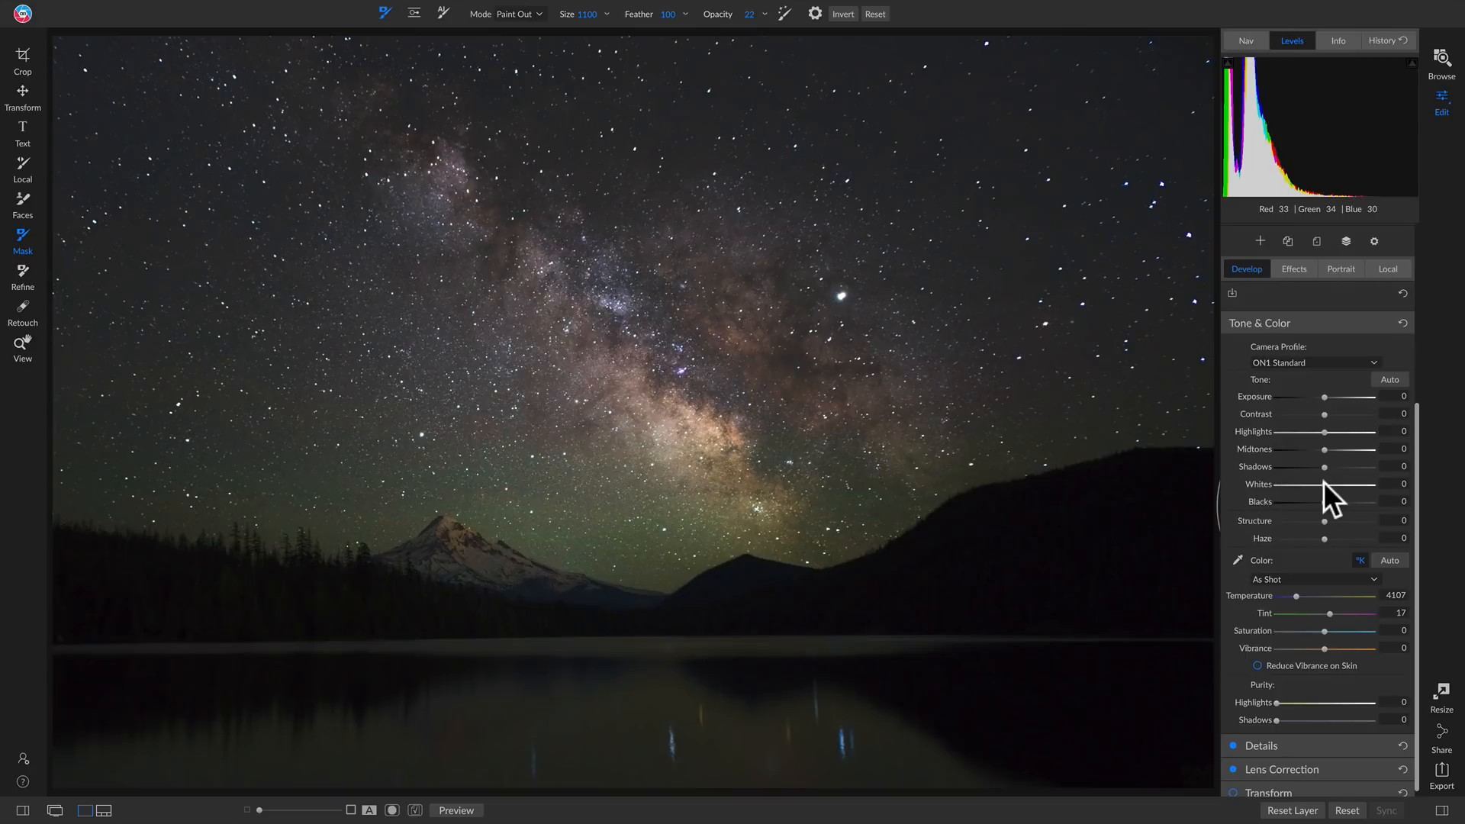
{"action": "left_click_drag", "start_coordinate": [1420, 488], "coordinate": [1361, 487]}
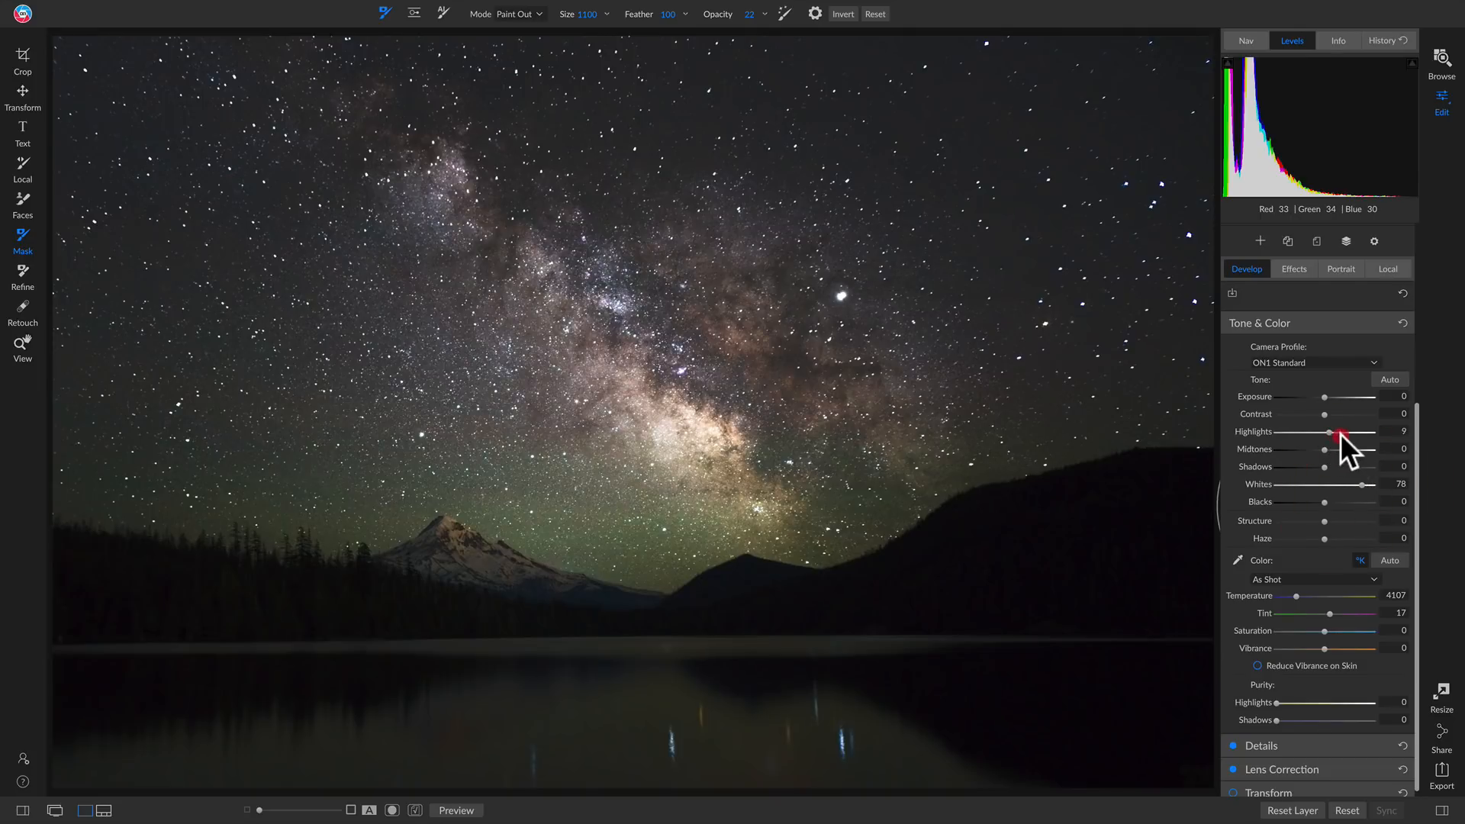
{"action": "left_click_drag", "start_coordinate": [1357, 433], "coordinate": [1364, 433]}
Compare the photo with the White/Highlights layer hidden and shown
{"action": "scroll", "coordinate": [1358, 510], "scroll_direction": "up", "scroll_amount": 5}
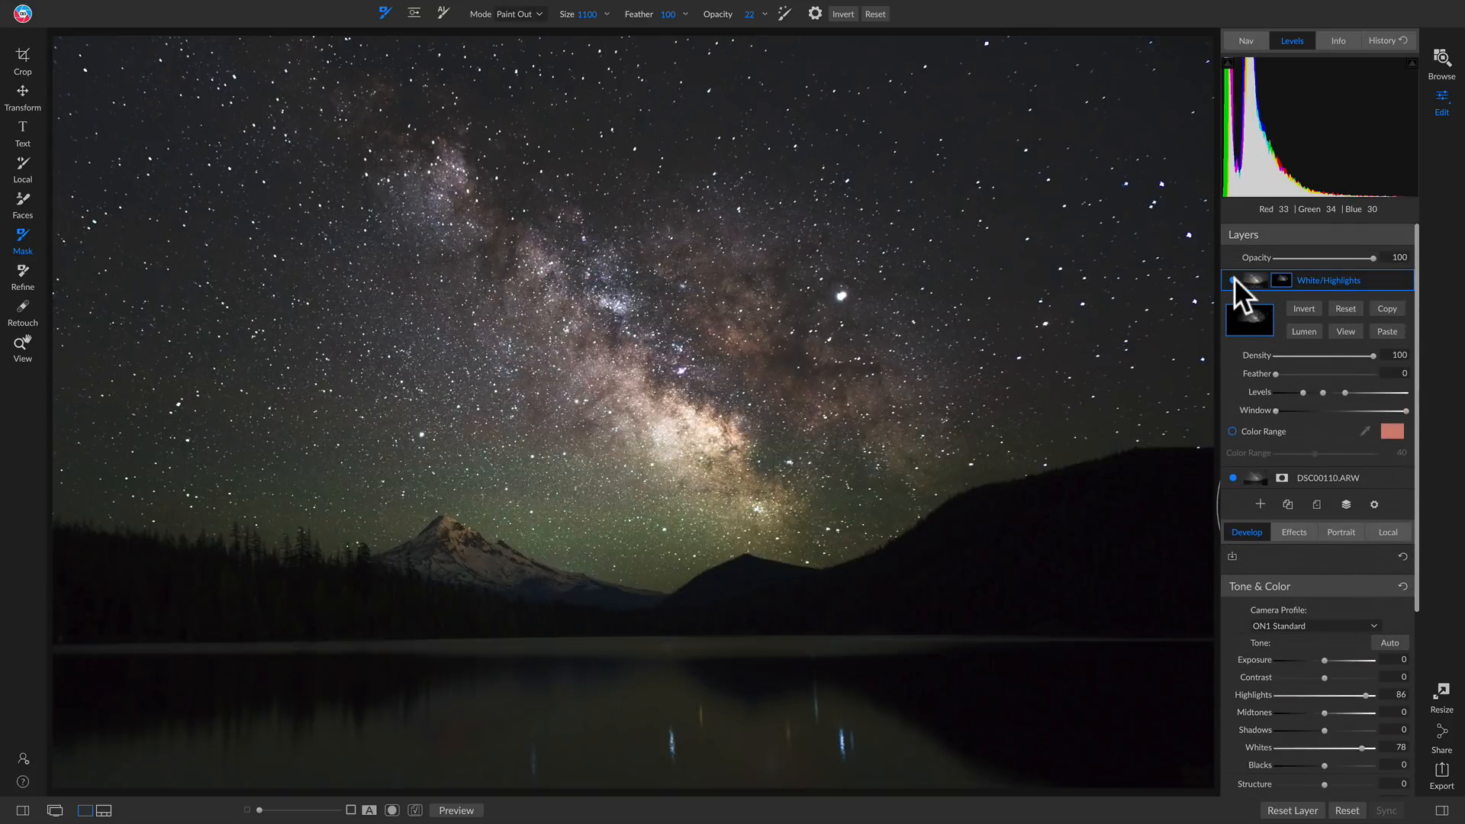
{"action": "left_click", "coordinate": [1231, 278]}
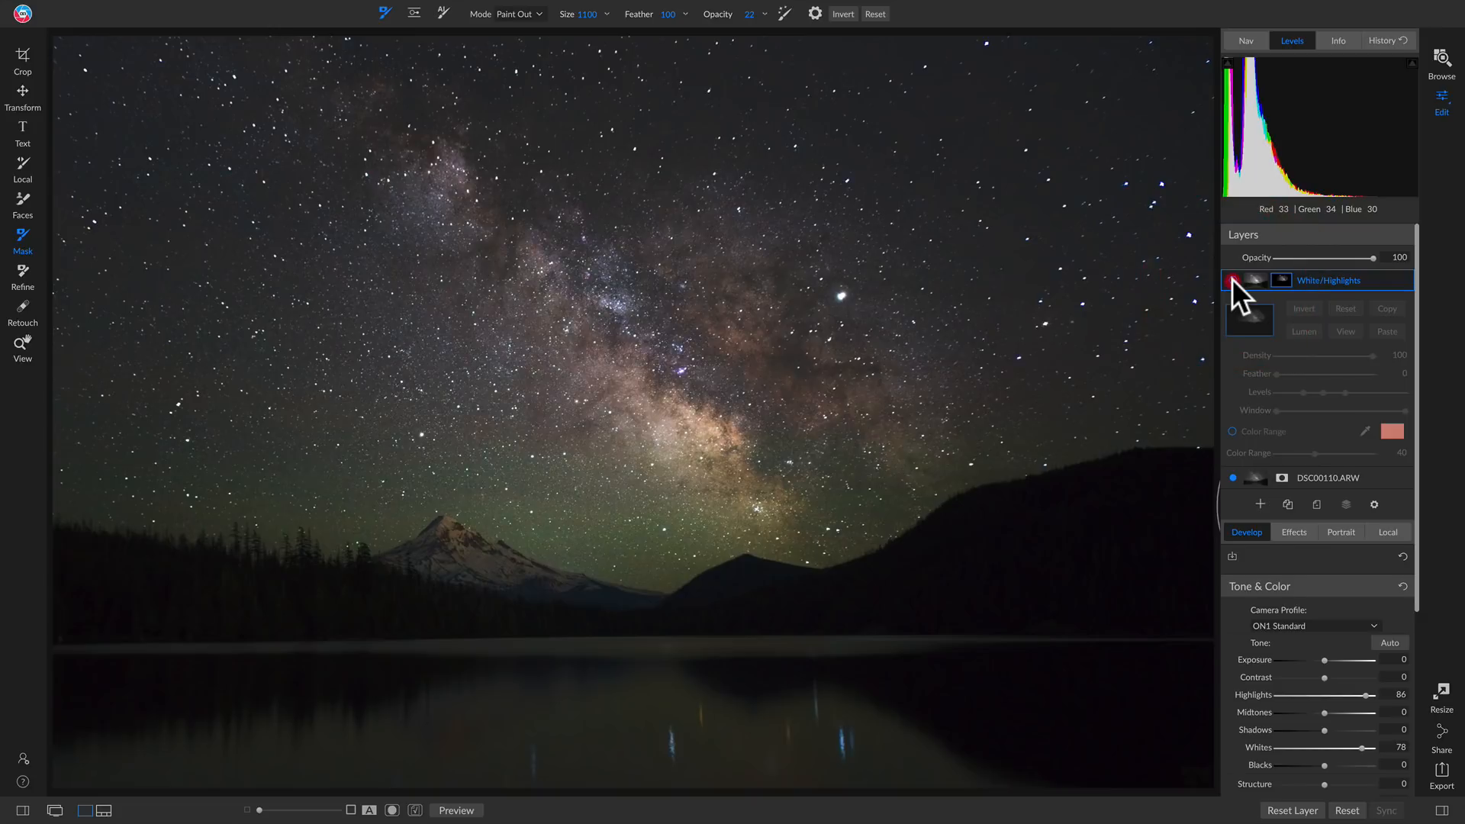
{"action": "left_click", "coordinate": [1231, 277]}
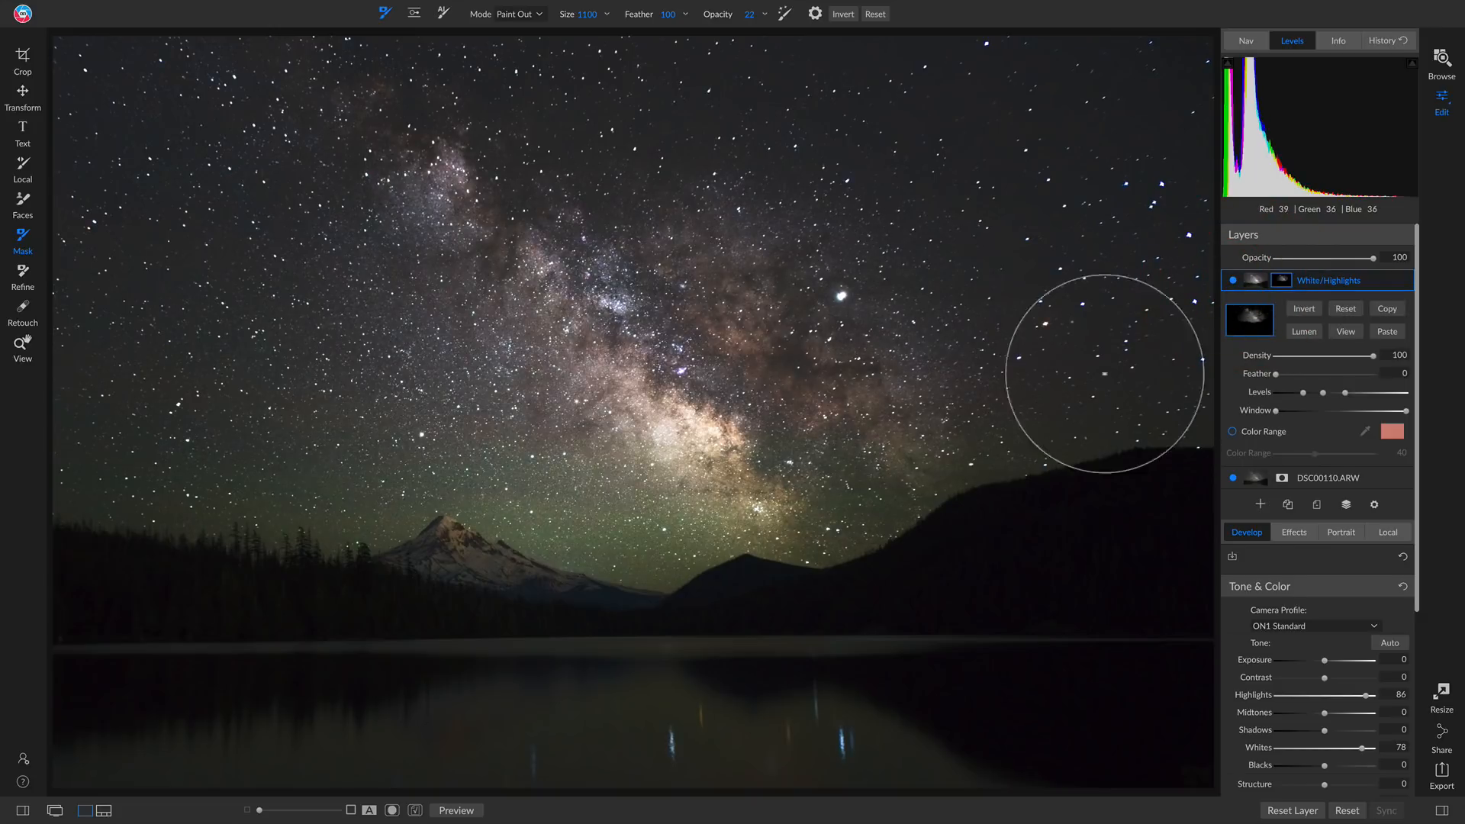